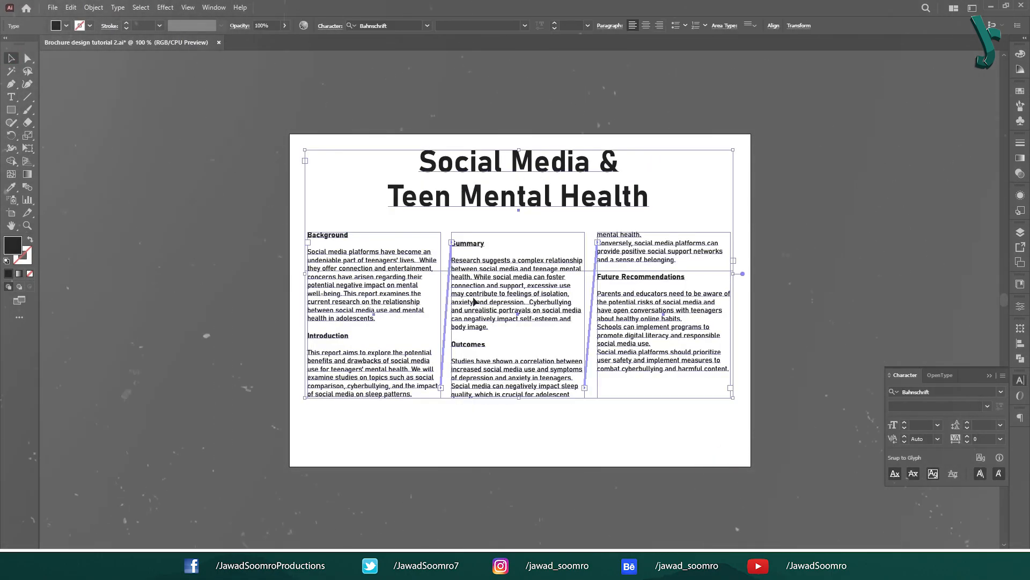
Step: Apply the Abingdon font to the #TechGadgets and #FutureTech hashtag text
{"action": "left_click", "coordinate": [835, 230]}
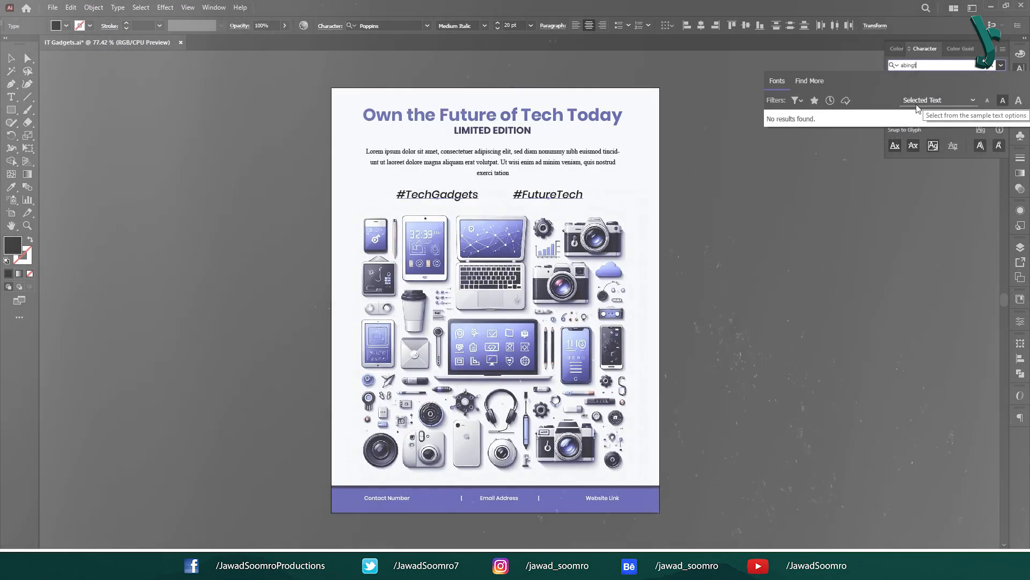
{"action": "key", "text": "BackSpace"}
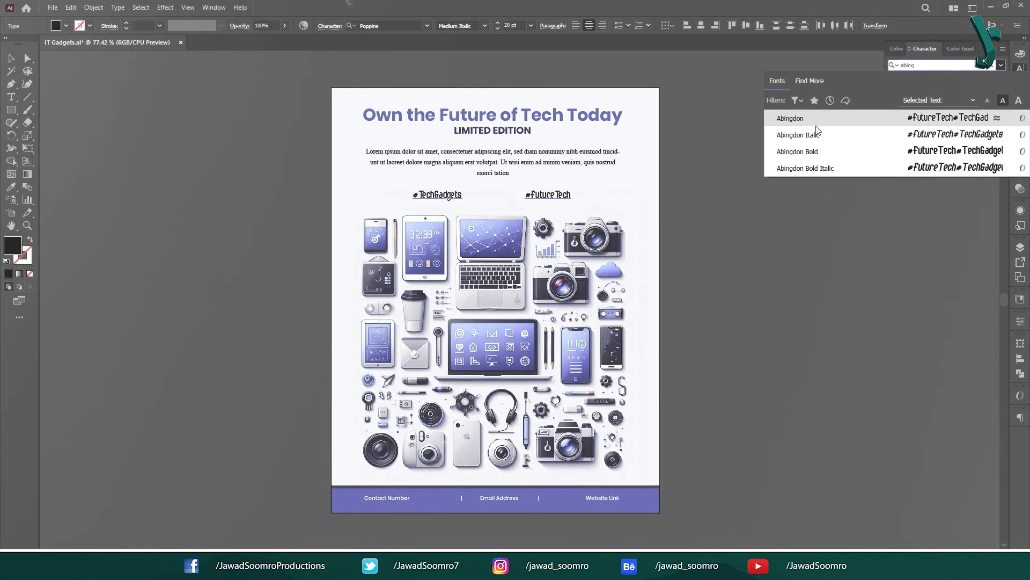
{"action": "key", "text": "Return"}
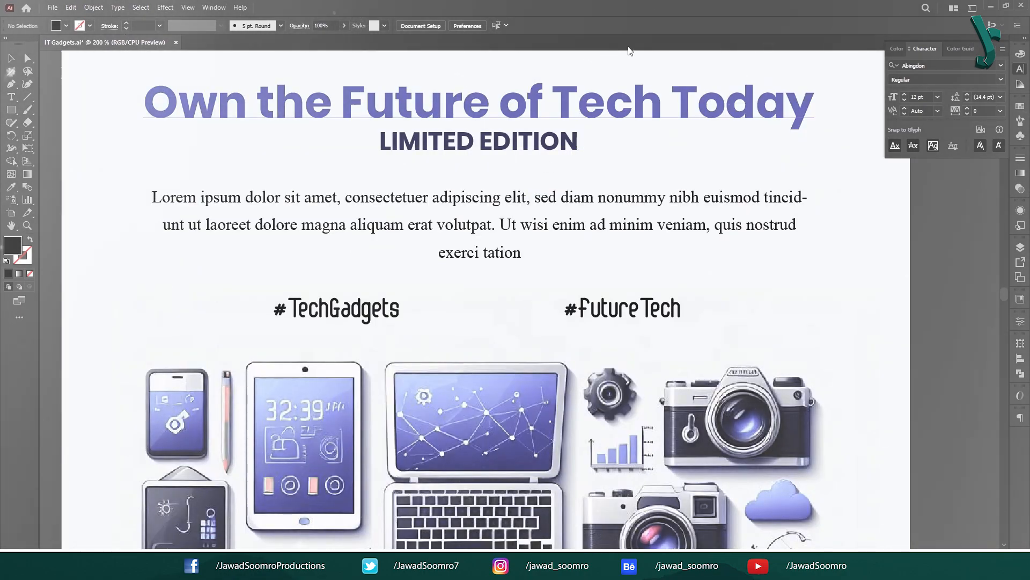
Step: Select the hashtags, Lorem ipsum paragraph and LIMITED EDITION subtitle, then show character settings
{"action": "left_click", "coordinate": [355, 312]}
{"action": "left_click", "coordinate": [644, 307]}
{"action": "left_click", "coordinate": [564, 226]}
{"action": "left_click", "coordinate": [506, 129]}
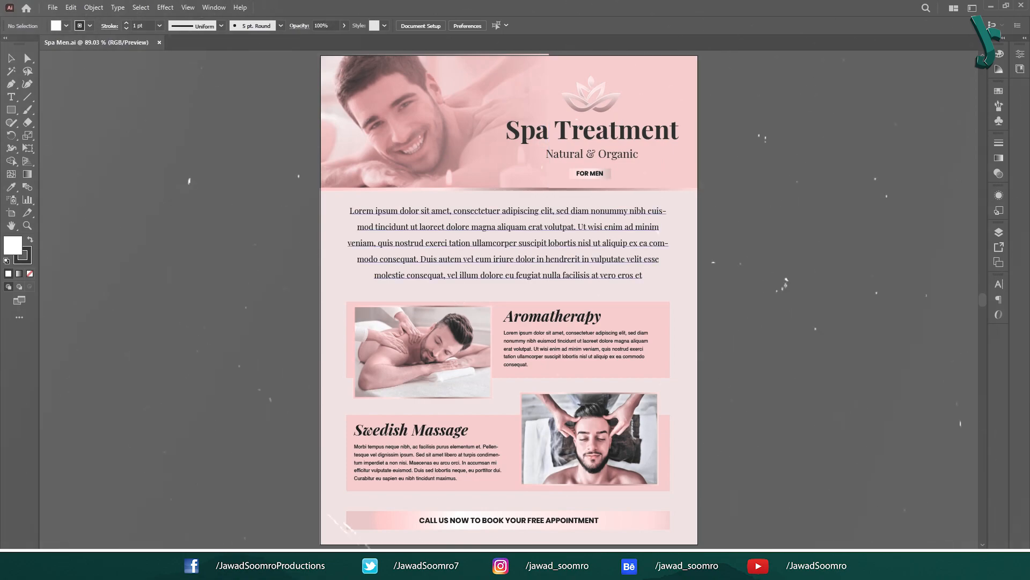
{"action": "key", "text": "ctrl+t"}
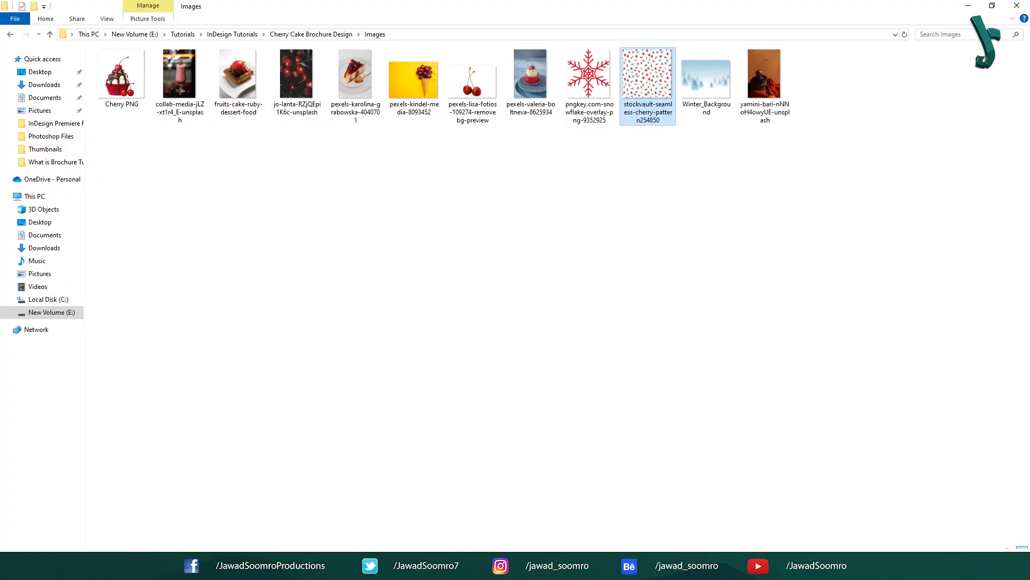
Step: Close Cherry Cupcake Brochure.indd with Ctrl+W, returning to the Home screen
{"action": "left_click_drag", "start_coordinate": [124, 202], "coordinate": [857, 47]}
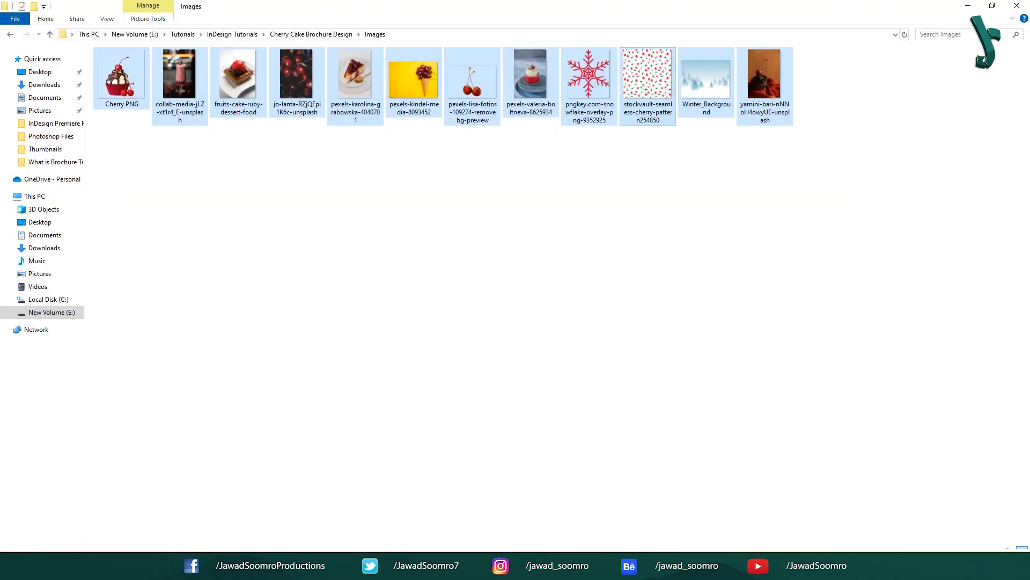
{"action": "left_click", "coordinate": [552, 241]}
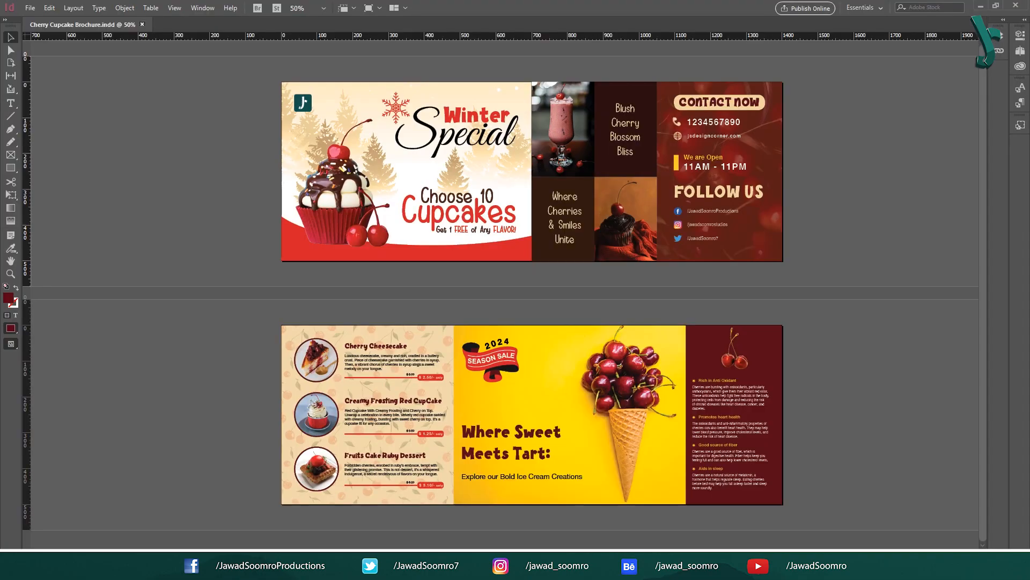
{"action": "key", "text": "ctrl+w"}
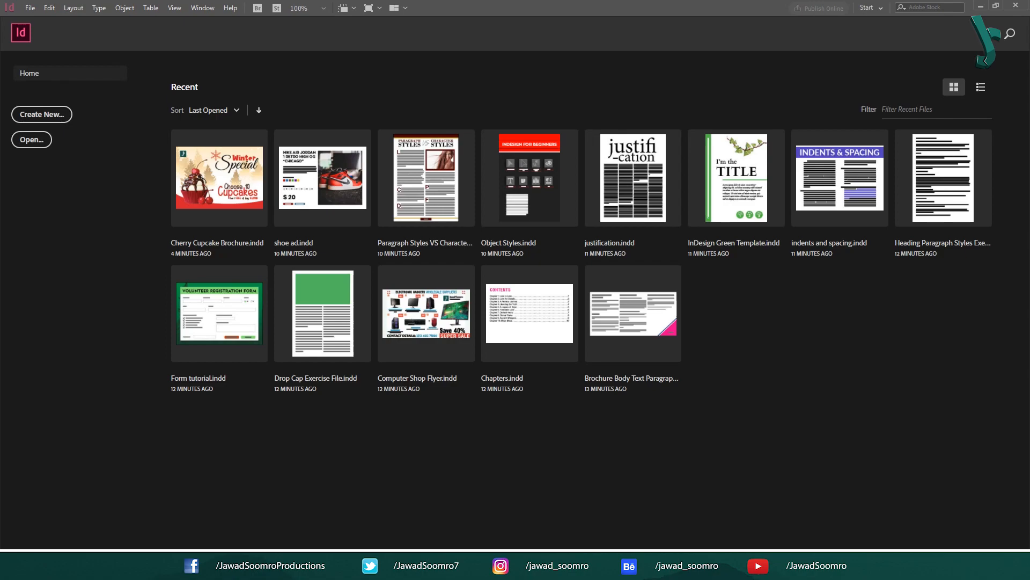
Step: Start a new print document based on the A4 preset
{"action": "left_click", "coordinate": [42, 114]}
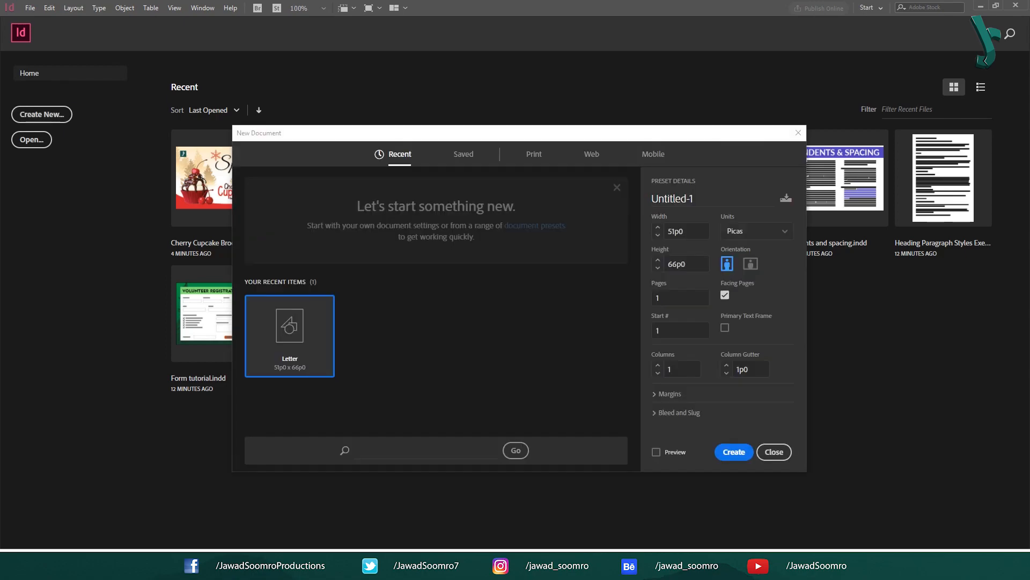
{"action": "left_click", "coordinate": [463, 154]}
{"action": "left_click", "coordinate": [533, 154]}
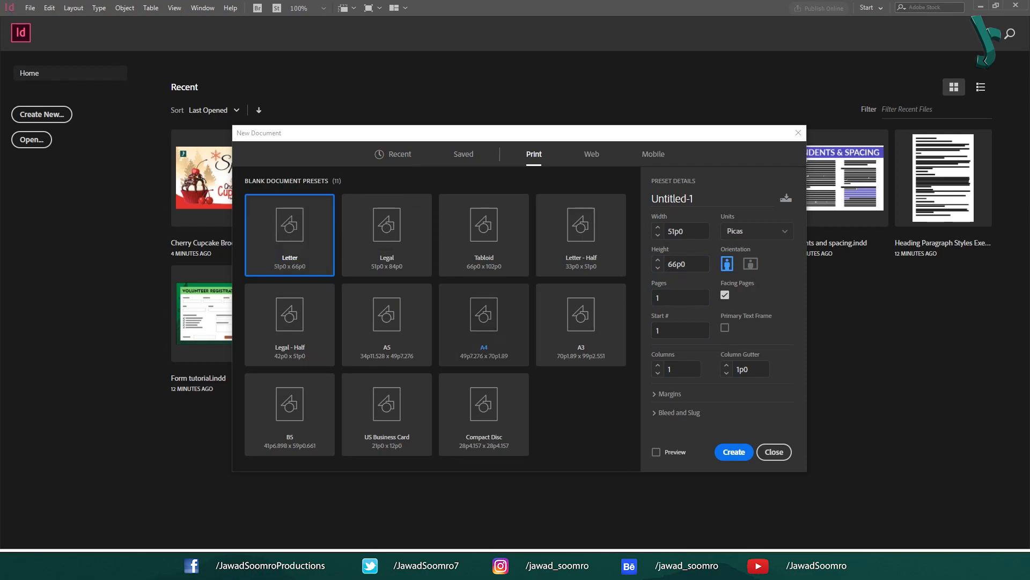
{"action": "left_click", "coordinate": [484, 322]}
{"action": "left_click", "coordinate": [387, 414]}
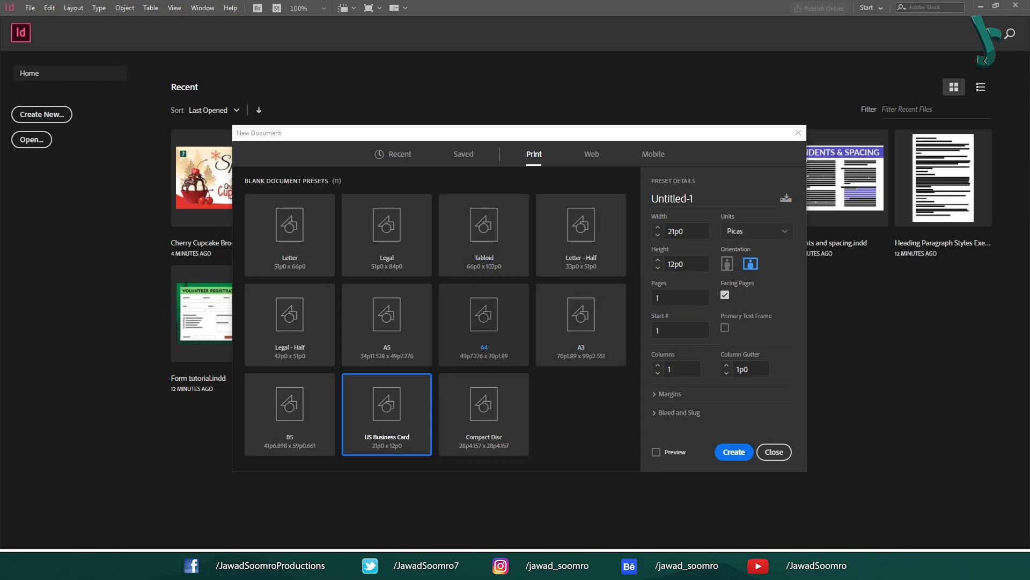
{"action": "left_click", "coordinate": [484, 325]}
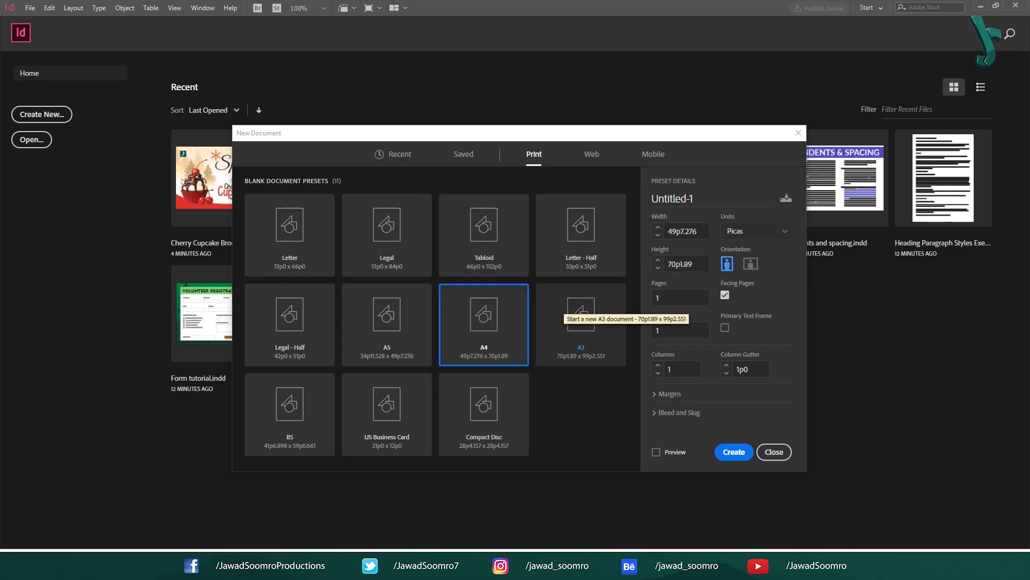
Step: Name the document Cherry Brochure Design with width 700 and height 500
{"action": "left_click", "coordinate": [672, 198]}
{"action": "type", "text": "Cherry Bro"}
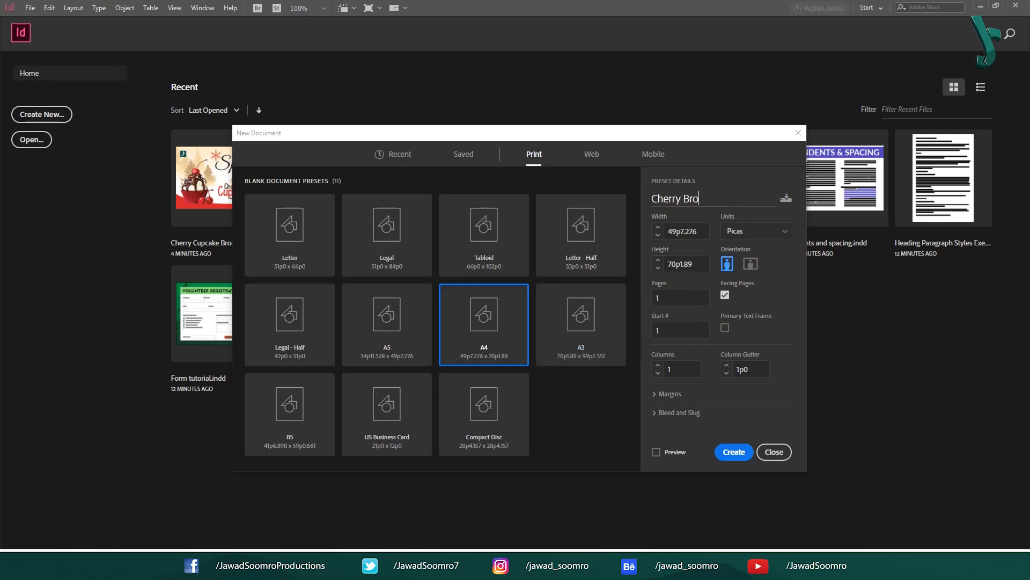
{"action": "type", "text": "chure Design"}
{"action": "key", "text": "Tab"}
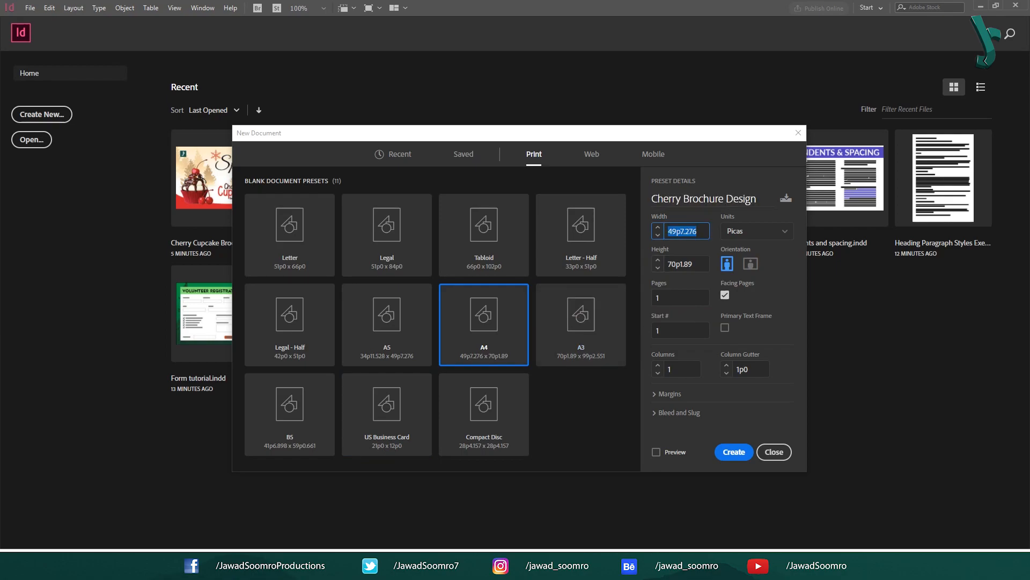
{"action": "type", "text": "700"}
{"action": "key", "text": "Tab"}
{"action": "type", "text": "500"}
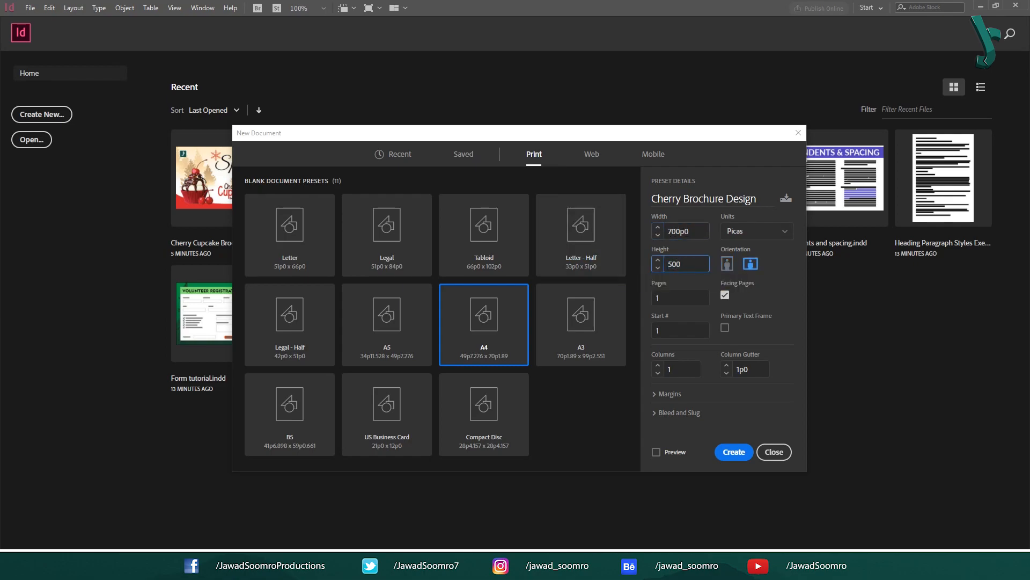
Step: Switch the units to pixels and re-enter width 700 px and height 500 px
{"action": "left_click", "coordinate": [757, 232]}
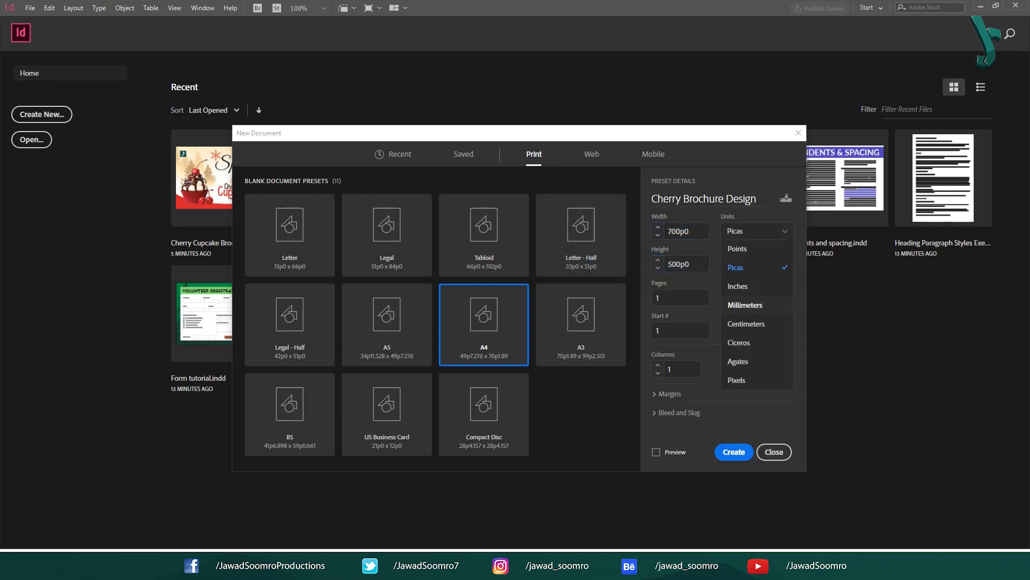
{"action": "left_click", "coordinate": [739, 379]}
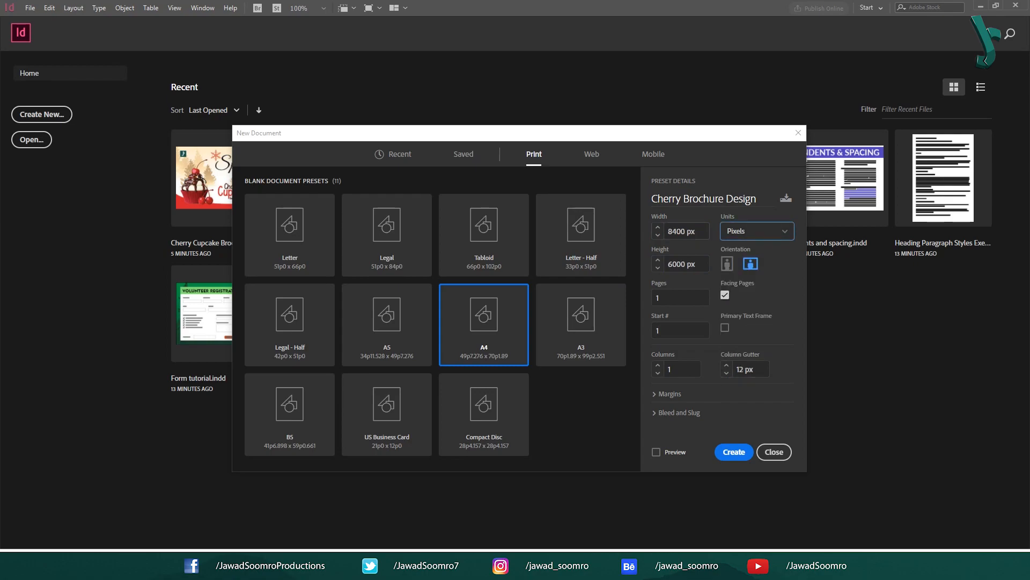
{"action": "left_click_drag", "start_coordinate": [678, 231], "coordinate": [676, 264]}
{"action": "type", "text": "7"}
{"action": "left_click", "coordinate": [668, 264]}
{"action": "type", "text": "5"}
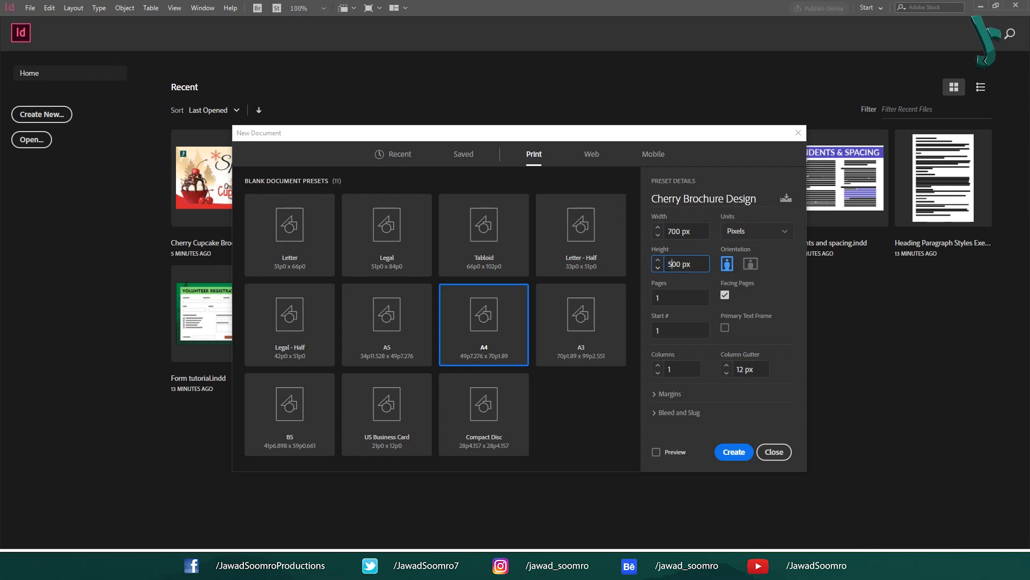
{"action": "left_click", "coordinate": [679, 297]}
{"action": "left_click", "coordinate": [757, 231]}
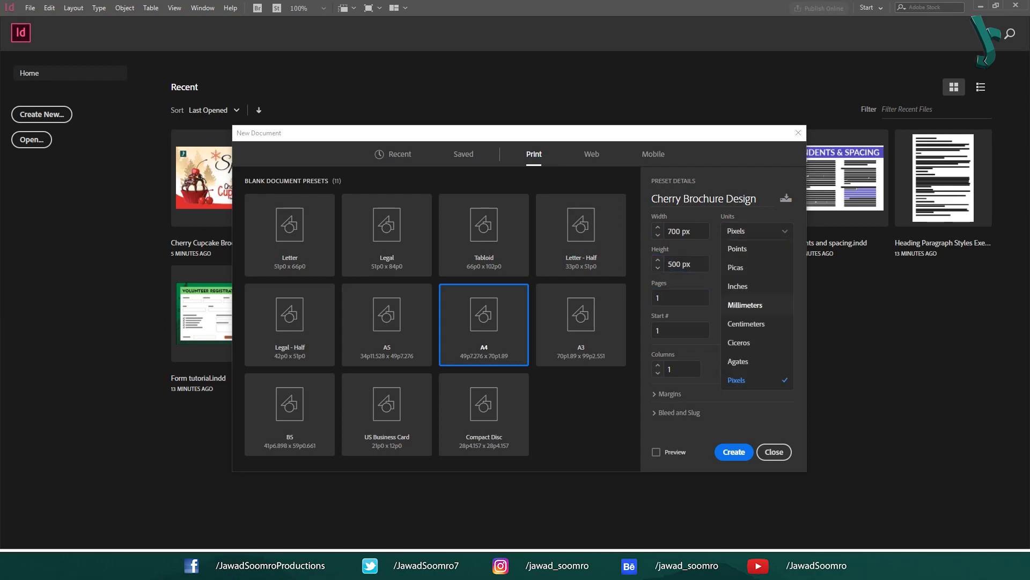
{"action": "left_click", "coordinate": [737, 380]}
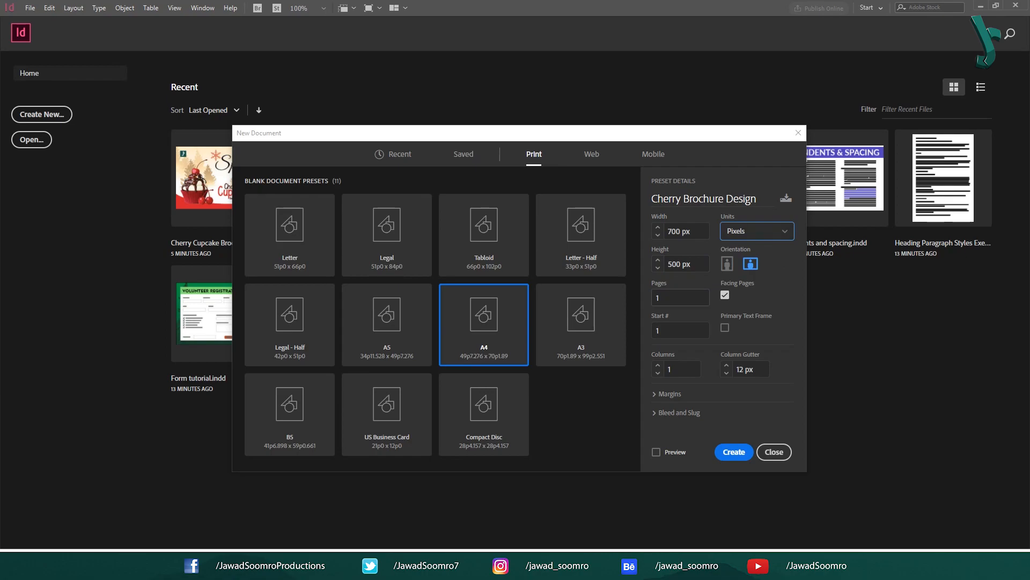
{"action": "left_click", "coordinate": [679, 297]}
Step: Change the page count and try the document with facing pages off
{"action": "key", "text": "BackSpace"}
{"action": "type", "text": "2"}
{"action": "left_click", "coordinate": [725, 295]}
{"action": "left_click_drag", "start_coordinate": [665, 297], "coordinate": [617, 300]}
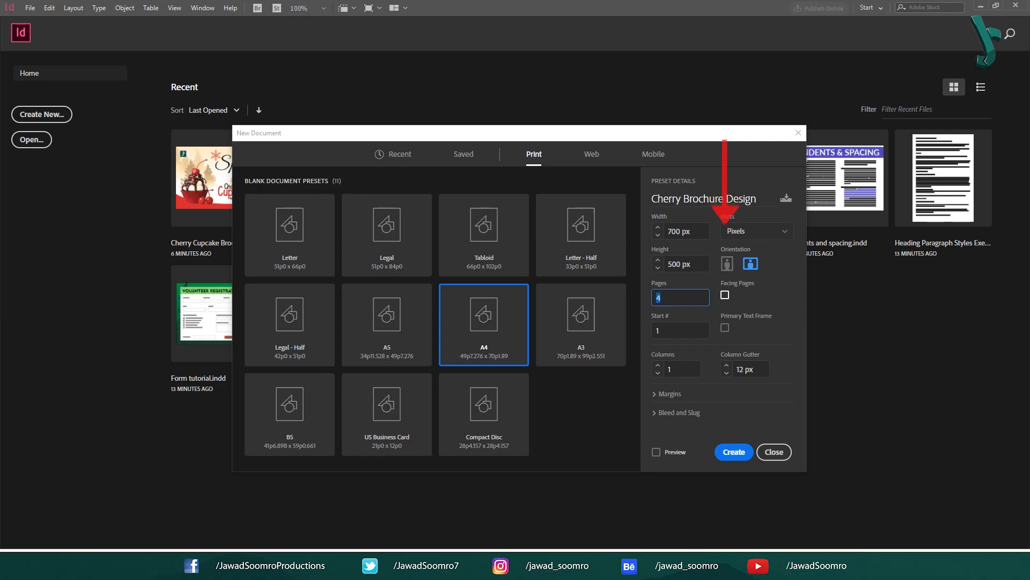
Step: Keep Facing Pages on and create the four-page document
{"action": "left_click", "coordinate": [724, 295]}
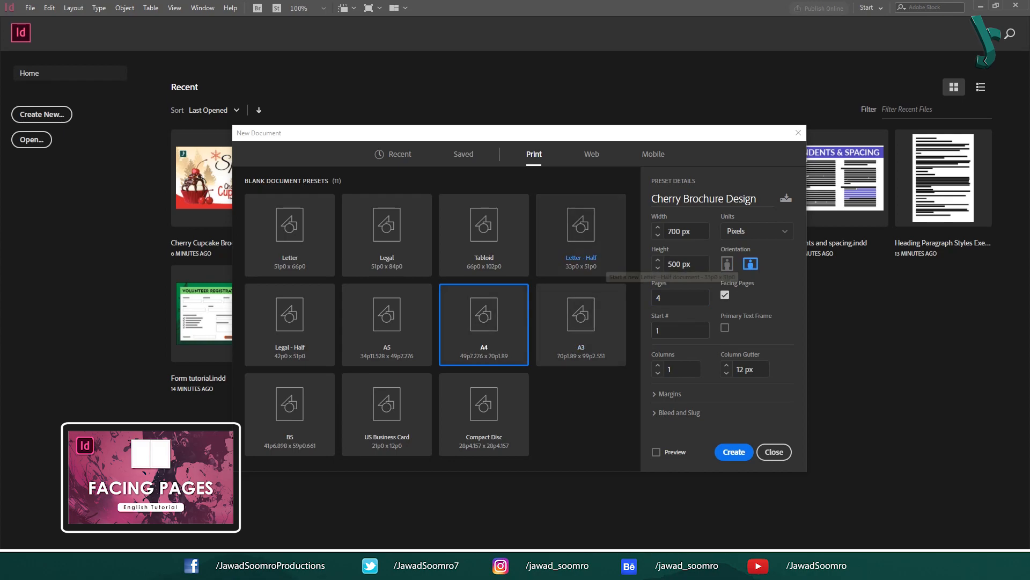
{"action": "left_click", "coordinate": [725, 294]}
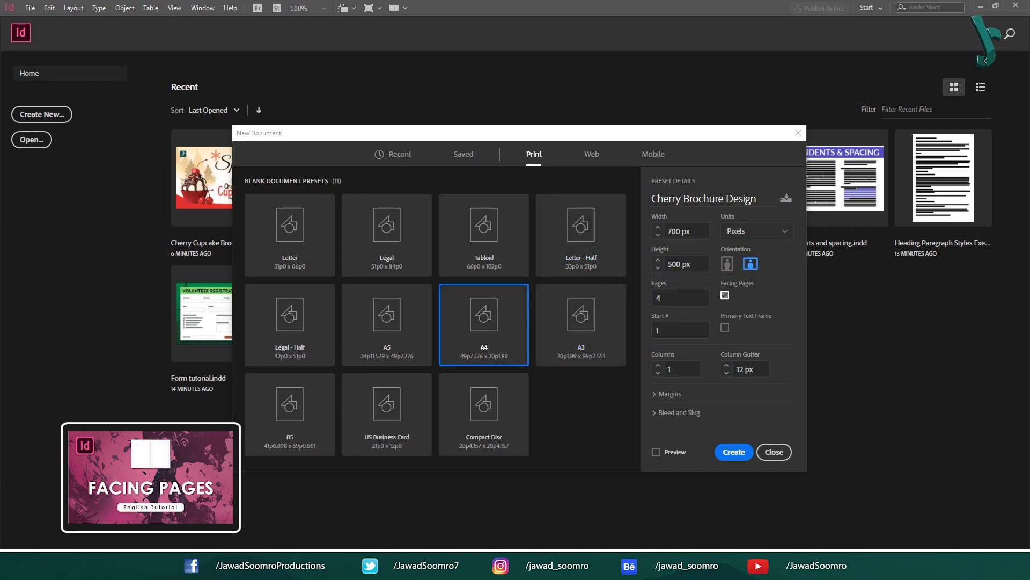
{"action": "left_click", "coordinate": [725, 294]}
{"action": "left_click", "coordinate": [725, 295]}
{"action": "left_click", "coordinate": [725, 295]}
{"action": "left_click", "coordinate": [725, 294]}
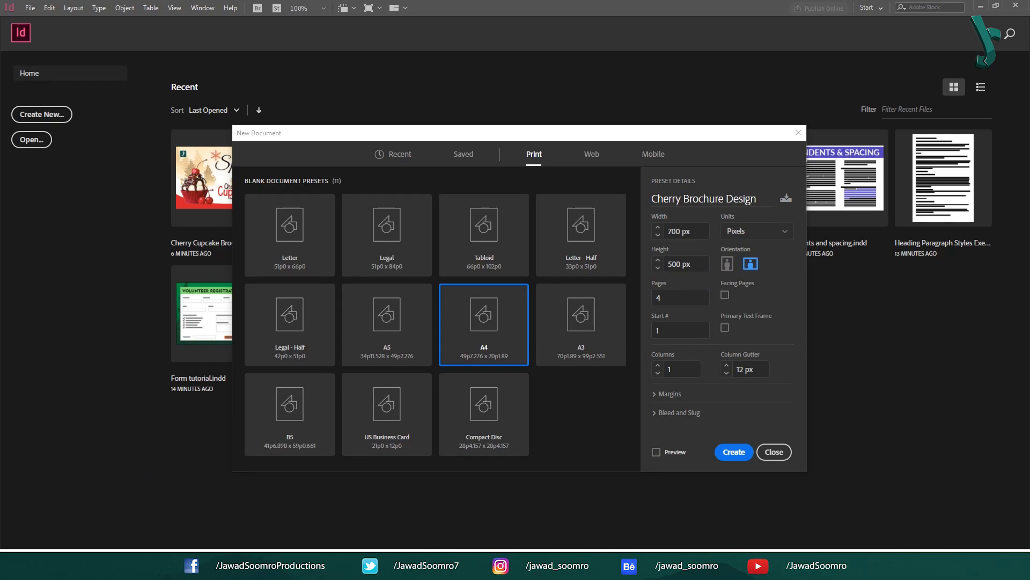
{"action": "left_click", "coordinate": [725, 295]}
{"action": "left_click", "coordinate": [734, 452]}
{"action": "key", "text": "ctrl+minus"}
{"action": "key", "text": "ctrl+minus"}
{"action": "key", "text": "ctrl+minus"}
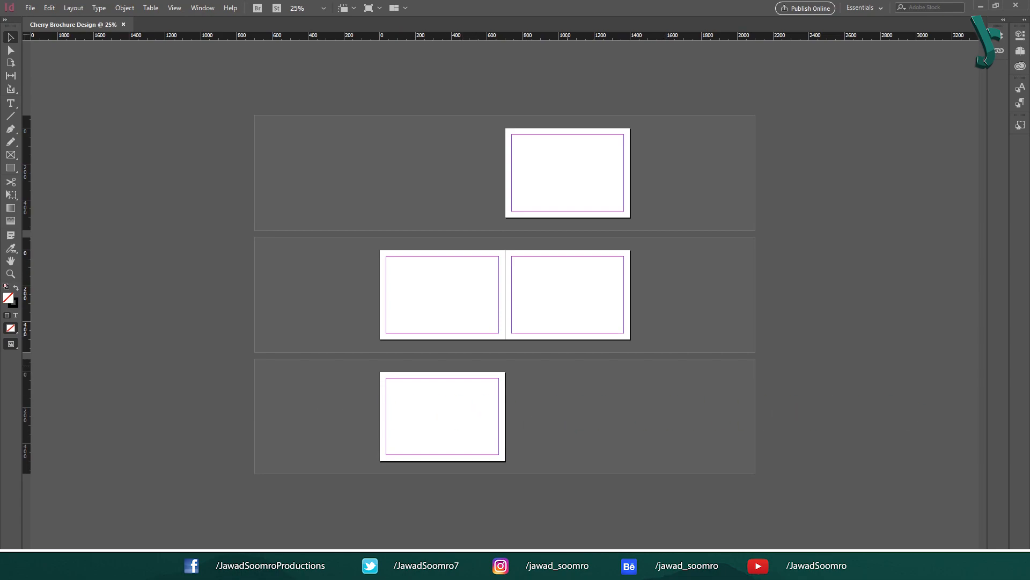
Step: In Document Setup, set Start Page # to 2 with preview on
{"action": "left_click", "coordinate": [567, 371]}
{"action": "left_click", "coordinate": [30, 8]}
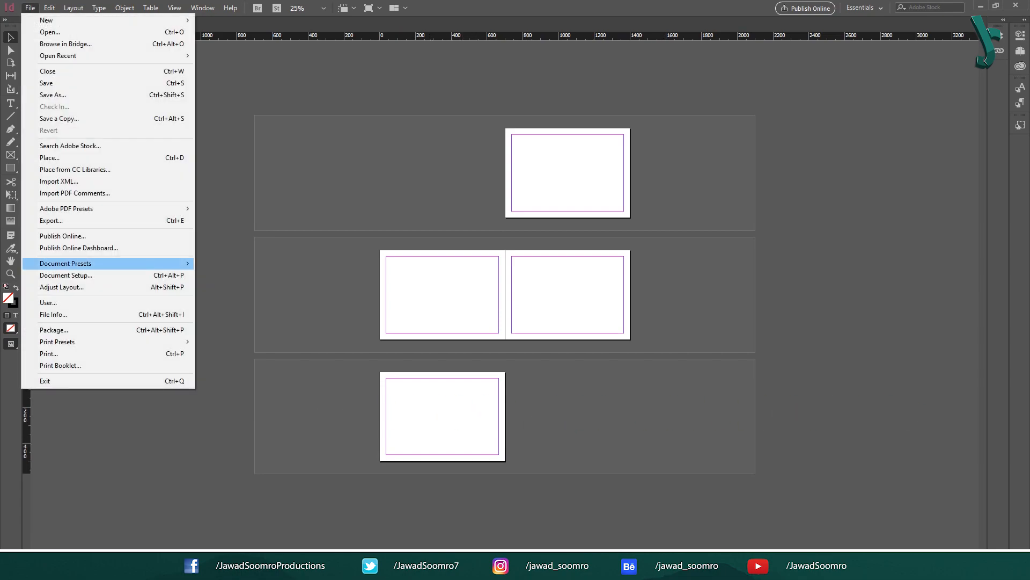
{"action": "left_click", "coordinate": [66, 275]}
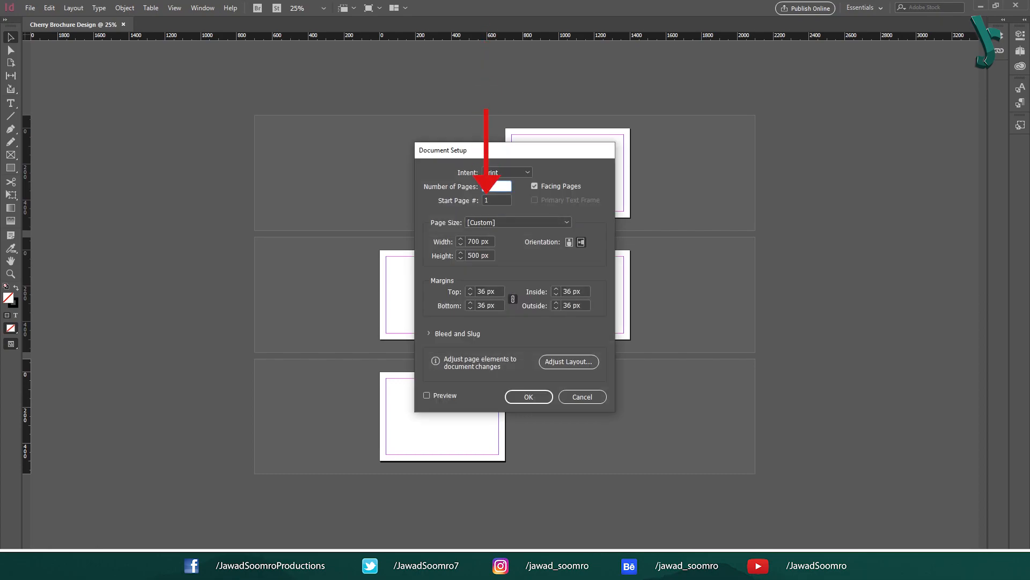
{"action": "left_click", "coordinate": [486, 200]}
{"action": "type", "text": "2"}
{"action": "left_click", "coordinate": [427, 395]}
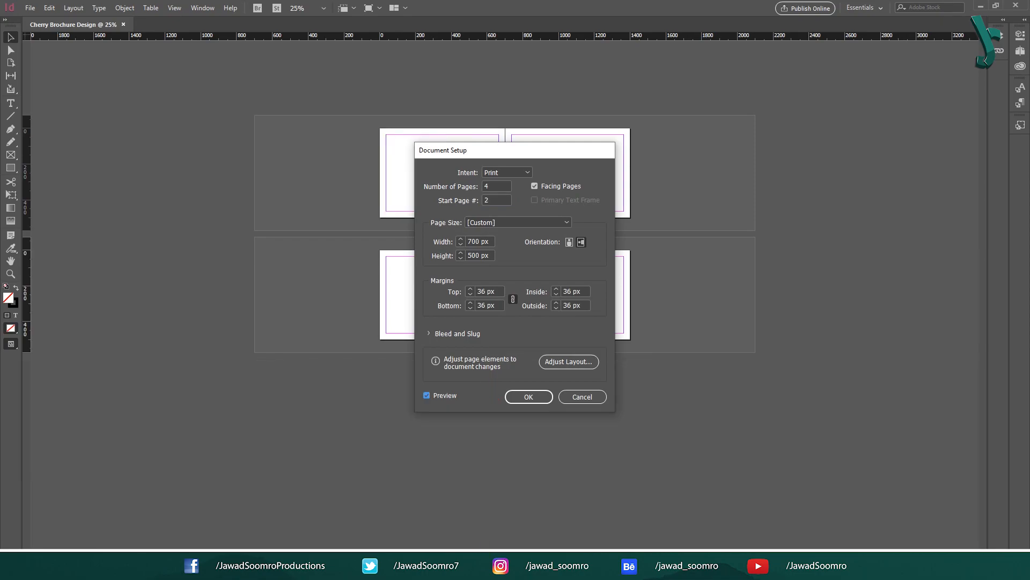
Step: Compare starting pages 1 and 2, then cancel Document Setup without changes
{"action": "left_click_drag", "start_coordinate": [528, 150], "coordinate": [837, 157]}
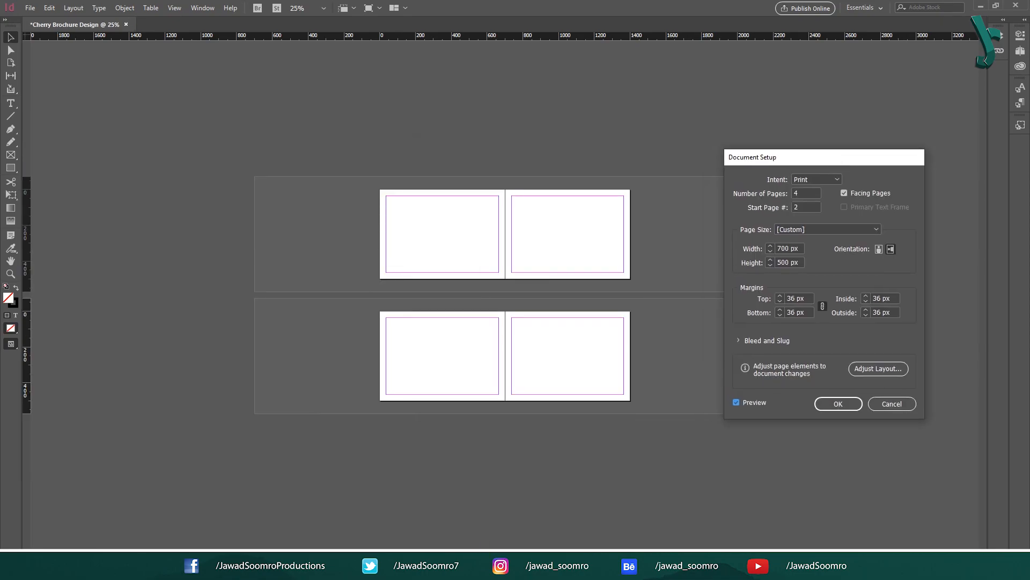
{"action": "left_click", "coordinate": [803, 207]}
{"action": "key", "text": "Down"}
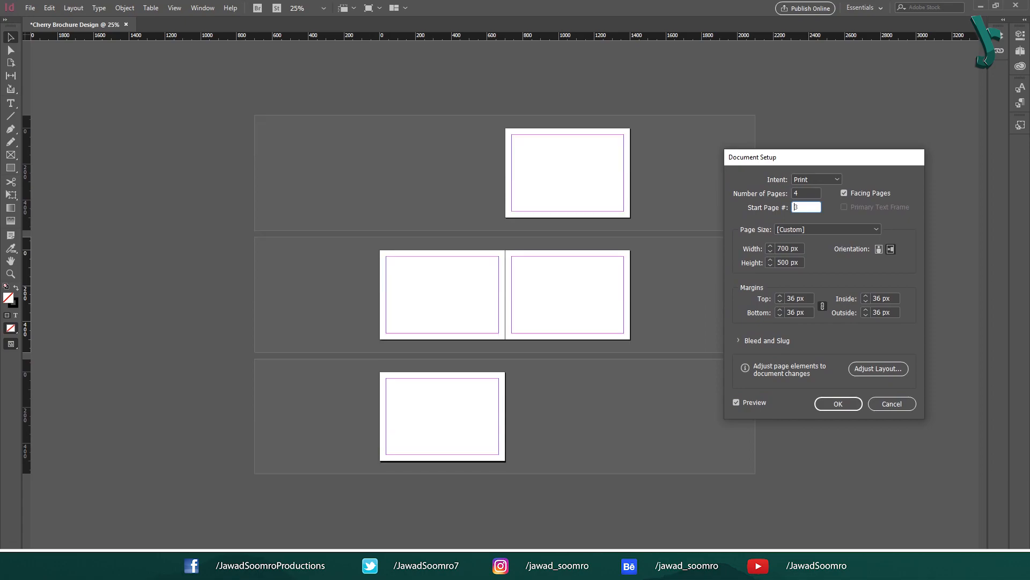
{"action": "key", "text": "Up"}
{"action": "key", "text": "Down"}
{"action": "key", "text": "Up"}
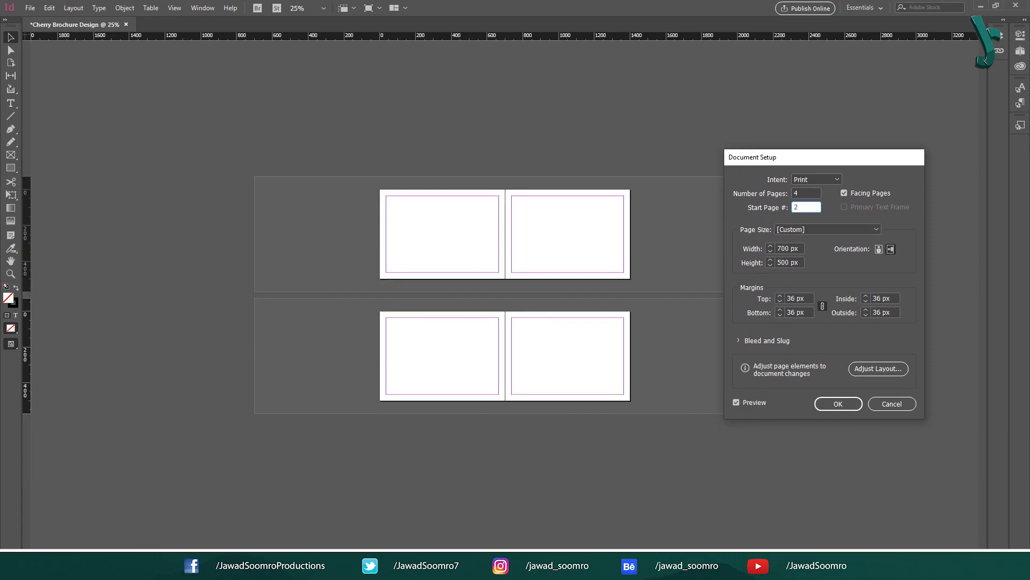
{"action": "left_click", "coordinate": [892, 404]}
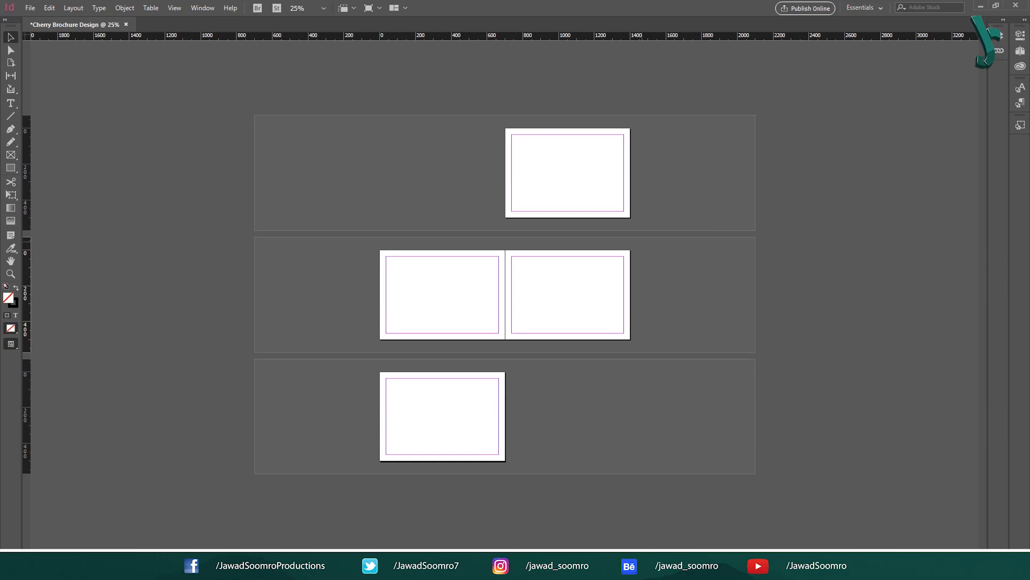
Step: Show the Pages panel and turn off Allow Document Pages to Shuffle
{"action": "left_click", "coordinate": [202, 7]}
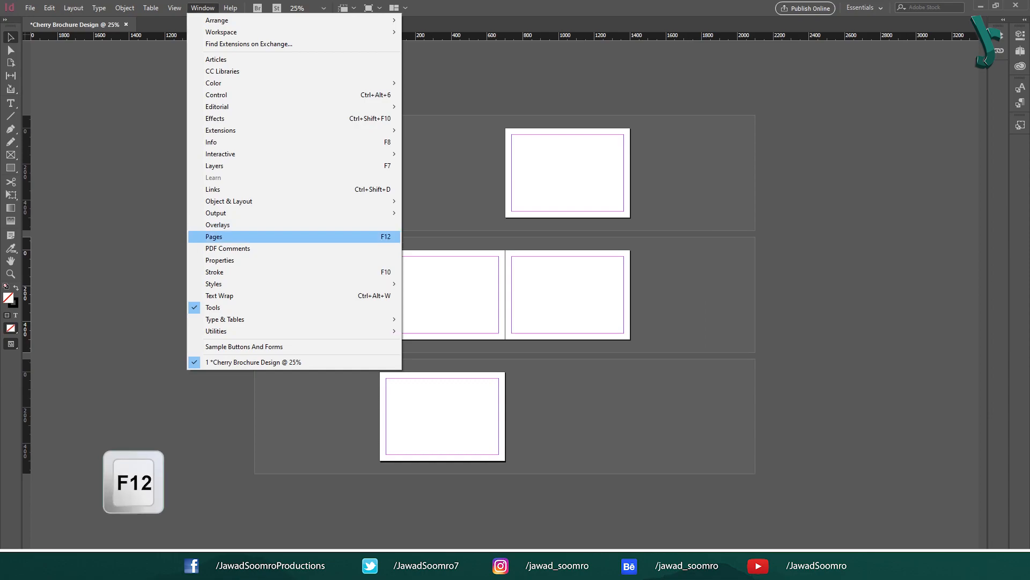
{"action": "key", "text": "F12"}
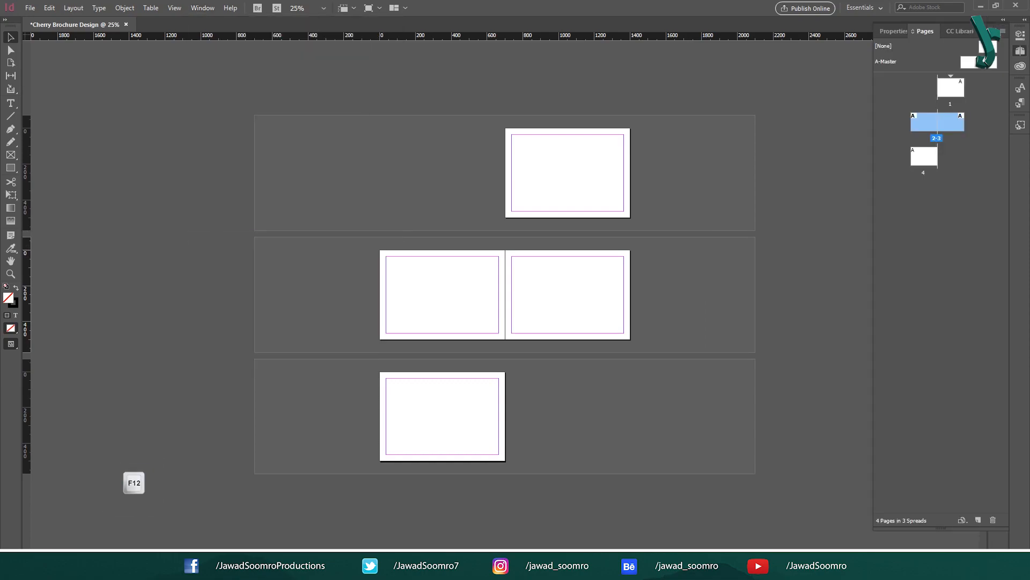
{"action": "right_click", "coordinate": [949, 90]}
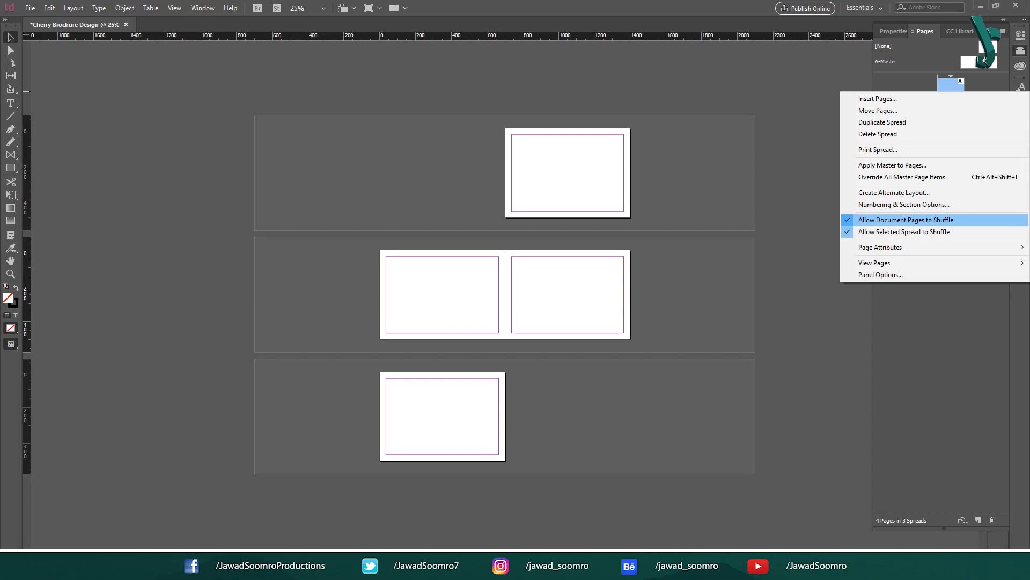
{"action": "left_click", "coordinate": [907, 219]}
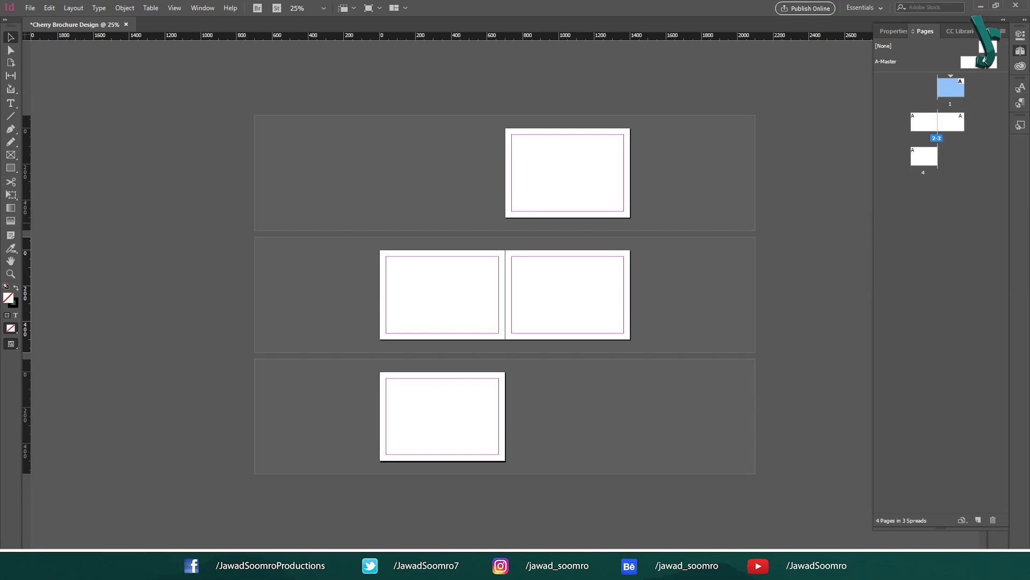
Step: Move page 2 beside page 1 and page 4 beside page 3, then close the panel
{"action": "left_click", "coordinate": [559, 160]}
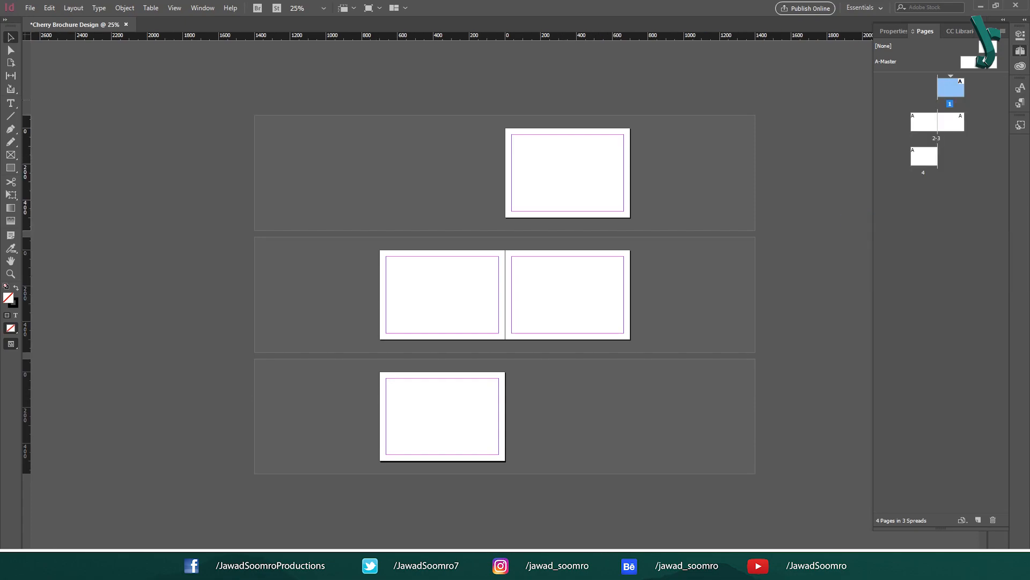
{"action": "left_click_drag", "start_coordinate": [924, 155], "coordinate": [965, 122]}
{"action": "left_click", "coordinate": [977, 122]}
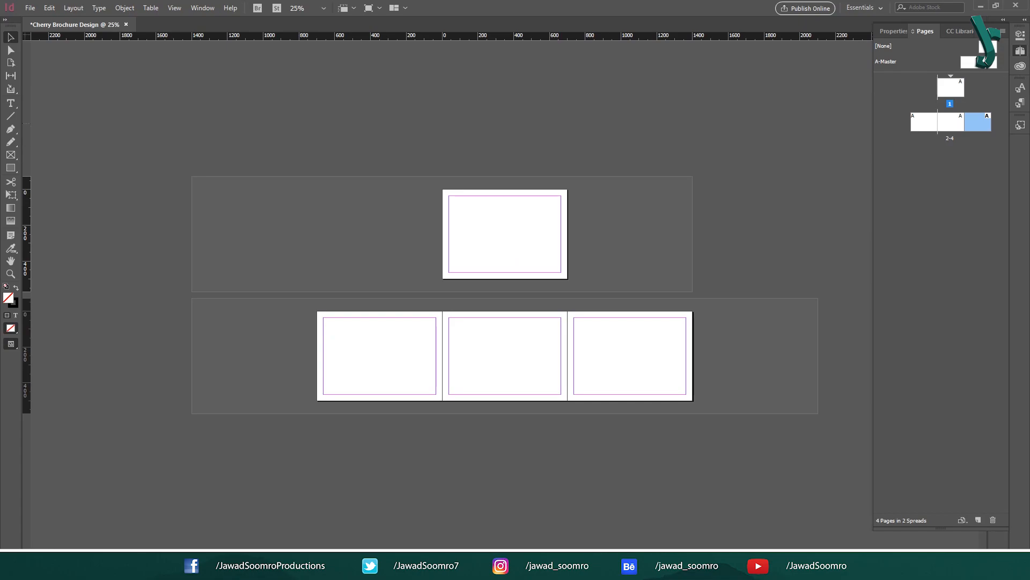
{"action": "left_click", "coordinate": [924, 122]}
{"action": "key", "text": "ctrl+z"}
{"action": "left_click_drag", "start_coordinate": [924, 121], "coordinate": [967, 88]}
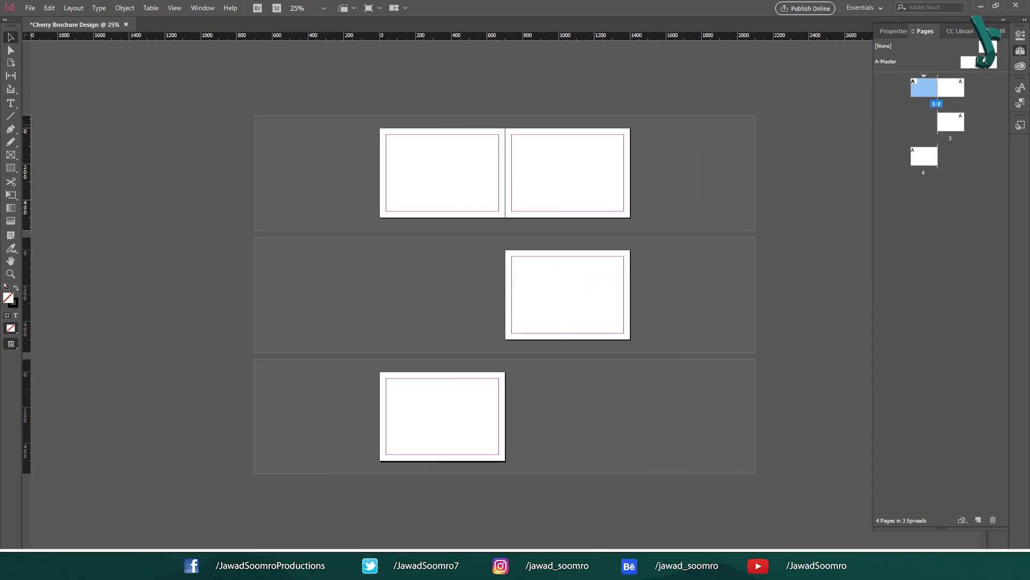
{"action": "left_click", "coordinate": [924, 156]}
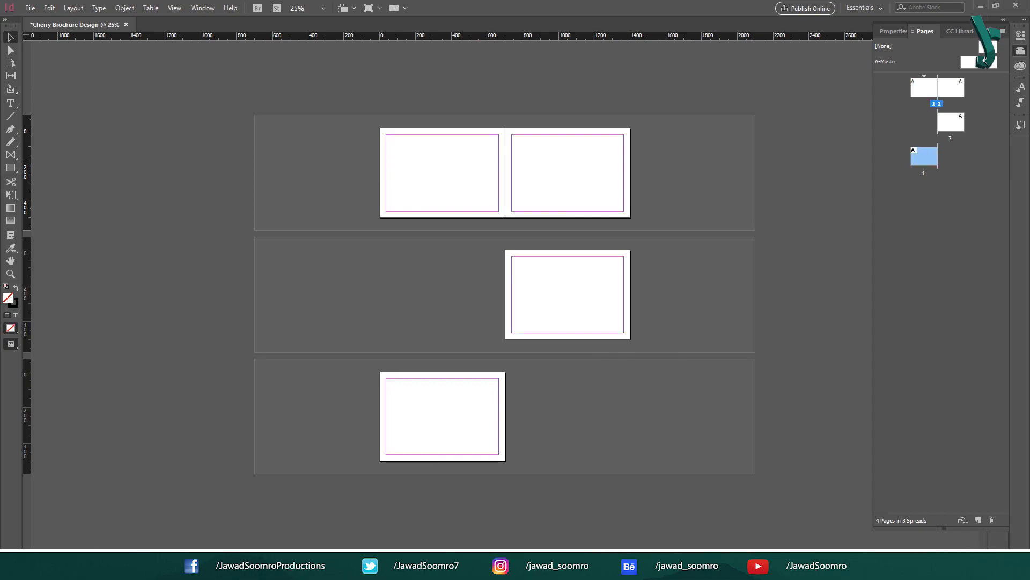
{"action": "left_click_drag", "start_coordinate": [925, 156], "coordinate": [966, 122]}
{"action": "left_click", "coordinate": [988, 80]}
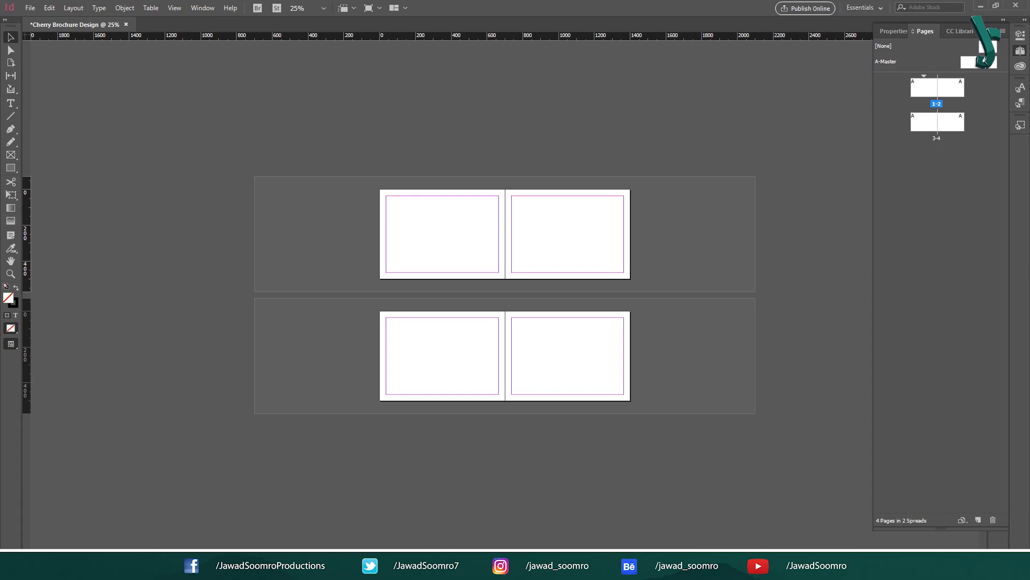
{"action": "left_click", "coordinate": [1020, 50]}
{"action": "key", "text": "ctrl+equal"}
{"action": "key", "text": "ctrl+equal"}
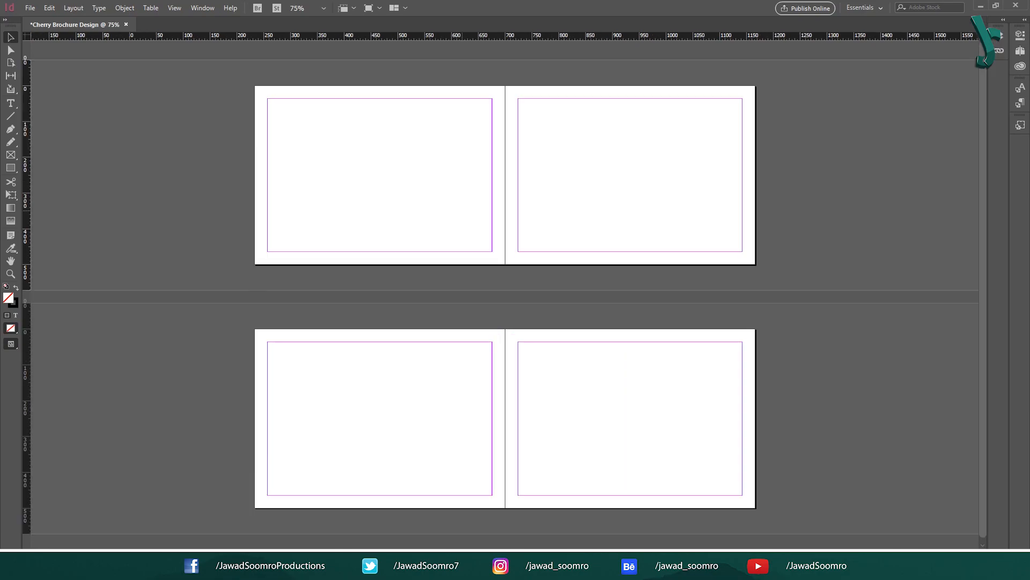
Step: Open Document Setup for the spreads and toggle its live preview
{"action": "left_click_drag", "start_coordinate": [633, 157], "coordinate": [629, 275]}
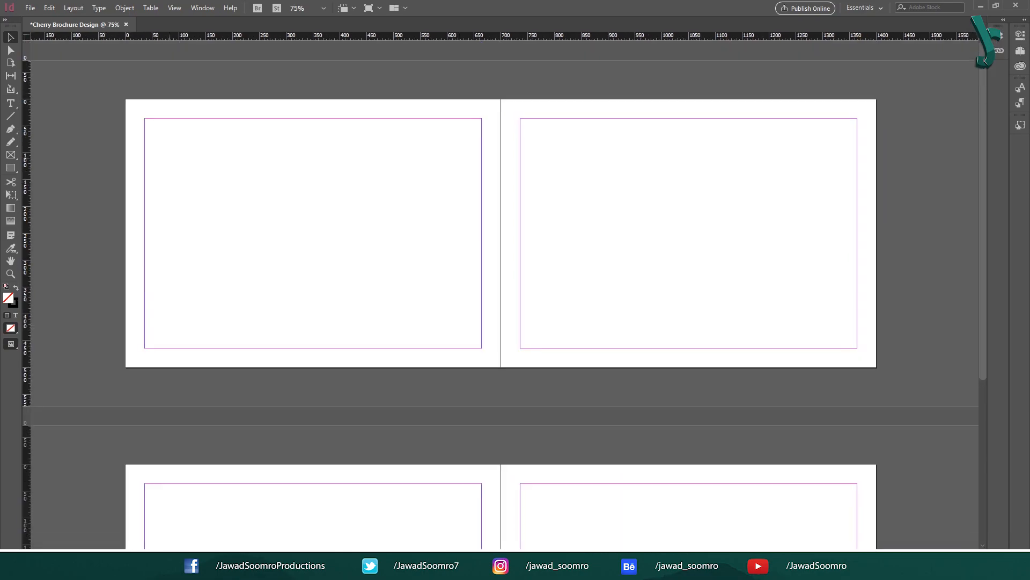
{"action": "scroll", "coordinate": [500, 290], "scroll_direction": "down", "scroll_amount": 5}
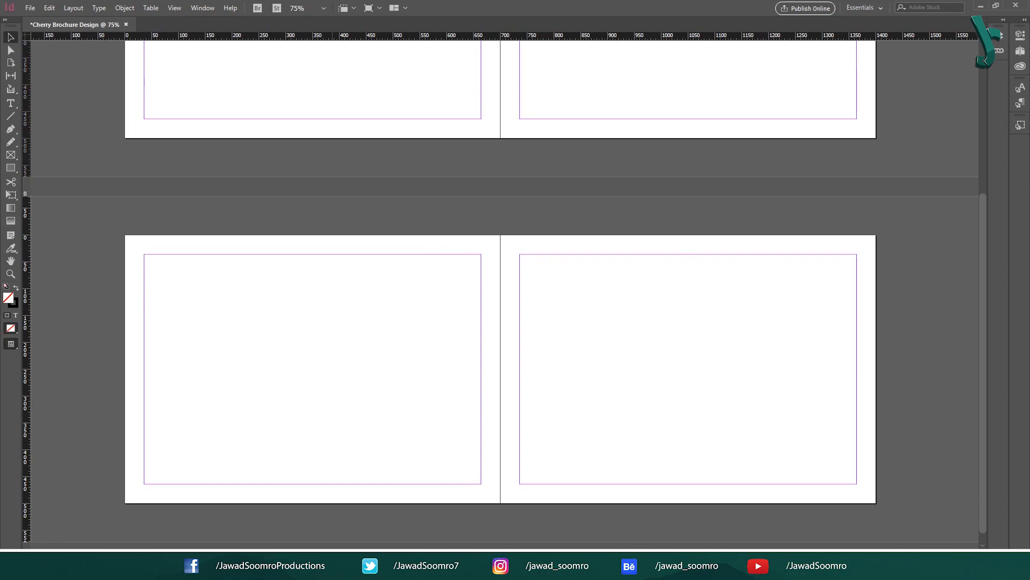
{"action": "scroll", "coordinate": [493, 295], "scroll_direction": "up", "scroll_amount": 5}
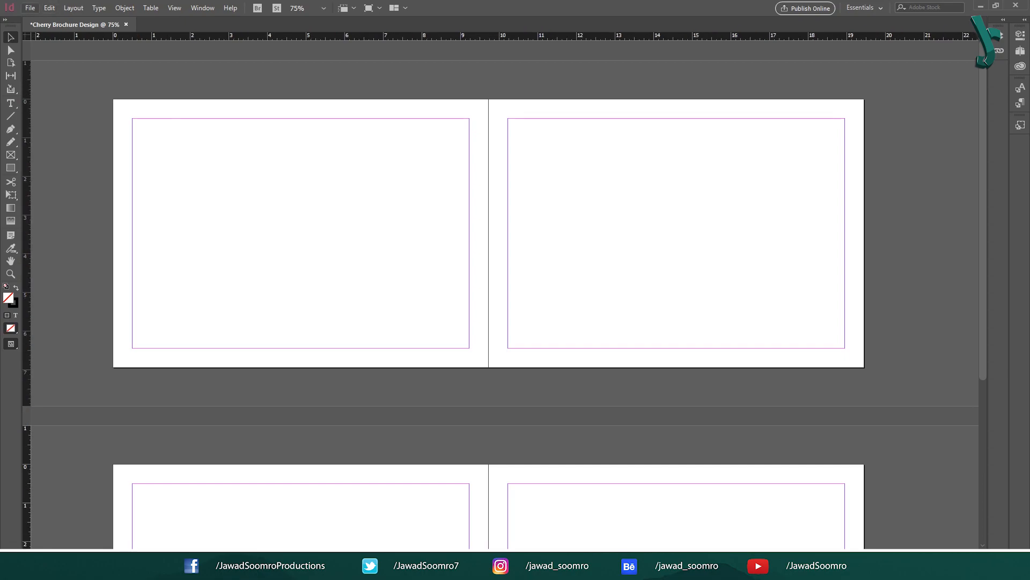
{"action": "left_click", "coordinate": [30, 8]}
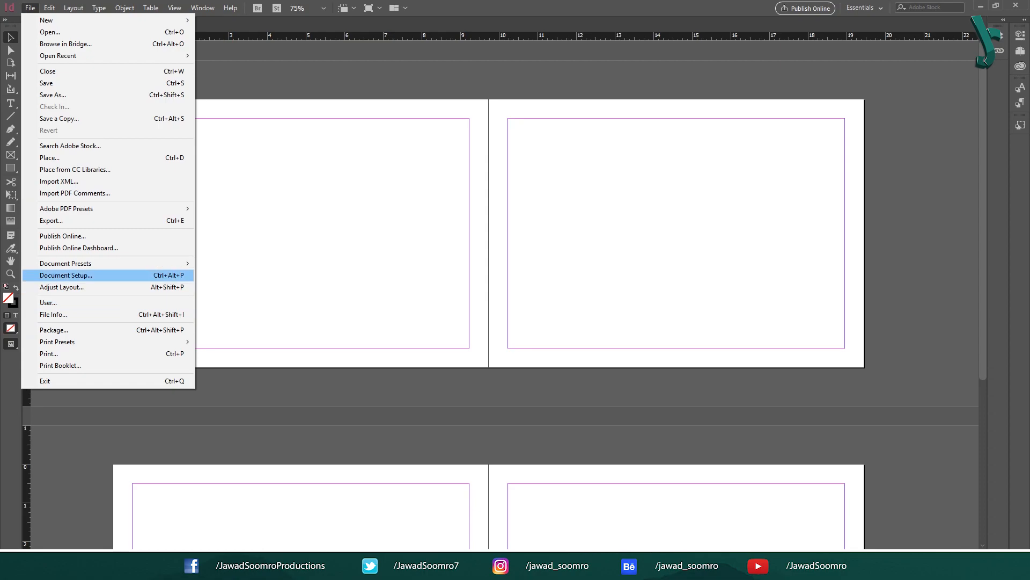
{"action": "left_click", "coordinate": [66, 274]}
{"action": "double_click", "coordinate": [798, 299]}
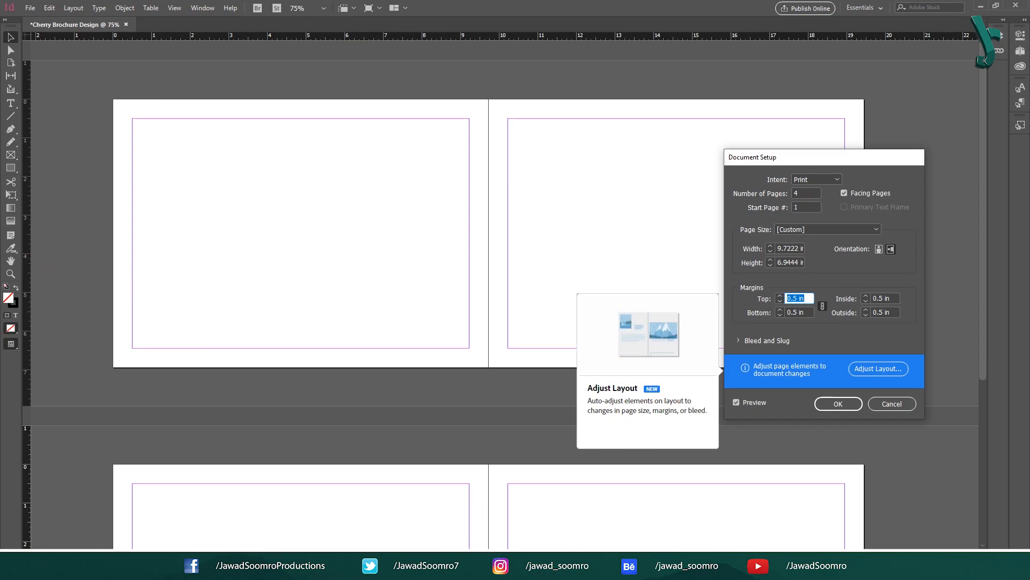
{"action": "left_click", "coordinate": [736, 402]}
{"action": "left_click", "coordinate": [736, 402]}
Step: Confirm top, inside, bottom and outside margins are 0.5 in and apply
{"action": "double_click", "coordinate": [796, 298]}
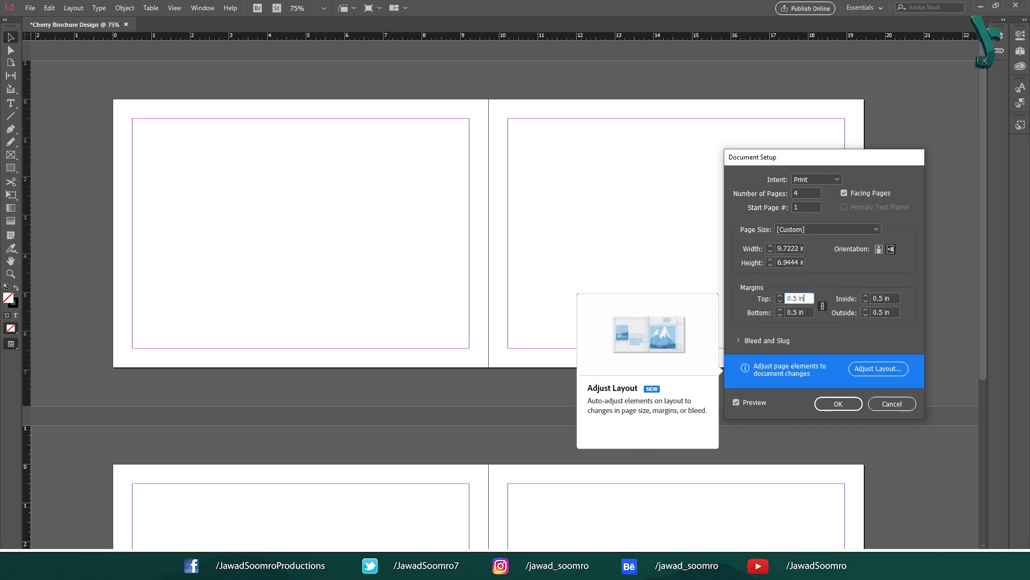
{"action": "double_click", "coordinate": [882, 298]}
{"action": "double_click", "coordinate": [796, 312]}
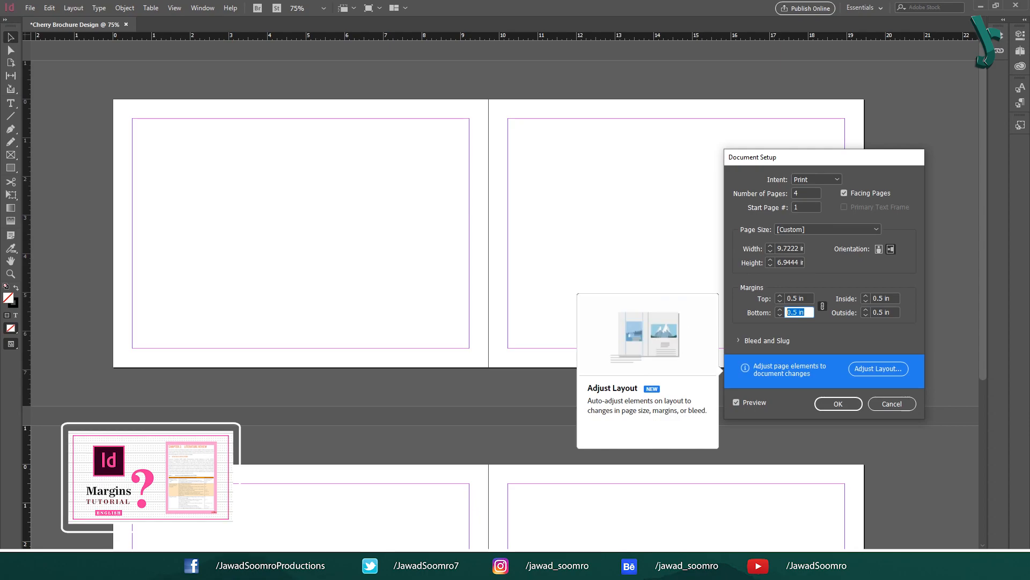
{"action": "double_click", "coordinate": [883, 312]}
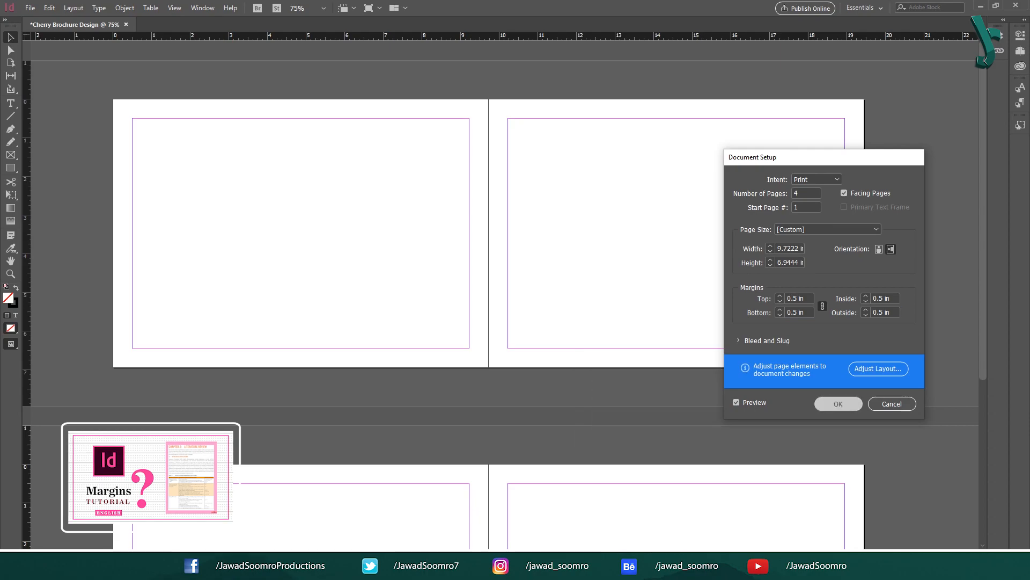
{"action": "key", "text": "Return"}
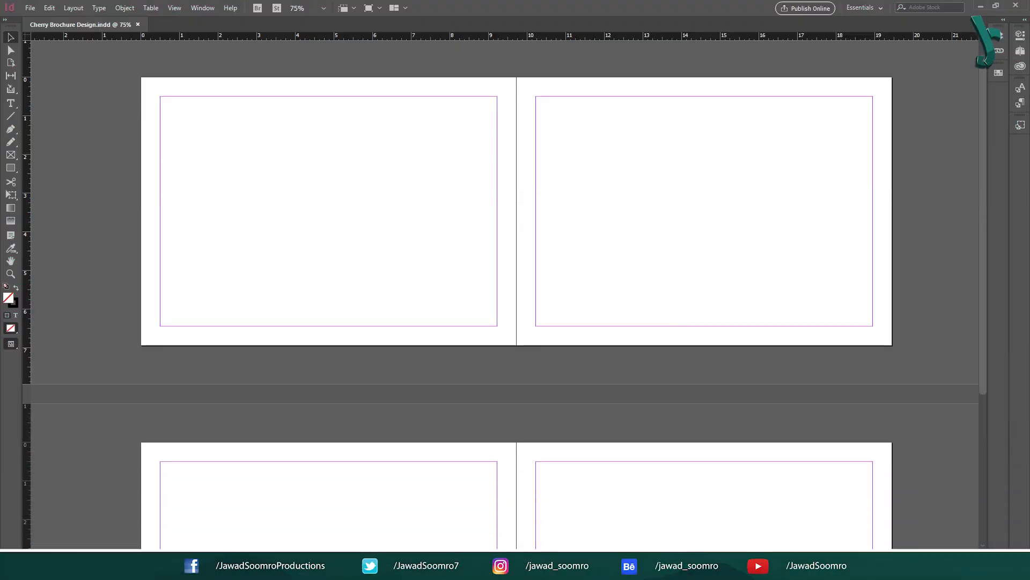
Step: Look through Paragraph Styles, Character Styles, Swatches and Object Styles, collapse them, and open Window
{"action": "left_click", "coordinate": [1020, 103]}
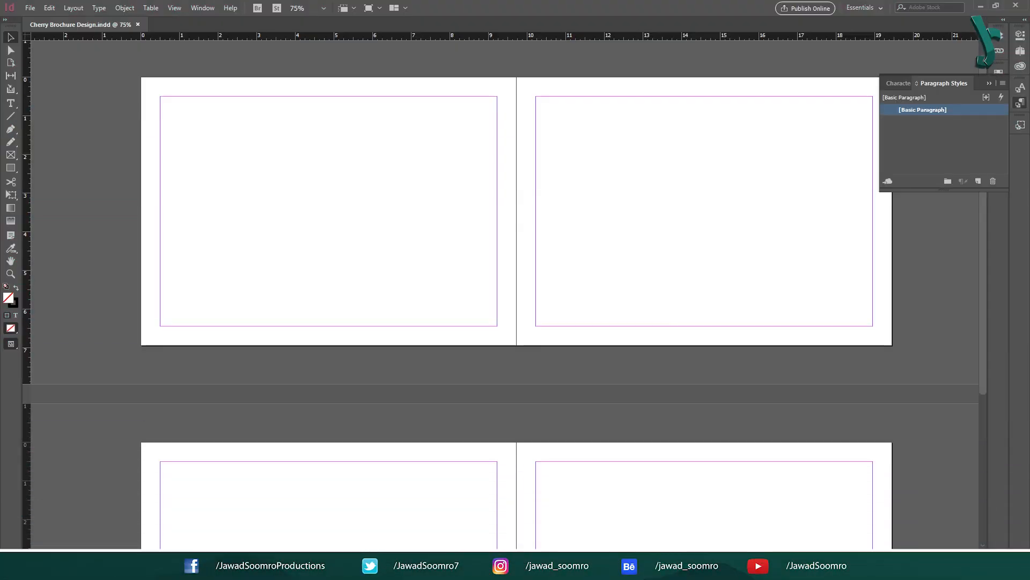
{"action": "left_click", "coordinate": [899, 84]}
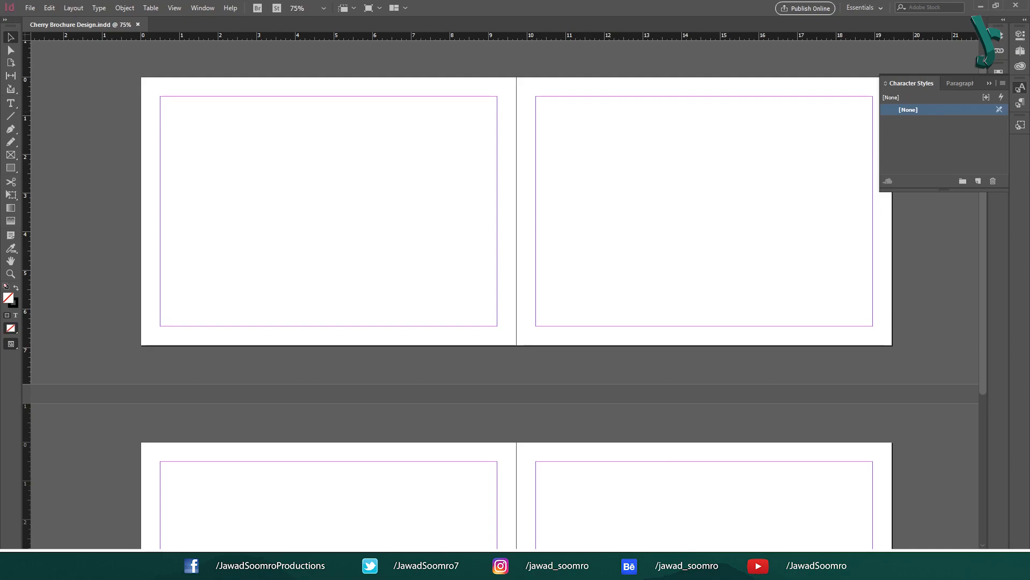
{"action": "left_click", "coordinate": [1020, 125]}
{"action": "left_click", "coordinate": [999, 73]}
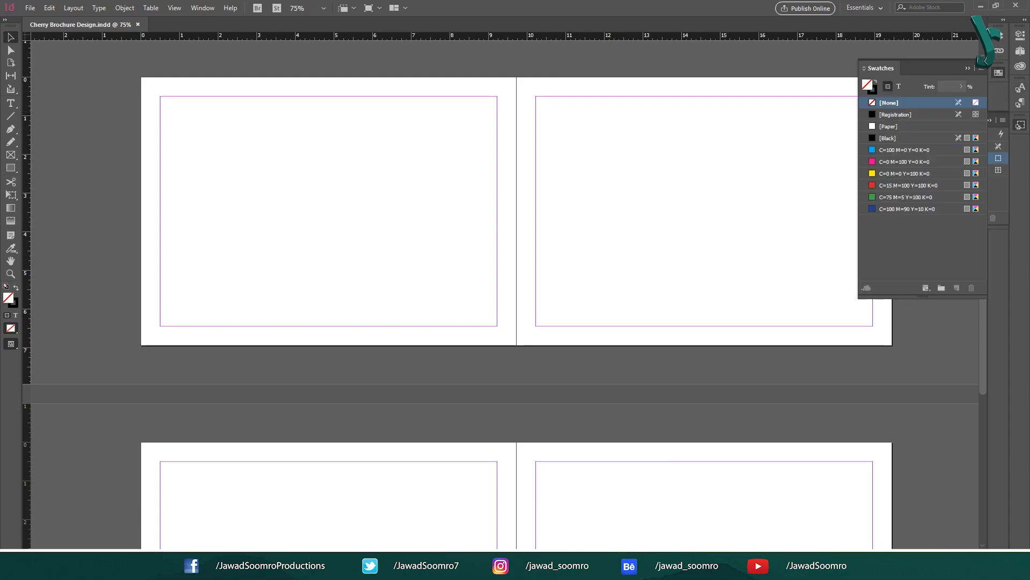
{"action": "left_click", "coordinate": [999, 73]}
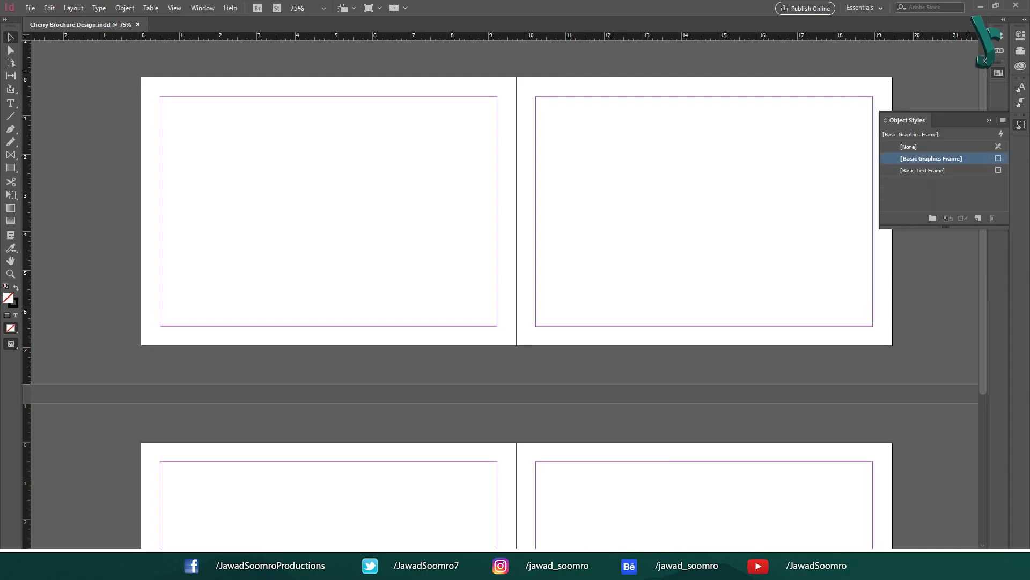
{"action": "left_click", "coordinate": [1020, 125]}
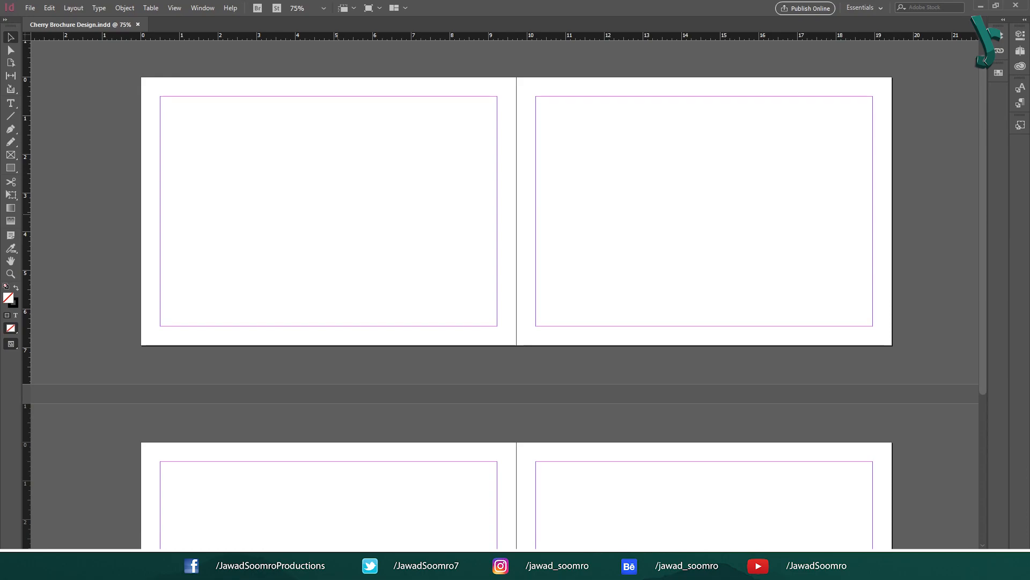
{"action": "left_click", "coordinate": [202, 7]}
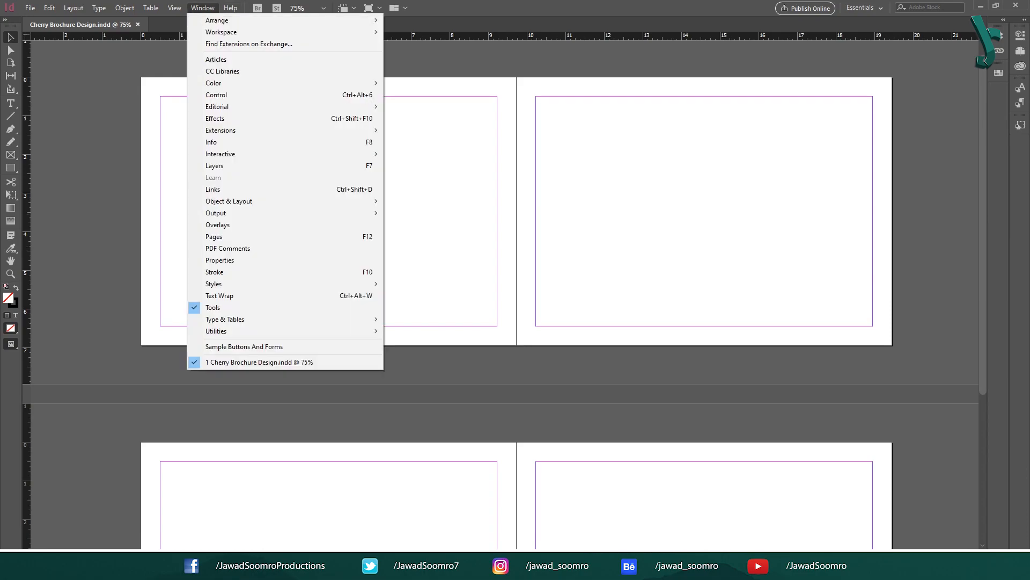
Step: Load Paragraph Styles from the Cherry Cupcake Brochure file
{"action": "mouse_move", "coordinate": [242, 284]}
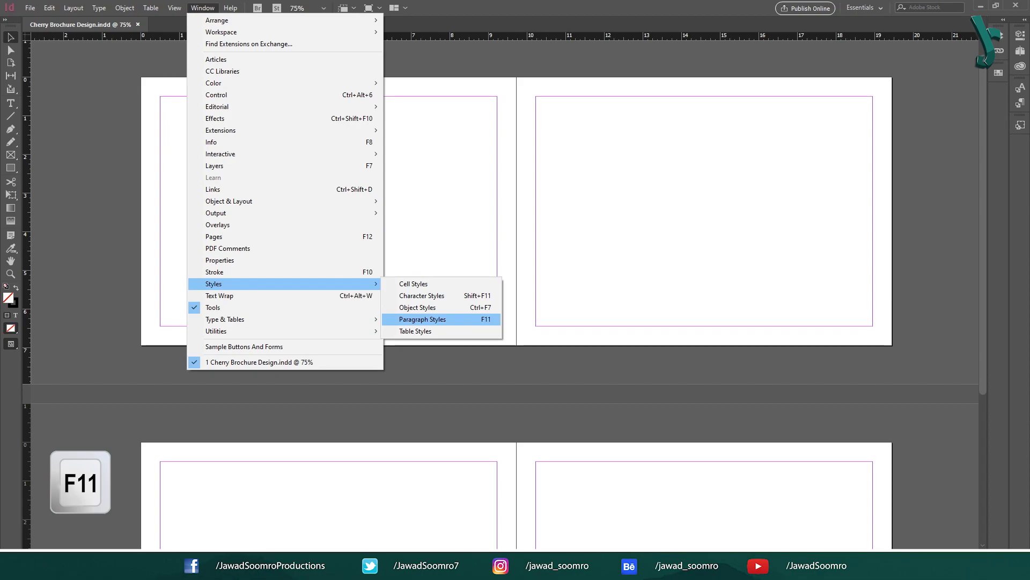
{"action": "left_click", "coordinate": [422, 319]}
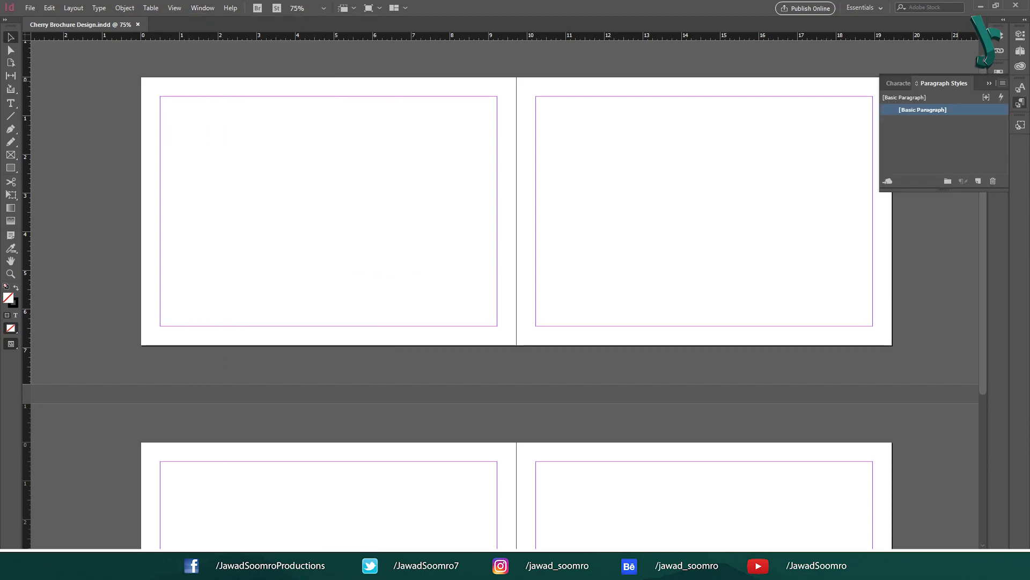
{"action": "left_click", "coordinate": [1003, 83]}
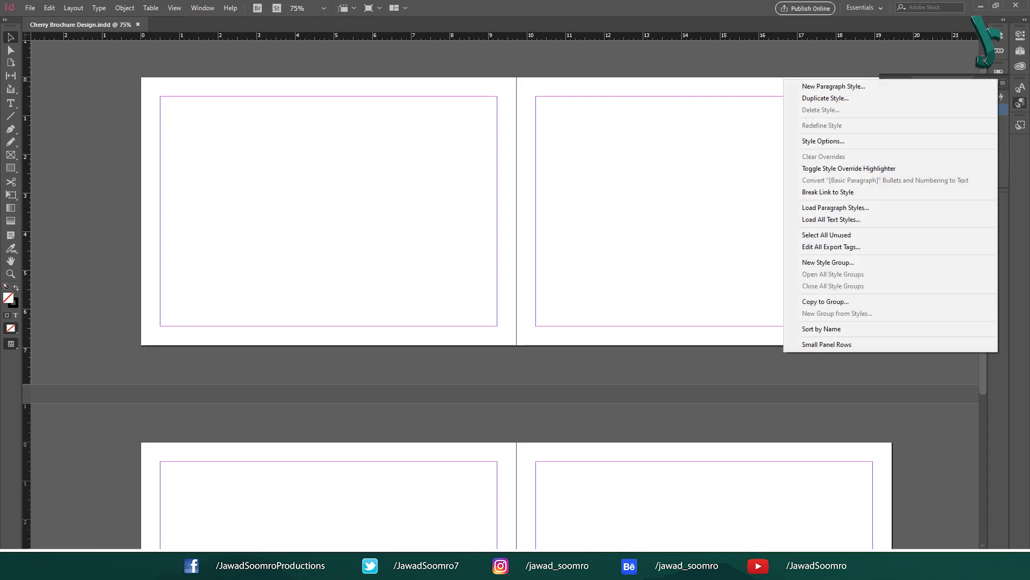
{"action": "left_click", "coordinate": [835, 208]}
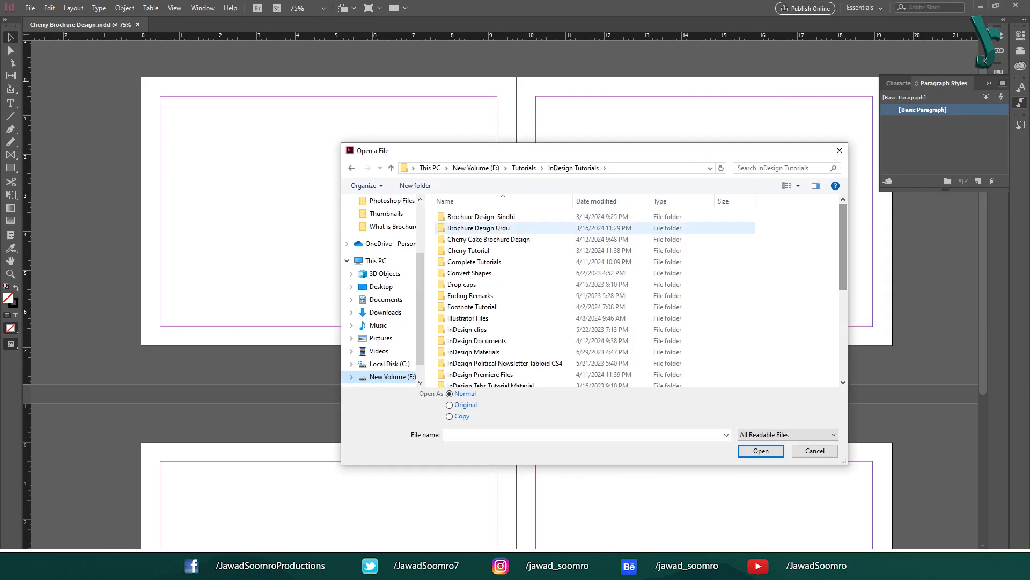
{"action": "double_click", "coordinate": [515, 239]}
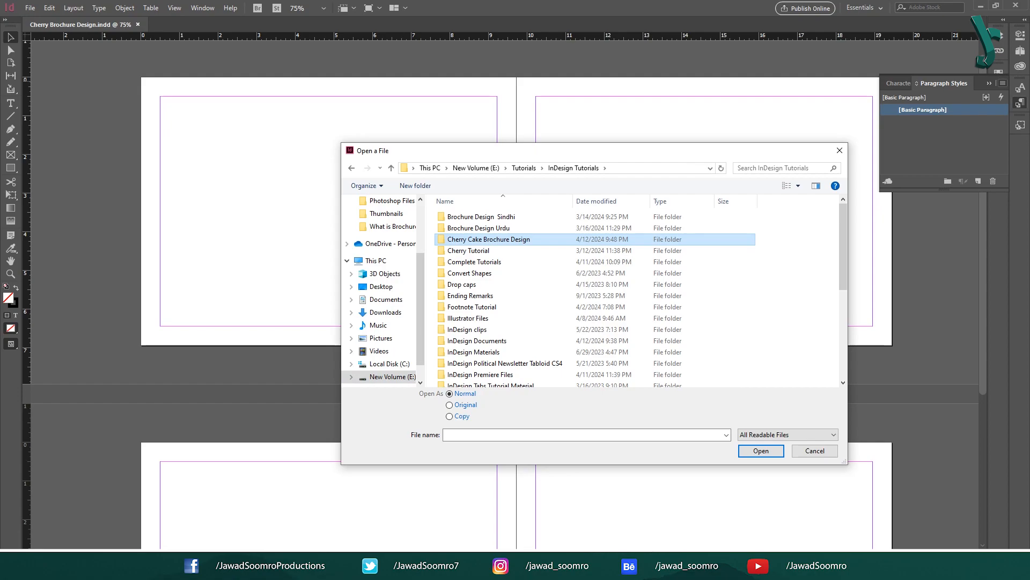
{"action": "left_click", "coordinate": [519, 235]}
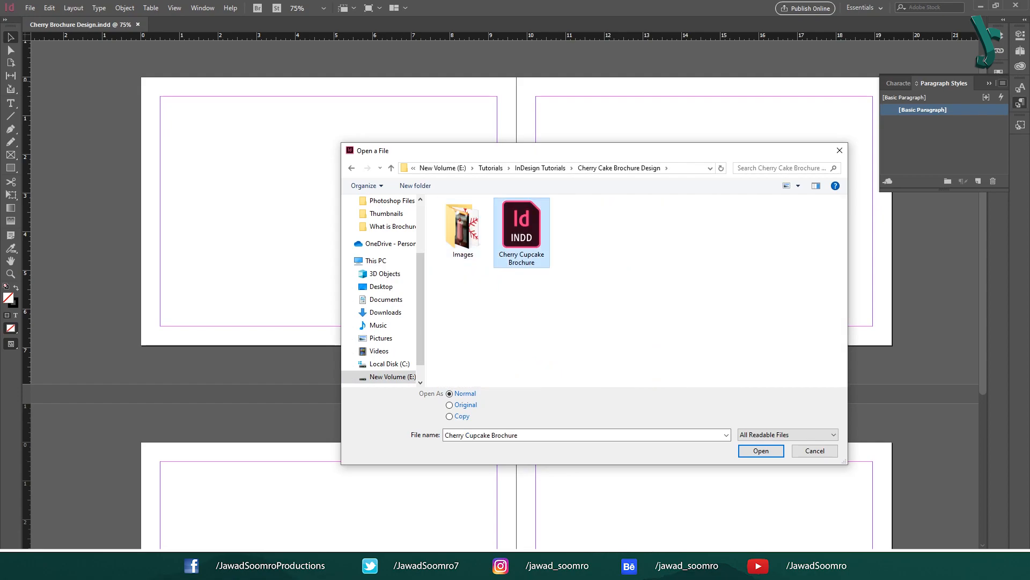
{"action": "key", "text": "Return"}
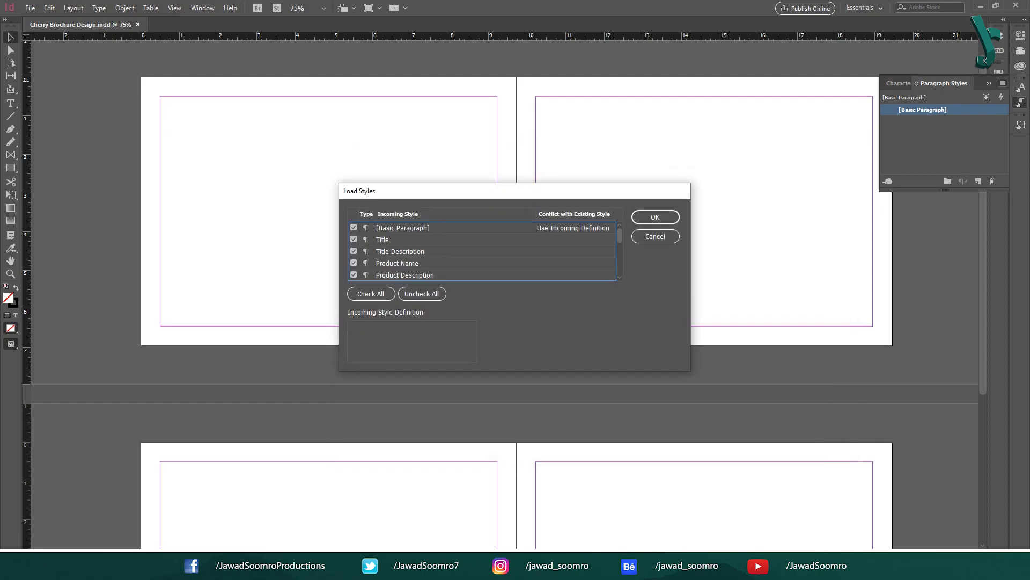
Step: Import all styles except [Basic Paragraph] and enlarge the Paragraph Styles list
{"action": "left_click", "coordinate": [353, 228]}
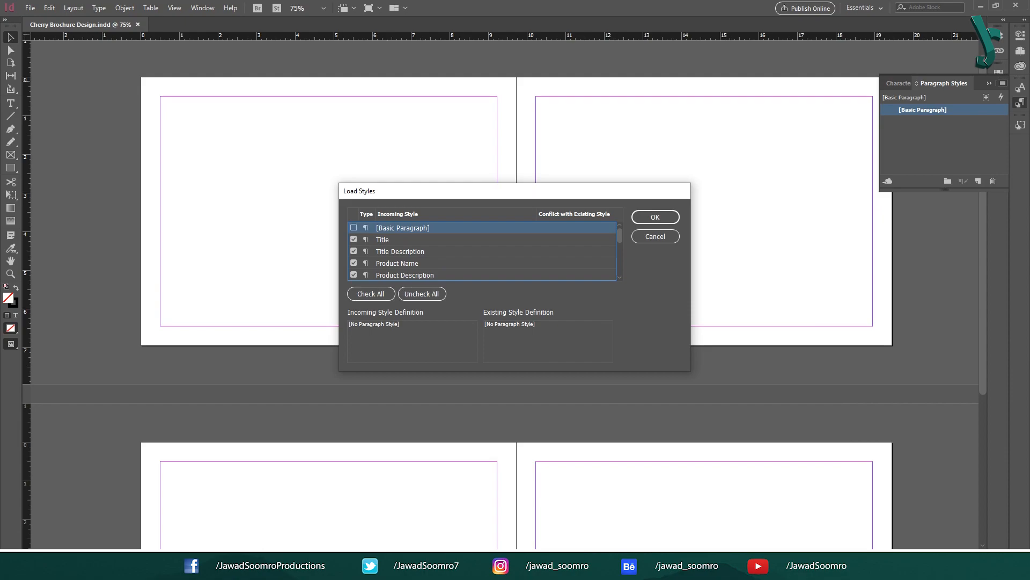
{"action": "left_click", "coordinate": [656, 217]}
{"action": "left_click_drag", "start_coordinate": [912, 190], "coordinate": [924, 296]}
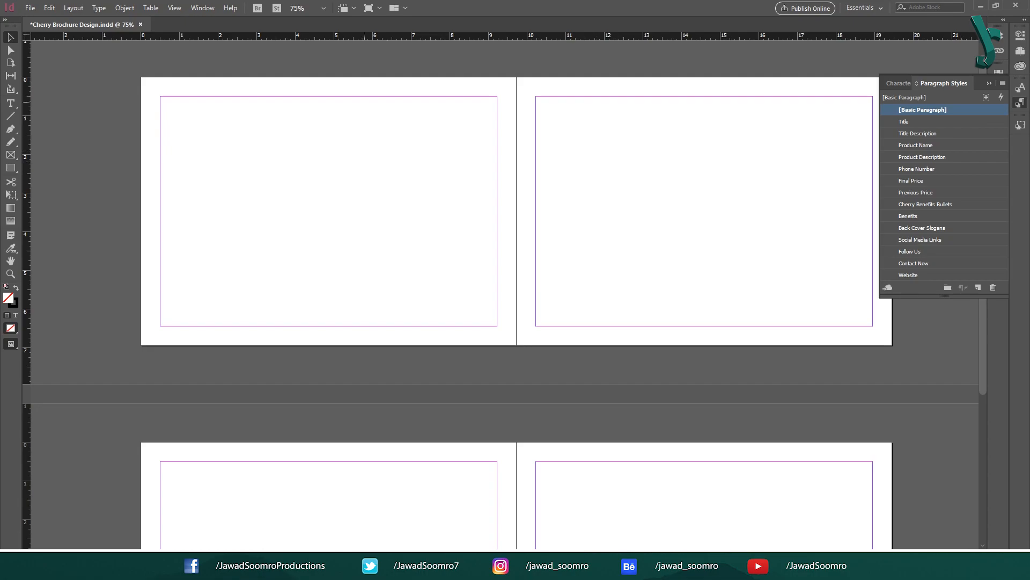
{"action": "left_click", "coordinate": [202, 7]}
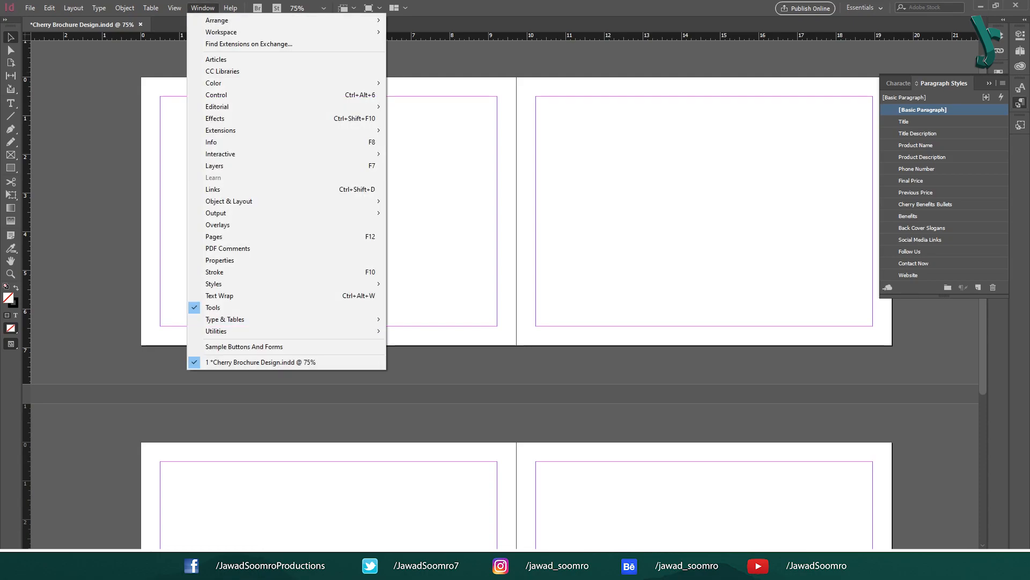
Step: Load Character Styles from the Cherry Cupcake Brochure file
{"action": "mouse_move", "coordinate": [300, 284]}
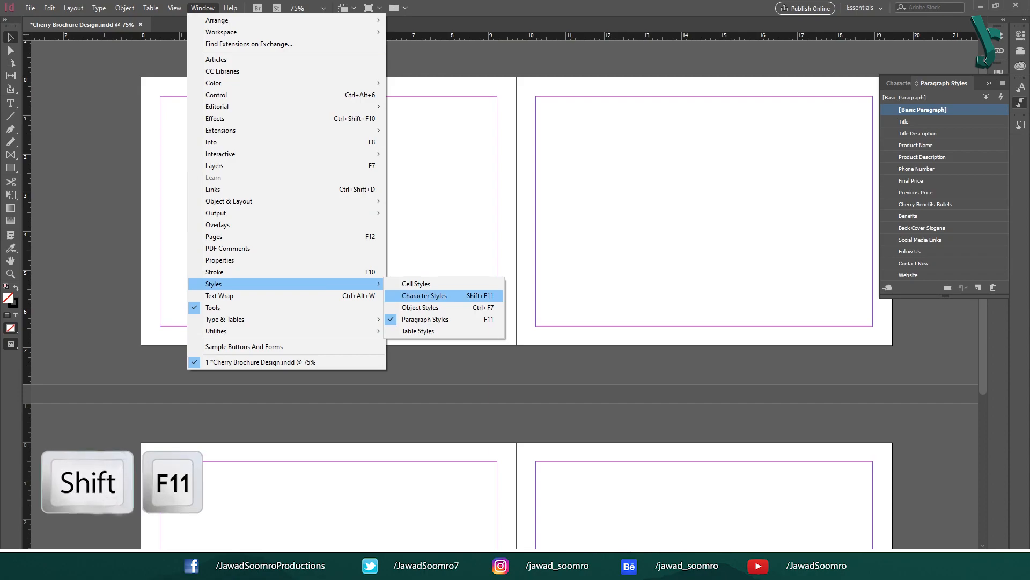
{"action": "left_click", "coordinate": [424, 295]}
{"action": "left_click", "coordinate": [1003, 83]}
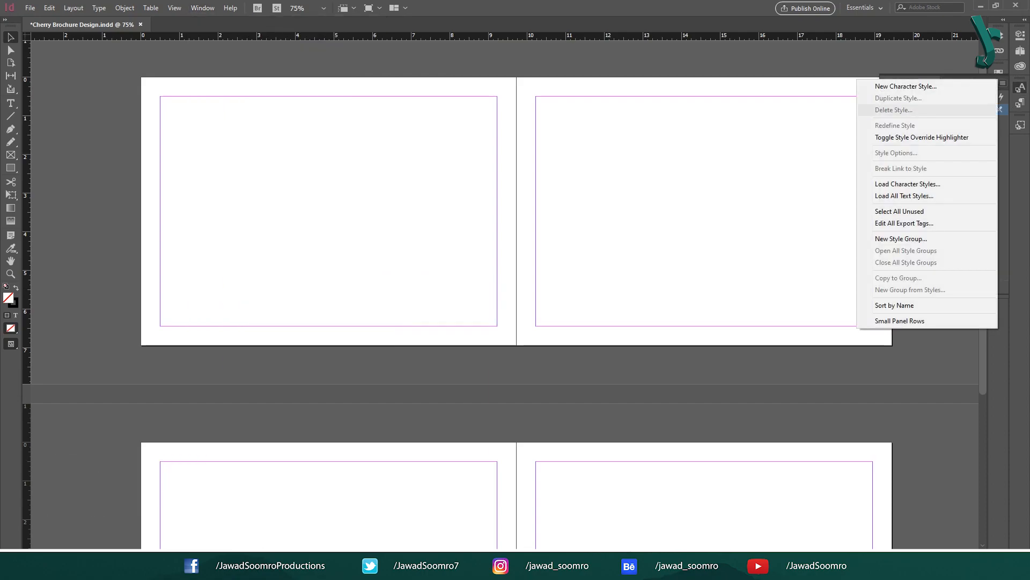
{"action": "left_click", "coordinate": [908, 184]}
{"action": "double_click", "coordinate": [523, 231]}
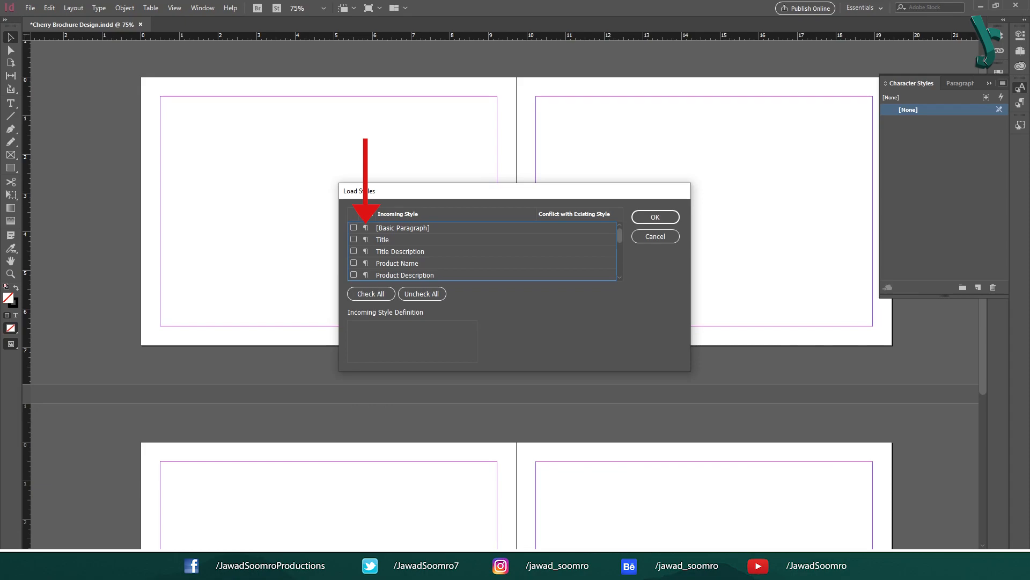
Step: Import only the Only character style, then shrink and collapse the panel
{"action": "scroll", "coordinate": [482, 251], "scroll_direction": "down", "scroll_amount": 5}
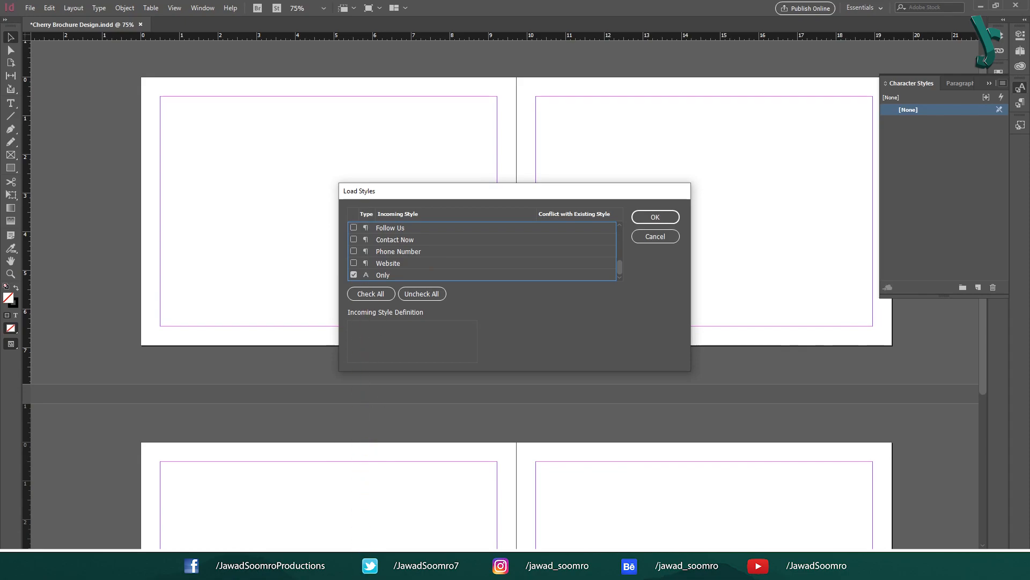
{"action": "left_click", "coordinate": [354, 275]}
{"action": "left_click", "coordinate": [353, 275]}
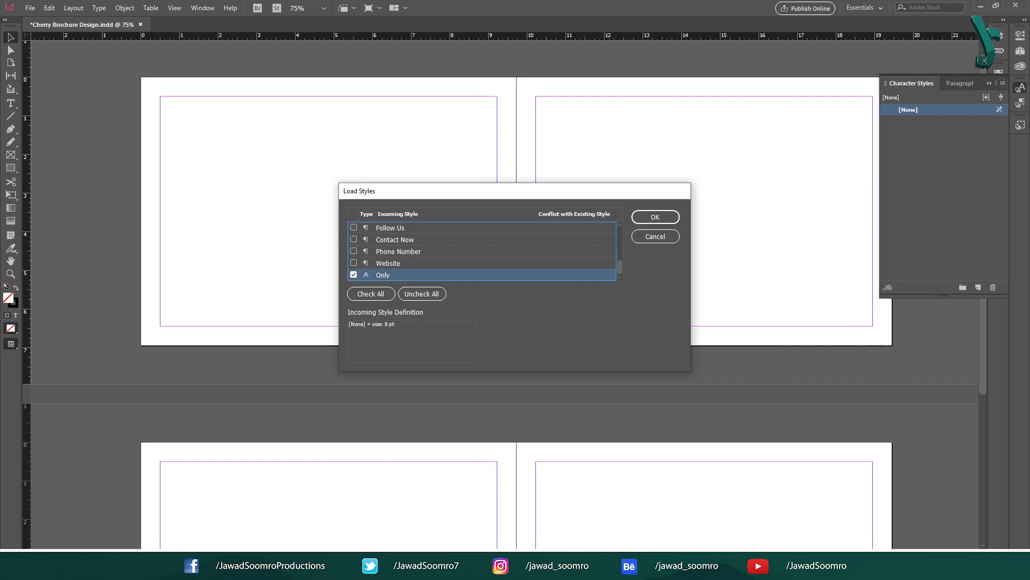
{"action": "left_click", "coordinate": [353, 274]}
{"action": "left_click", "coordinate": [353, 275]}
{"action": "left_click", "coordinate": [656, 217]}
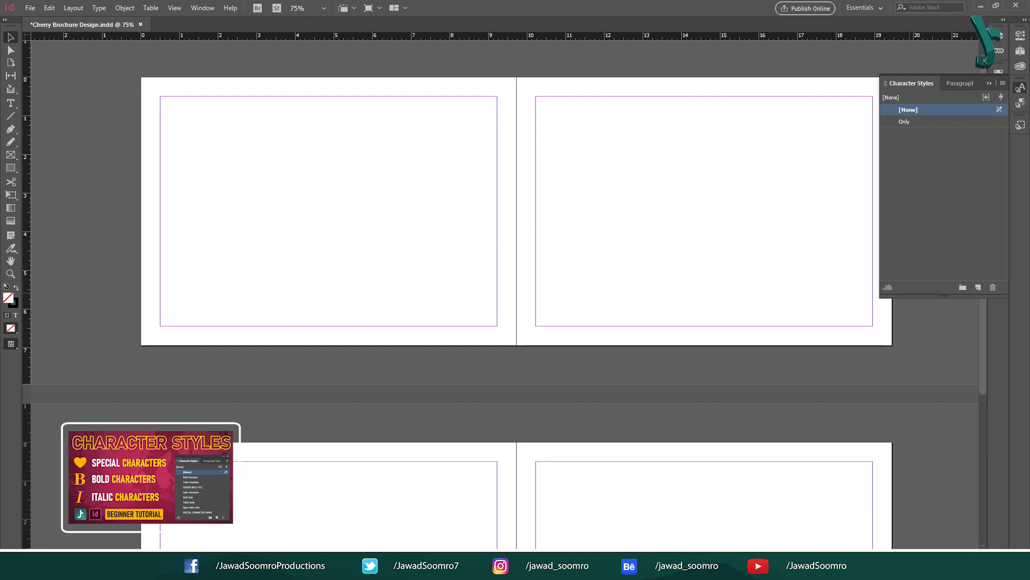
{"action": "left_click_drag", "start_coordinate": [916, 296], "coordinate": [917, 142]}
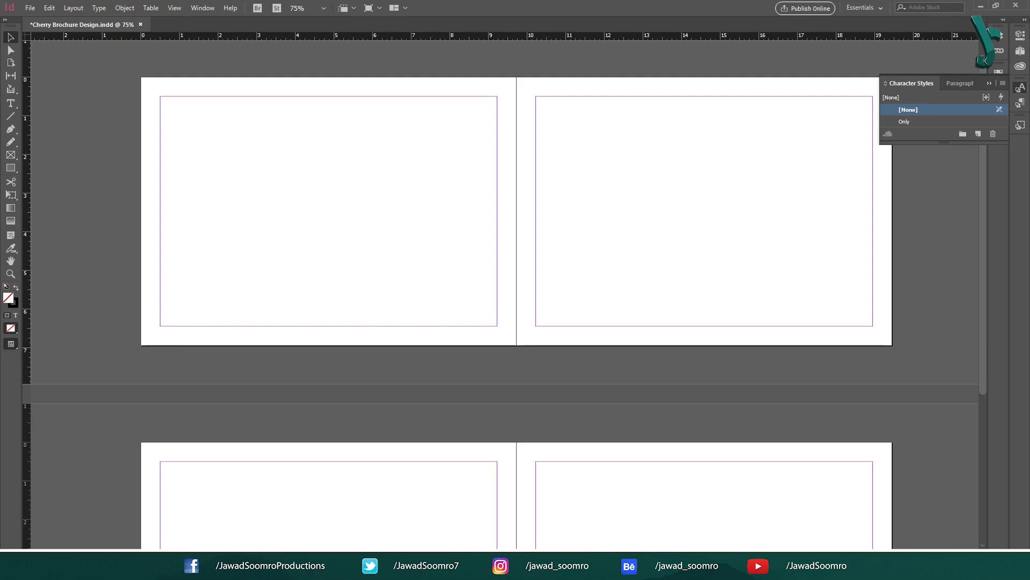
{"action": "left_click", "coordinate": [989, 83]}
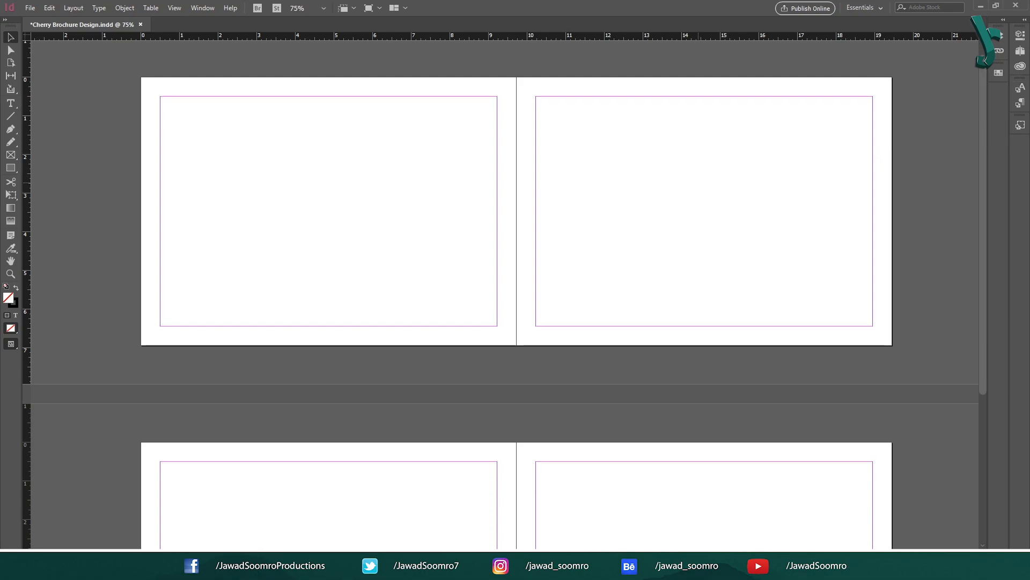
Step: Load the Cherry Cupcake Brochure object styles, excluding [Basic Graphics Frame] and [Basic Text Frame]
{"action": "left_click", "coordinate": [203, 8]}
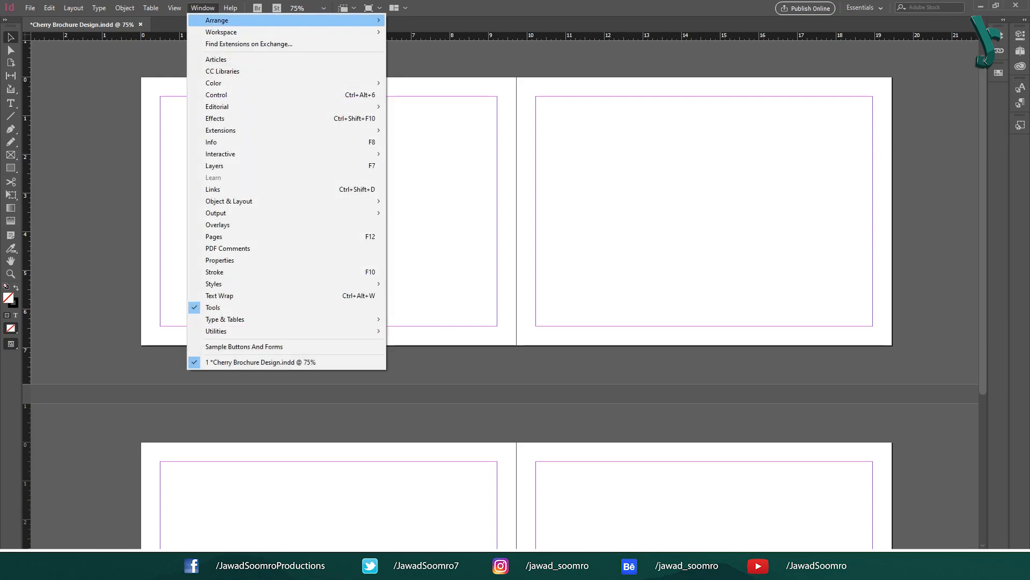
{"action": "mouse_move", "coordinate": [215, 284]}
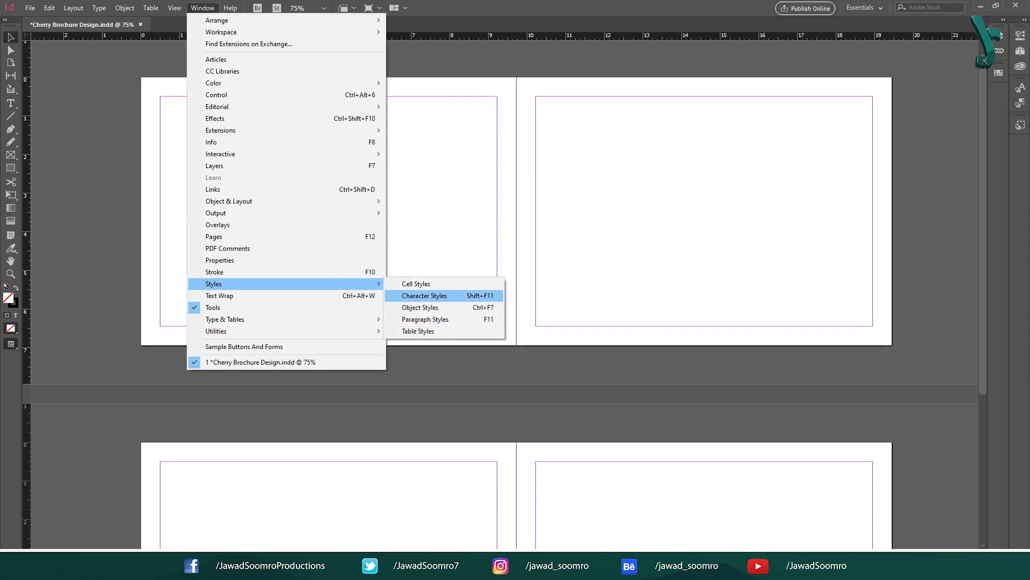
{"action": "key", "text": "ctrl+F7"}
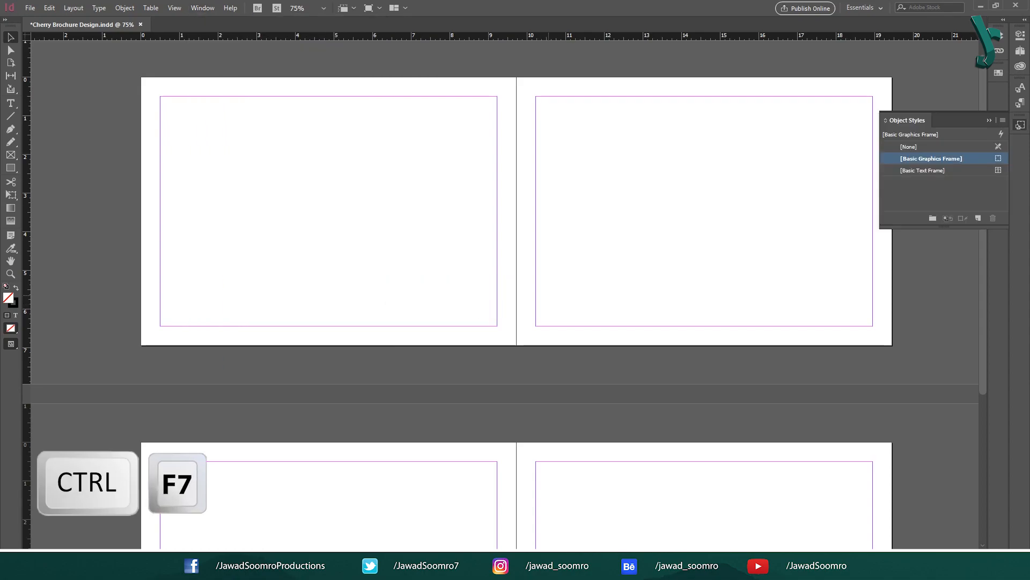
{"action": "left_click", "coordinate": [1002, 121]}
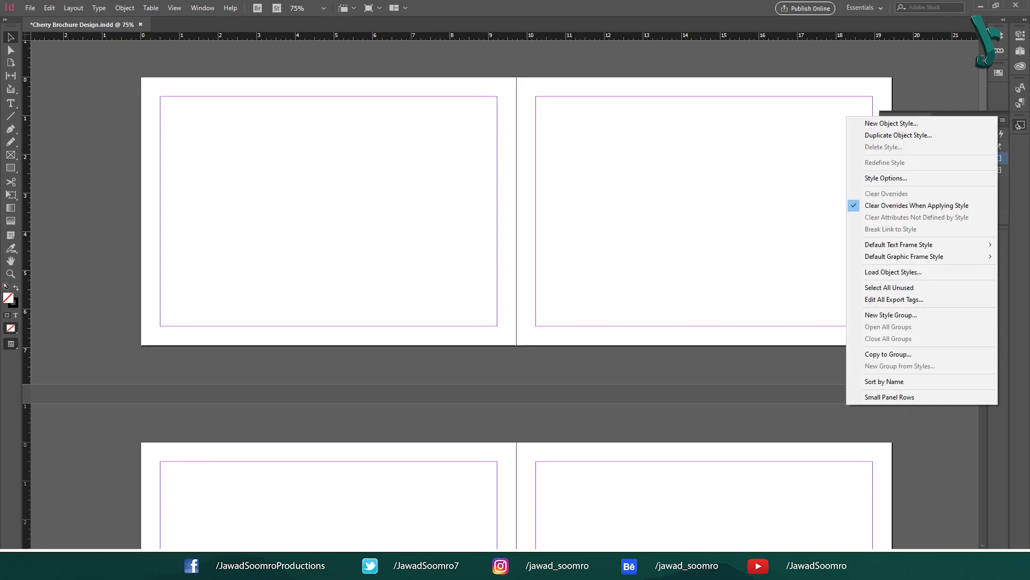
{"action": "left_click", "coordinate": [893, 272]}
{"action": "double_click", "coordinate": [522, 230]}
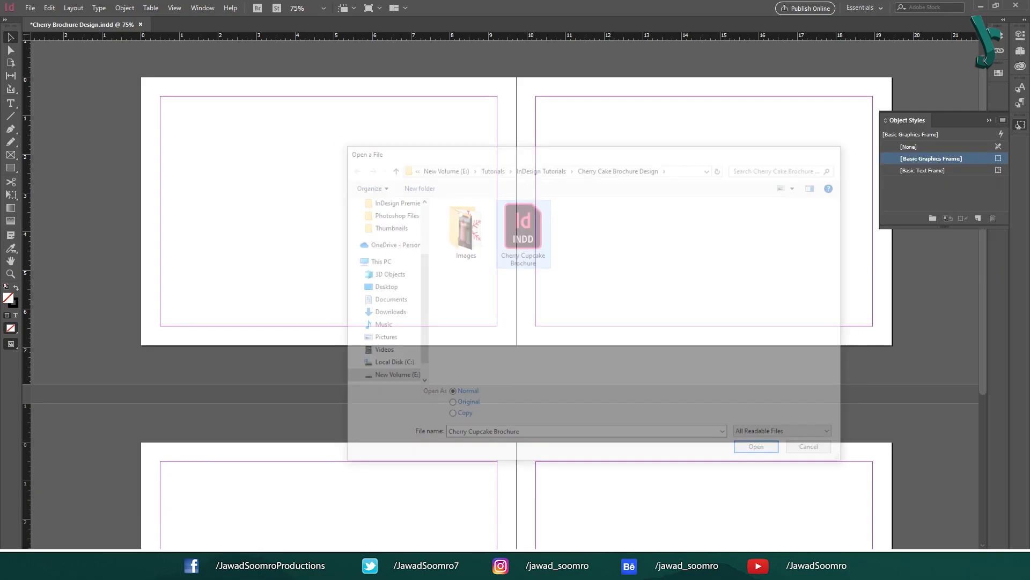
{"action": "left_click", "coordinate": [354, 227]}
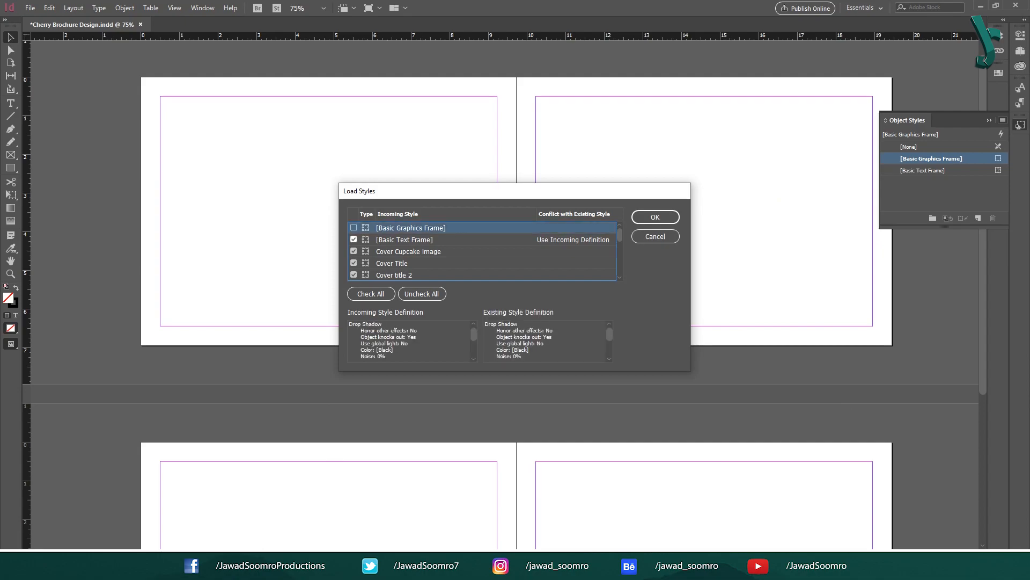
{"action": "left_click", "coordinate": [353, 239]}
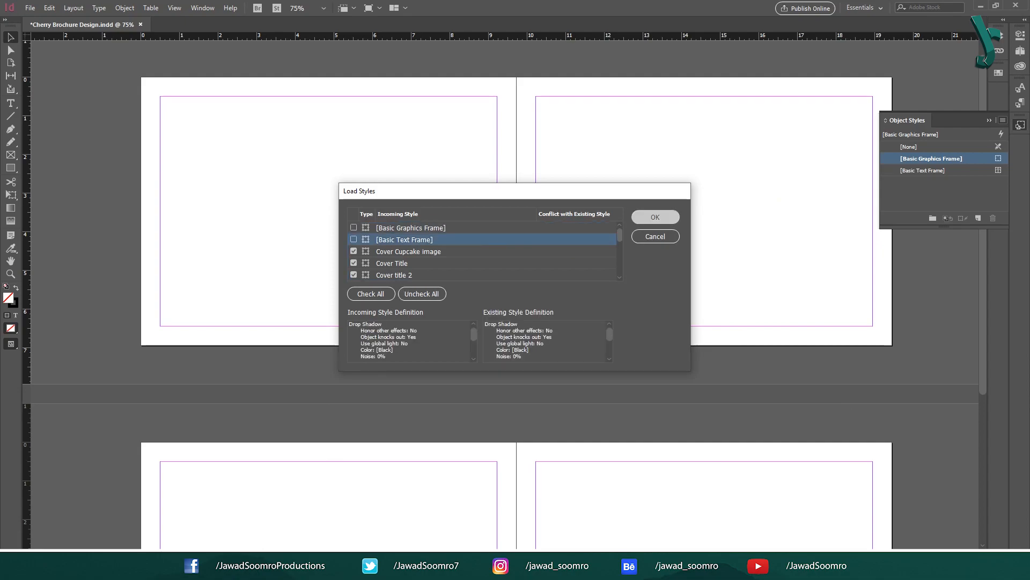
{"action": "left_click", "coordinate": [656, 217]}
{"action": "left_click_drag", "start_coordinate": [915, 227], "coordinate": [916, 510]}
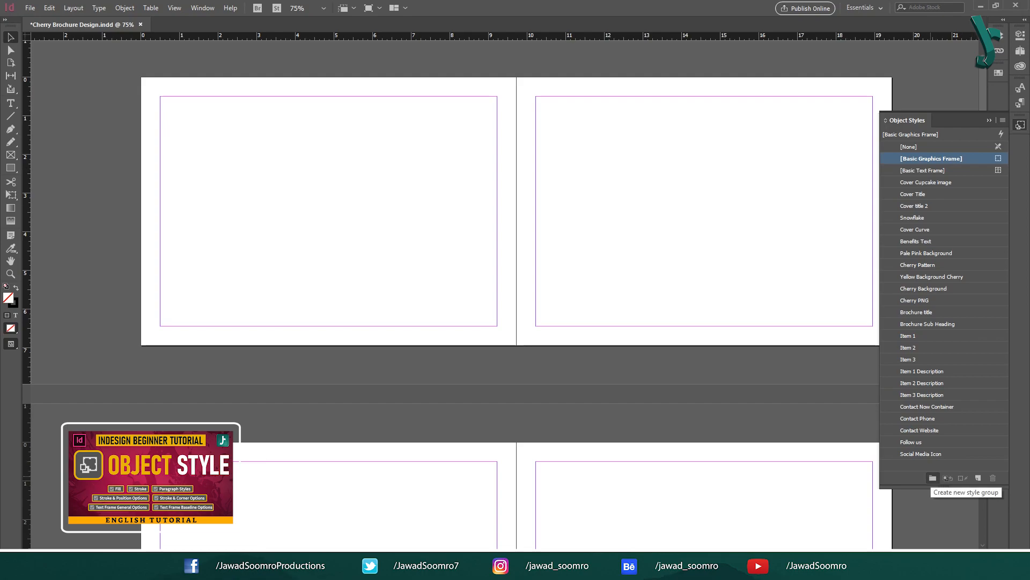
{"action": "left_click", "coordinate": [989, 120]}
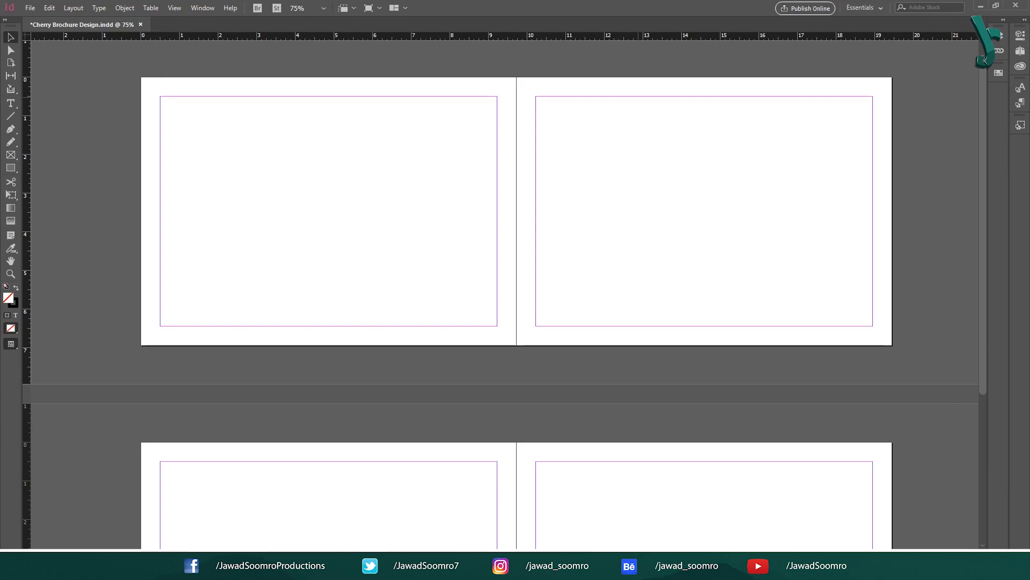
Step: Show the Control panel and look over its fill colour choices
{"action": "left_click", "coordinate": [202, 8]}
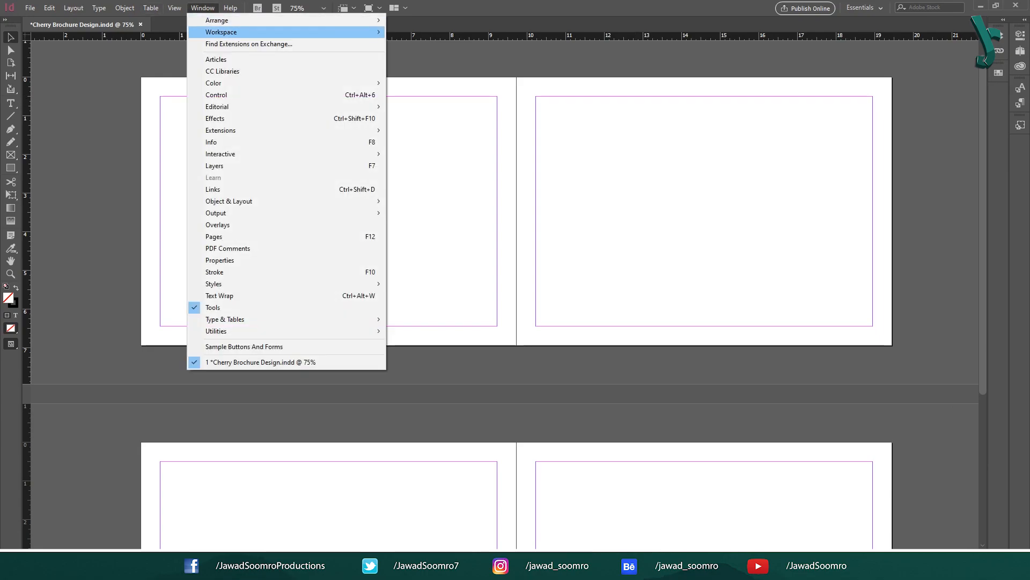
{"action": "left_click", "coordinate": [216, 94]}
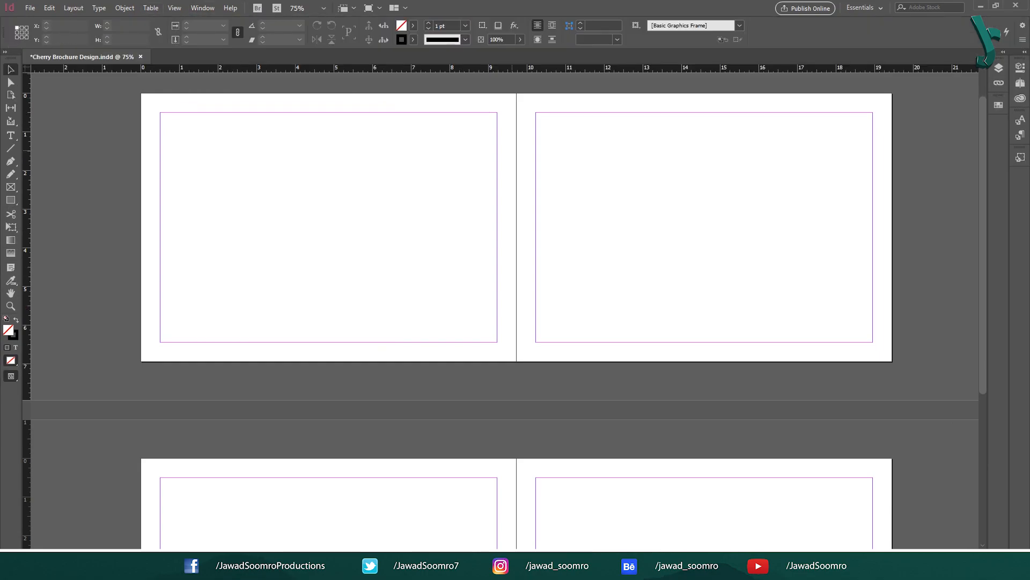
{"action": "left_click", "coordinate": [413, 26]}
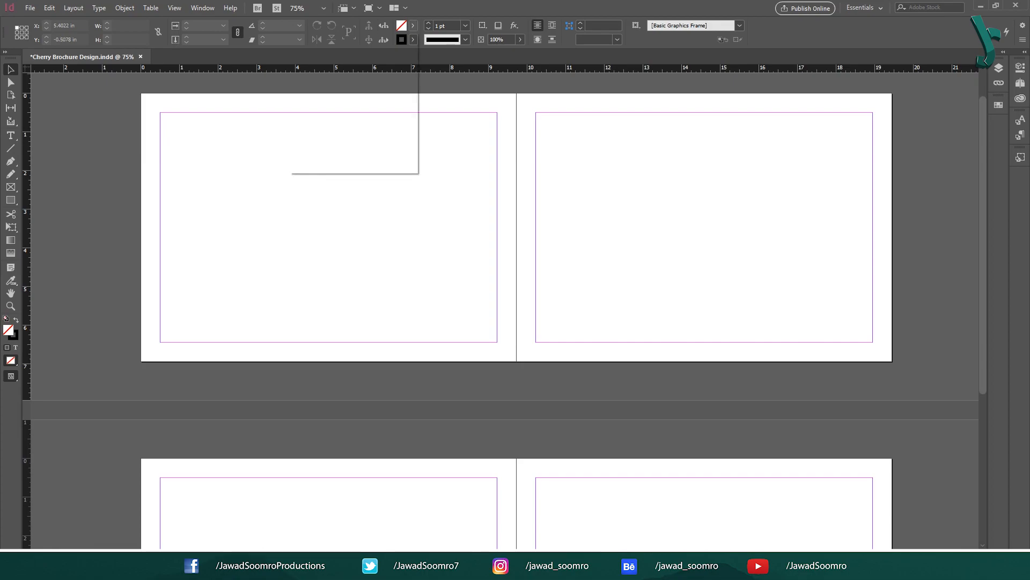
{"action": "left_click", "coordinate": [412, 40]}
{"action": "left_click", "coordinate": [460, 40]}
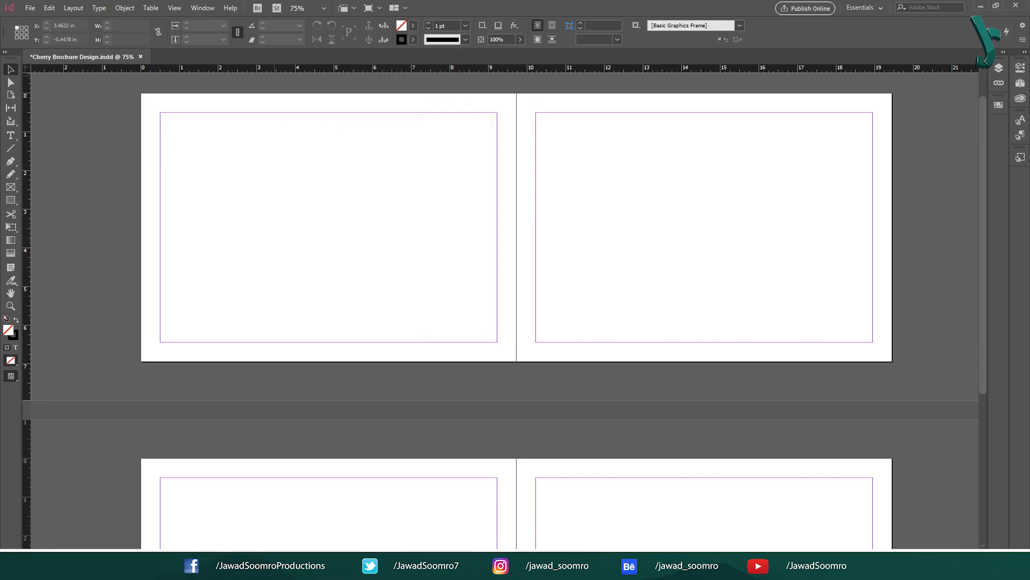
Step: Load swatches from Cherry Cupcake Brochure and enlarge the Swatches panel to show every colour
{"action": "left_click", "coordinate": [203, 8]}
{"action": "mouse_move", "coordinate": [225, 83]}
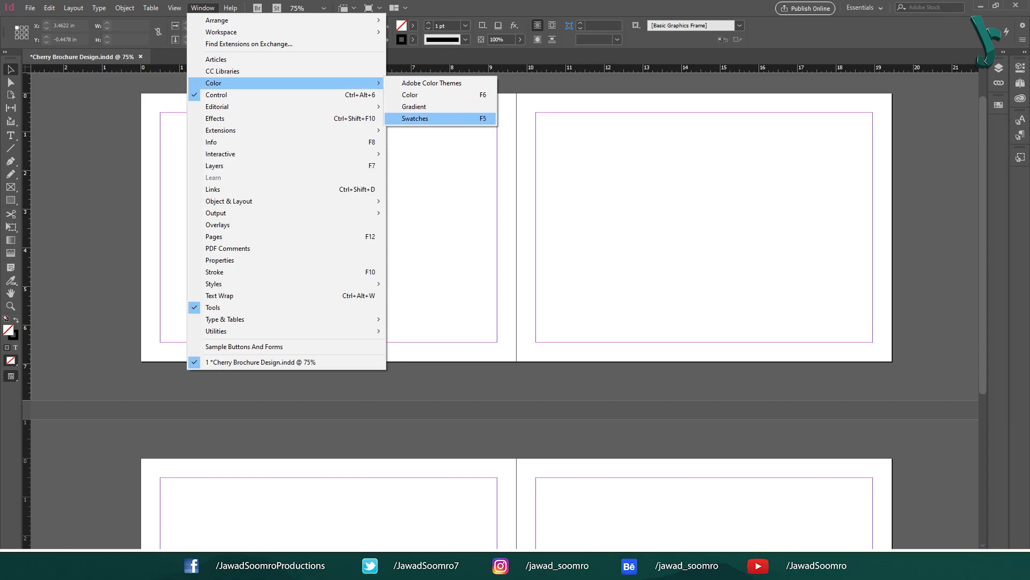
{"action": "key", "text": "F5"}
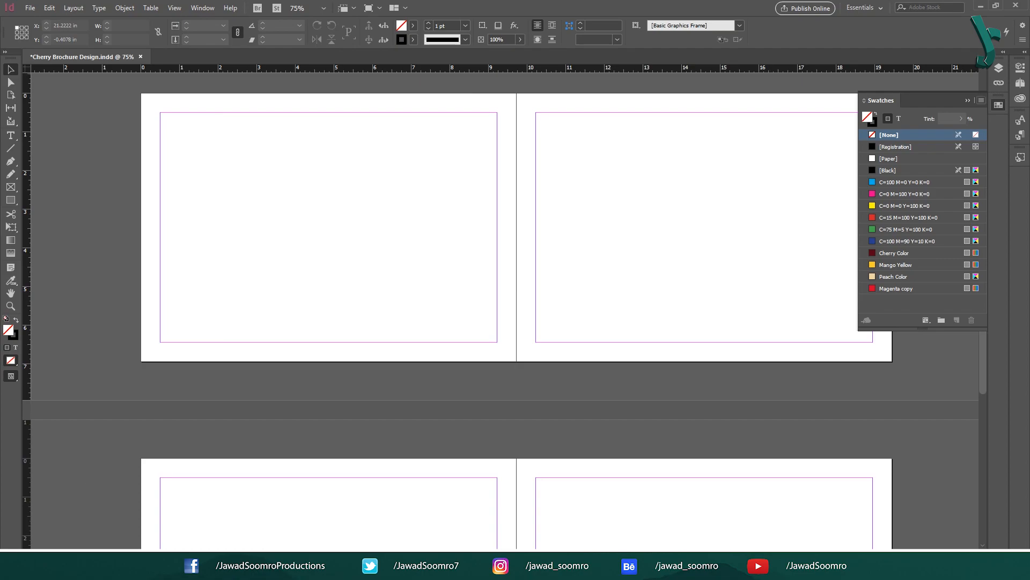
{"action": "left_click", "coordinate": [981, 100]}
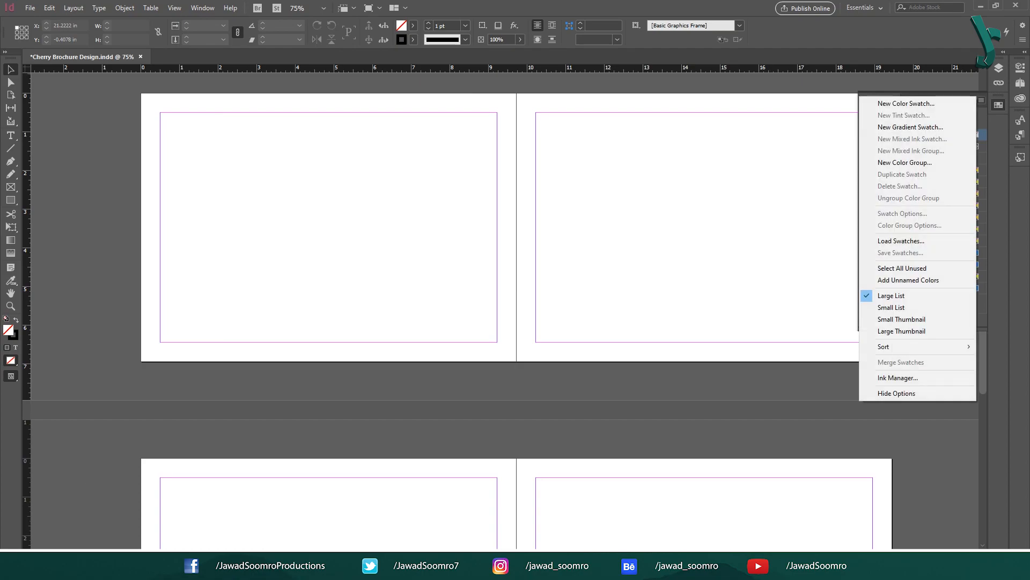
{"action": "left_click", "coordinate": [901, 240]}
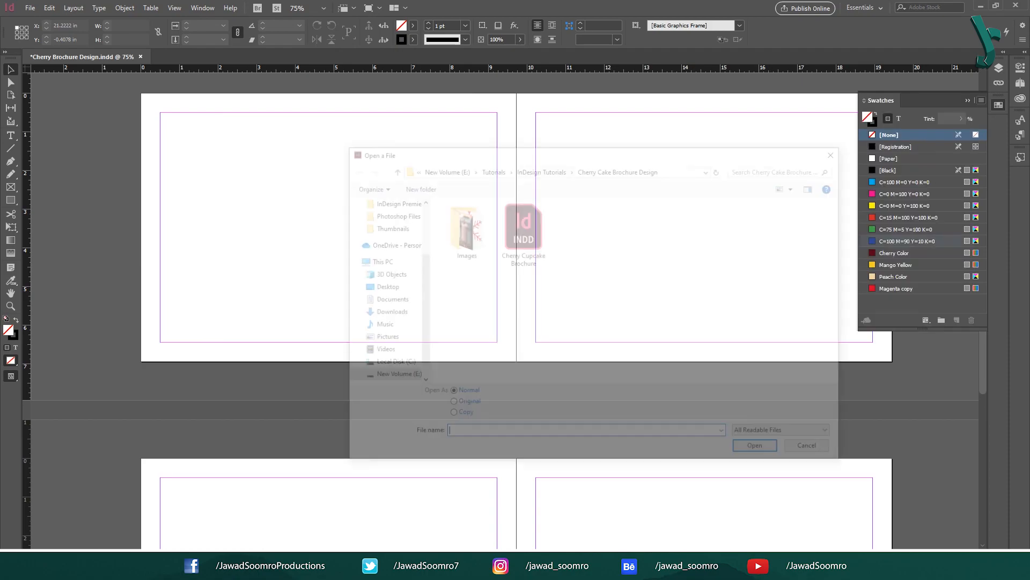
{"action": "double_click", "coordinate": [523, 231]}
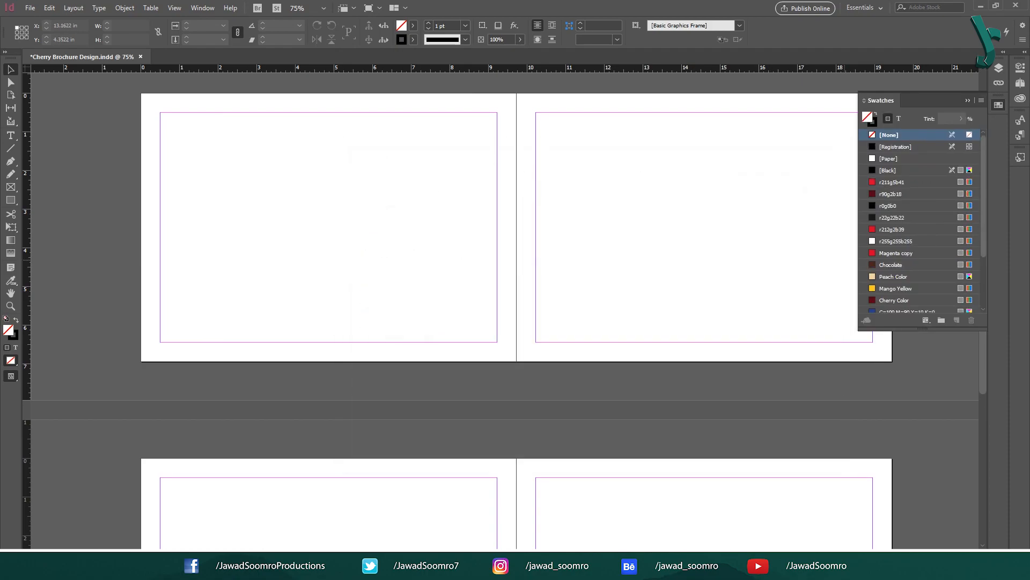
{"action": "left_click_drag", "start_coordinate": [922, 329], "coordinate": [922, 405]}
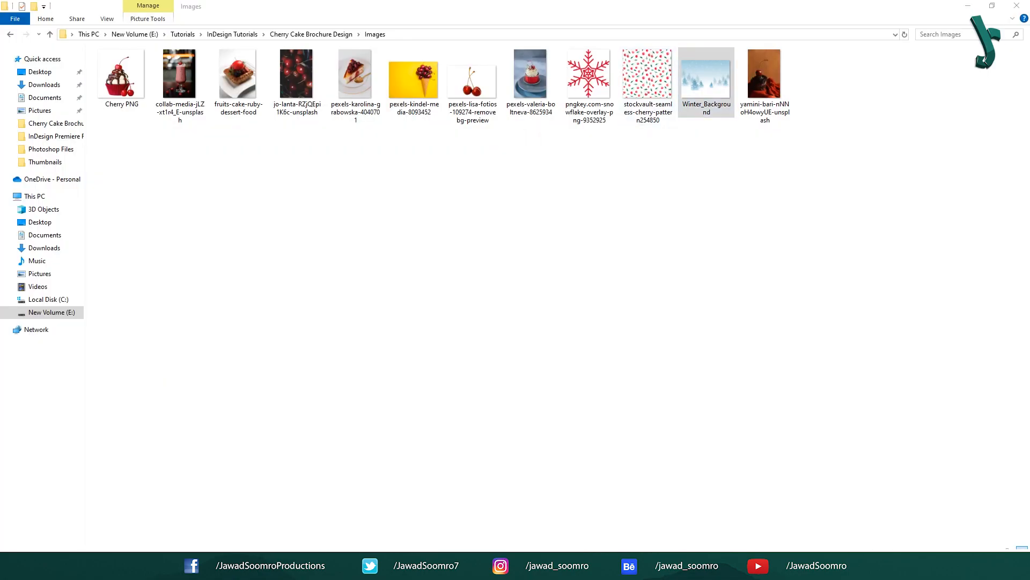
Step: Open Winter_Background from the Images folder to preview it
{"action": "key", "text": "Return"}
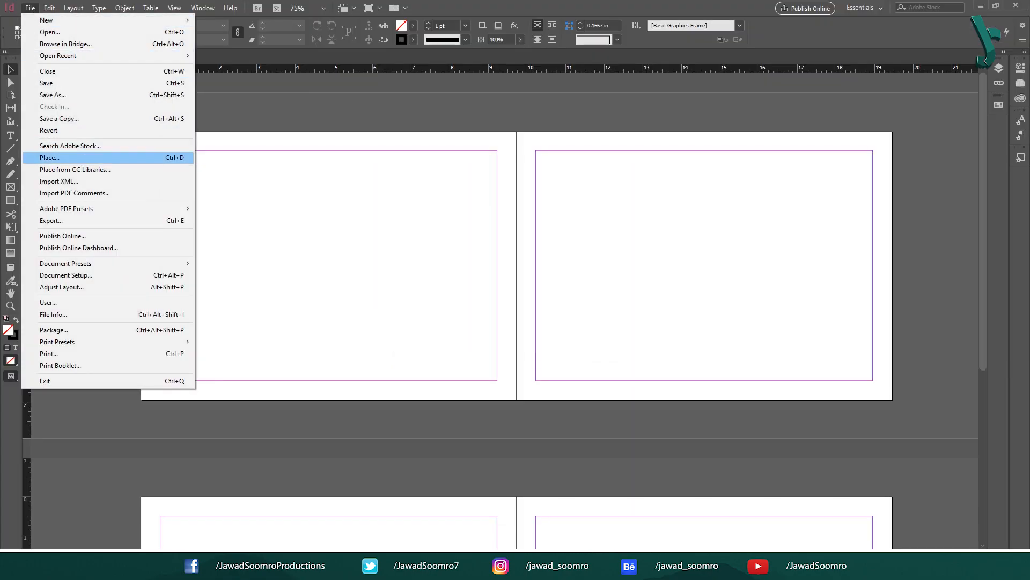
Step: Place Winter_Background across the left page, trimming its frame to the page's bottom edge
{"action": "key", "text": "ctrl+d"}
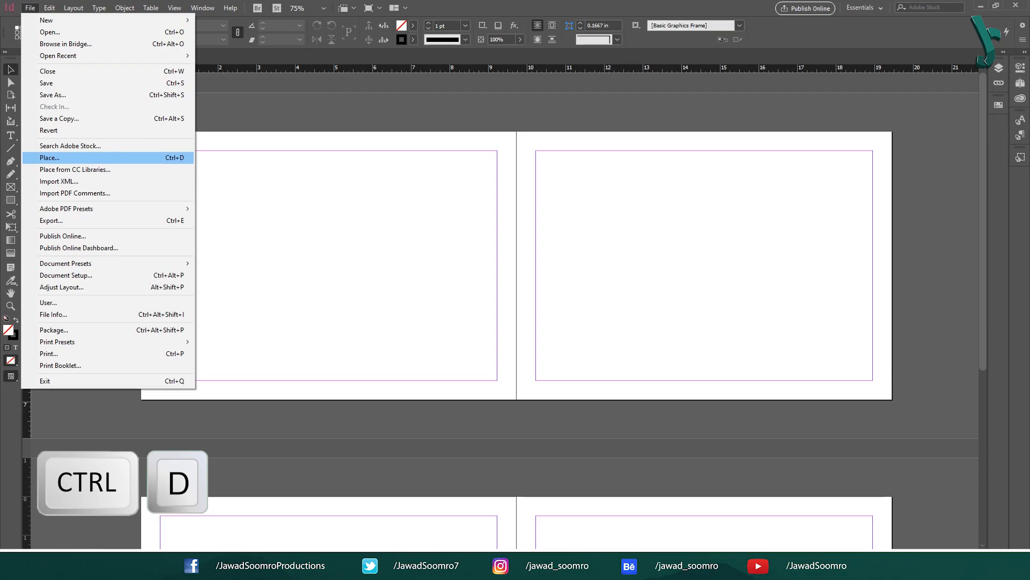
{"action": "left_click", "coordinate": [50, 158]}
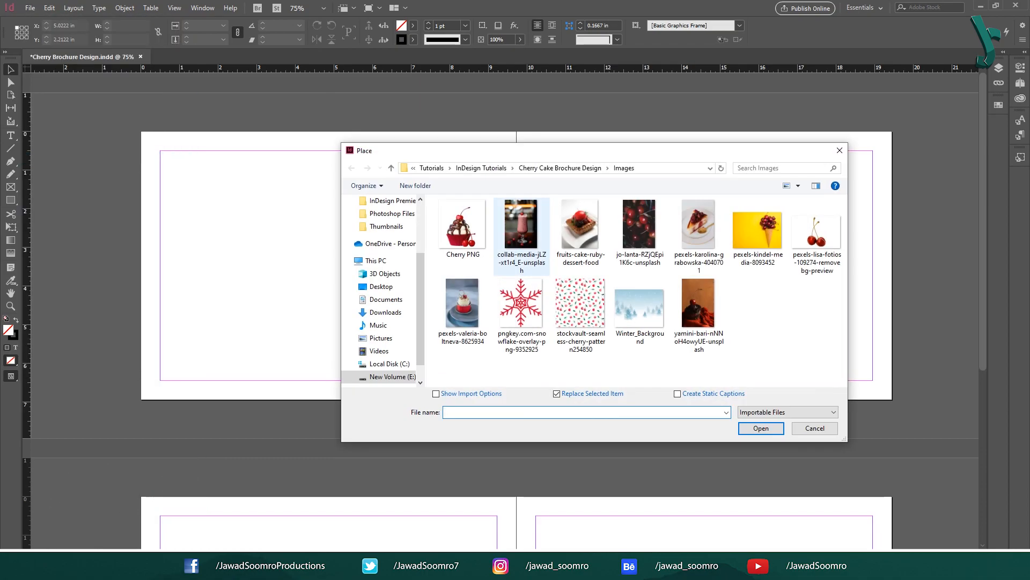
{"action": "left_click", "coordinate": [640, 311]}
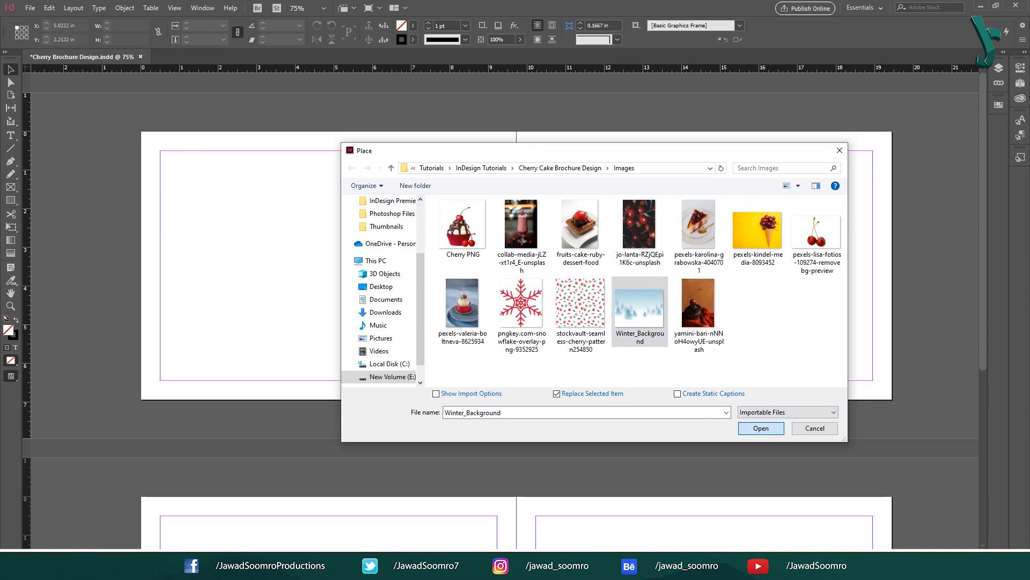
{"action": "left_click", "coordinate": [774, 427]}
{"action": "left_click_drag", "start_coordinate": [140, 131], "coordinate": [516, 426]}
{"action": "left_click", "coordinate": [328, 278]}
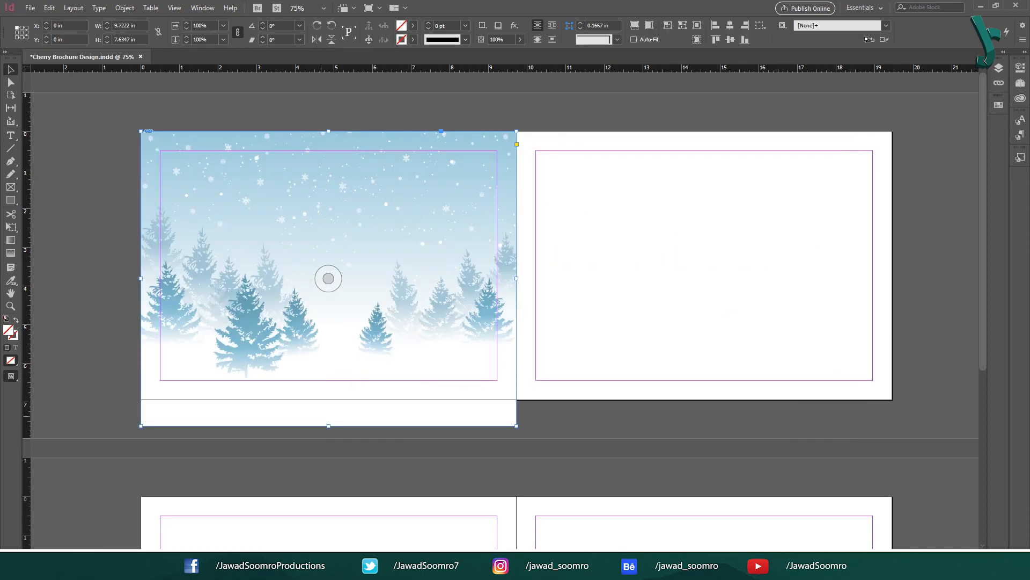
{"action": "left_click_drag", "start_coordinate": [329, 425], "coordinate": [328, 400]}
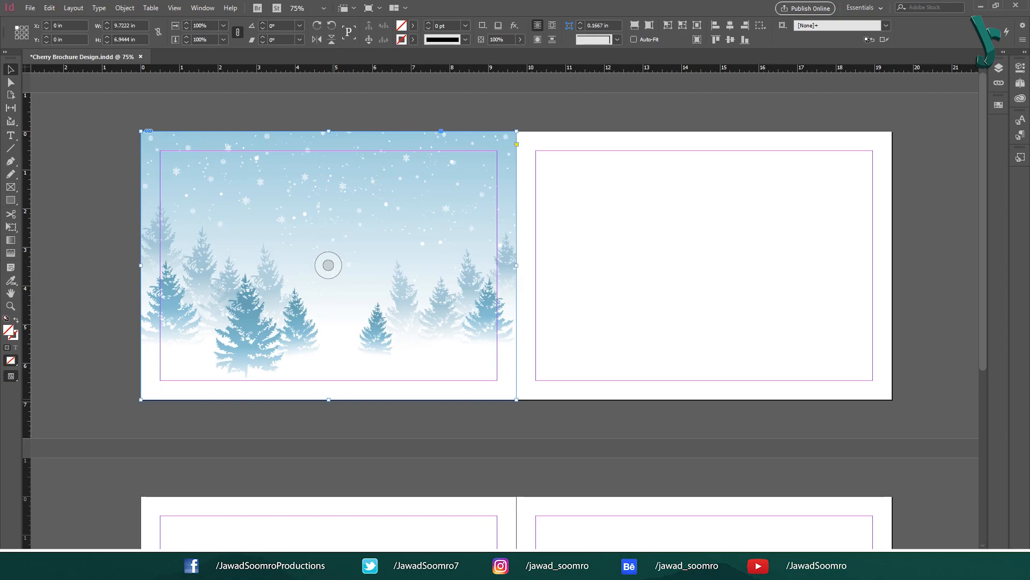
{"action": "left_click", "coordinate": [112, 274]}
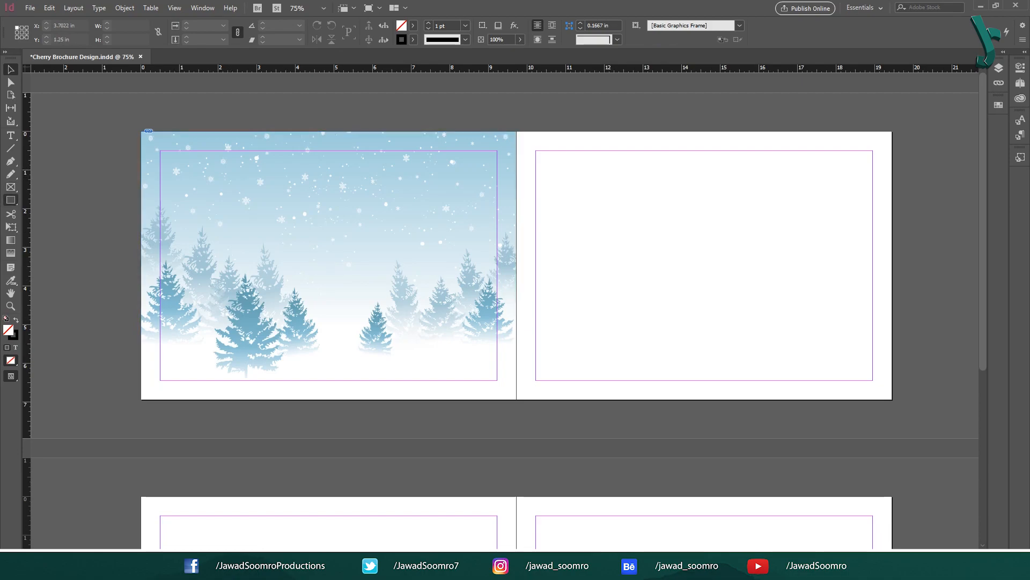
Step: Draw a rectangle covering the left page and fill it with Peach Color
{"action": "left_click", "coordinate": [10, 200]}
{"action": "left_click", "coordinate": [10, 200]}
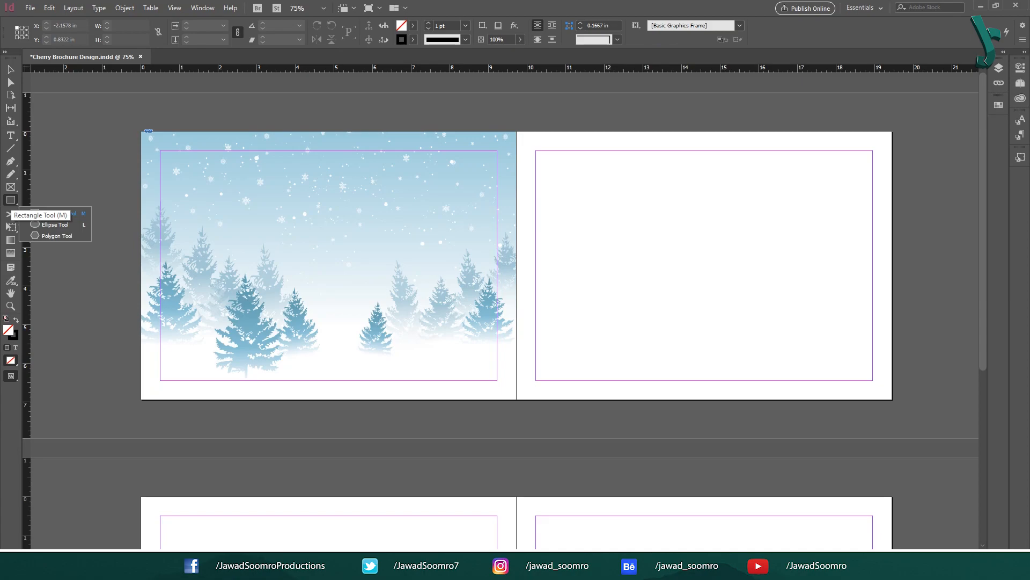
{"action": "key", "text": "m"}
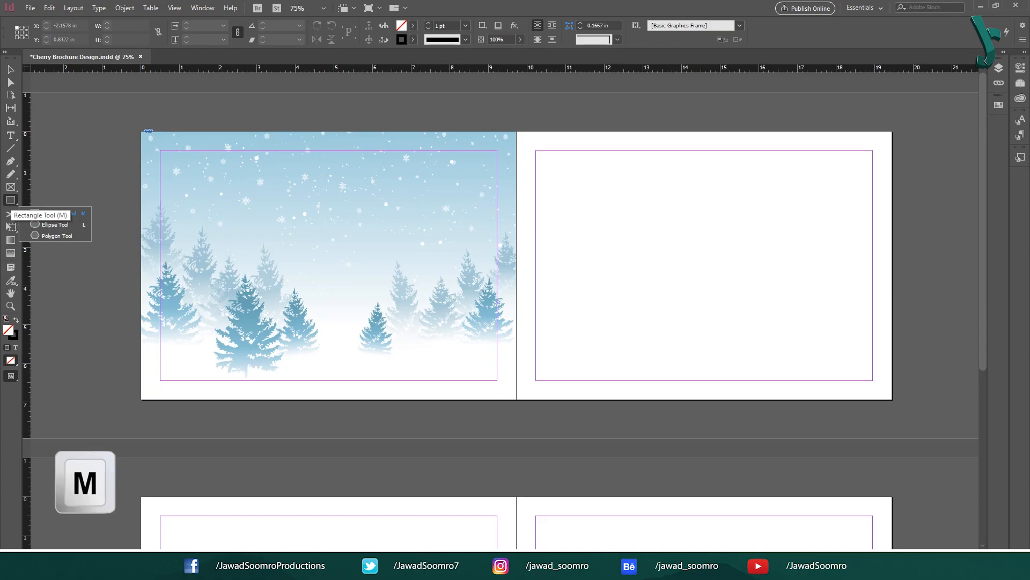
{"action": "left_click_drag", "start_coordinate": [141, 131], "coordinate": [517, 399]}
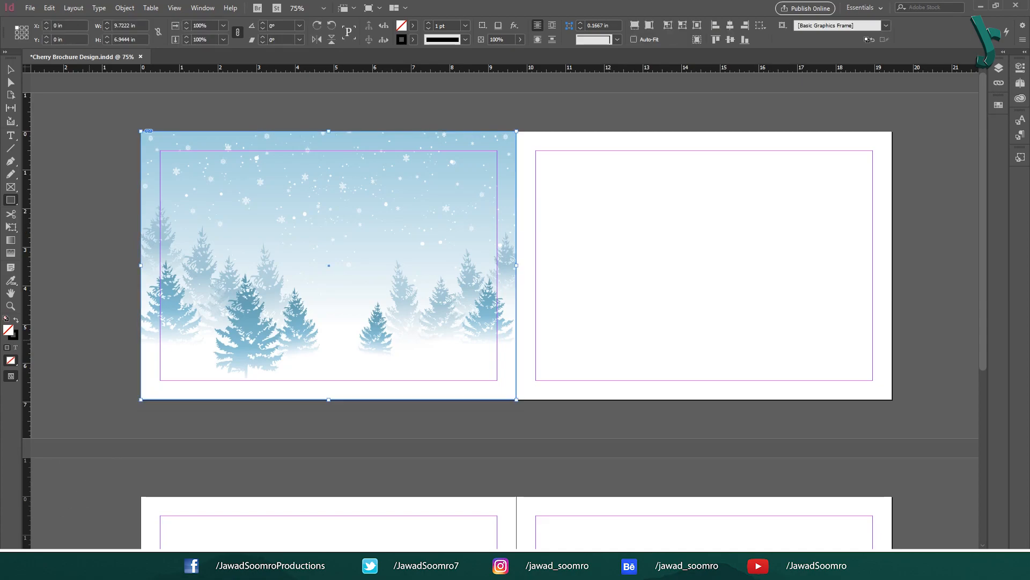
{"action": "left_click", "coordinate": [15, 319]}
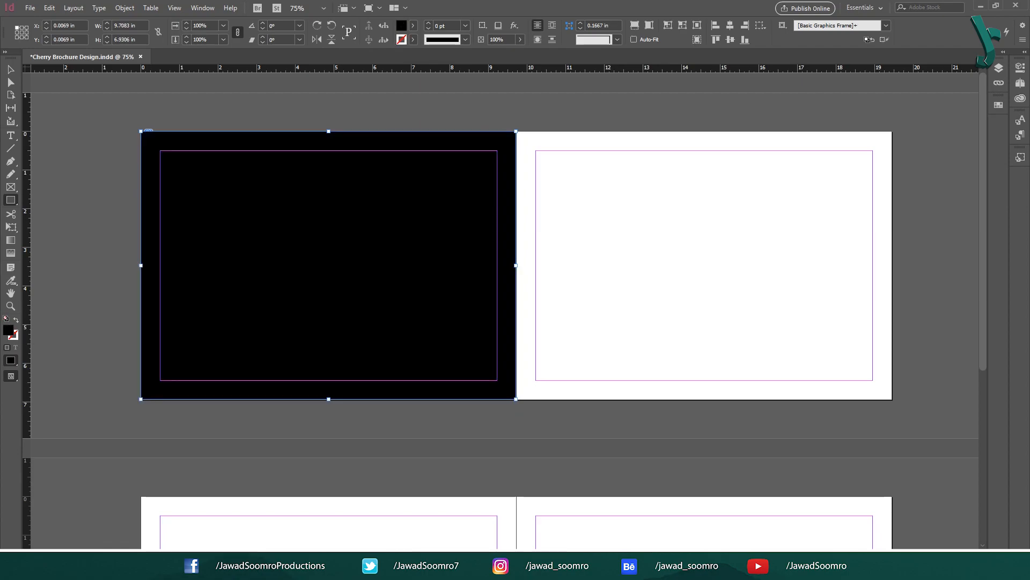
{"action": "left_click", "coordinate": [10, 69]}
{"action": "left_click", "coordinate": [999, 105]}
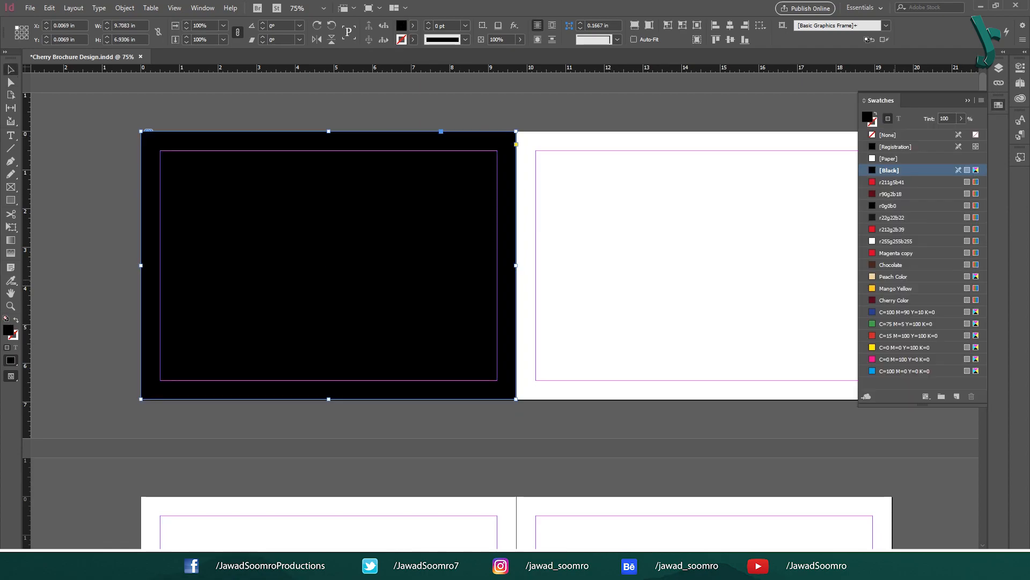
{"action": "left_click", "coordinate": [895, 276]}
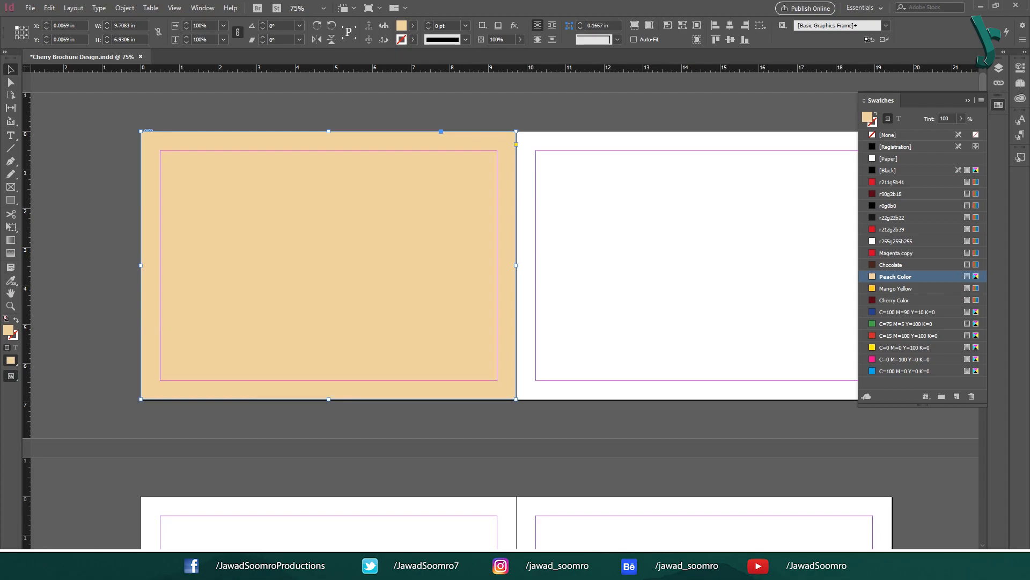
Step: Set the peach rectangle's transparency blending mode to Color
{"action": "left_click", "coordinate": [514, 25]}
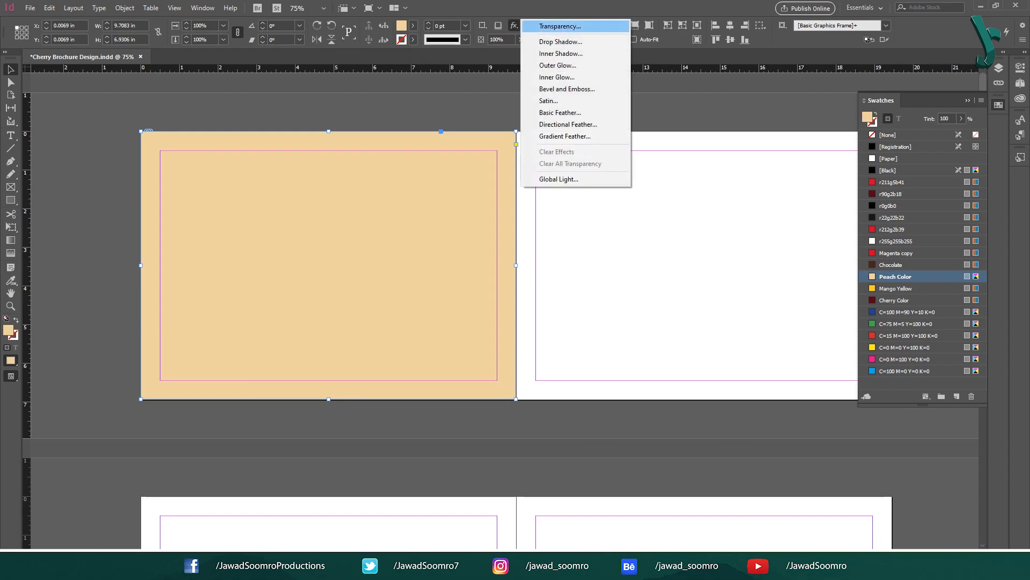
{"action": "left_click", "coordinate": [559, 25]}
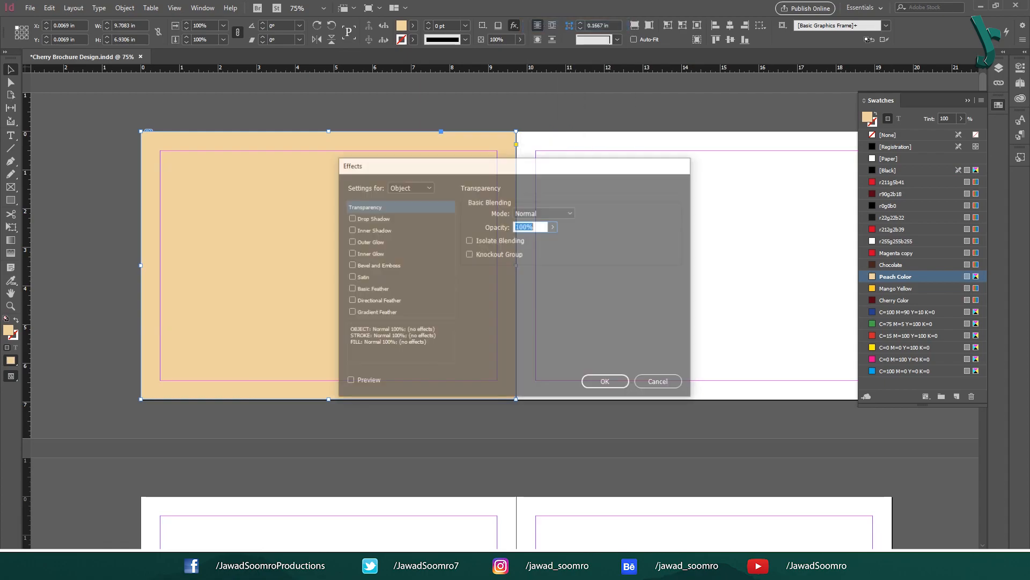
{"action": "left_click", "coordinate": [544, 213]}
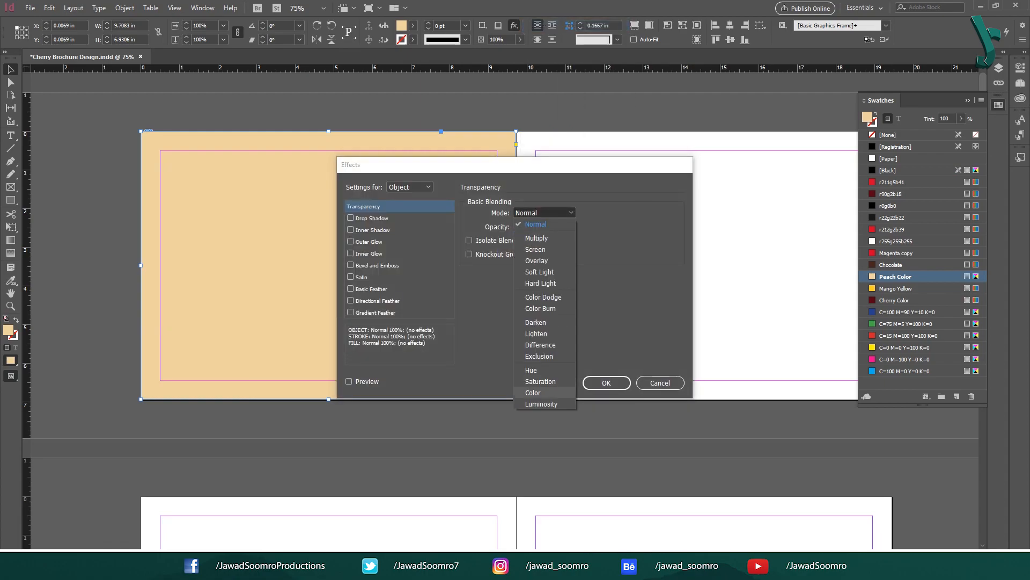
{"action": "left_click", "coordinate": [536, 392]}
{"action": "left_click", "coordinate": [349, 381]}
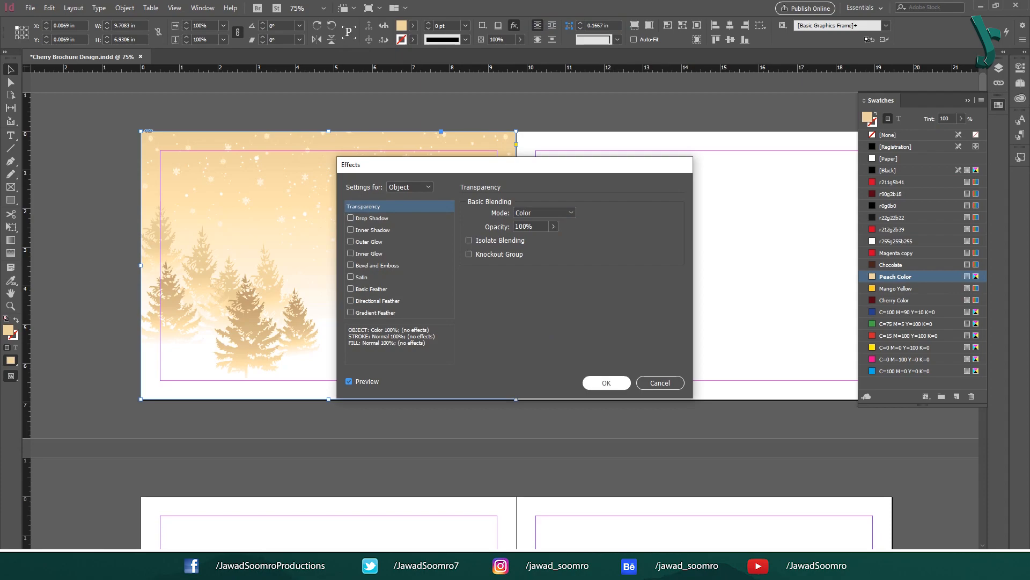
{"action": "left_click", "coordinate": [606, 383]}
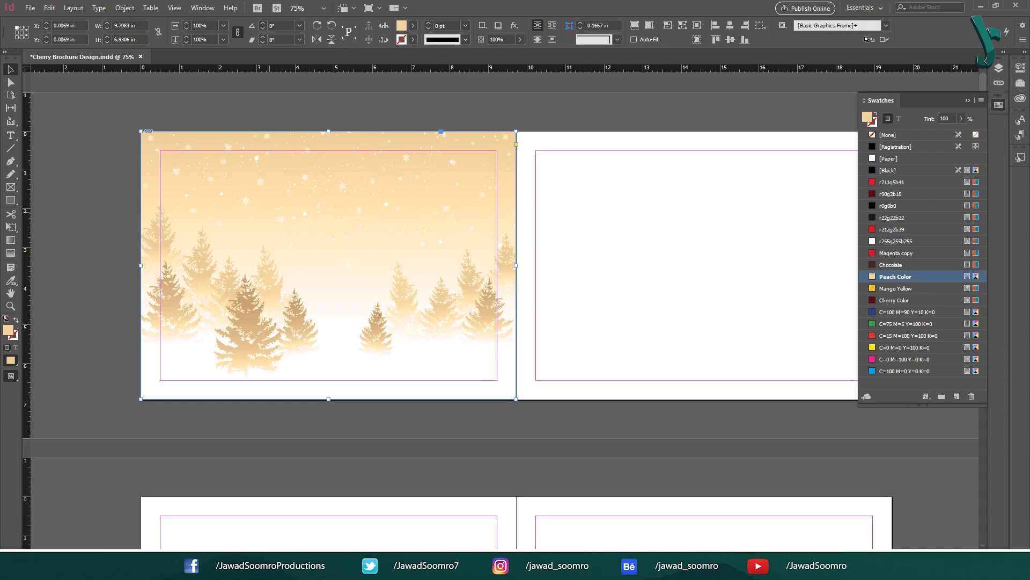
{"action": "left_click", "coordinate": [561, 212]}
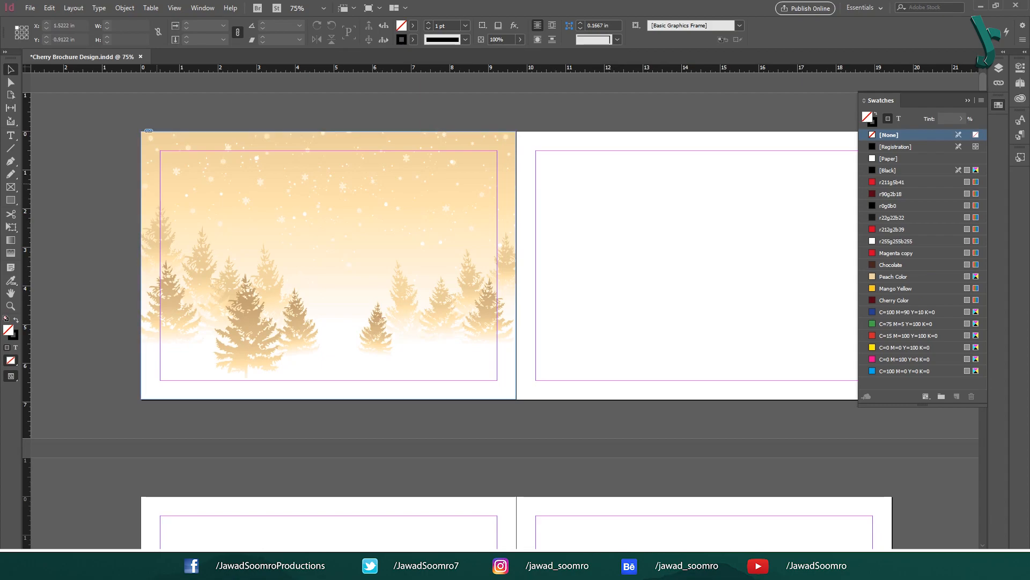
Step: Select the winter image and peach rectangle together and lock them
{"action": "left_click_drag", "start_coordinate": [106, 137], "coordinate": [518, 424]}
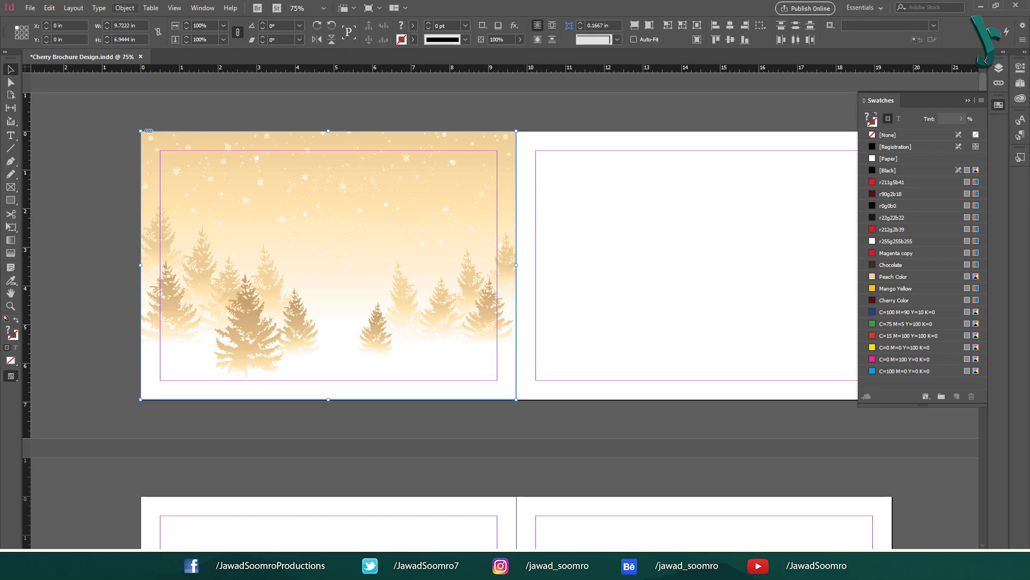
{"action": "left_click", "coordinate": [125, 8]}
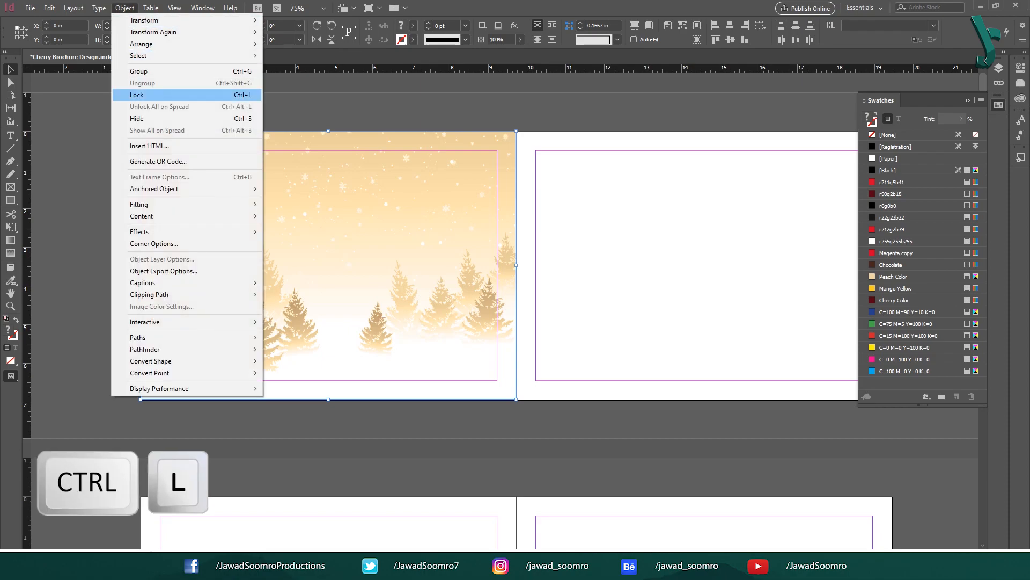
{"action": "key", "text": "ctrl+l"}
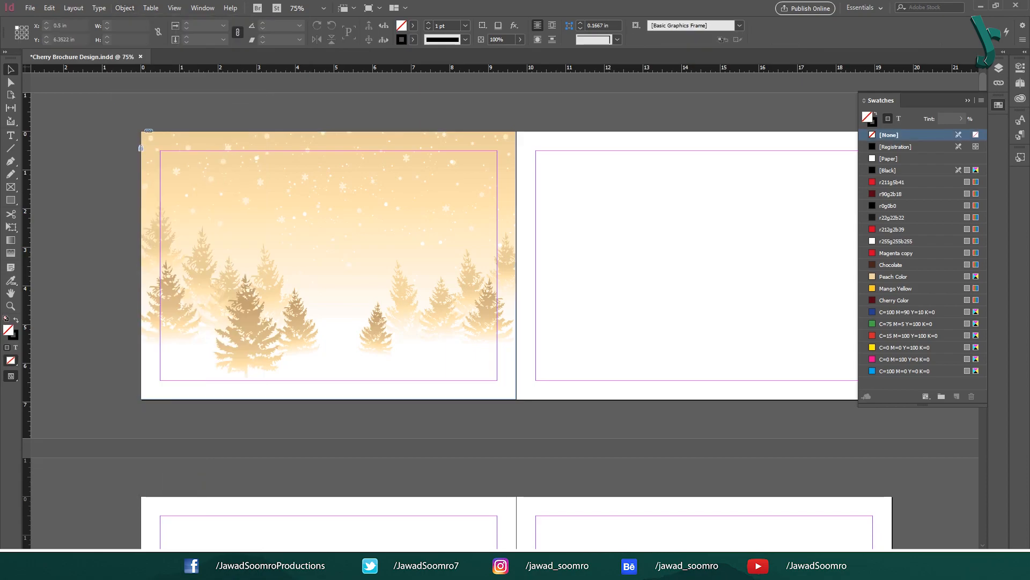
Step: Unlock both items in Layers, then undo the stray move so the rectangle returns to 0,0 and both relock
{"action": "left_click", "coordinate": [202, 8]}
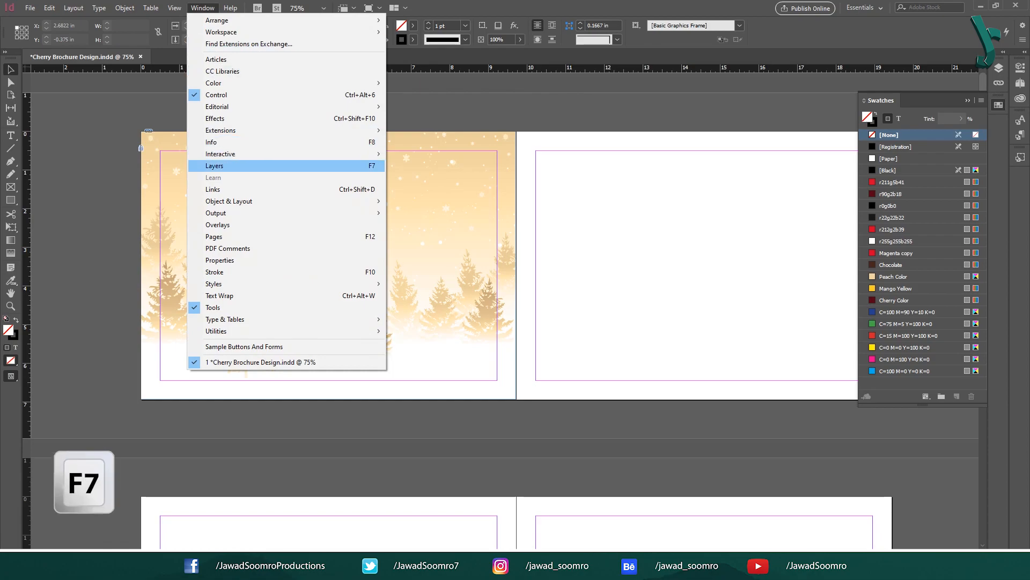
{"action": "left_click", "coordinate": [215, 166]}
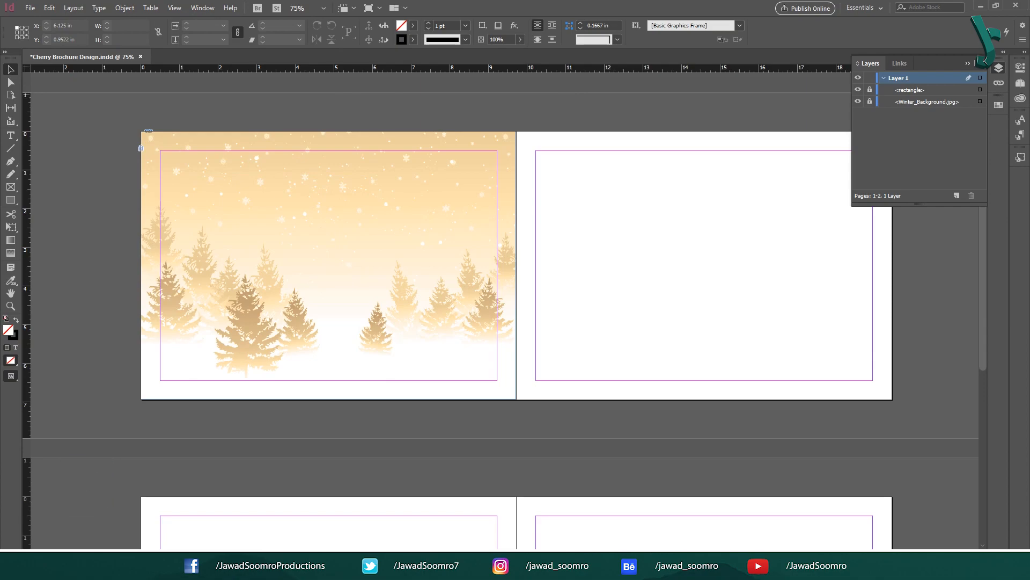
{"action": "left_click", "coordinate": [911, 90]}
{"action": "left_click", "coordinate": [870, 90]}
{"action": "left_click", "coordinate": [869, 101]}
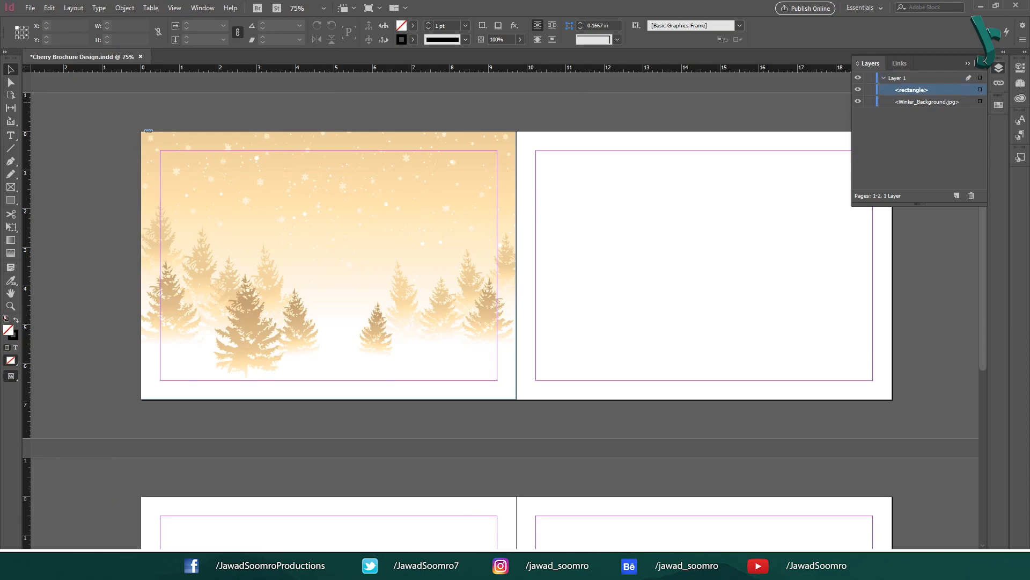
{"action": "left_click_drag", "start_coordinate": [380, 233], "coordinate": [523, 222]}
{"action": "key", "text": "ctrl+z"}
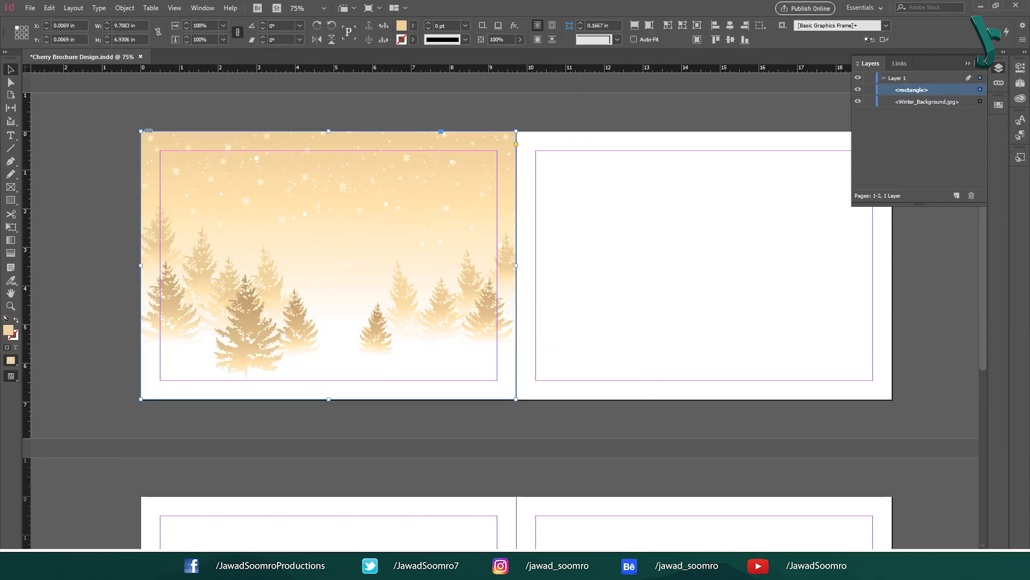
{"action": "key", "text": "ctrl+z"}
{"action": "key", "text": "ctrl+z"}
{"action": "left_click", "coordinate": [128, 136]}
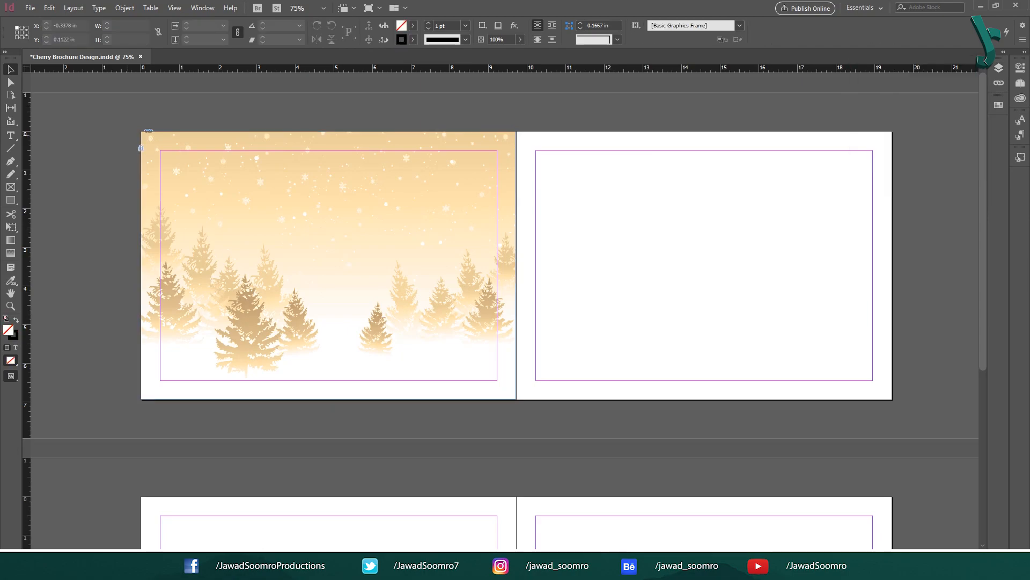
{"action": "key", "text": "ctrl+="}
Step: Drop Cherry PNG on the lower-left page, apply Cover Cupcake image style, and nudge it three steps left
{"action": "left_click_drag", "start_coordinate": [128, 136], "coordinate": [451, 211]}
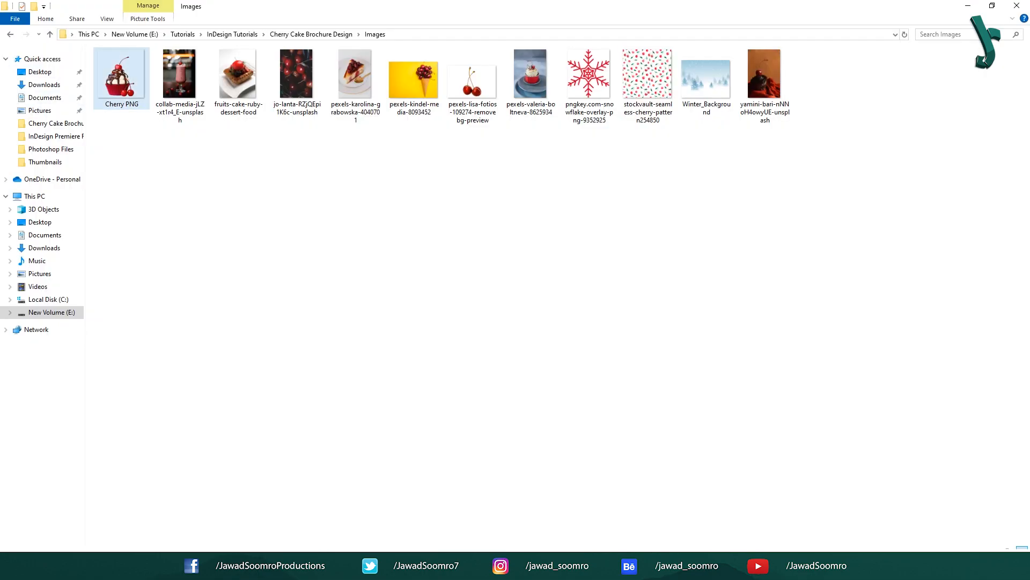
{"action": "left_click_drag", "start_coordinate": [121, 78], "coordinate": [230, 280]}
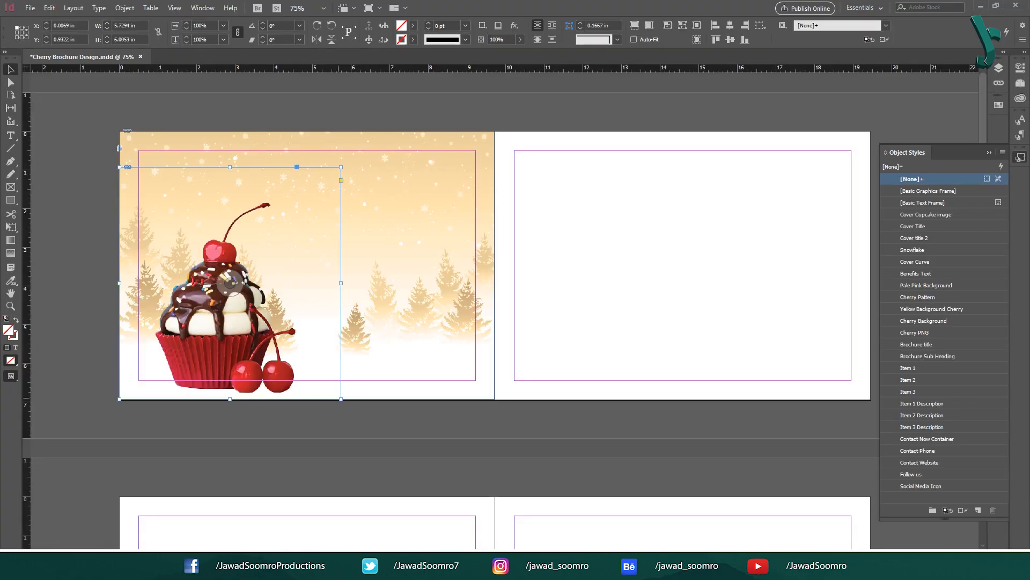
{"action": "left_click", "coordinate": [943, 215]}
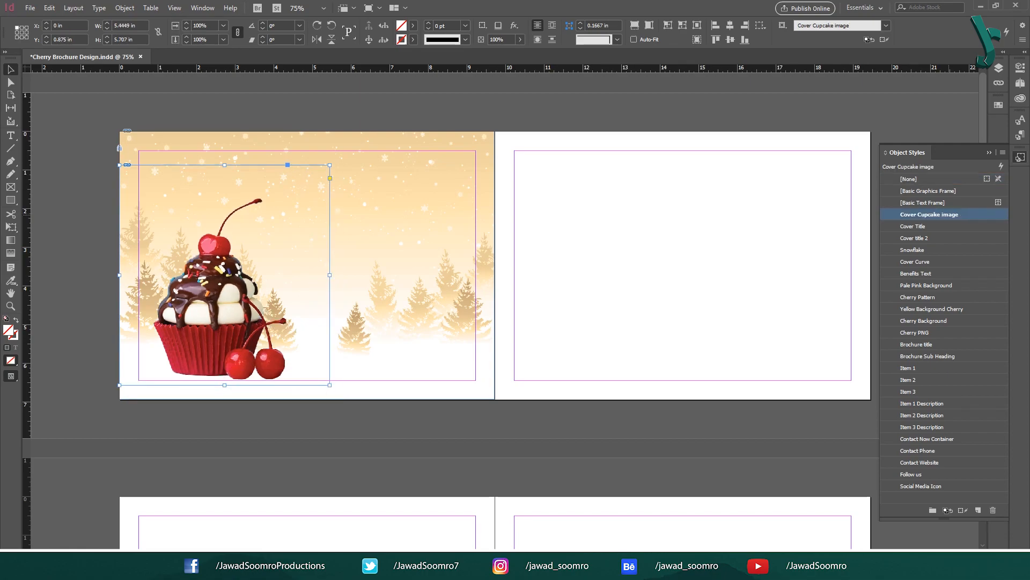
{"action": "left_click", "coordinate": [327, 414]}
{"action": "left_click", "coordinate": [244, 334]}
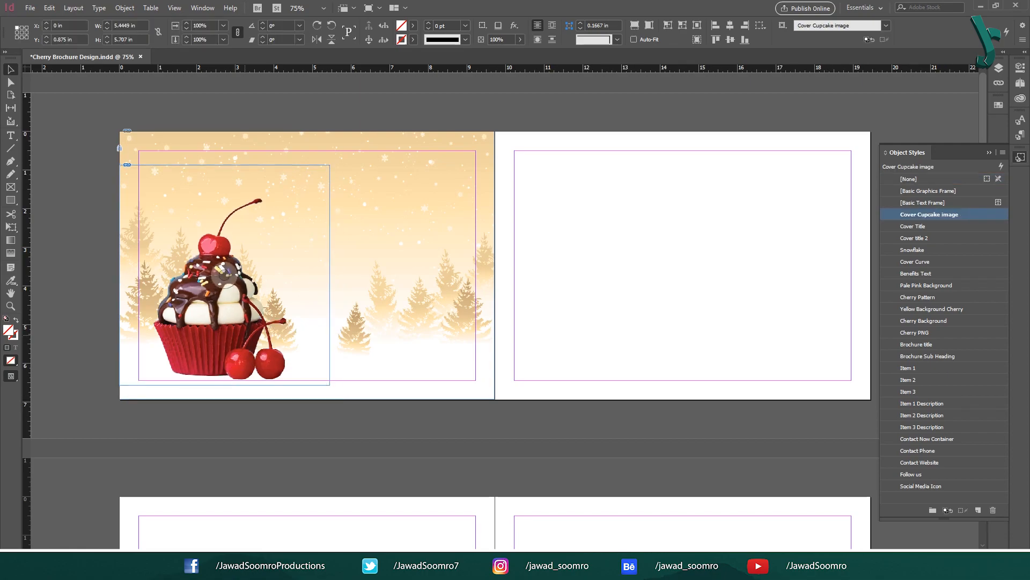
{"action": "key", "text": "Left"}
{"action": "key", "text": "Left"}
{"action": "key", "text": "Left"}
{"action": "key", "text": "Left"}
{"action": "key", "text": "Left"}
{"action": "key", "text": "Left"}
{"action": "key", "text": "Left"}
{"action": "key", "text": "Left"}
{"action": "key", "text": "Left"}
{"action": "key", "text": "Left"}
{"action": "key", "text": "Left"}
{"action": "key", "text": "Left"}
{"action": "key", "text": "Left"}
{"action": "key", "text": "Left"}
{"action": "key", "text": "Left"}
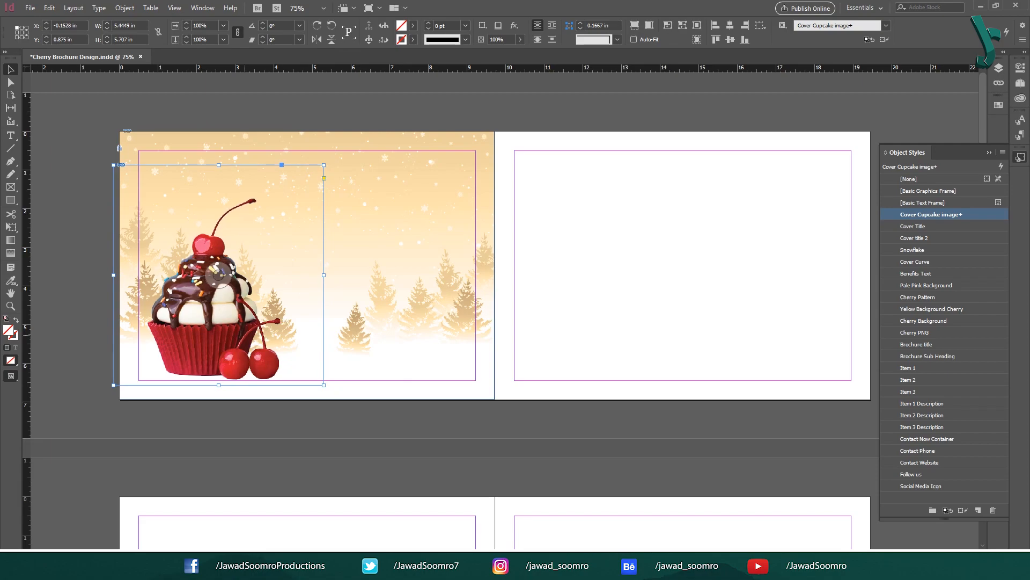
{"action": "key", "text": "Left"}
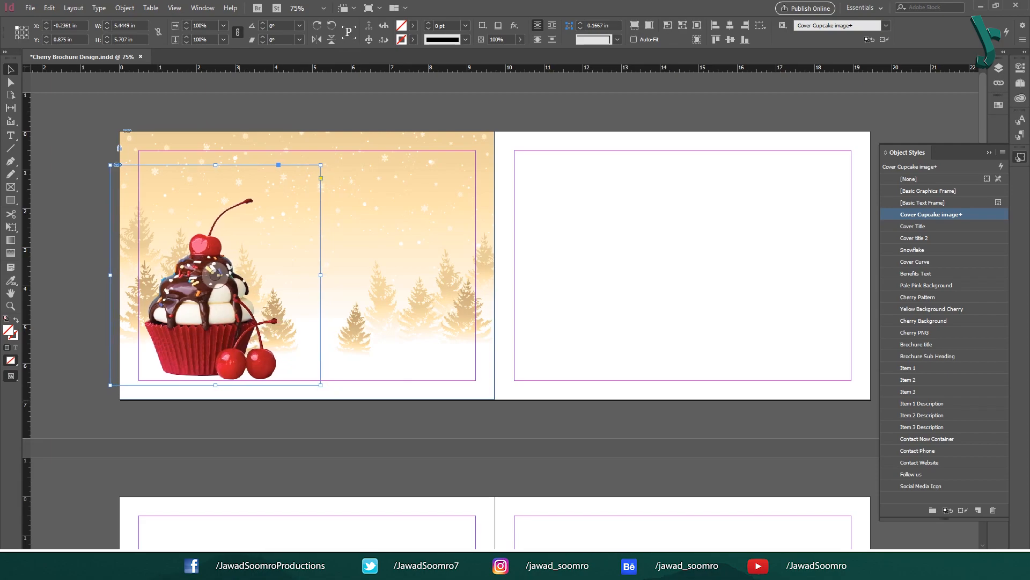
{"action": "key", "text": "Left"}
{"action": "key", "text": "Left"}
{"action": "key", "text": "Left"}
{"action": "key", "text": "Left"}
{"action": "left_click", "coordinate": [623, 221]}
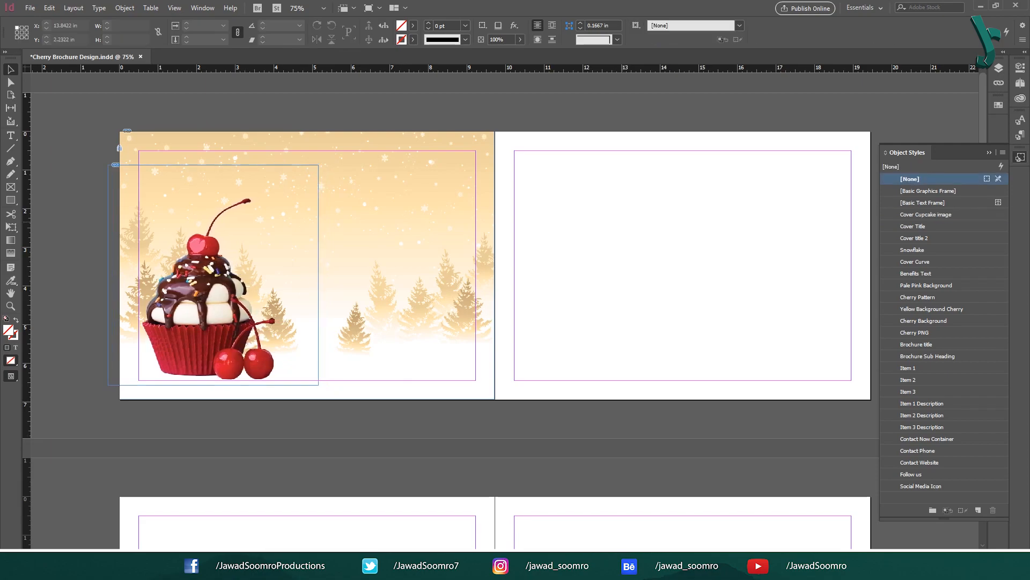
{"action": "left_click", "coordinate": [989, 152]}
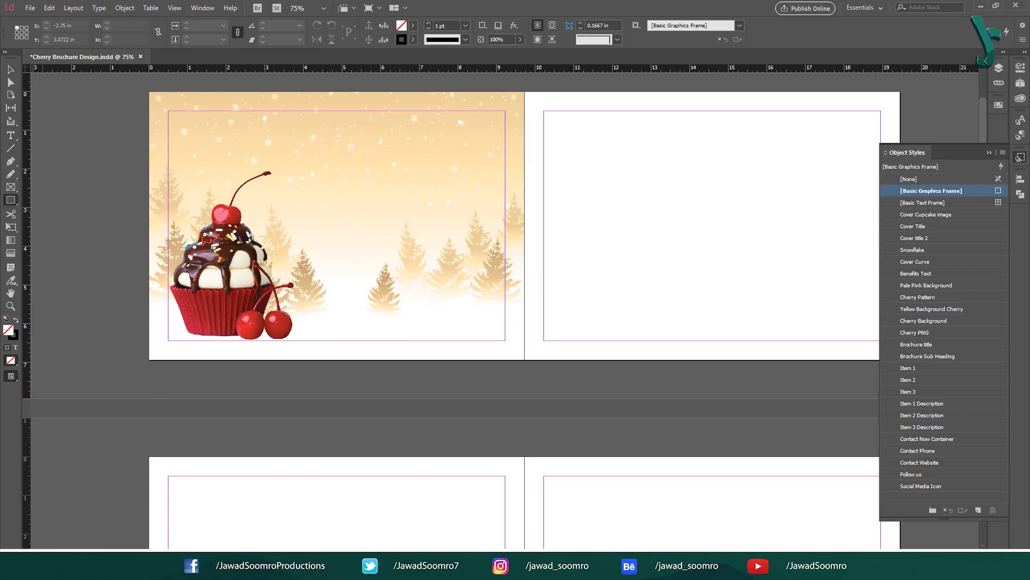
Step: Draw a page-sized rectangle over the left page filled with the red Magenta copy swatch
{"action": "mouse_move", "coordinate": [148, 92]}
{"action": "left_mouse_down"}
{"action": "mouse_move", "coordinate": [523, 346]}
{"action": "mouse_move", "coordinate": [524, 359]}
{"action": "left_mouse_up"}
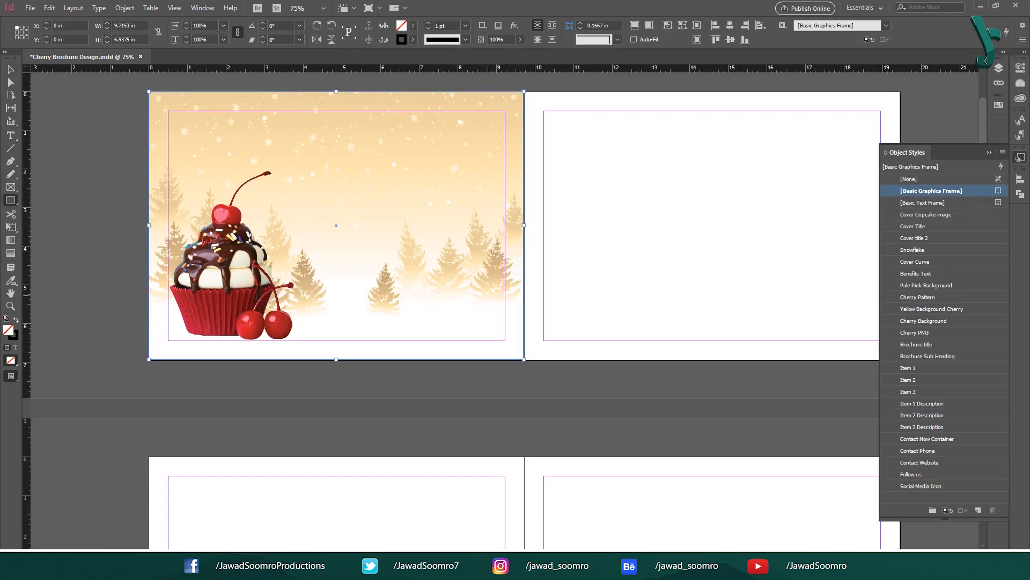
{"action": "left_click", "coordinate": [999, 105]}
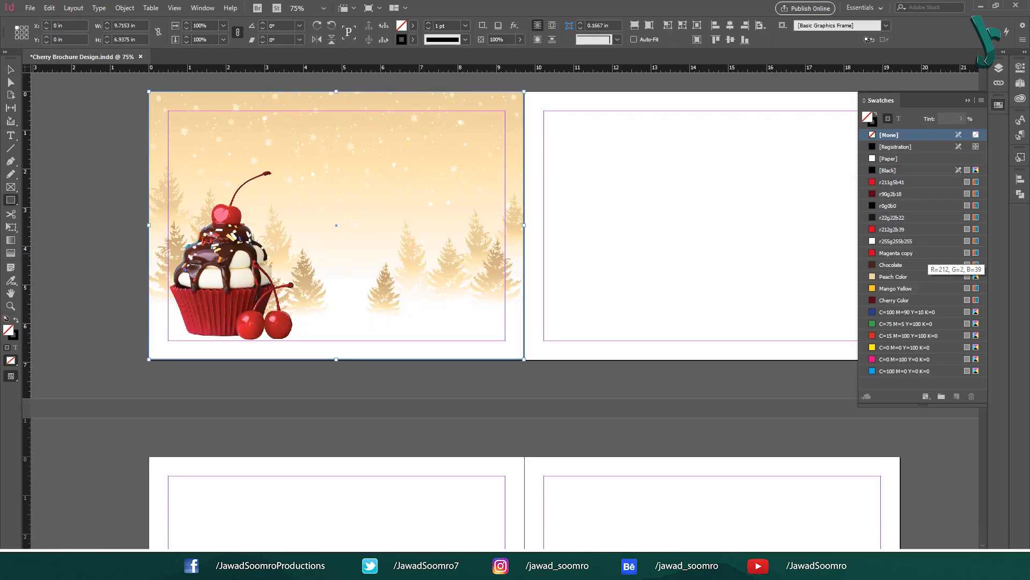
{"action": "left_click", "coordinate": [912, 253]}
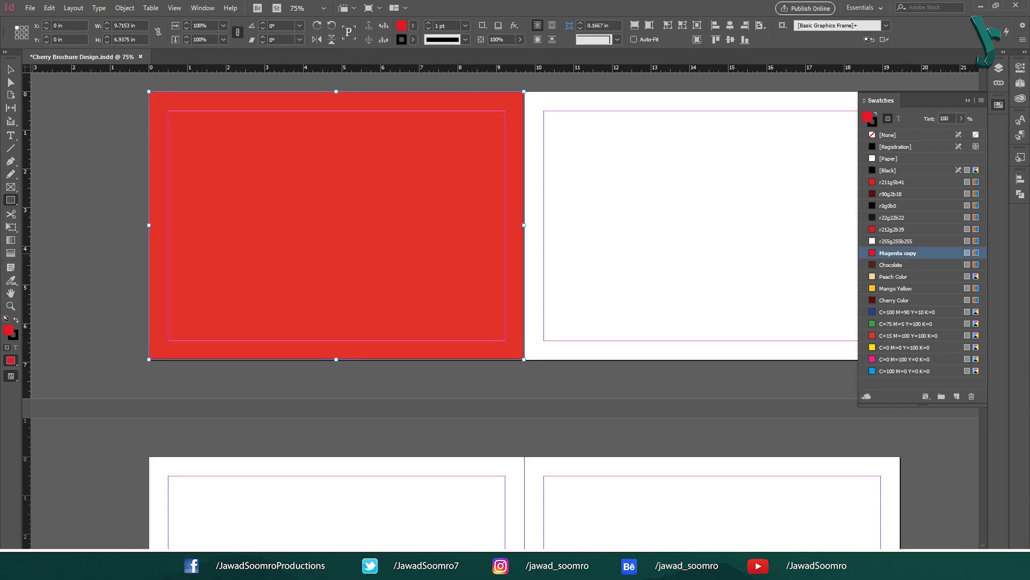
{"action": "key", "text": "ctrl+shift+a"}
Step: Draw a large ellipse and subtract it from the red rectangle with Pathfinder to form a curved band
{"action": "left_click_drag", "start_coordinate": [10, 199], "coordinate": [49, 224]}
{"action": "left_click_drag", "start_coordinate": [135, 85], "coordinate": [641, 353]}
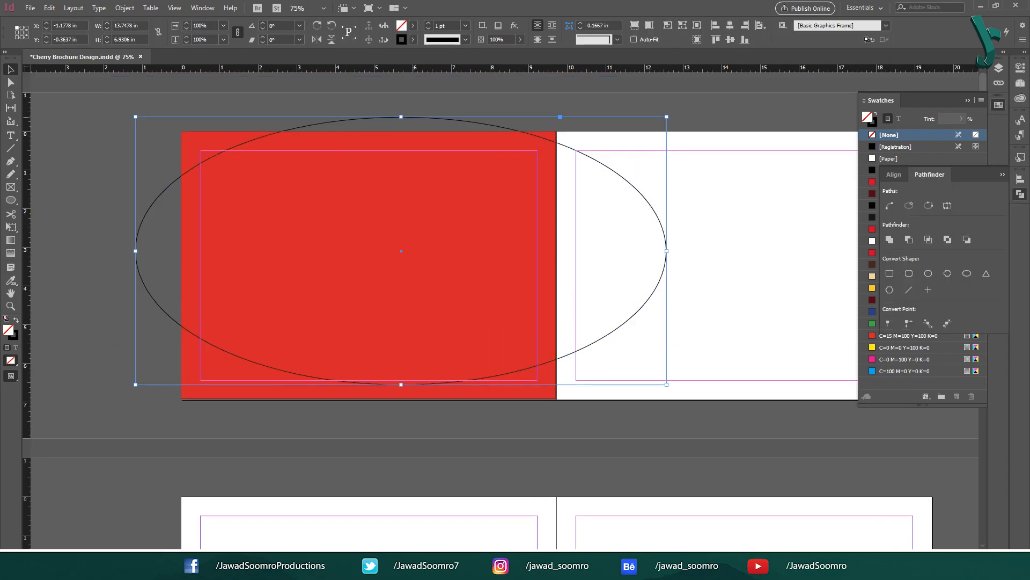
{"action": "key", "text": "ctrl+minus"}
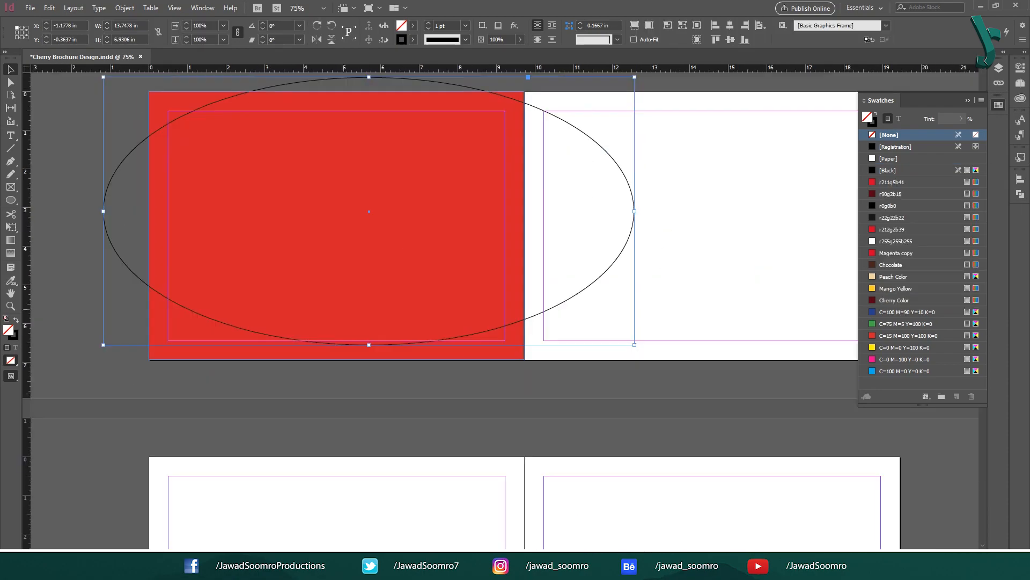
{"action": "left_click", "coordinate": [60, 165]}
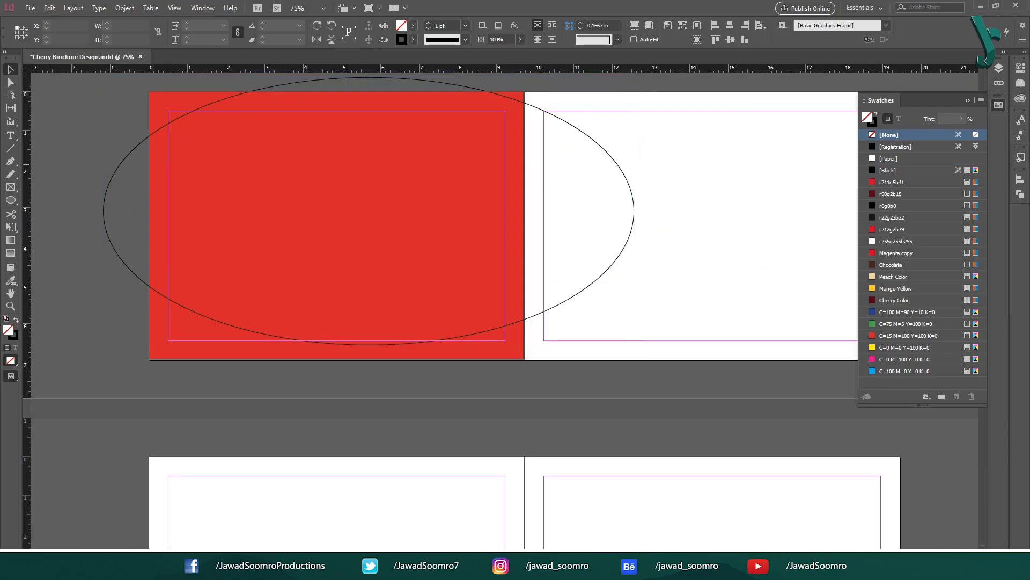
{"action": "left_click", "coordinate": [203, 8]}
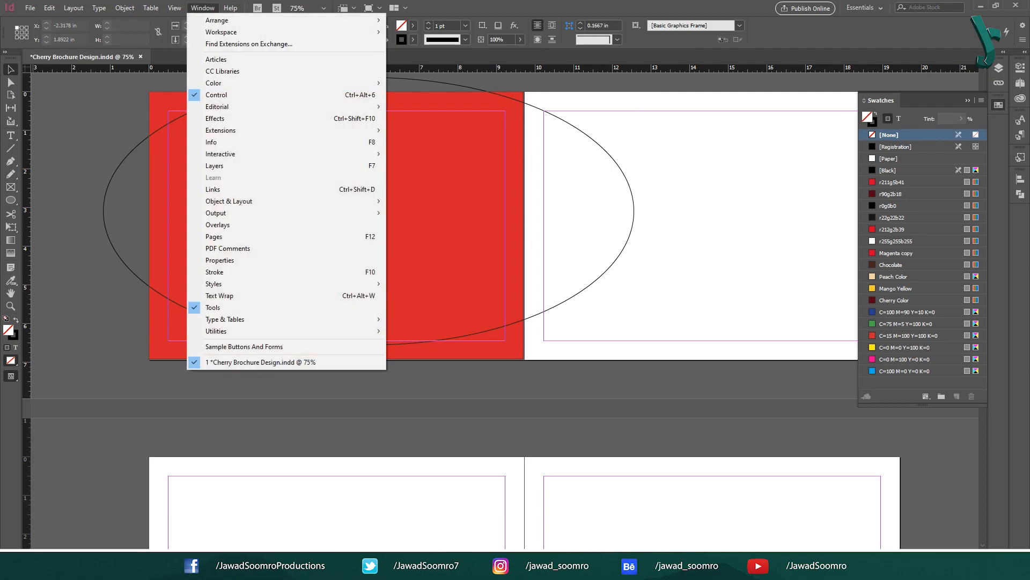
{"action": "mouse_move", "coordinate": [231, 201]}
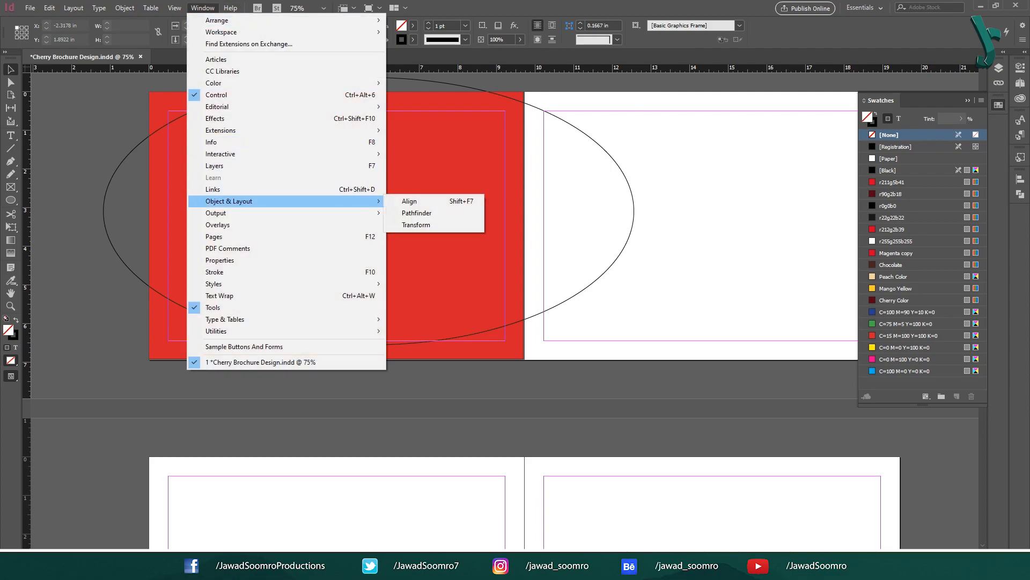
{"action": "left_click", "coordinate": [417, 212]}
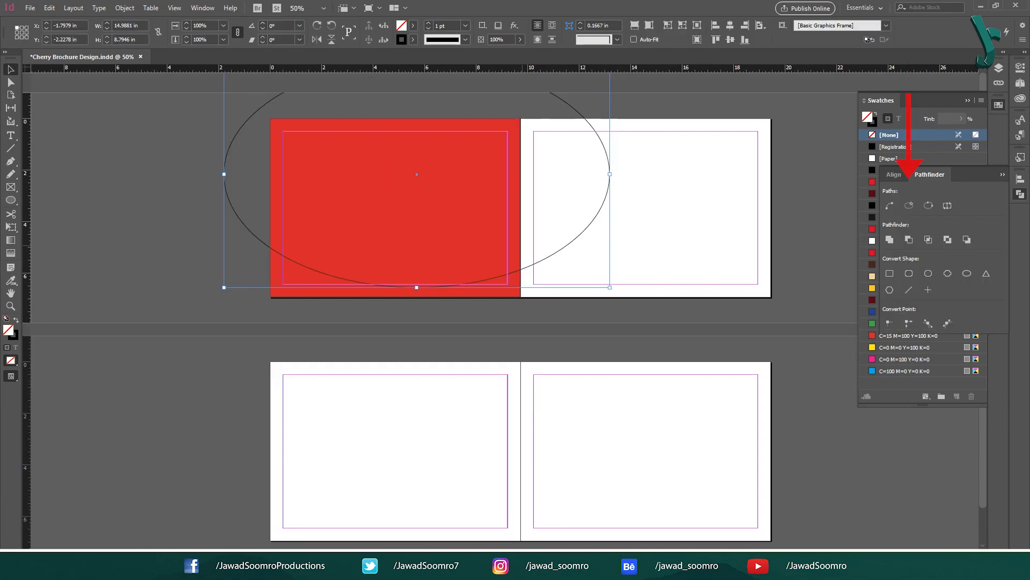
{"action": "left_click", "coordinate": [908, 239]}
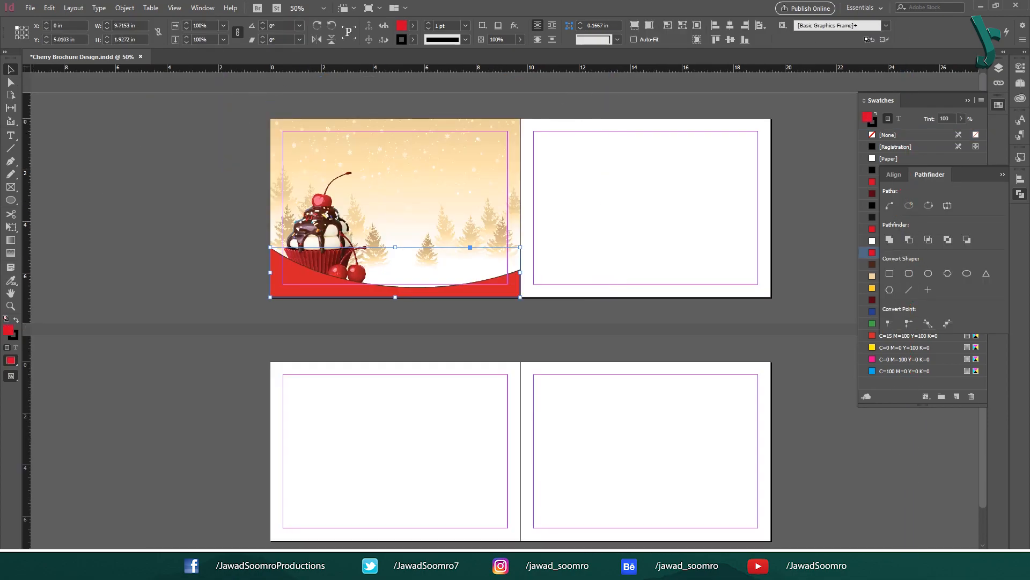
Step: Remove the band's stroke, align it to the page bottom, and send it behind the cupcake
{"action": "key", "text": "x"}
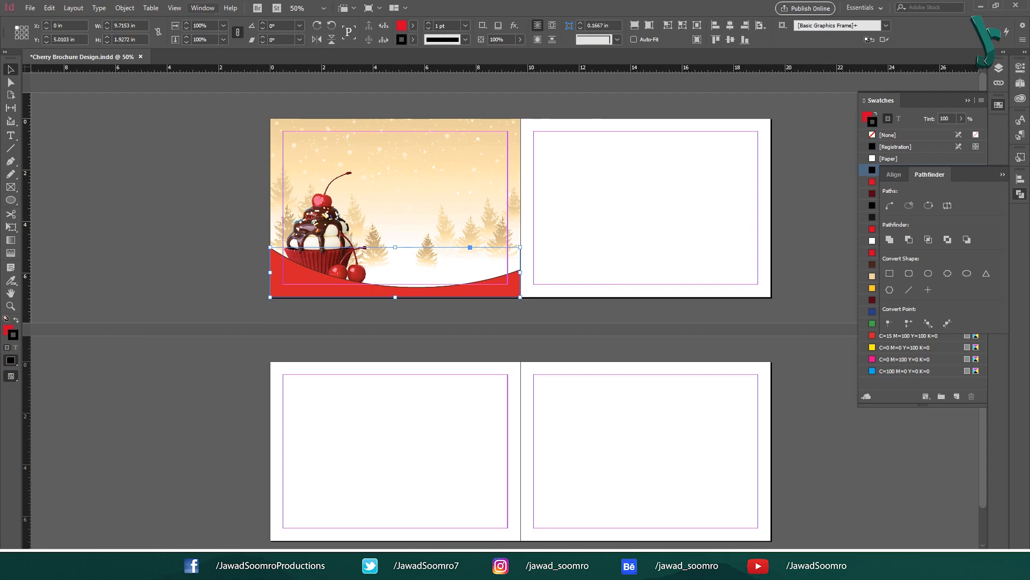
{"action": "left_click", "coordinate": [412, 39]}
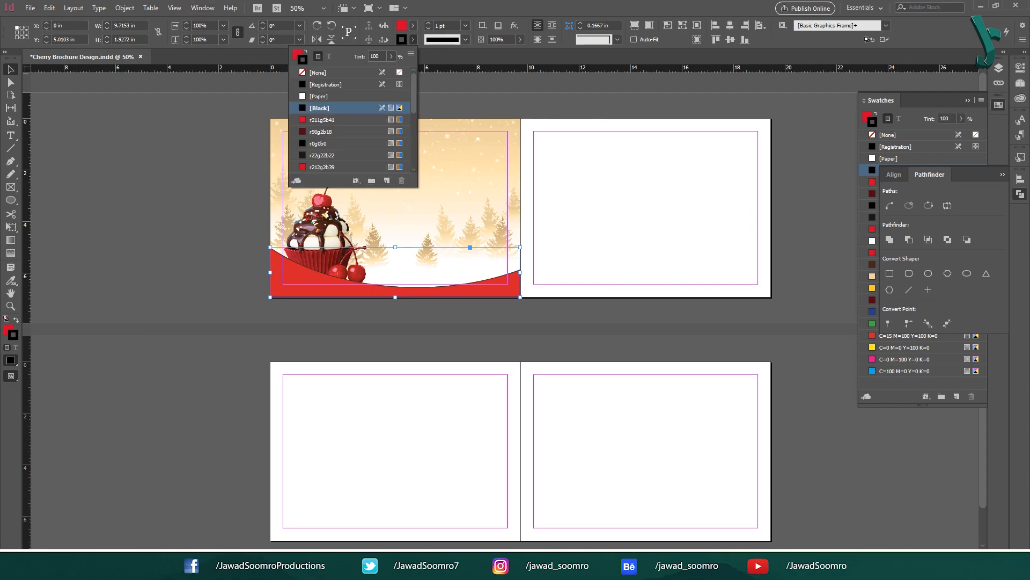
{"action": "left_click", "coordinate": [318, 73]}
{"action": "left_click", "coordinate": [893, 174]}
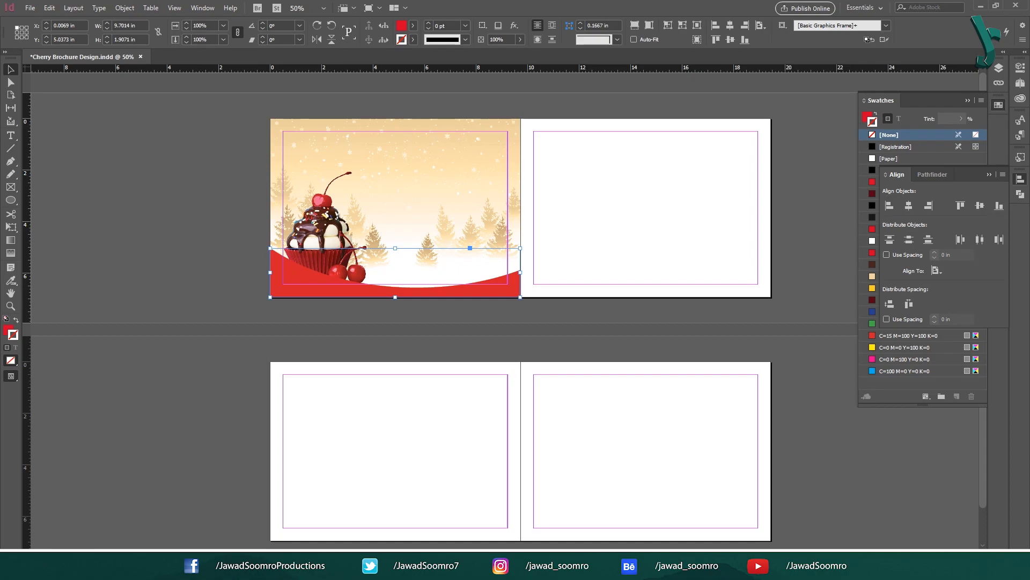
{"action": "left_click", "coordinate": [980, 205]}
{"action": "left_click", "coordinate": [1000, 206]}
{"action": "key", "text": "ctrl+bracketleft"}
{"action": "key", "text": "ctrl+bracketleft"}
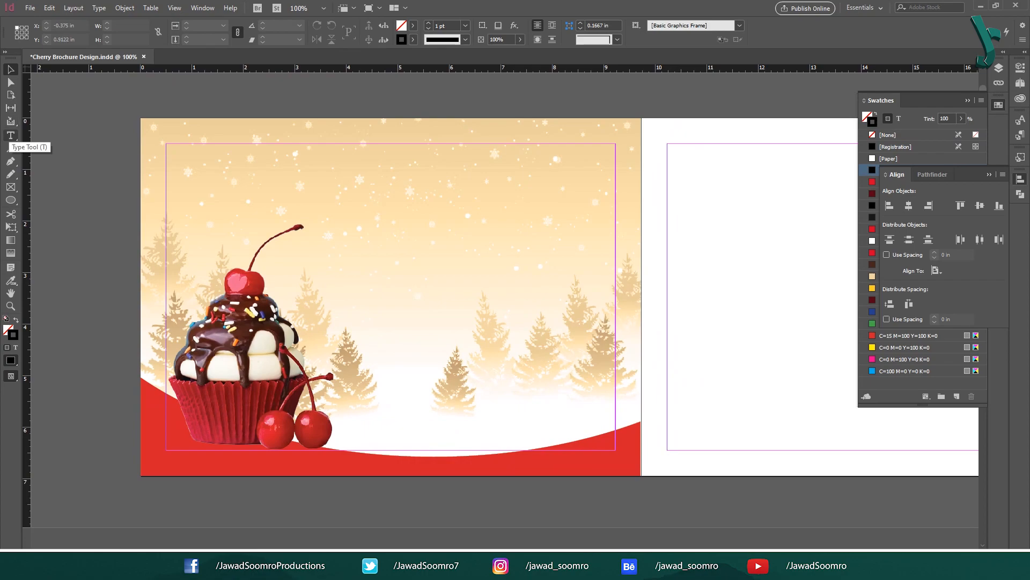
Step: Type 'Winter' in a sky-area text frame, set in Eachtar, red, at 100 pt
{"action": "left_click", "coordinate": [10, 136]}
{"action": "right_click", "coordinate": [11, 135]}
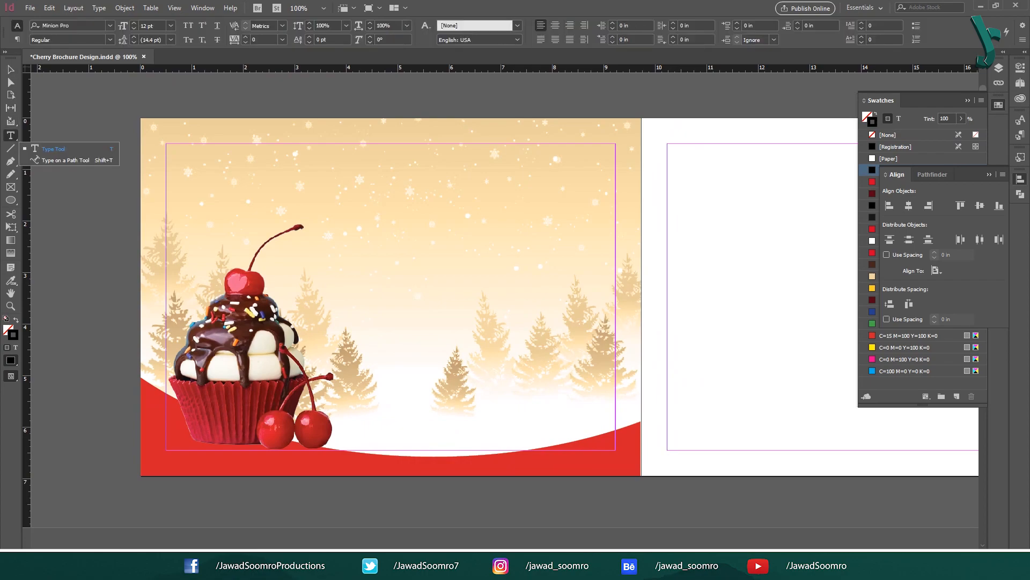
{"action": "left_click", "coordinate": [53, 148]}
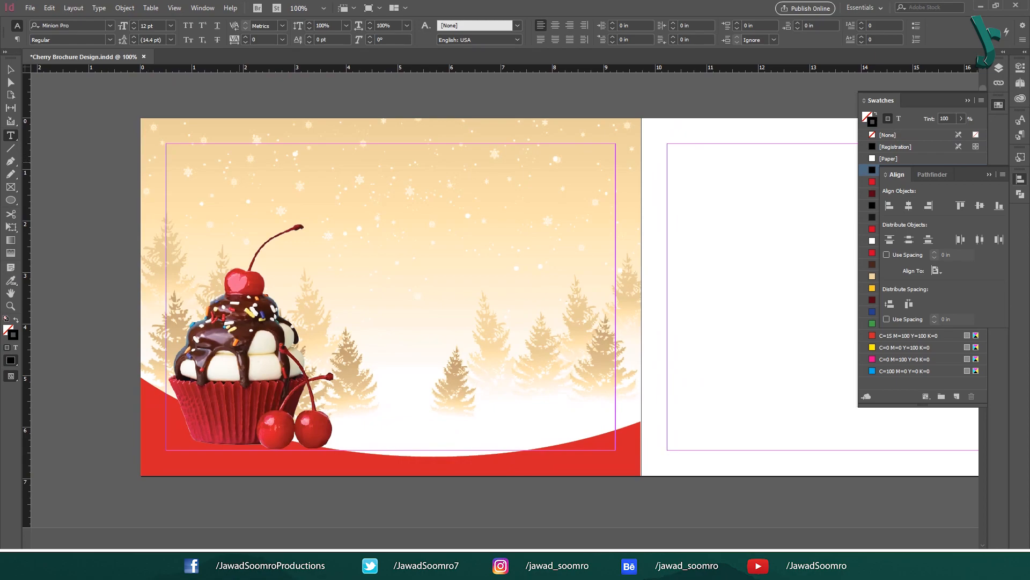
{"action": "left_click_drag", "start_coordinate": [241, 156], "coordinate": [495, 242]}
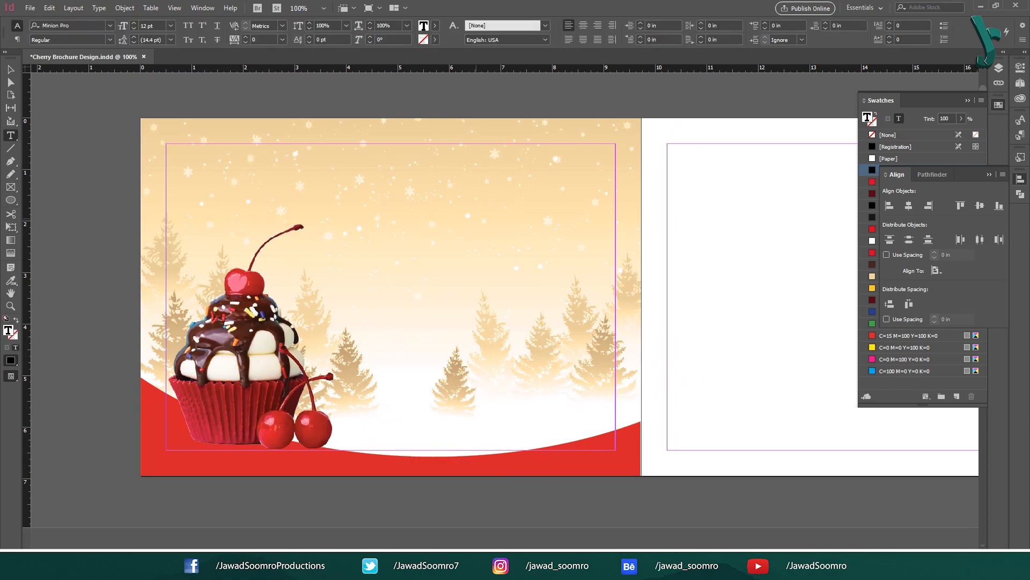
{"action": "type", "text": "Winter"}
{"action": "key", "text": "ctrl+a"}
{"action": "key", "text": "ctrl+6"}
{"action": "type", "text": "eacht"}
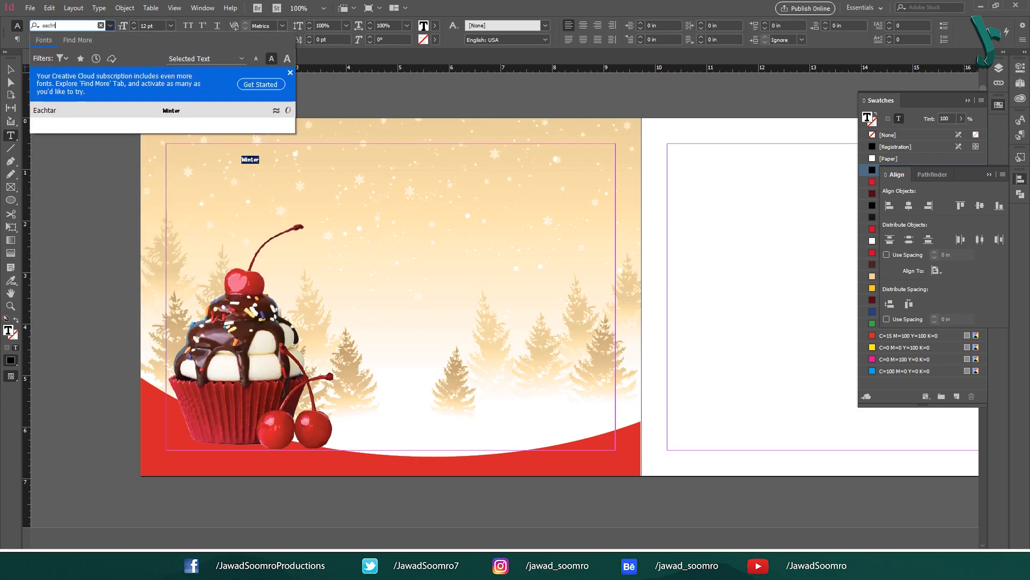
{"action": "key", "text": "Return"}
{"action": "left_click", "coordinate": [898, 253]}
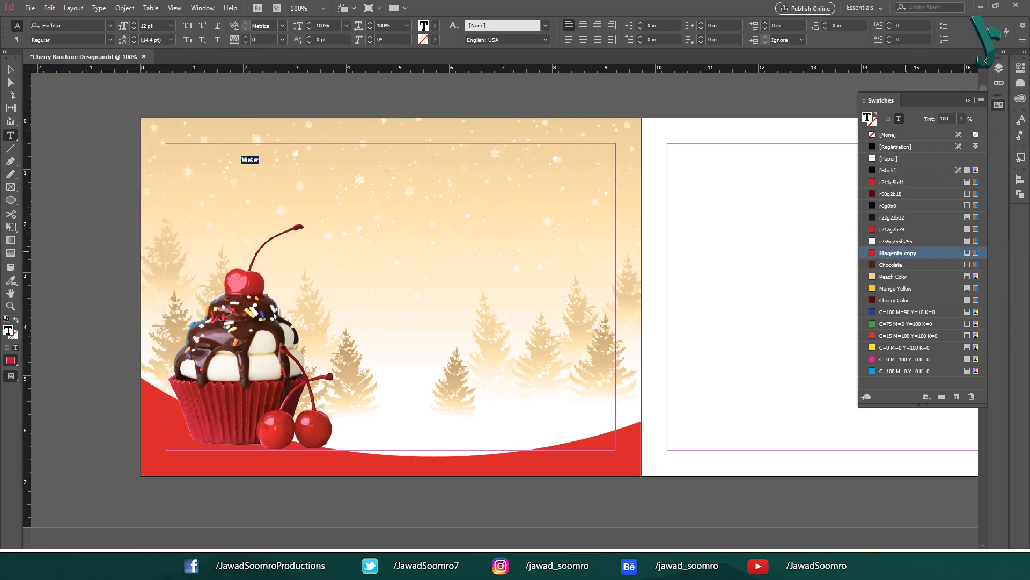
{"action": "double_click", "coordinate": [151, 26]}
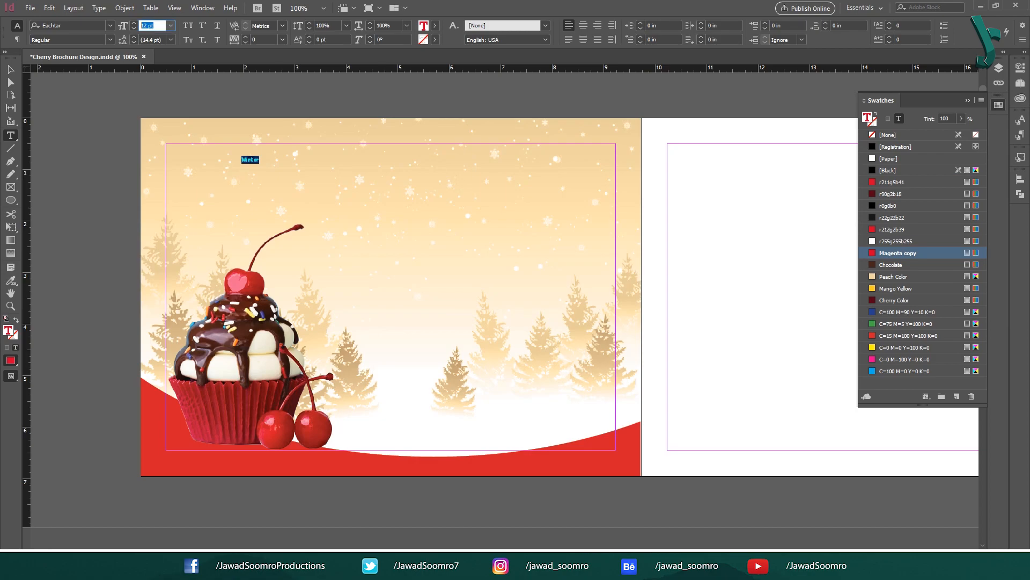
{"action": "type", "text": "100"}
{"action": "key", "text": "Return"}
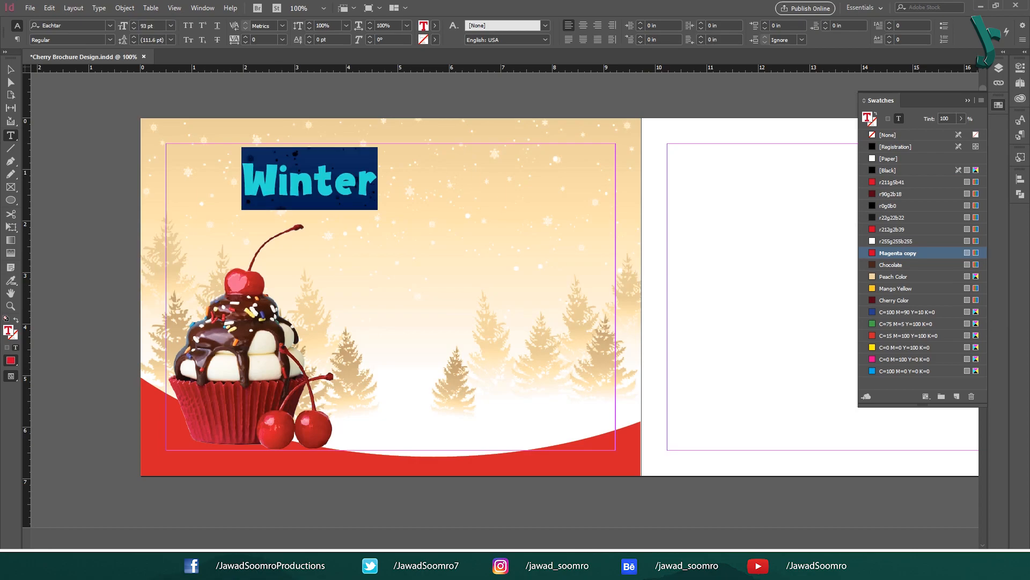
{"action": "key", "text": "Escape"}
Step: Type 'Special' in a second frame and set it in Great Vibes at 130 pt
{"action": "key", "text": "ctrl+shift+a"}
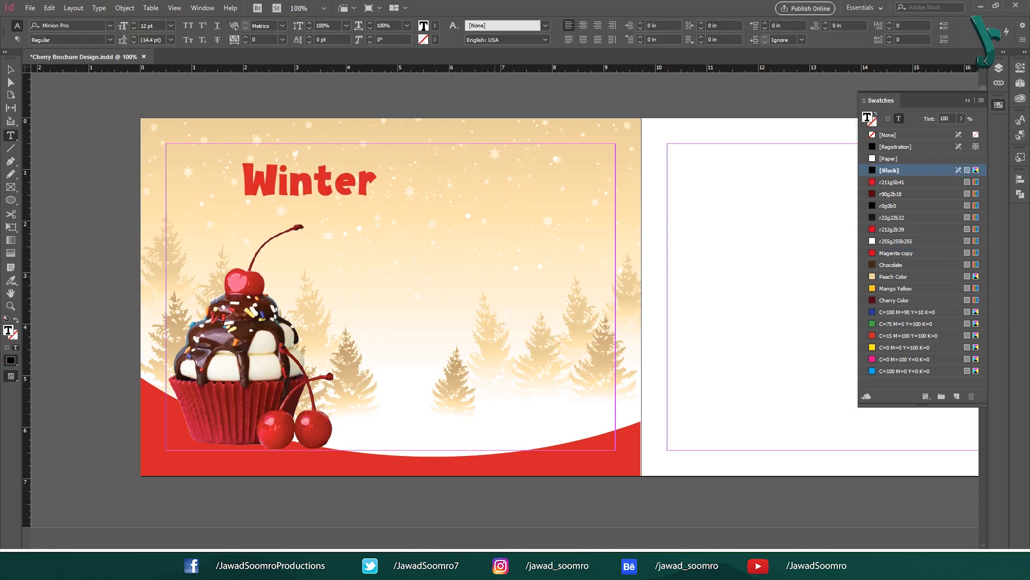
{"action": "left_click", "coordinate": [356, 240]}
{"action": "type", "text": "Special"}
{"action": "key", "text": "ctrl+a"}
{"action": "left_click", "coordinate": [64, 25]}
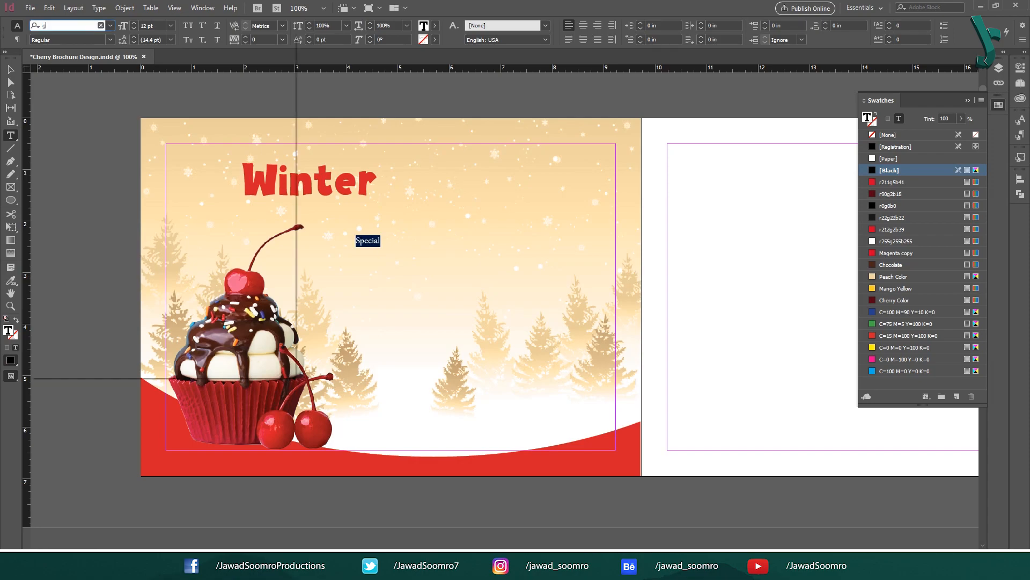
{"action": "type", "text": "Great Vibes"}
{"action": "key", "text": "Return"}
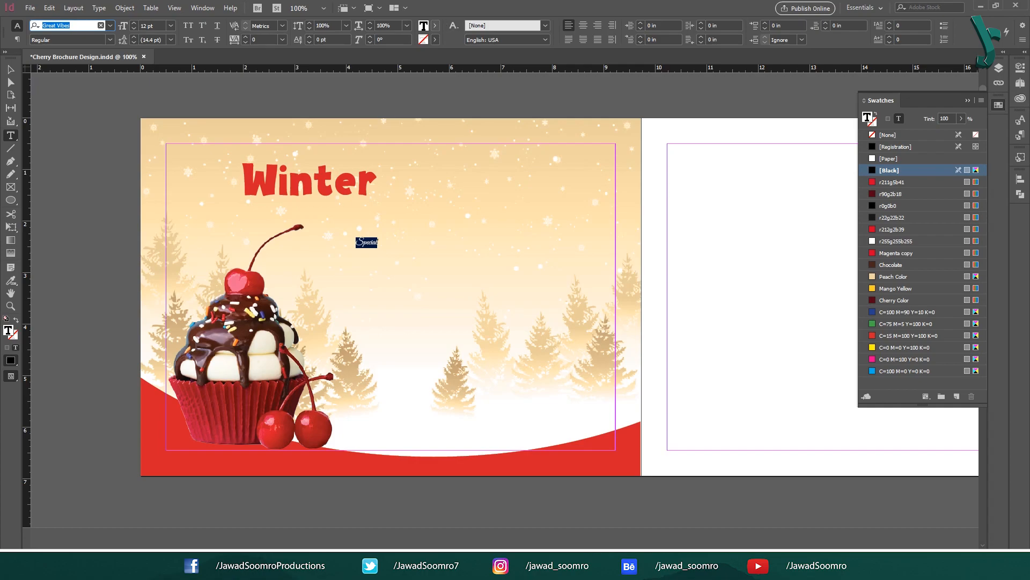
{"action": "left_click", "coordinate": [434, 25]}
{"action": "key", "text": "Escape"}
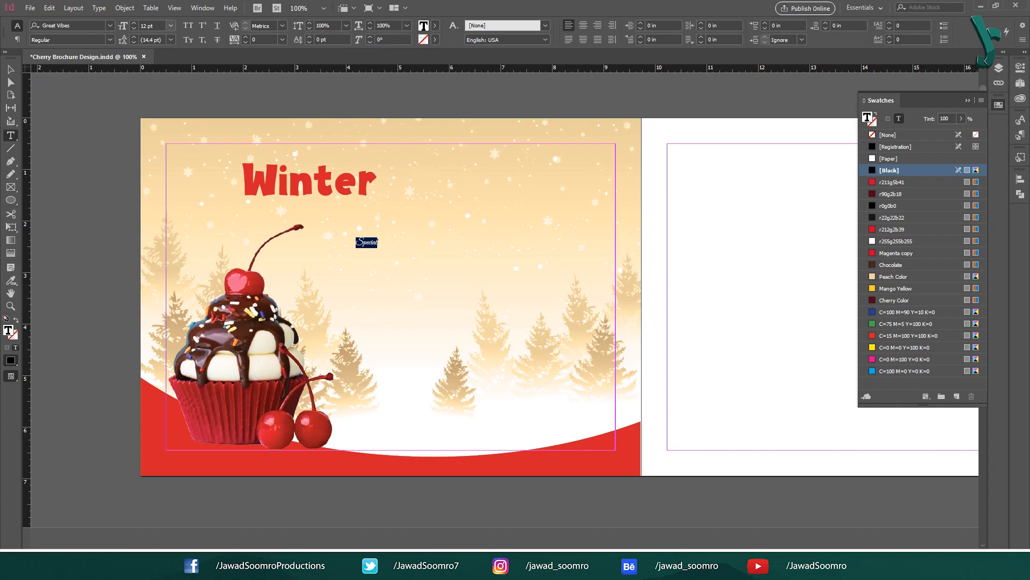
{"action": "left_click", "coordinate": [152, 26]}
{"action": "type", "text": "130"}
{"action": "key", "text": "Return"}
{"action": "key", "text": "Escape"}
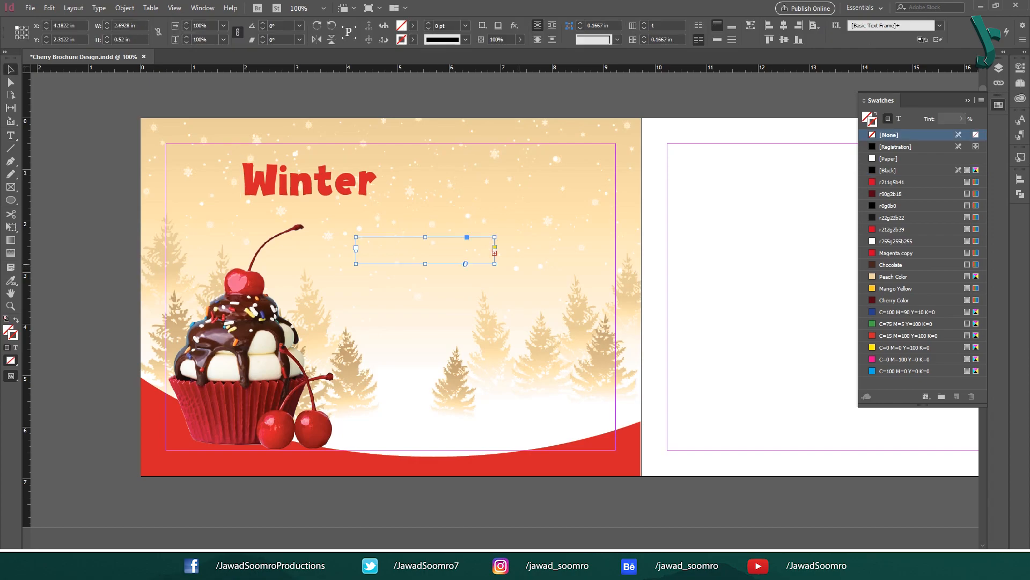
Step: Enlarge the Special frame to show the word, apply the Cover Title style, and nudge the title down
{"action": "left_click_drag", "start_coordinate": [495, 264], "coordinate": [592, 336]}
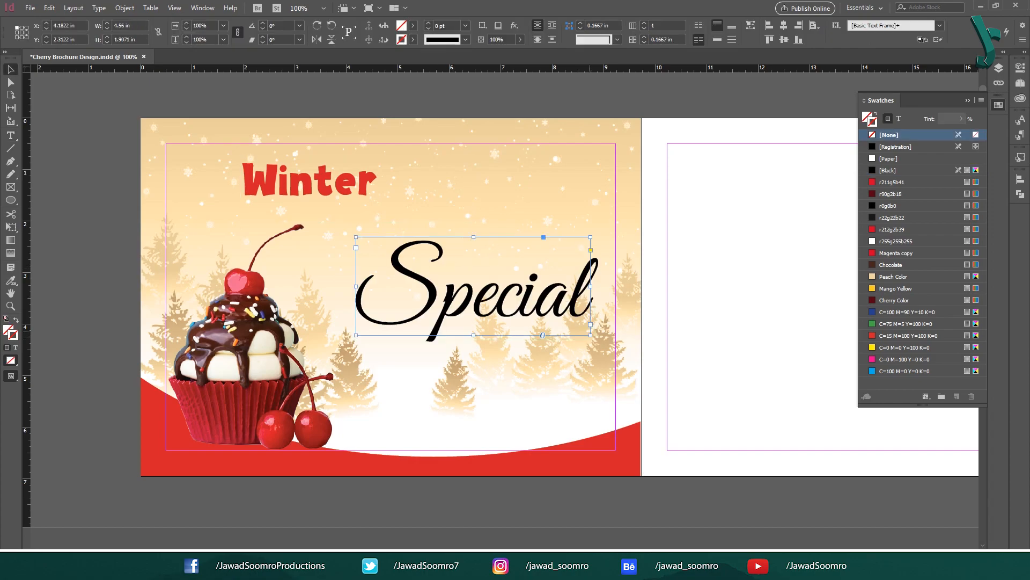
{"action": "left_click", "coordinate": [663, 305]}
{"action": "left_click", "coordinate": [931, 225]}
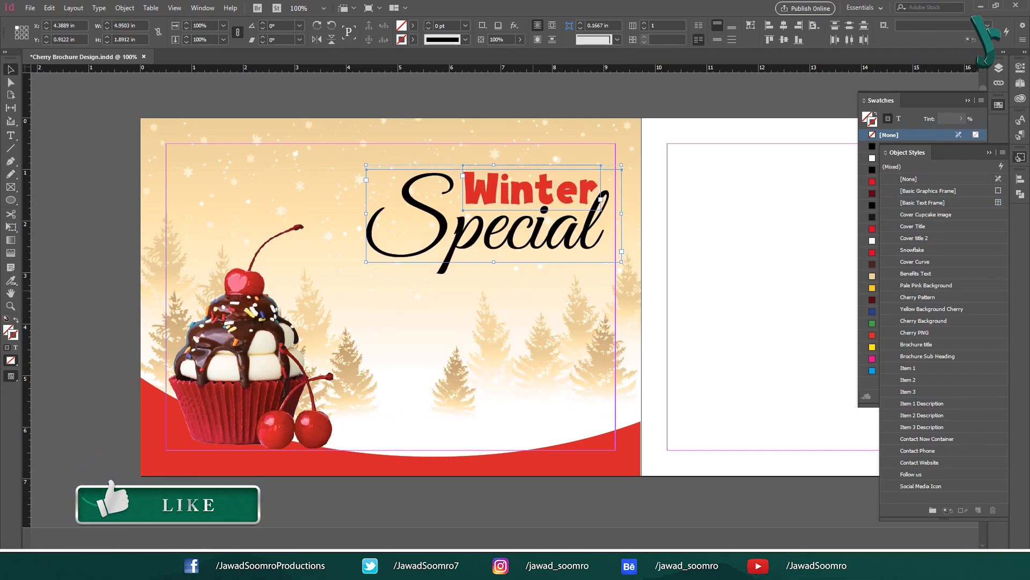
{"action": "key", "text": "Down"}
{"action": "key", "text": "Down"}
{"action": "key", "text": "Down"}
{"action": "left_click", "coordinate": [675, 221]}
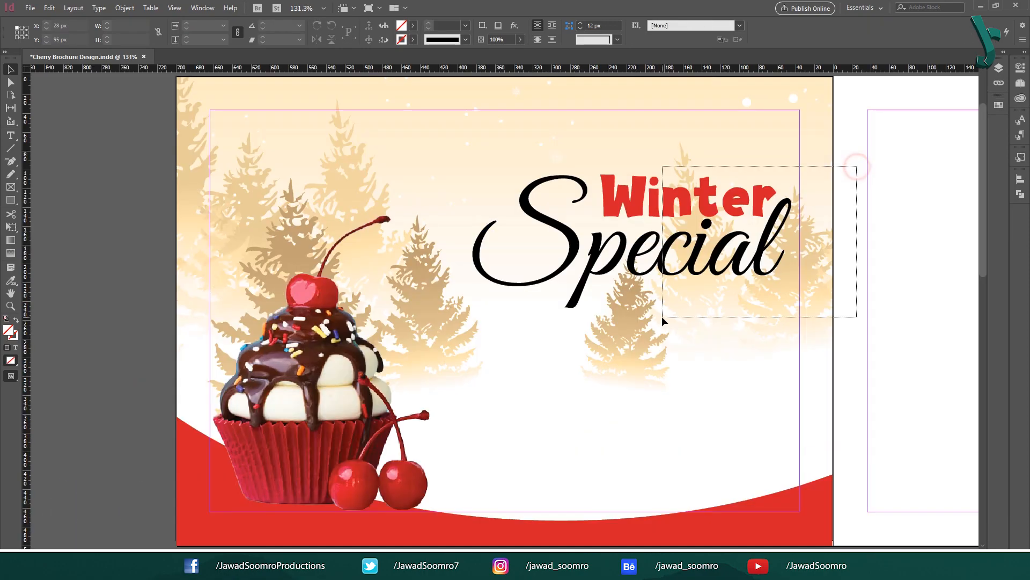
Step: Group the Winter and Special frames and move the group higher on the cover
{"action": "left_click_drag", "start_coordinate": [662, 316], "coordinate": [679, 193]}
{"action": "right_click", "coordinate": [668, 206]}
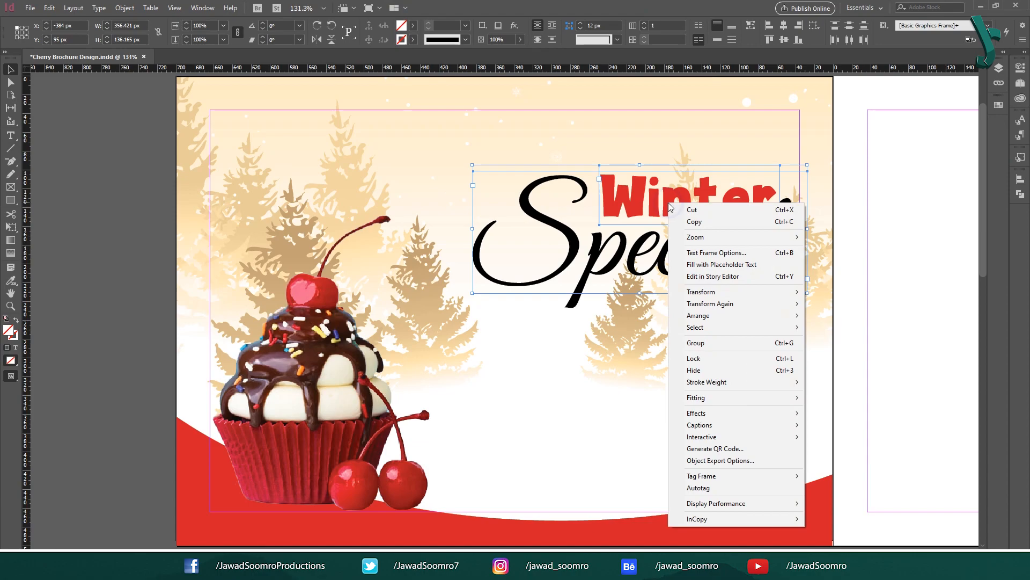
{"action": "left_click", "coordinate": [797, 343]}
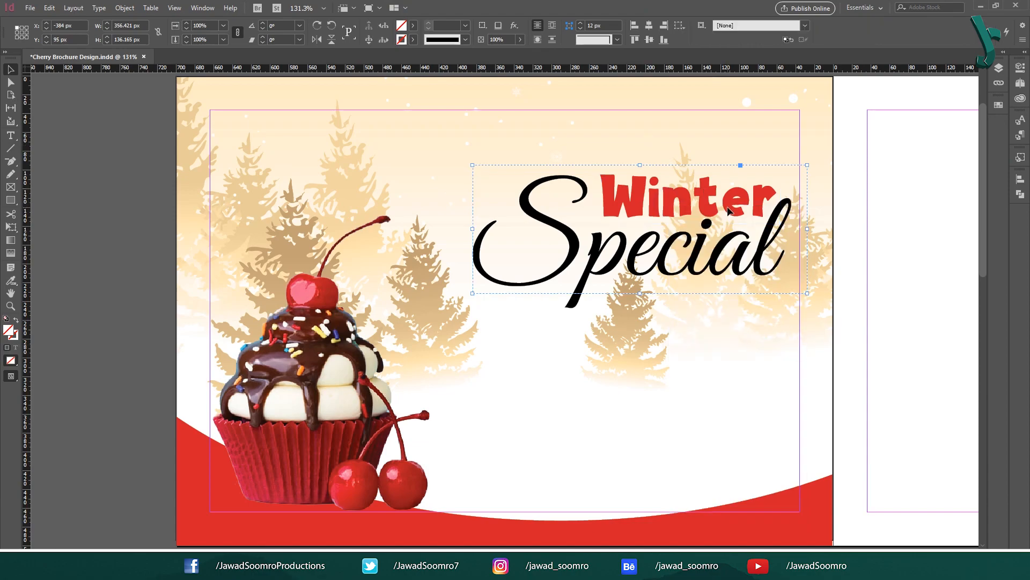
{"action": "left_click_drag", "start_coordinate": [728, 211], "coordinate": [725, 170]}
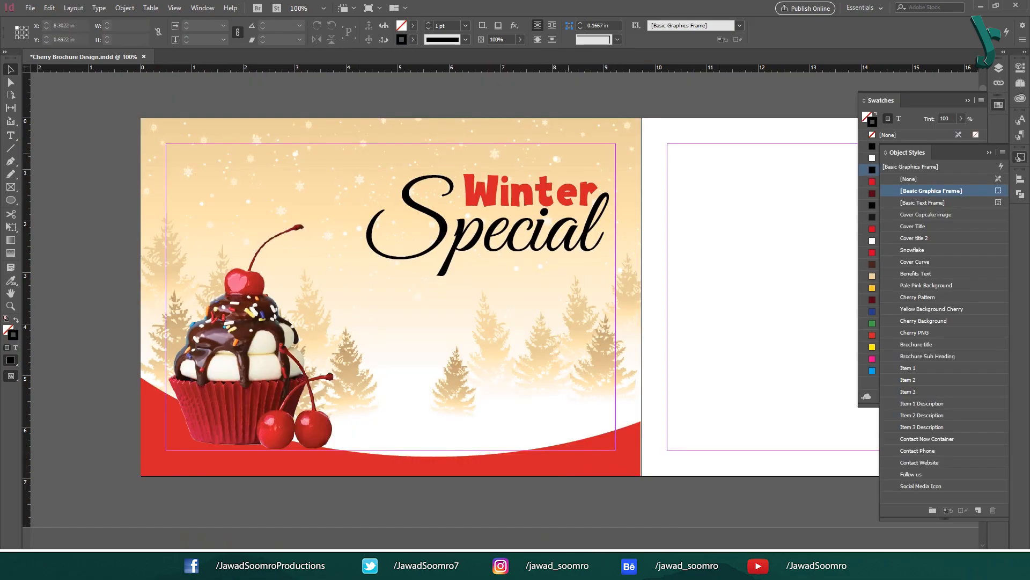
Step: Place the snowflake PNG beside the Winter Special title and apply the Snowflake object style
{"action": "key", "text": "alt+Tab"}
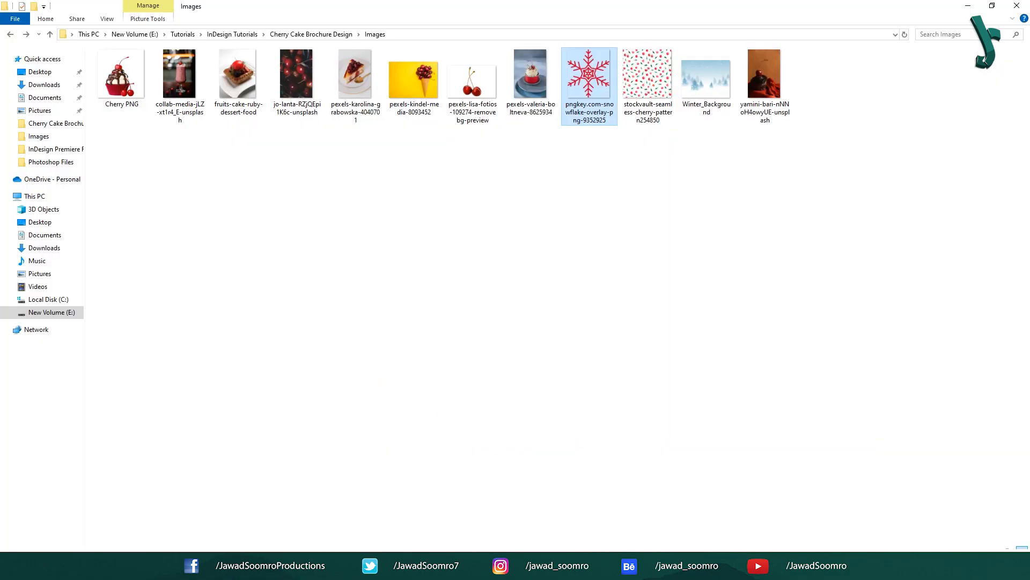
{"action": "left_click_drag", "start_coordinate": [589, 80], "coordinate": [347, 246]}
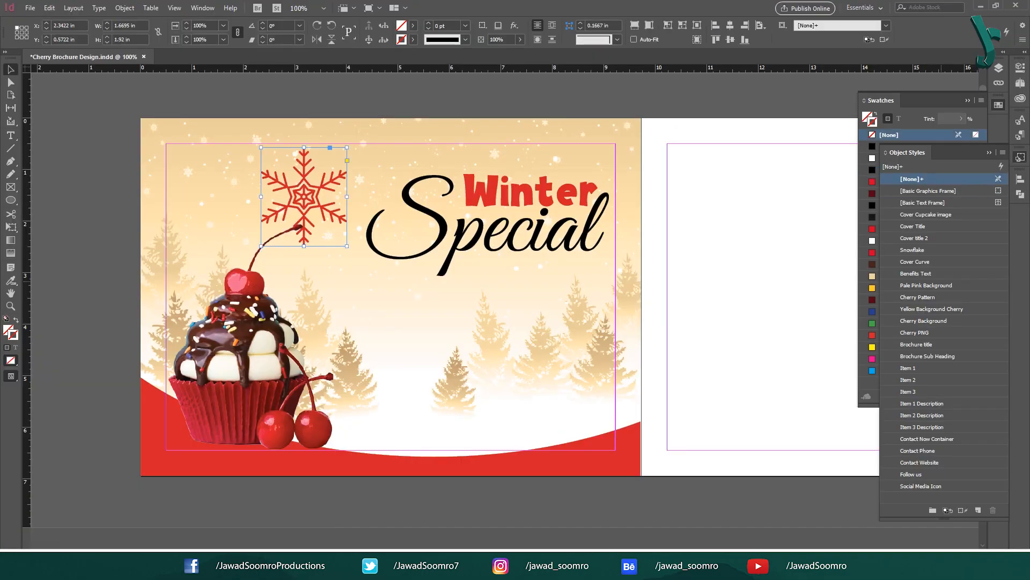
{"action": "left_click", "coordinate": [933, 251]}
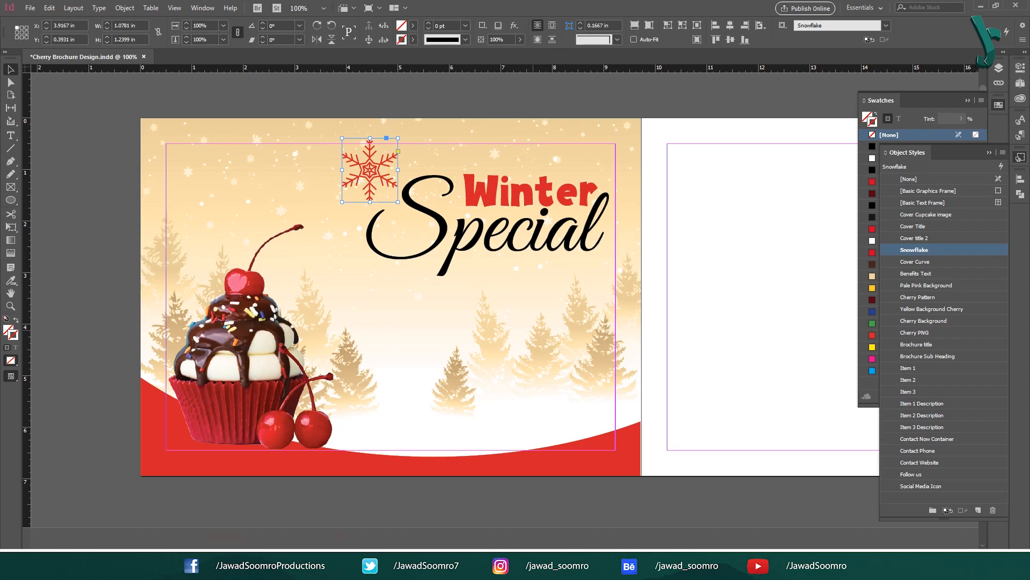
Step: Nudge the Winter and Special title frames up, then draw a new text frame below Special
{"action": "left_click", "coordinate": [569, 248]}
{"action": "left_click_drag", "start_coordinate": [654, 181], "coordinate": [376, 252]}
{"action": "key", "text": "Up"}
{"action": "key", "text": "Up"}
{"action": "key", "text": "Up"}
{"action": "key", "text": "Up"}
{"action": "key", "text": "Up"}
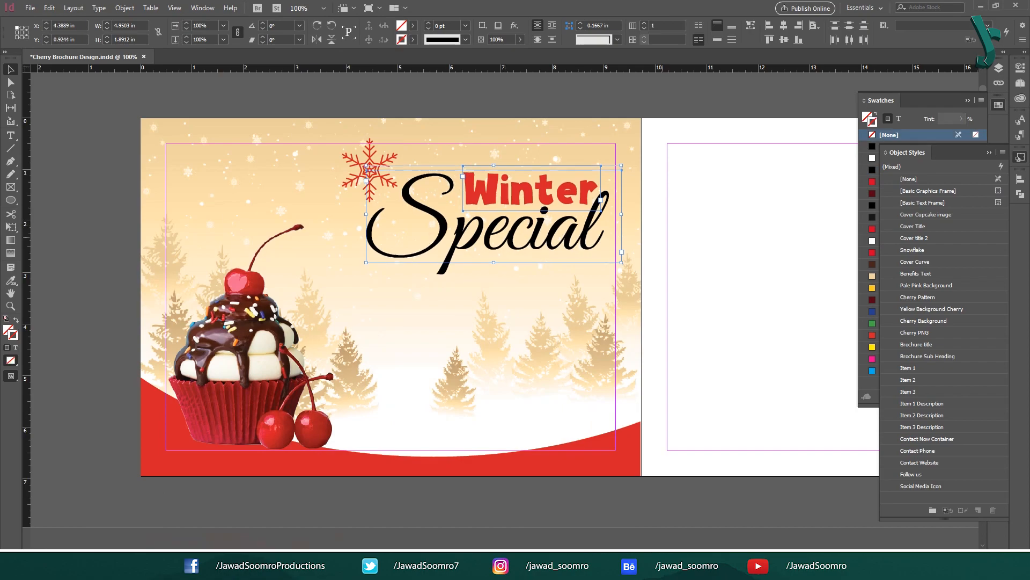
{"action": "left_click", "coordinate": [662, 237]}
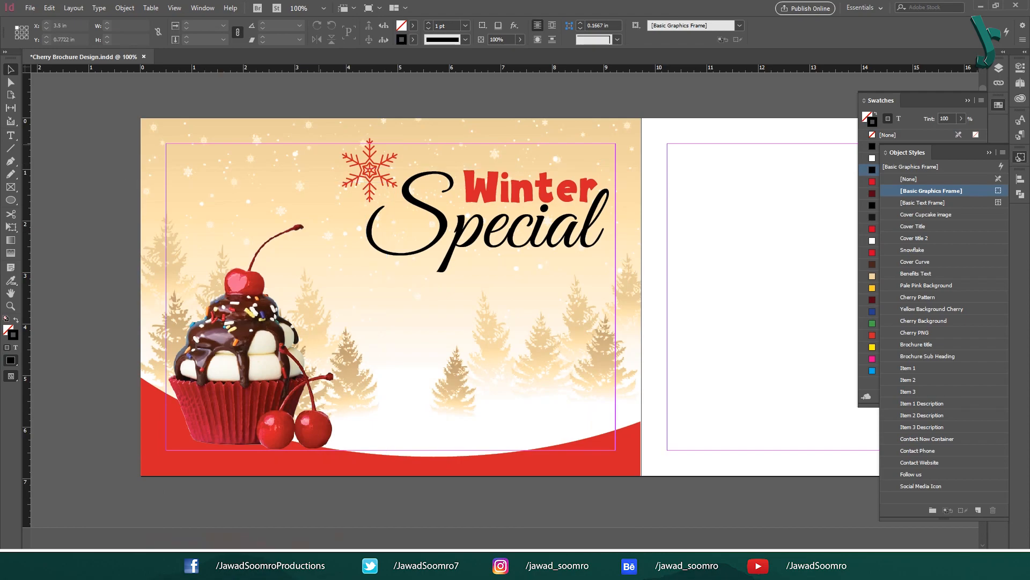
{"action": "left_click", "coordinate": [360, 160]}
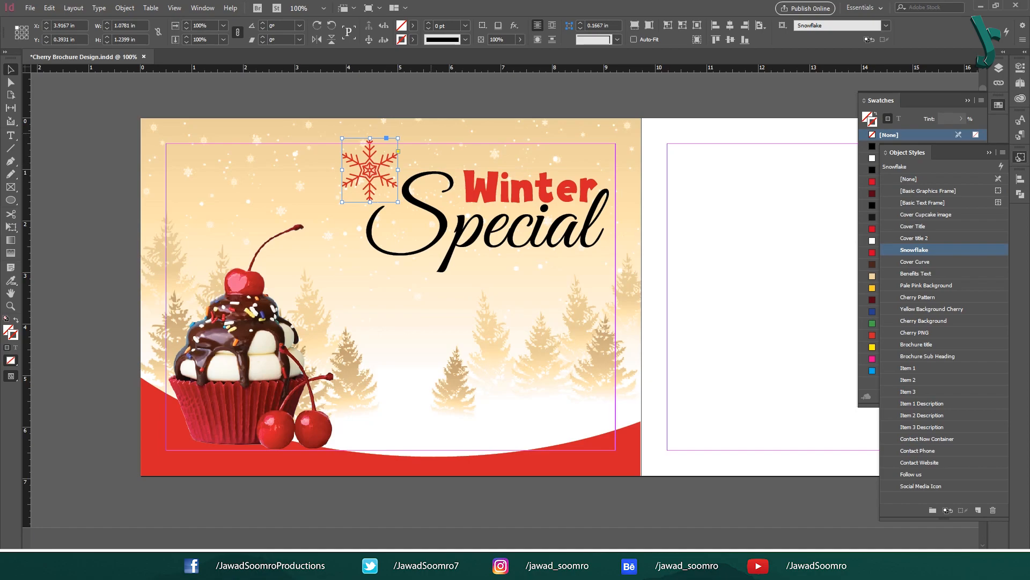
{"action": "left_click_drag", "start_coordinate": [356, 292], "coordinate": [589, 343]}
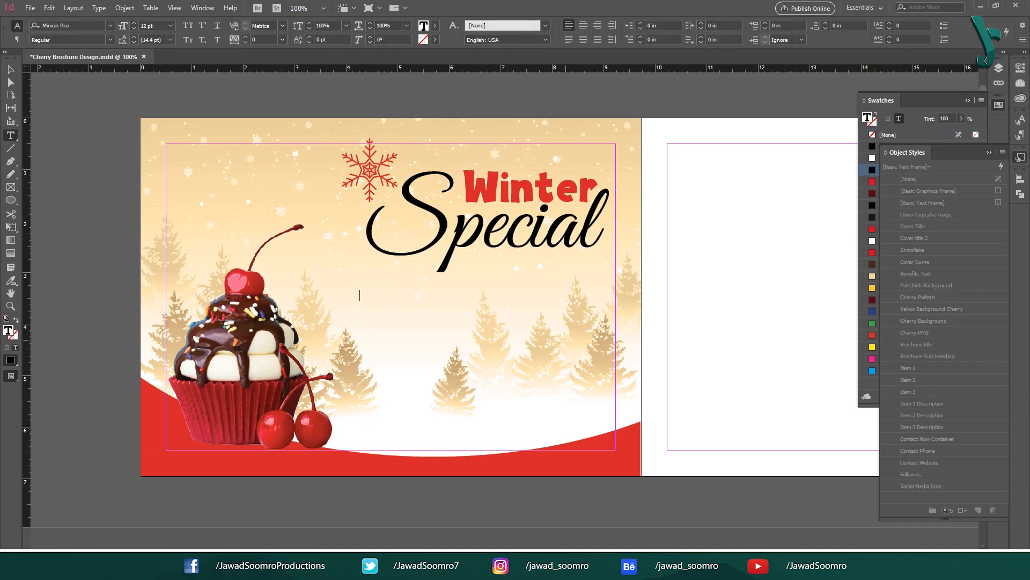
Step: Type 'Choose 10' and set it in Adella 60 pt with the Chocolate swatch
{"action": "type", "text": "Choose"}
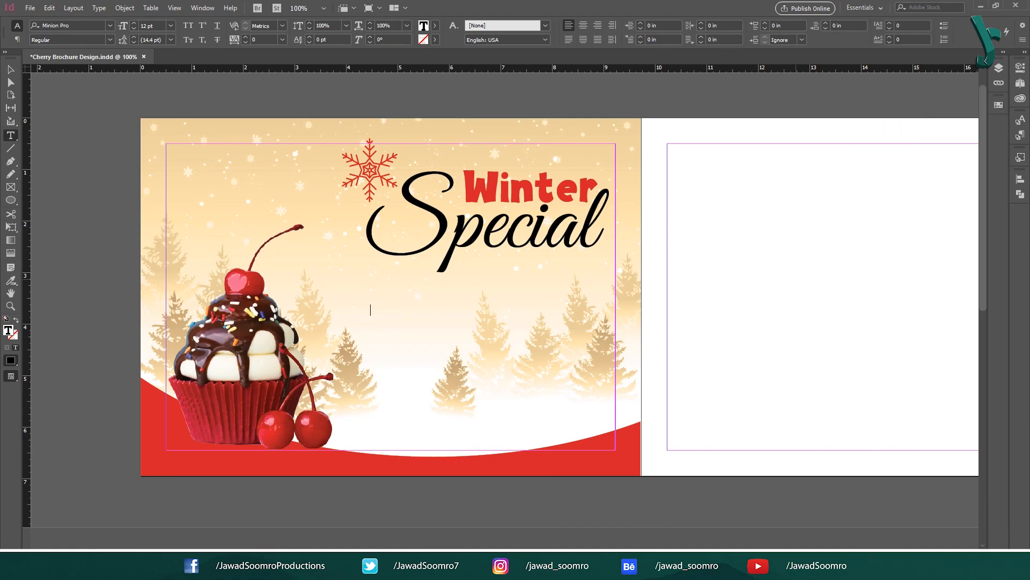
{"action": "type", "text": "Choose 10"}
{"action": "key", "text": "ctrl+a"}
{"action": "key", "text": "ctrl+6"}
{"action": "type", "text": "adella"}
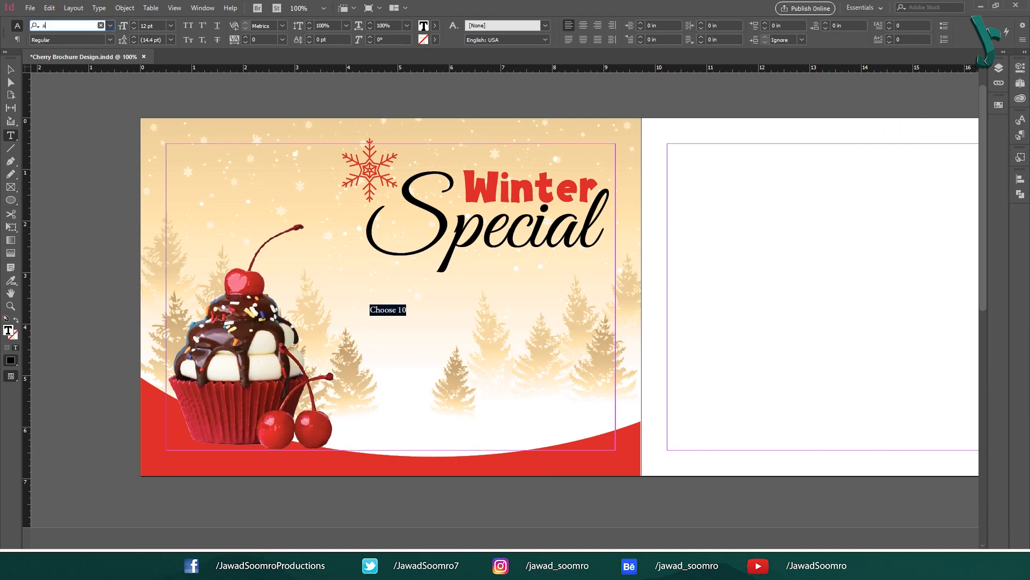
{"action": "key", "text": "Return"}
{"action": "key", "text": "Tab"}
{"action": "key", "text": "Tab"}
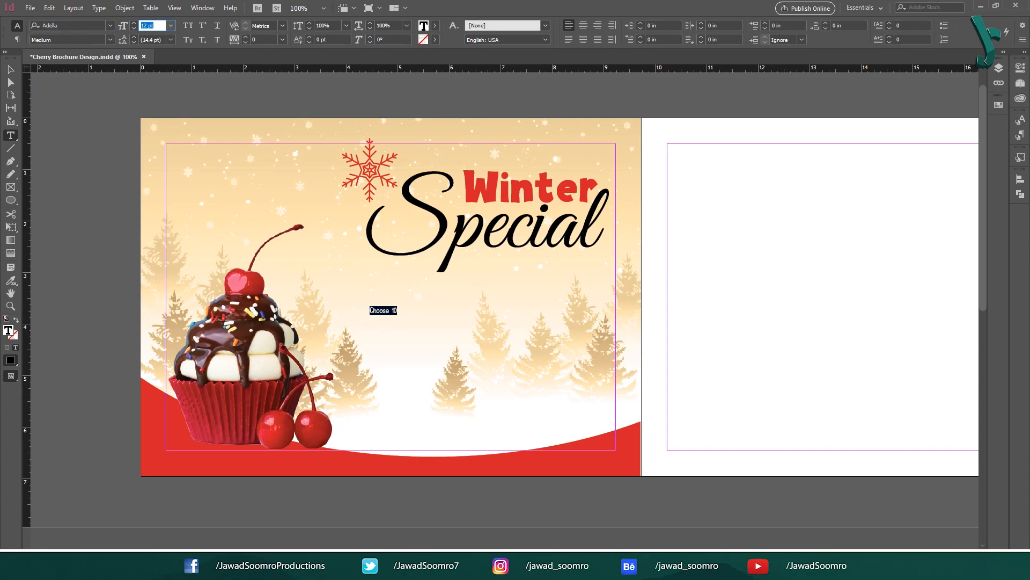
{"action": "type", "text": "60"}
{"action": "key", "text": "Tab"}
{"action": "key", "text": "Return"}
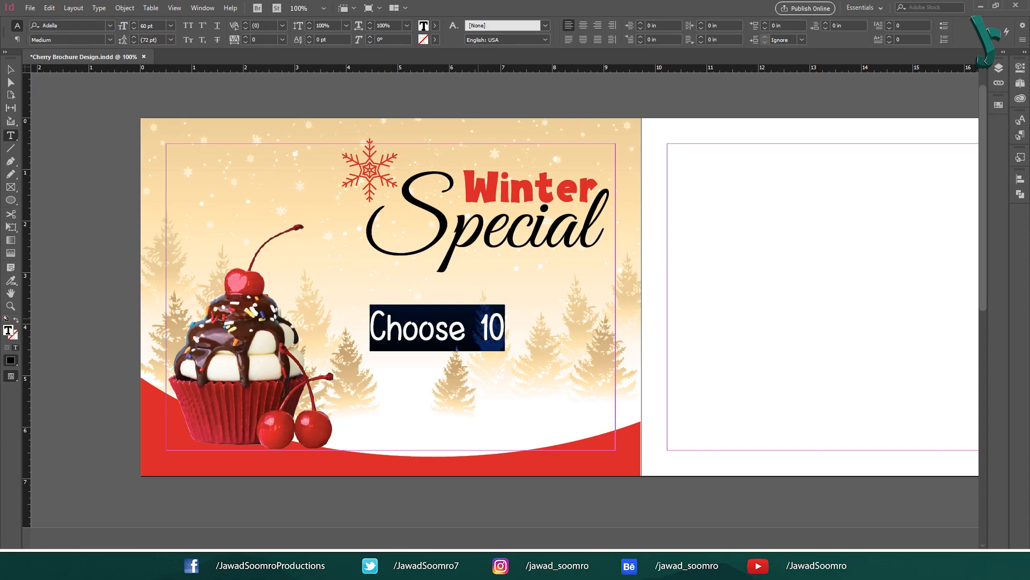
{"action": "key", "text": "F5"}
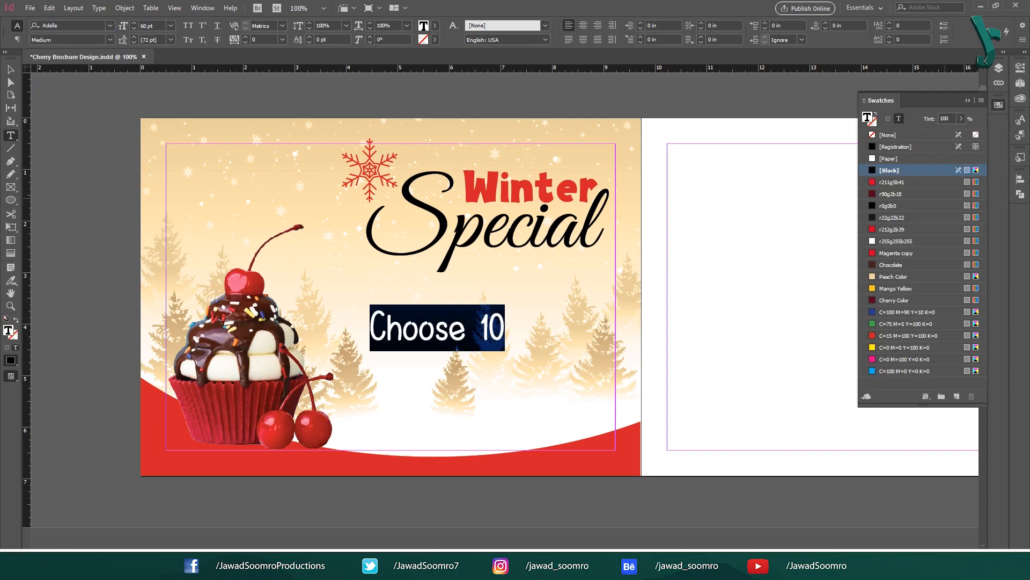
{"action": "left_click", "coordinate": [891, 264]}
Step: Type 'Cupcakes' and colour it with the red Magenta copy swatch
{"action": "left_click", "coordinate": [11, 70]}
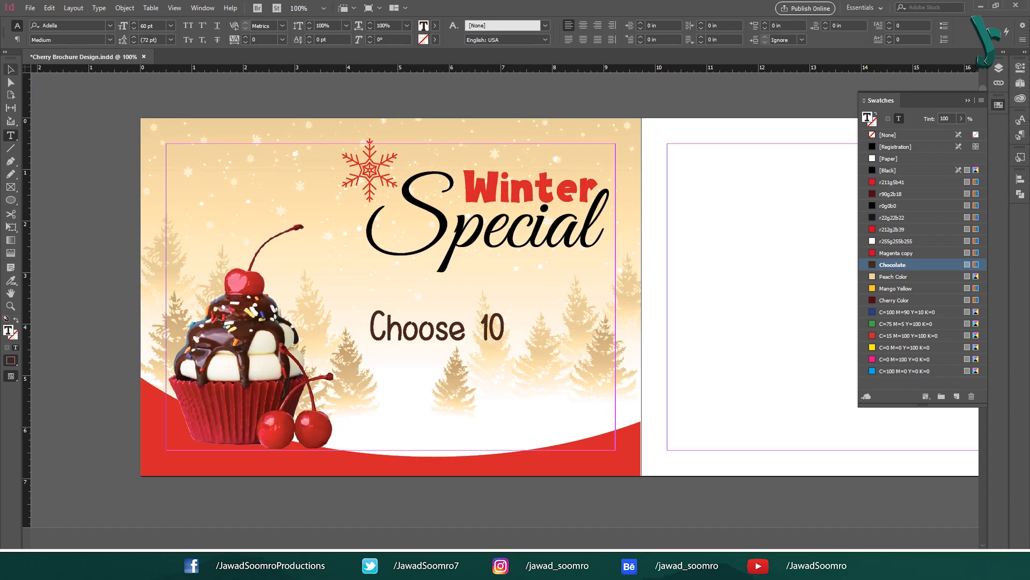
{"action": "type", "text": "Cupckes"}
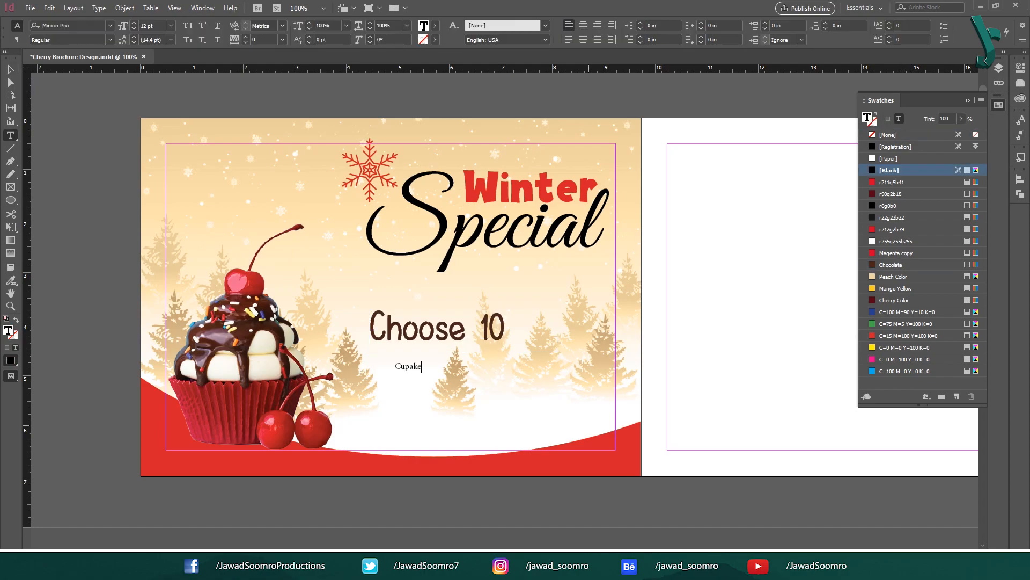
{"action": "key", "text": "BackSpace"}
{"action": "key", "text": "BackSpace"}
{"action": "key", "text": "BackSpace"}
{"action": "type", "text": "akes"}
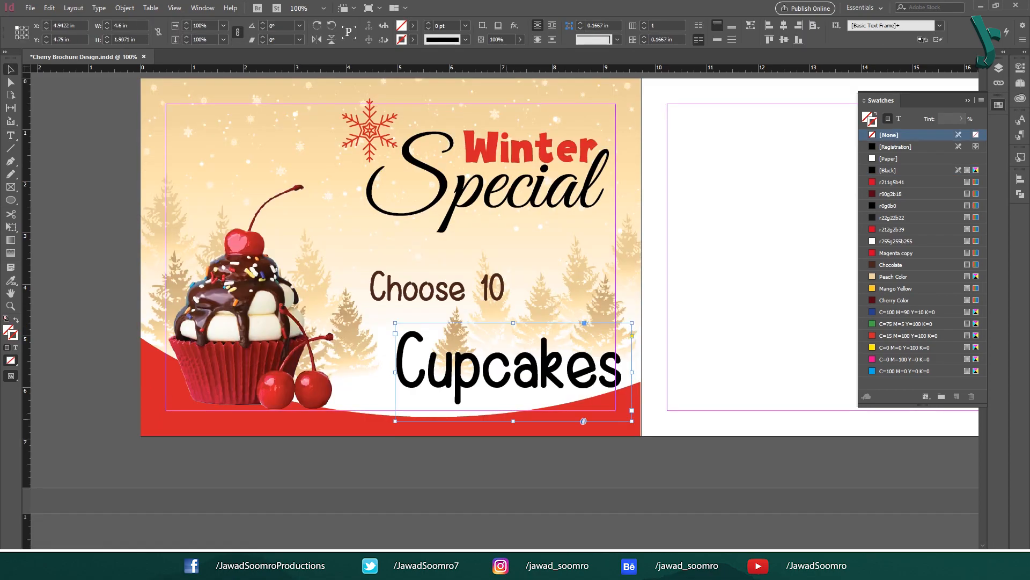
{"action": "double_click", "coordinate": [538, 373]}
{"action": "key", "text": "ctrl+a"}
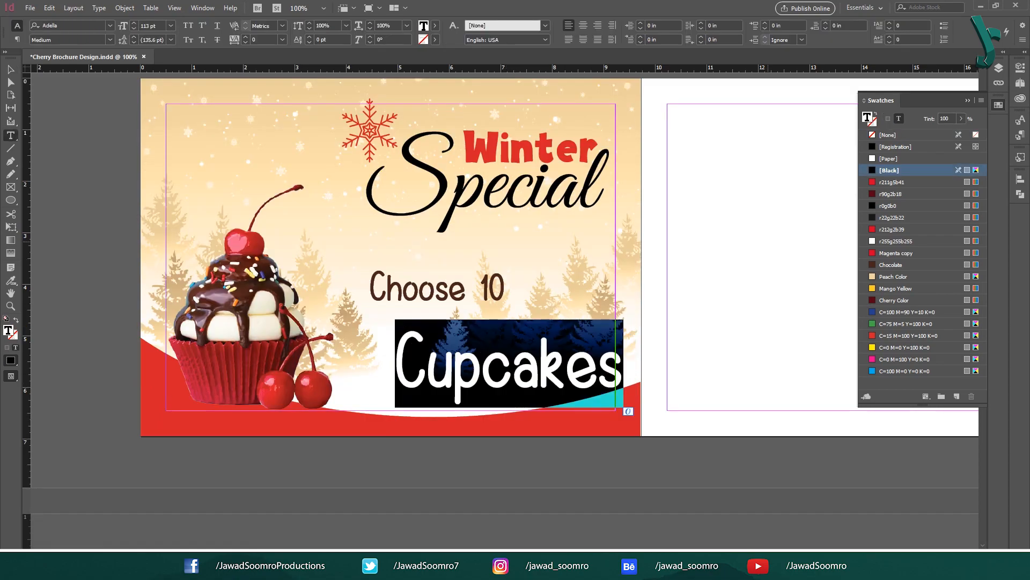
{"action": "left_click", "coordinate": [898, 253]}
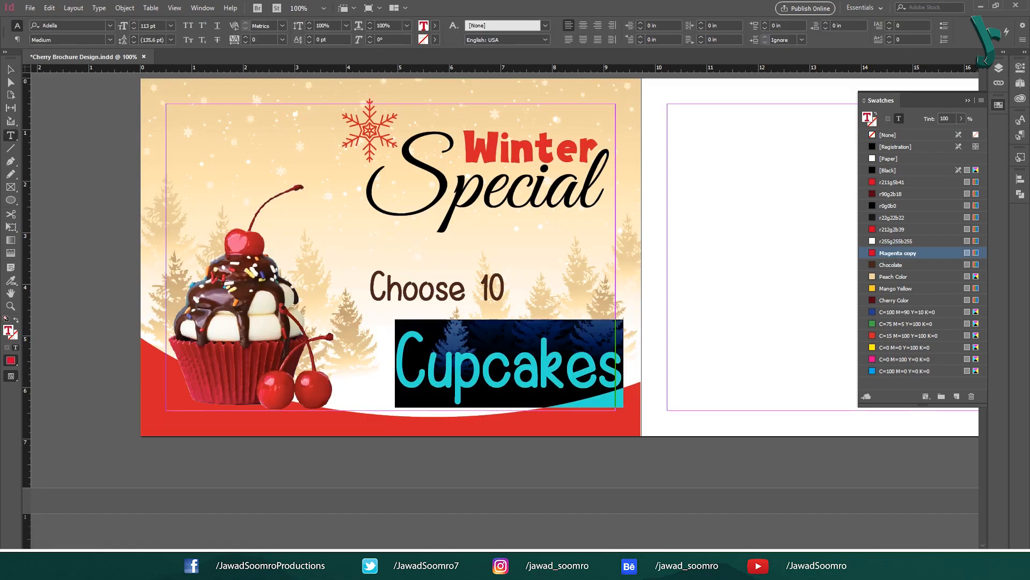
{"action": "left_click", "coordinate": [11, 69]}
Step: Align Choose 10 directly above Cupcakes, then draw a new text frame on the right page
{"action": "left_click_drag", "start_coordinate": [510, 367], "coordinate": [490, 330]}
{"action": "left_click_drag", "start_coordinate": [446, 288], "coordinate": [508, 292]}
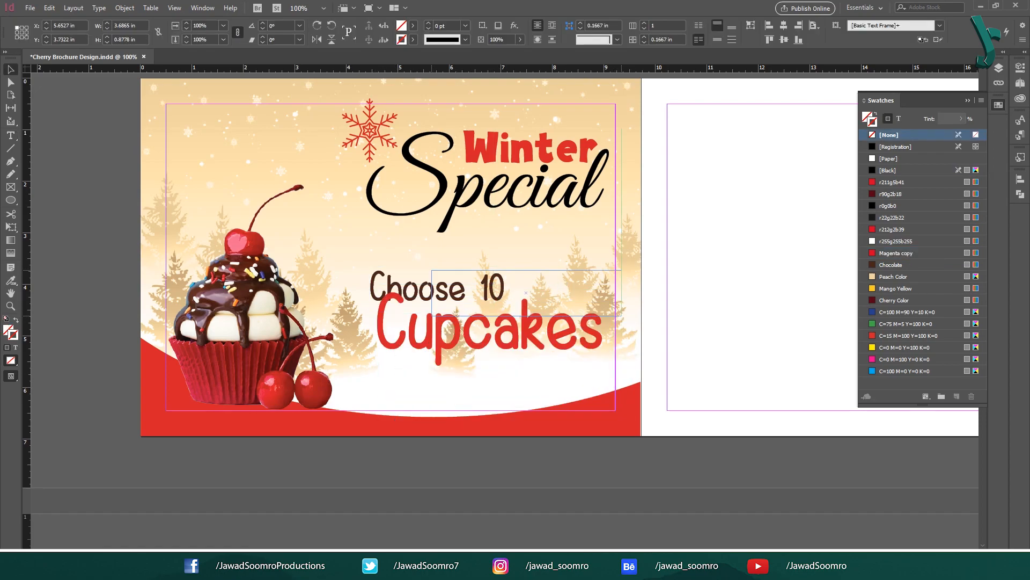
{"action": "left_click_drag", "start_coordinate": [508, 293], "coordinate": [507, 293]}
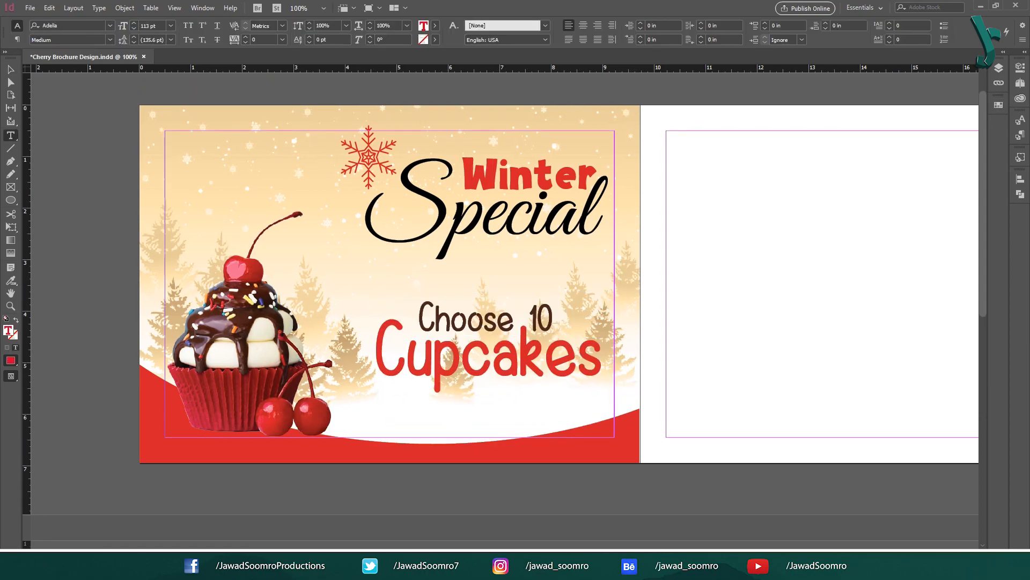
{"action": "left_click", "coordinate": [10, 69]}
{"action": "left_click", "coordinate": [81, 118]}
{"action": "left_click", "coordinate": [11, 135]}
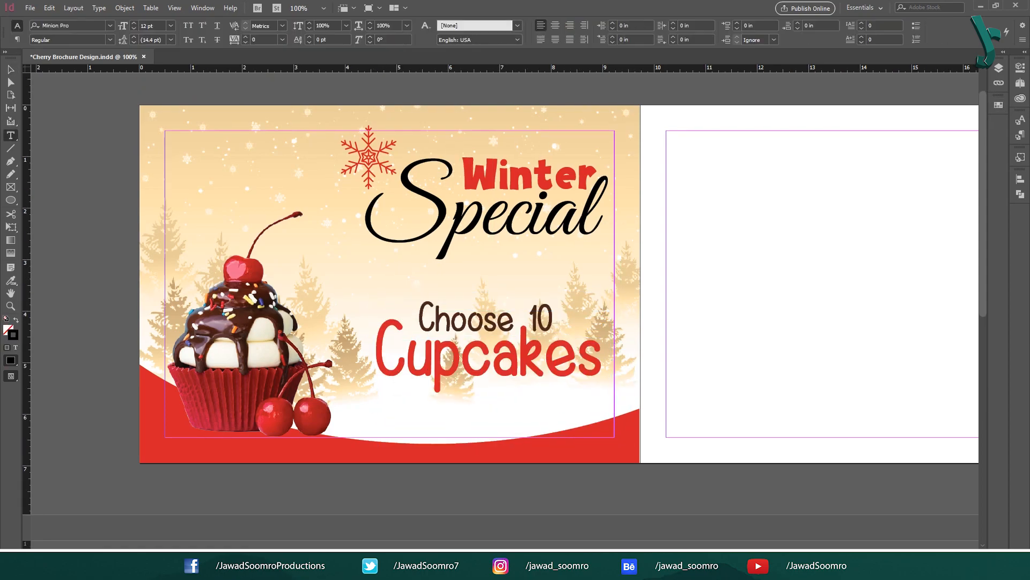
{"action": "left_click_drag", "start_coordinate": [660, 241], "coordinate": [900, 291]}
Step: Type 'Give 1 Free of Any Flavor!' in Adella 26 pt, coloured Chocolate
{"action": "key", "text": "ctrl+minus"}
{"action": "type", "text": "Give "}
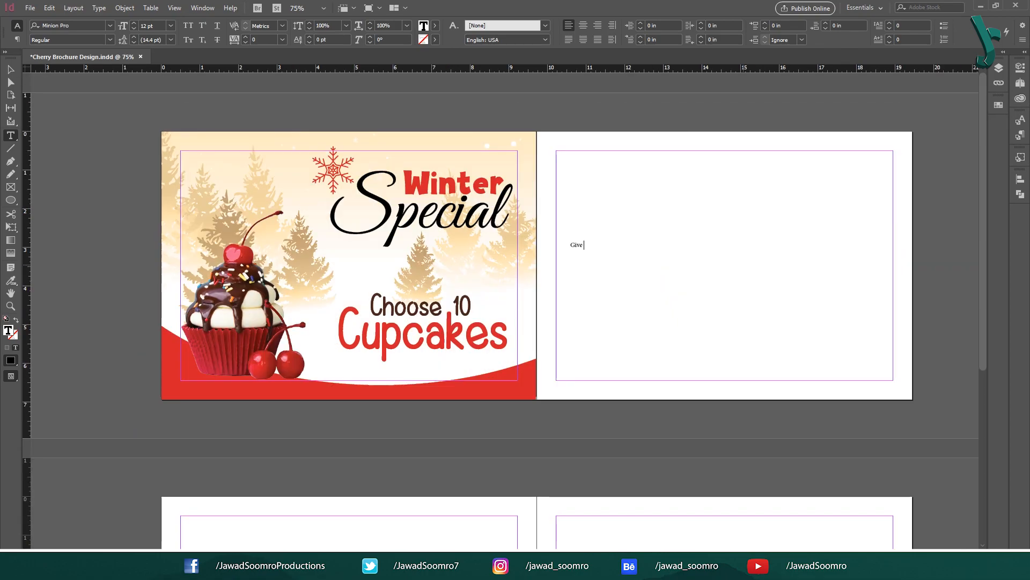
{"action": "type", "text": "1 Free of Any Flavor!"}
{"action": "key", "text": "ctrl+a"}
{"action": "left_click", "coordinate": [68, 26]}
{"action": "type", "text": "adella"}
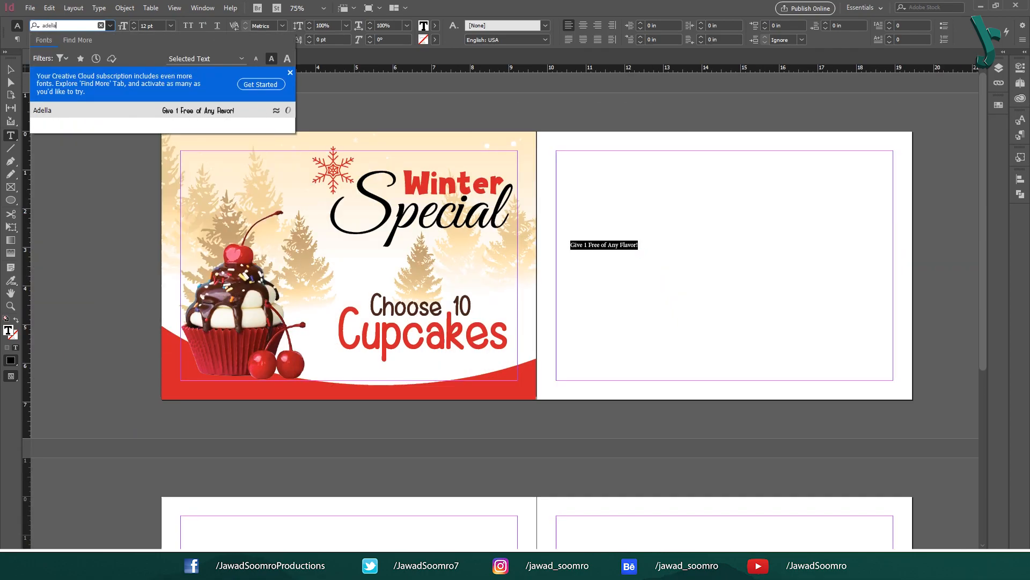
{"action": "key", "text": "Return"}
{"action": "key", "text": "Tab"}
{"action": "type", "text": "26"}
{"action": "key", "text": "Return"}
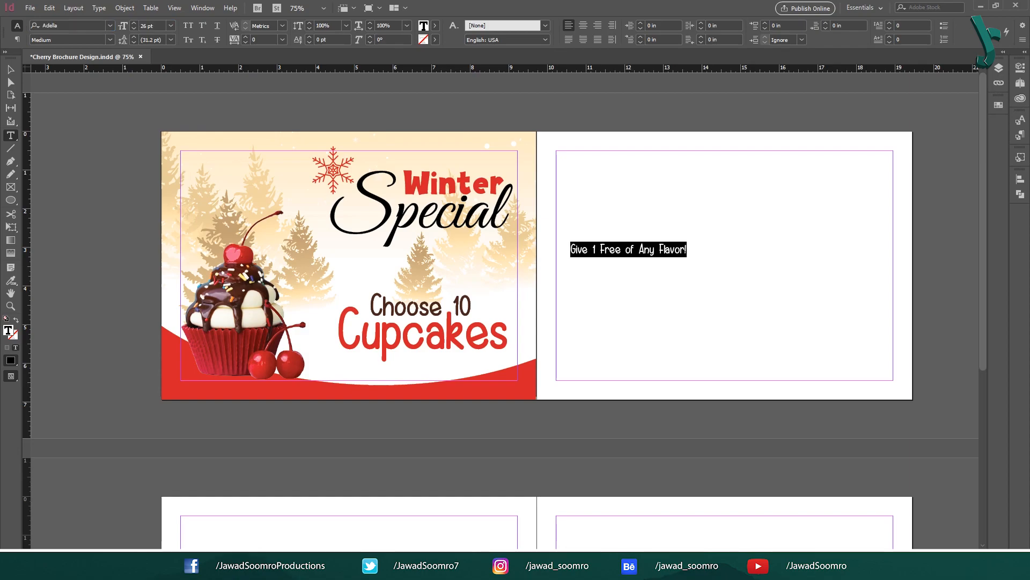
{"action": "left_click", "coordinate": [999, 106]}
{"action": "left_click", "coordinate": [893, 265]}
Step: Colour 'Free' and 'Flavor!' with Magenta copy red and move the line under Cupcakes
{"action": "left_click", "coordinate": [610, 249]}
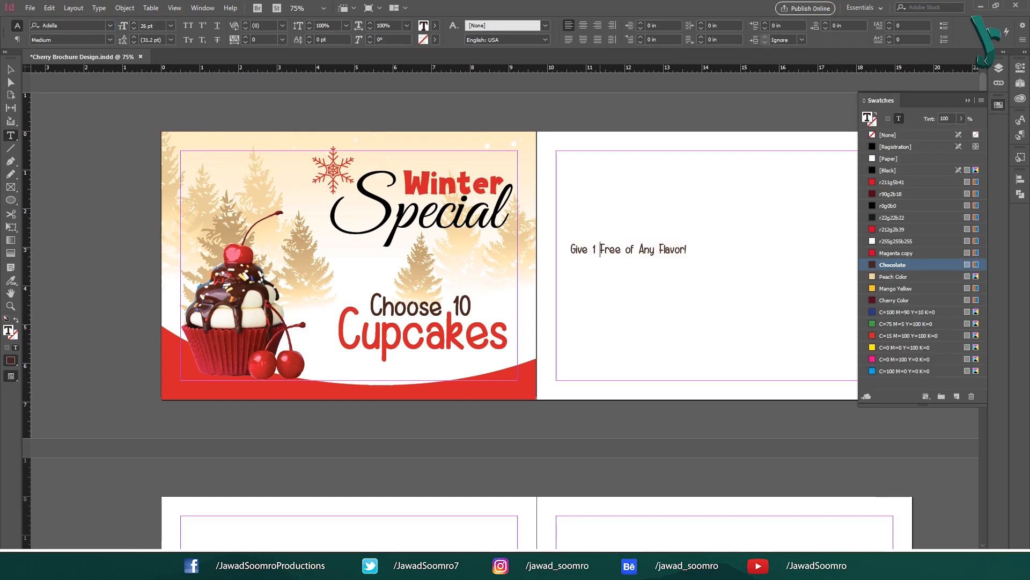
{"action": "double_click", "coordinate": [610, 249]}
{"action": "left_click", "coordinate": [898, 253]}
{"action": "left_click", "coordinate": [660, 249]}
{"action": "double_click", "coordinate": [668, 249]}
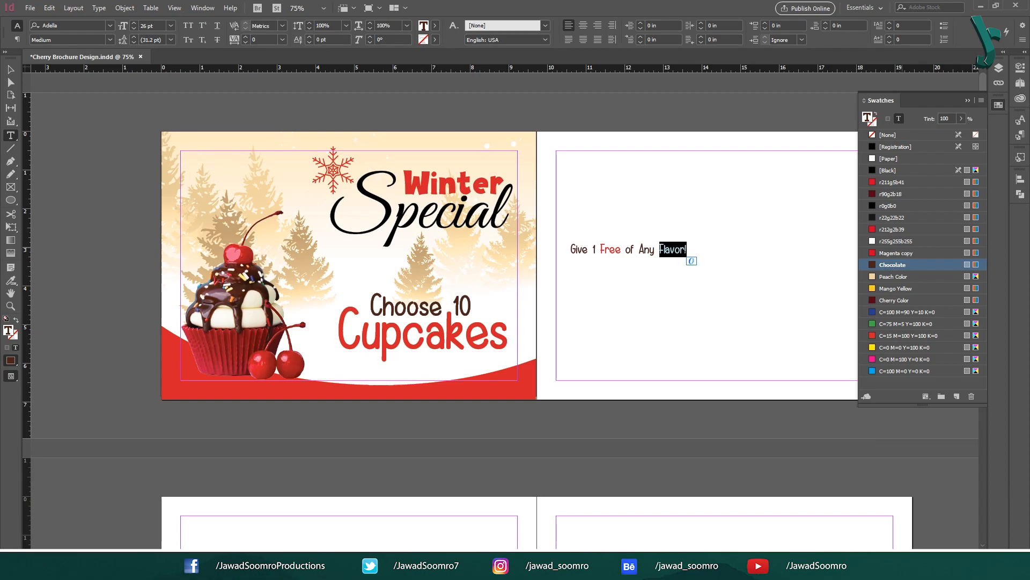
{"action": "left_click", "coordinate": [898, 253]}
{"action": "key", "text": "Escape"}
{"action": "left_click_drag", "start_coordinate": [575, 248], "coordinate": [451, 357]}
{"action": "left_click", "coordinate": [560, 333]}
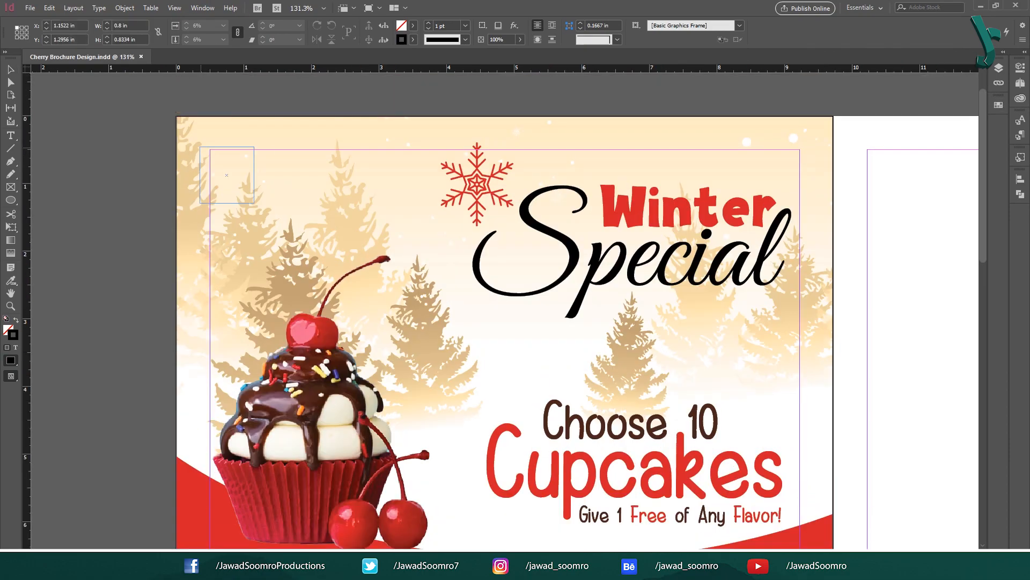
Step: Place the small teal logo in the cover's top-left corner and deselect it
{"action": "mouse_move", "coordinate": [255, 204]}
{"action": "left_mouse_down"}
{"action": "mouse_move", "coordinate": [272, 222]}
{"action": "mouse_move", "coordinate": [258, 203]}
{"action": "left_mouse_up"}
{"action": "left_click", "coordinate": [333, 183]}
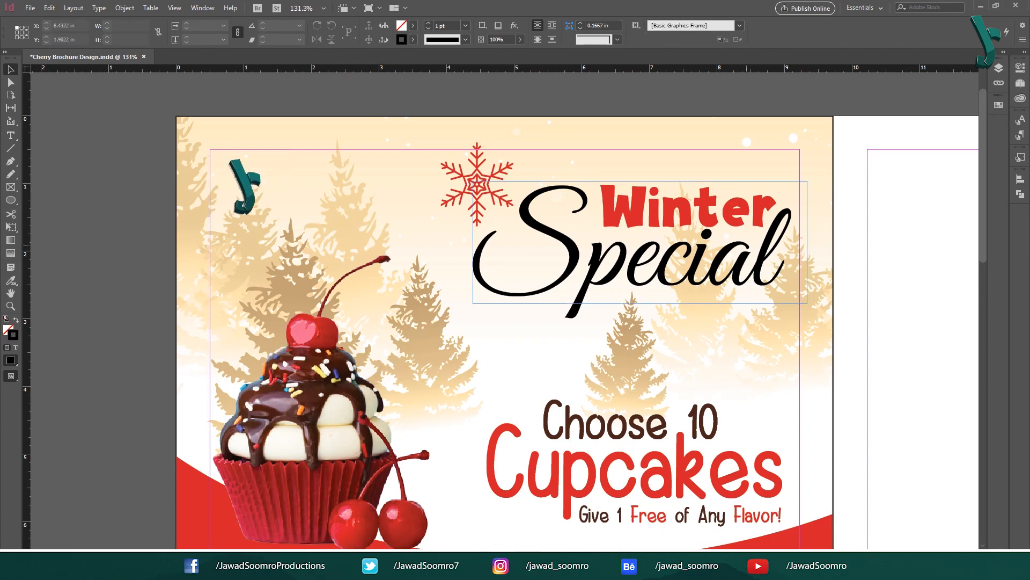
{"action": "left_click_drag", "start_coordinate": [746, 245], "coordinate": [659, 201]}
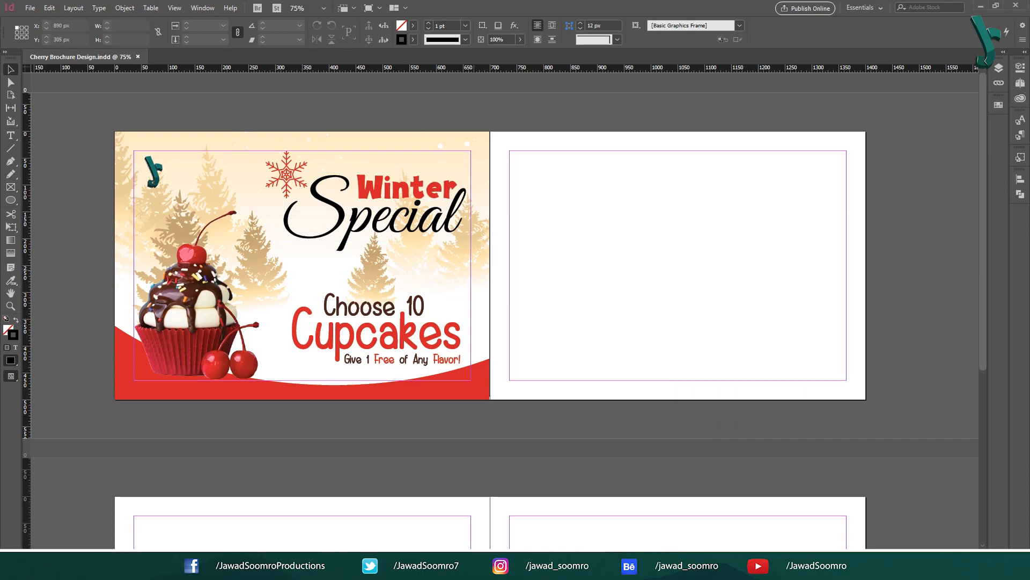
{"action": "left_click", "coordinate": [154, 172]}
{"action": "left_click_drag", "start_coordinate": [518, 135], "coordinate": [851, 389]}
{"action": "key", "text": "alt+Tab"}
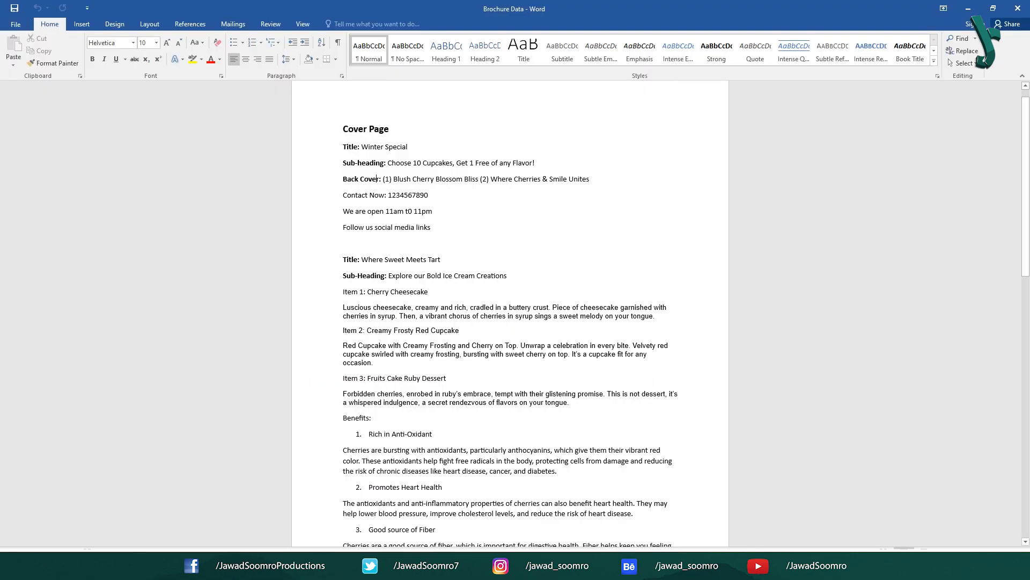
{"action": "left_click_drag", "start_coordinate": [343, 179], "coordinate": [435, 228]}
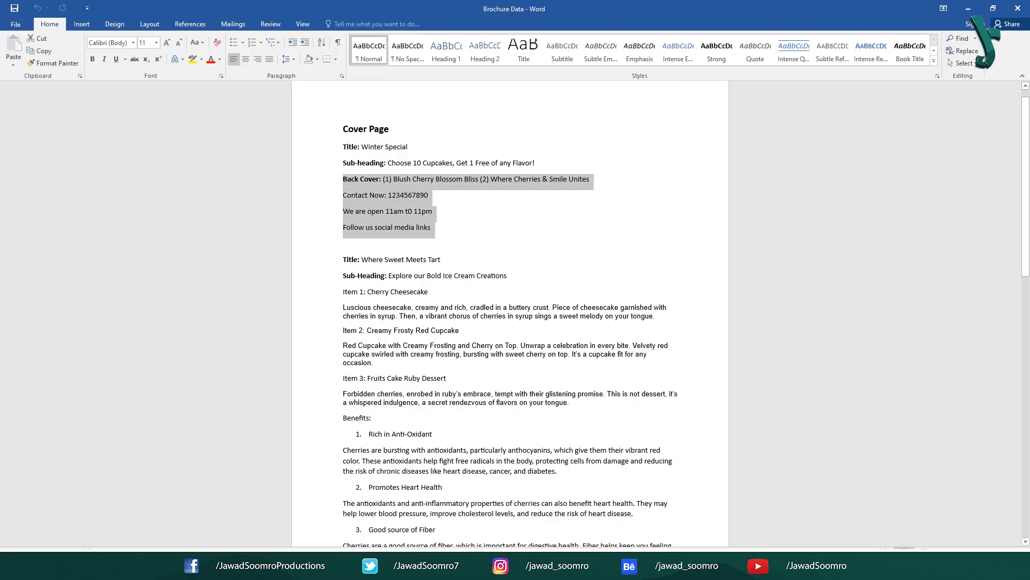
{"action": "key", "text": "alt+Tab"}
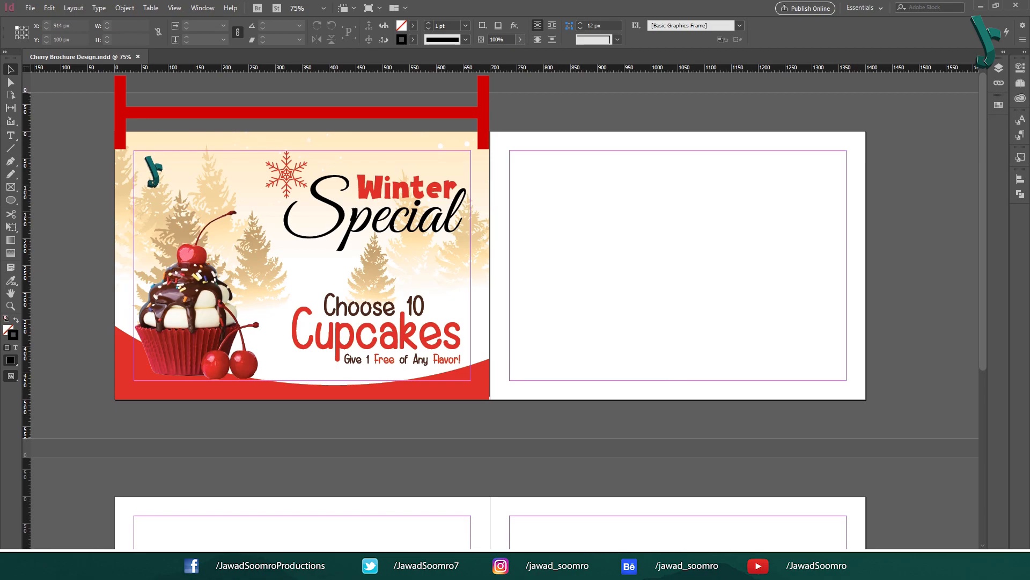
Step: Set rulers to Ruler On Spine in pixels and drag a vertical guide onto the back cover
{"action": "right_click", "coordinate": [516, 68]}
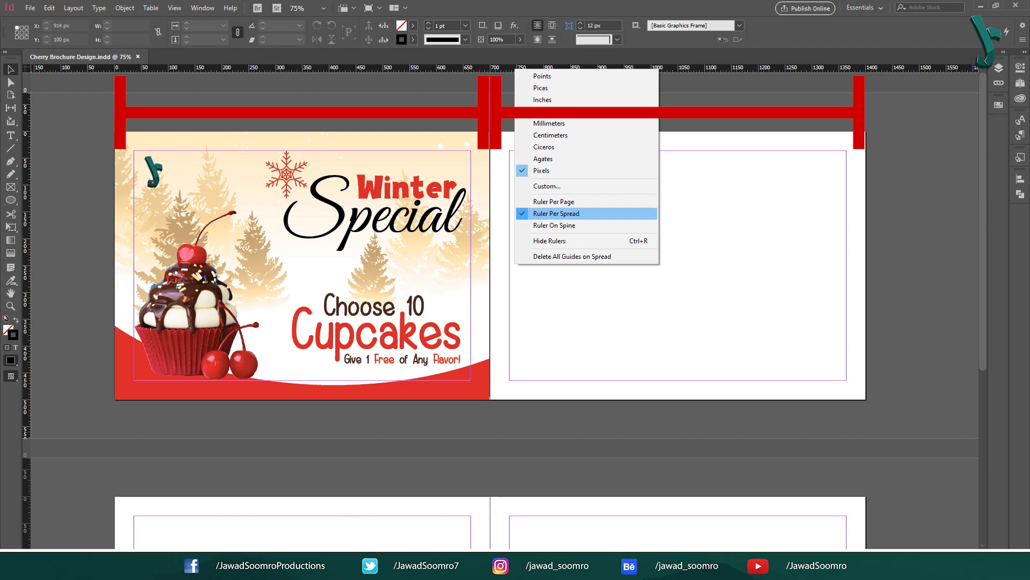
{"action": "left_click", "coordinate": [557, 213]}
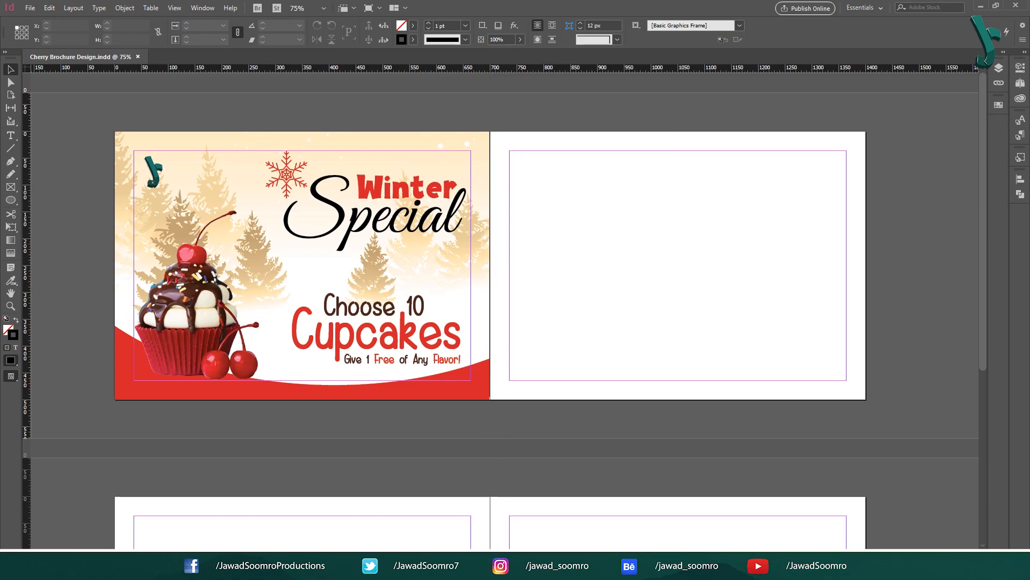
{"action": "right_click", "coordinate": [446, 68]}
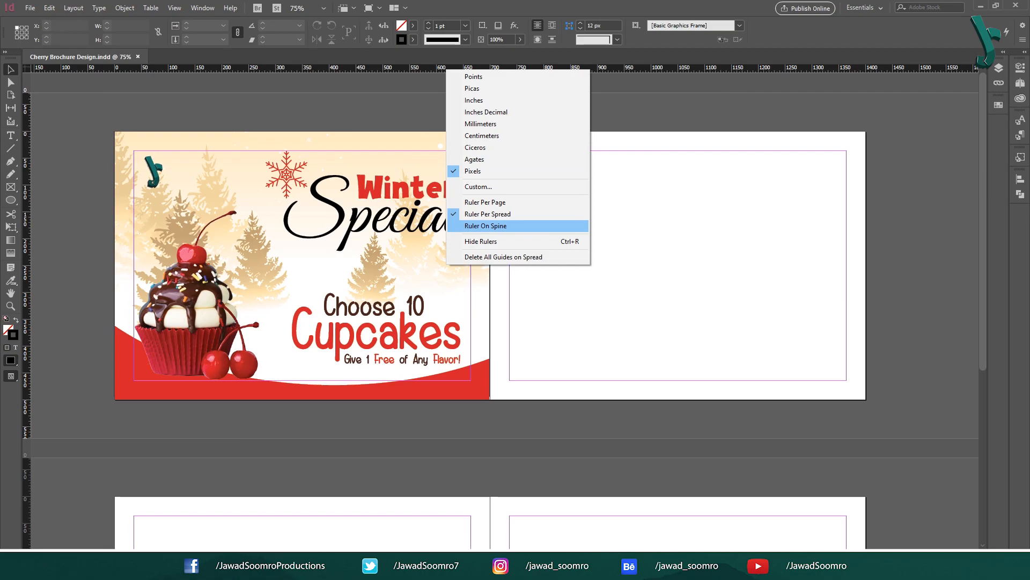
{"action": "left_click", "coordinate": [486, 225]}
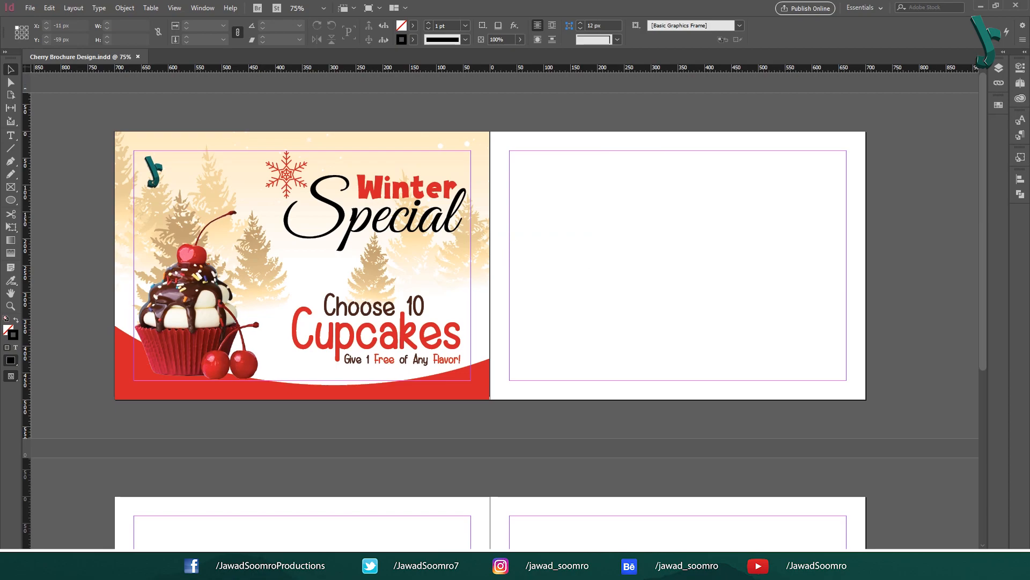
{"action": "right_click", "coordinate": [499, 68]}
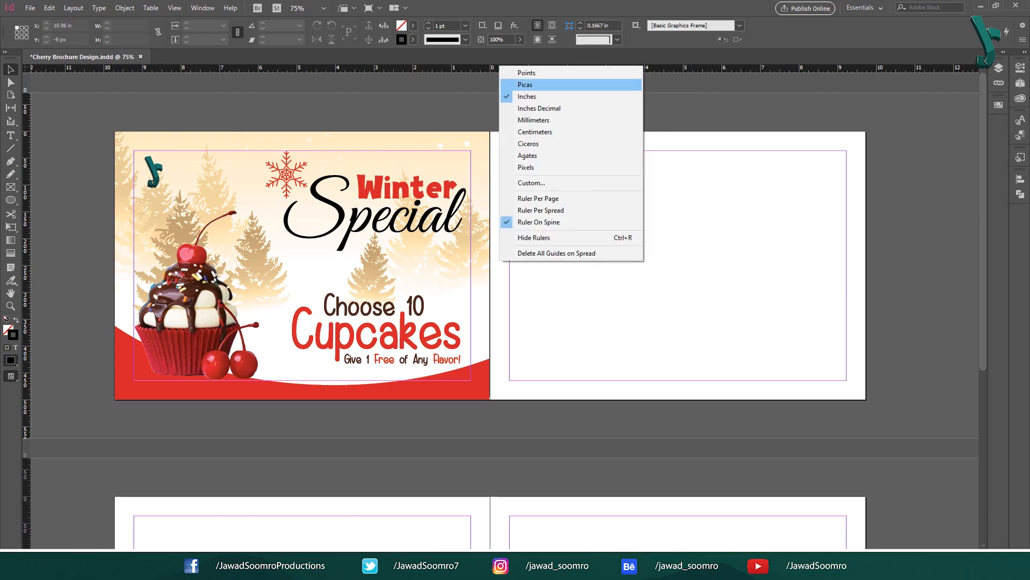
{"action": "left_click", "coordinate": [526, 167]}
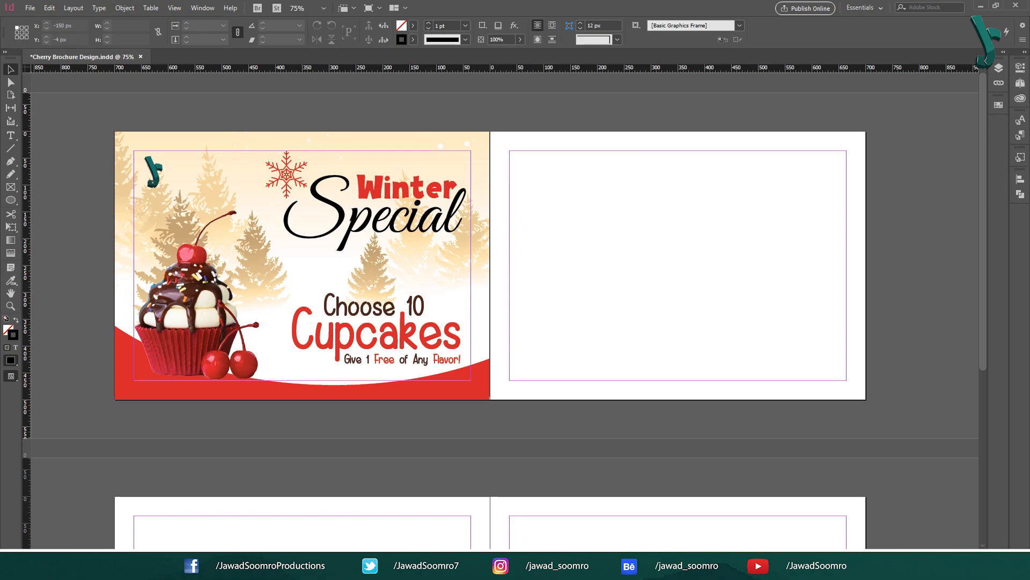
{"action": "left_click_drag", "start_coordinate": [25, 258], "coordinate": [501, 258]}
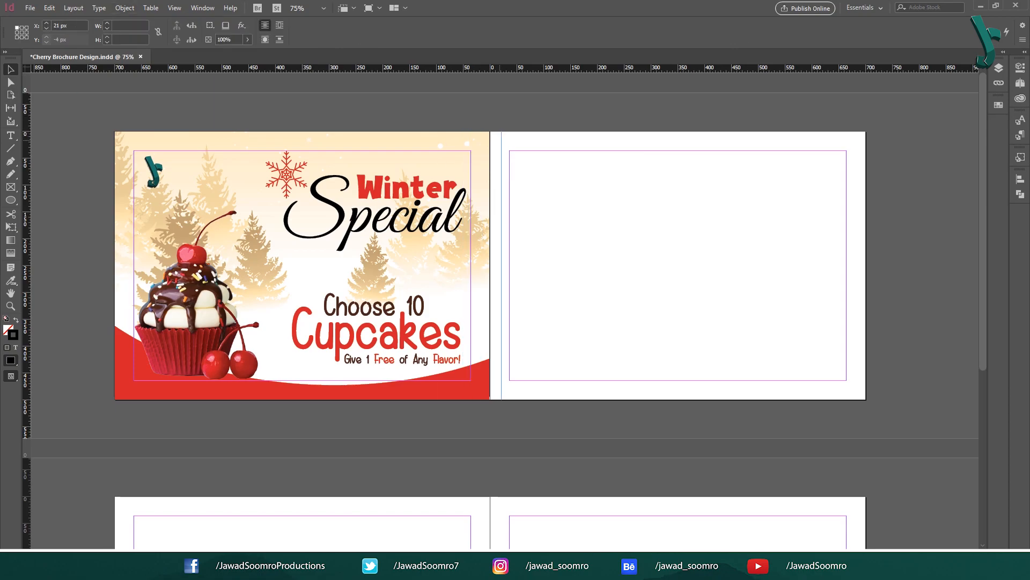
{"action": "left_click_drag", "start_coordinate": [501, 141], "coordinate": [679, 141]}
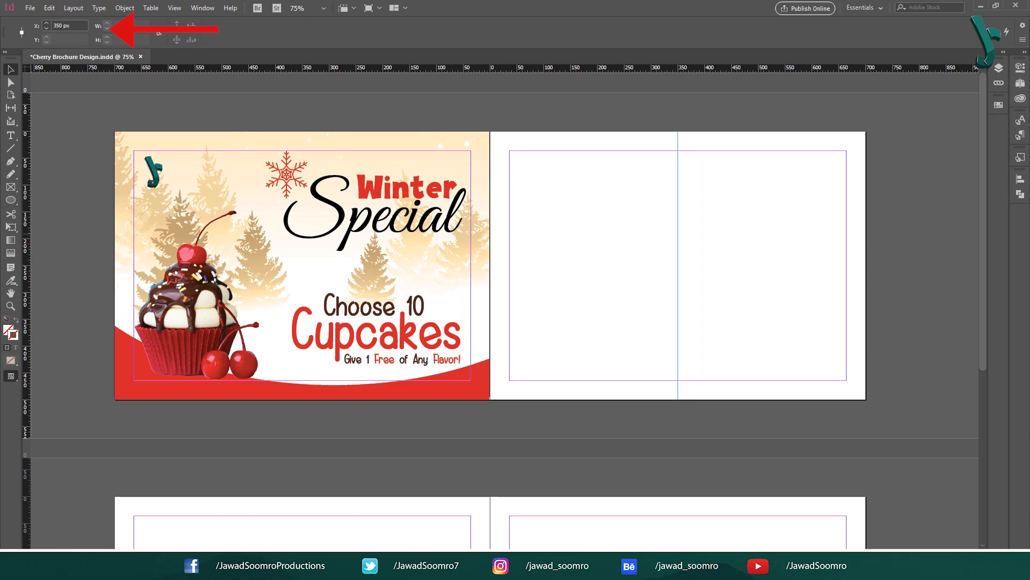
Step: Set the vertical guide's X position to 350 px
{"action": "double_click", "coordinate": [61, 26]}
{"action": "type", "text": "350"}
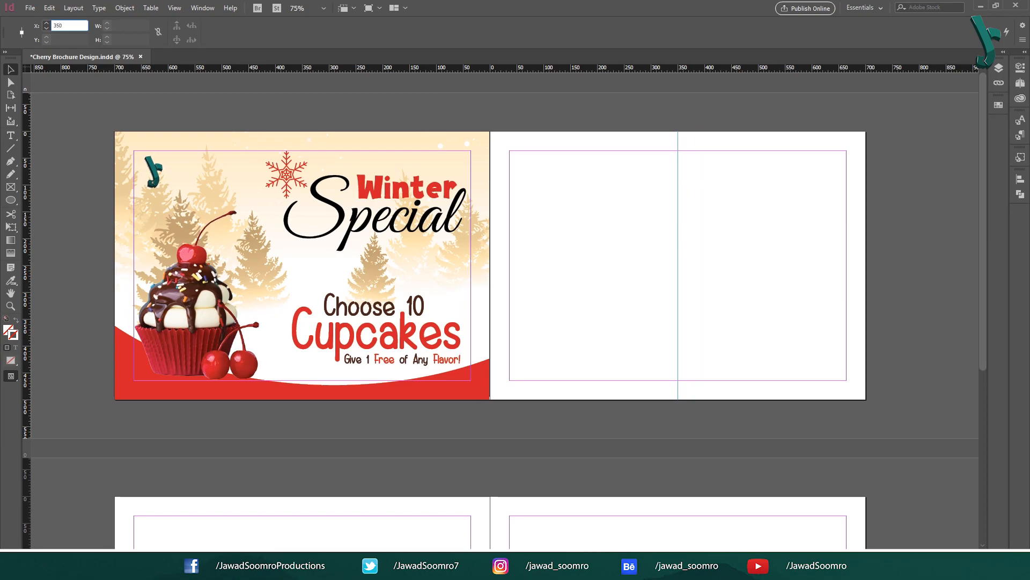
{"action": "key", "text": "Return"}
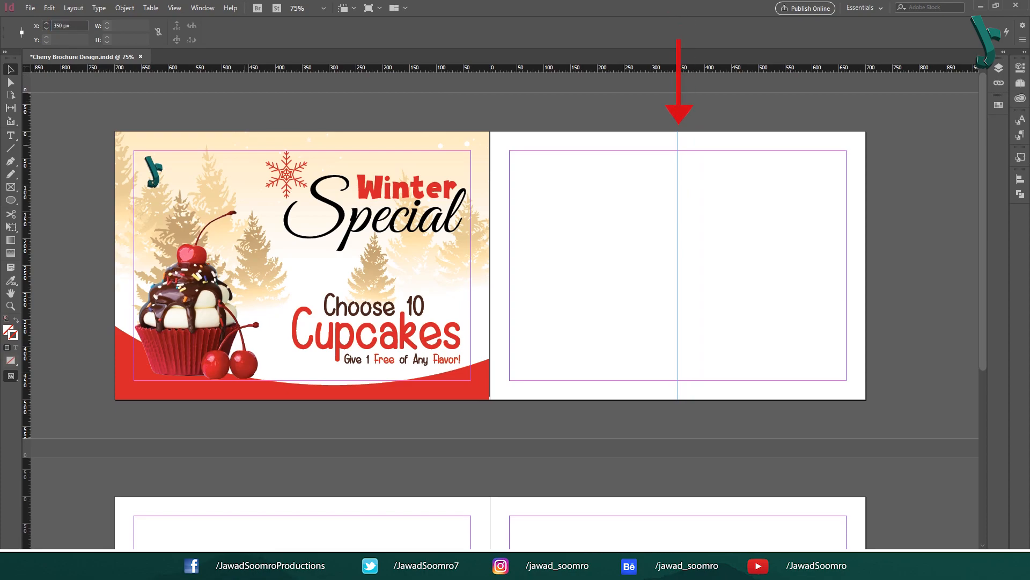
Step: Draw two black, no-stroke rectangles covering the back page on either side of the guide
{"action": "key", "text": "m"}
{"action": "left_click_drag", "start_coordinate": [490, 131], "coordinate": [678, 399]}
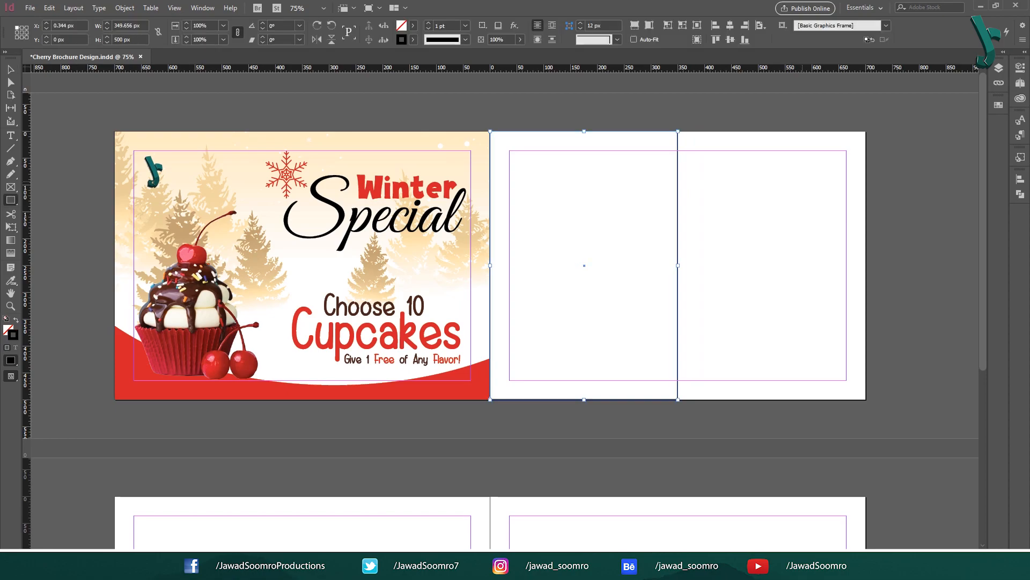
{"action": "key", "text": "shift+x"}
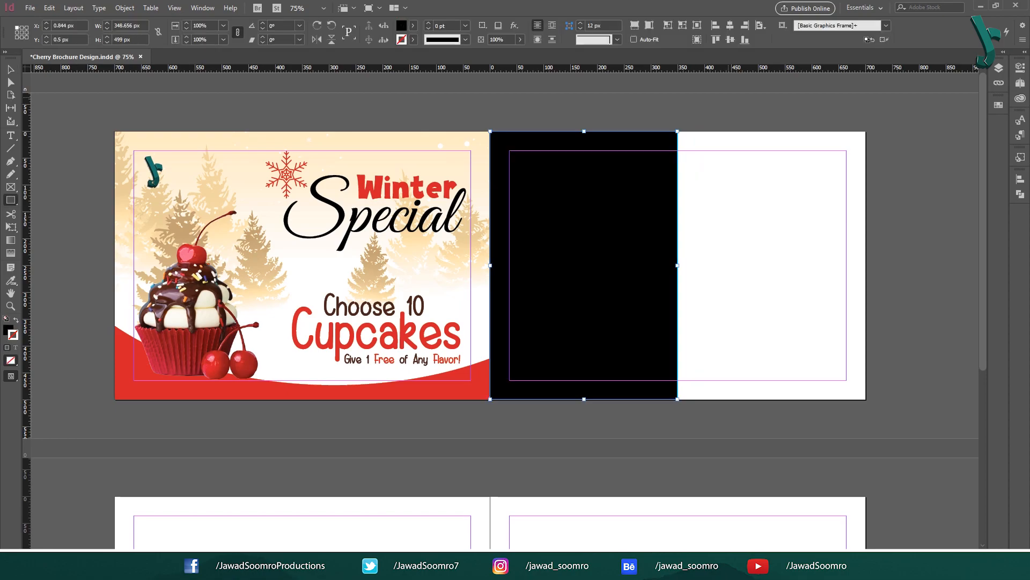
{"action": "left_click_drag", "start_coordinate": [677, 132], "coordinate": [865, 399]}
{"action": "left_click", "coordinate": [10, 70]}
{"action": "left_click", "coordinate": [644, 112]}
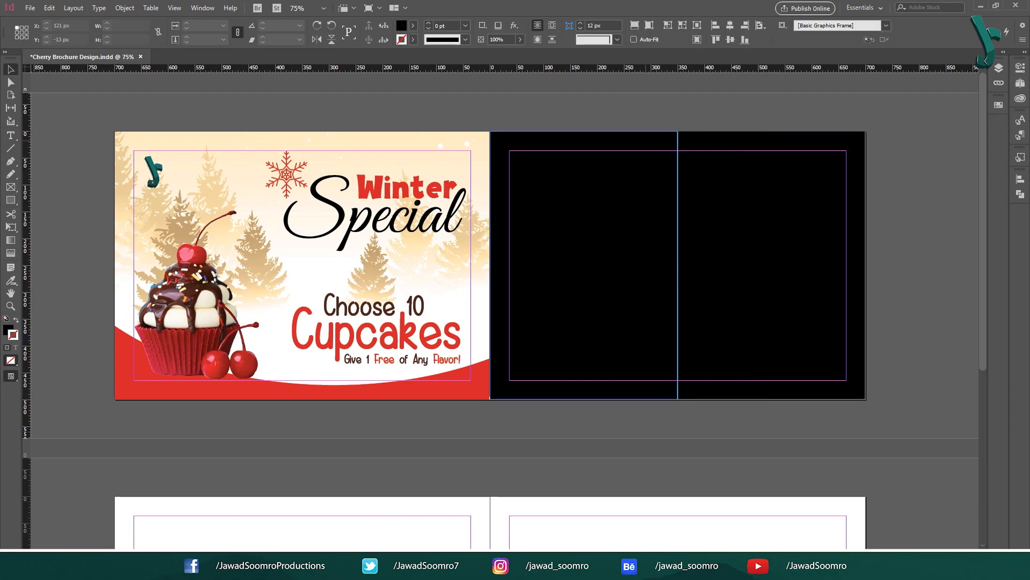
{"action": "left_click", "coordinate": [751, 215]}
{"action": "left_click", "coordinate": [643, 216]}
{"action": "left_click", "coordinate": [751, 215]}
{"action": "left_click", "coordinate": [617, 212]}
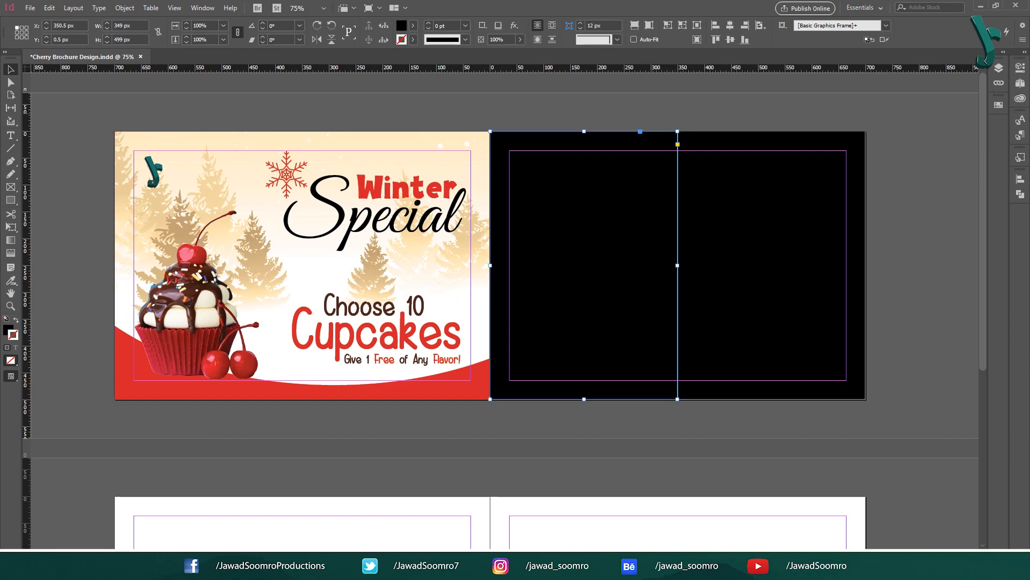
{"action": "left_click", "coordinate": [535, 127]}
{"action": "left_click", "coordinate": [174, 8]}
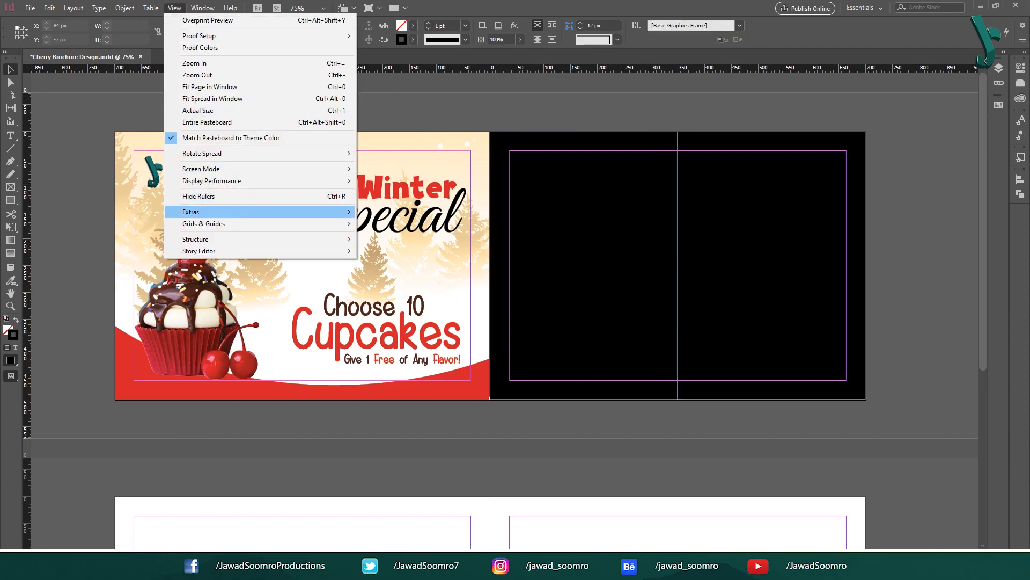
Step: Leave the Grids & Guides options unchanged and select the bottom-right yellow box
{"action": "mouse_move", "coordinate": [225, 223]}
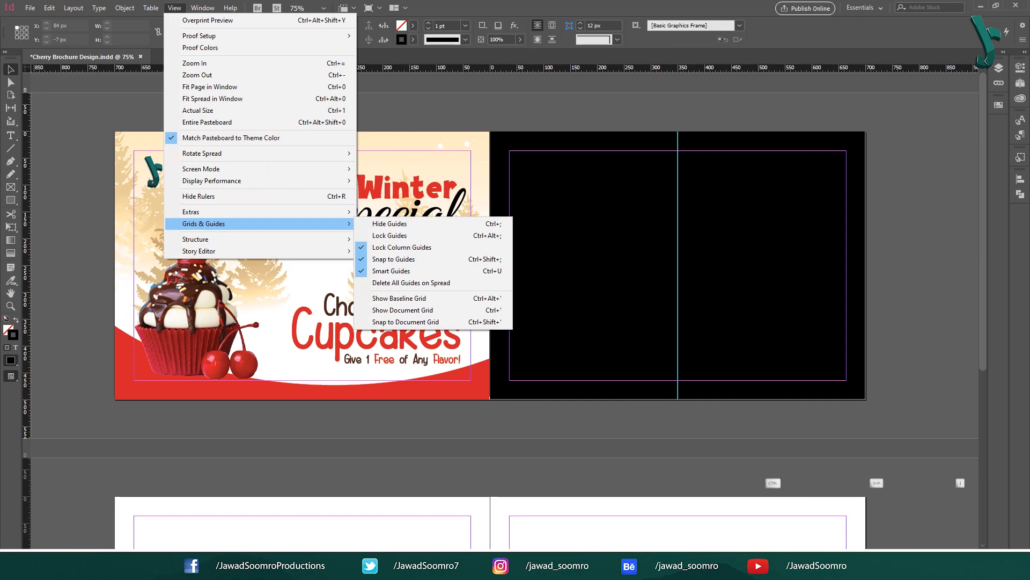
{"action": "left_click", "coordinate": [610, 108]}
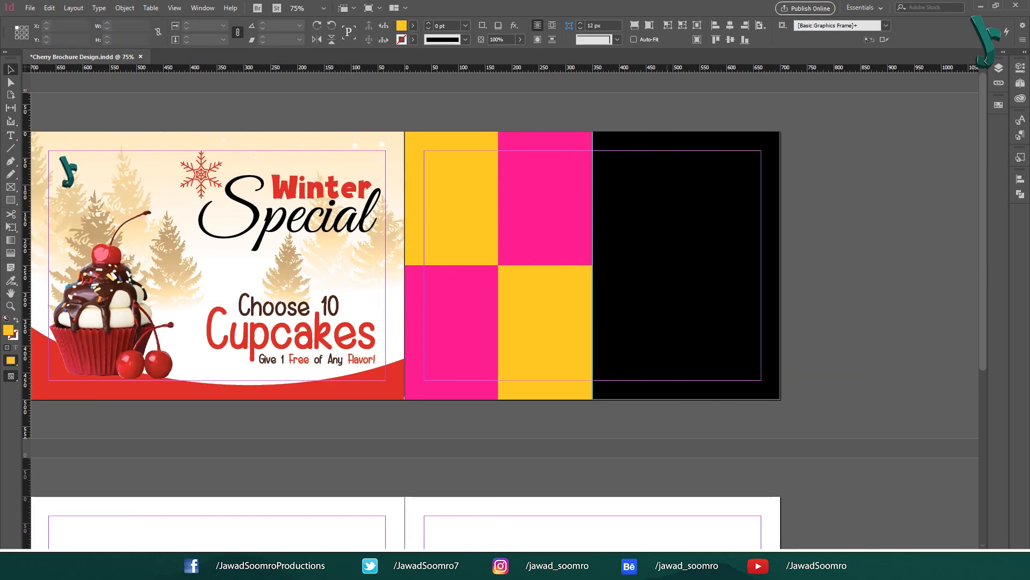
{"action": "left_click", "coordinate": [551, 323]}
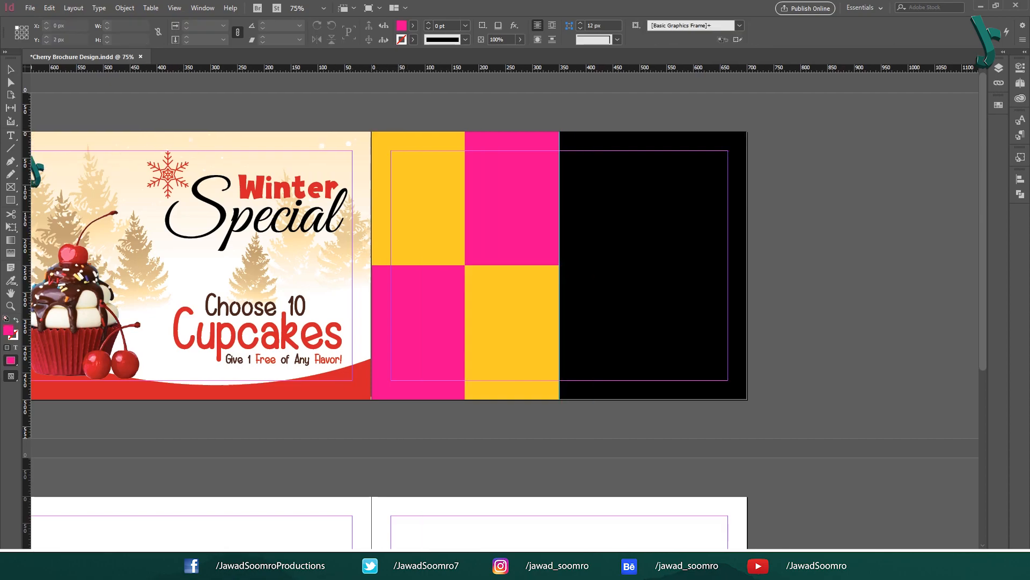
Step: Fit the milkshake photo into the top-left square and the cupcake photo into the lower middle square
{"action": "left_click_drag", "start_coordinate": [371, 131], "coordinate": [465, 271]}
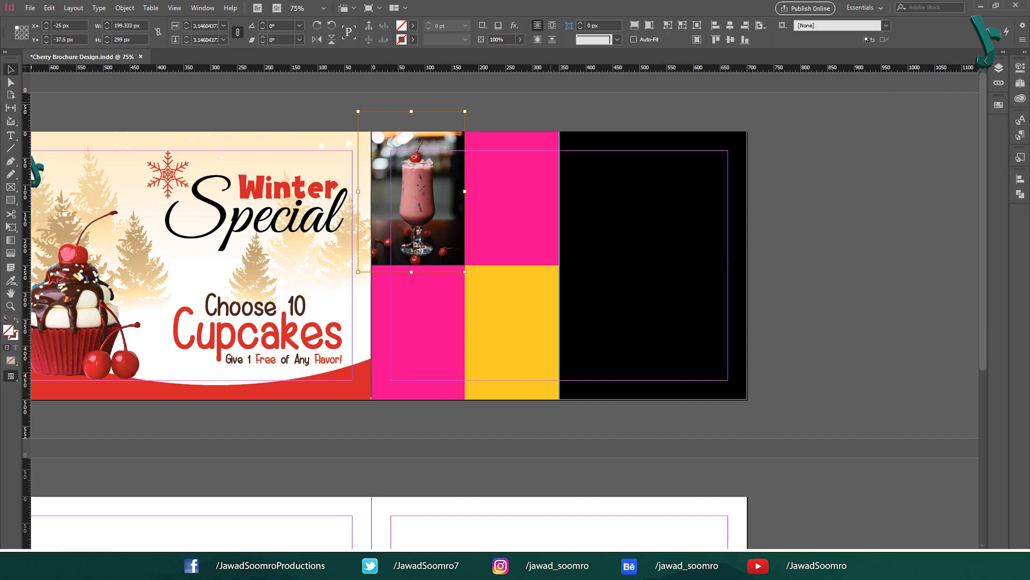
{"action": "key", "text": "ctrl+shift+a"}
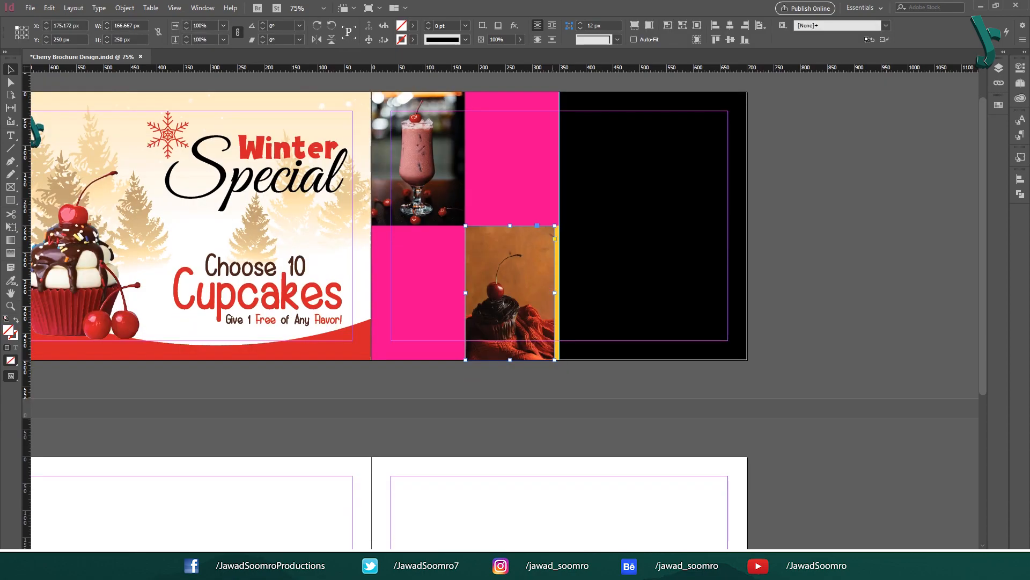
{"action": "left_click_drag", "start_coordinate": [561, 369], "coordinate": [560, 367]}
{"action": "key", "text": "ctrl+shift+a"}
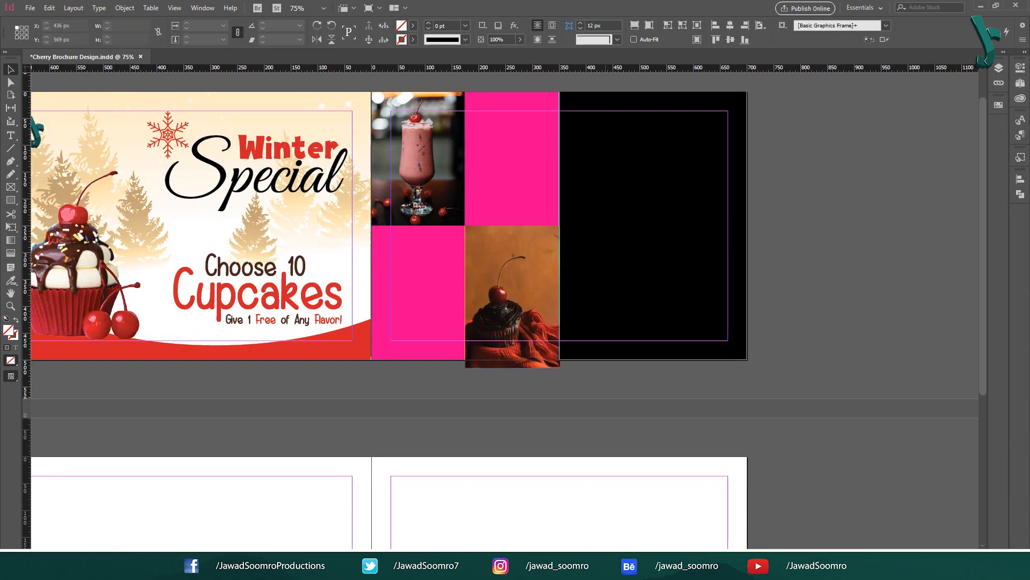
{"action": "left_click_drag", "start_coordinate": [512, 296], "coordinate": [513, 288]}
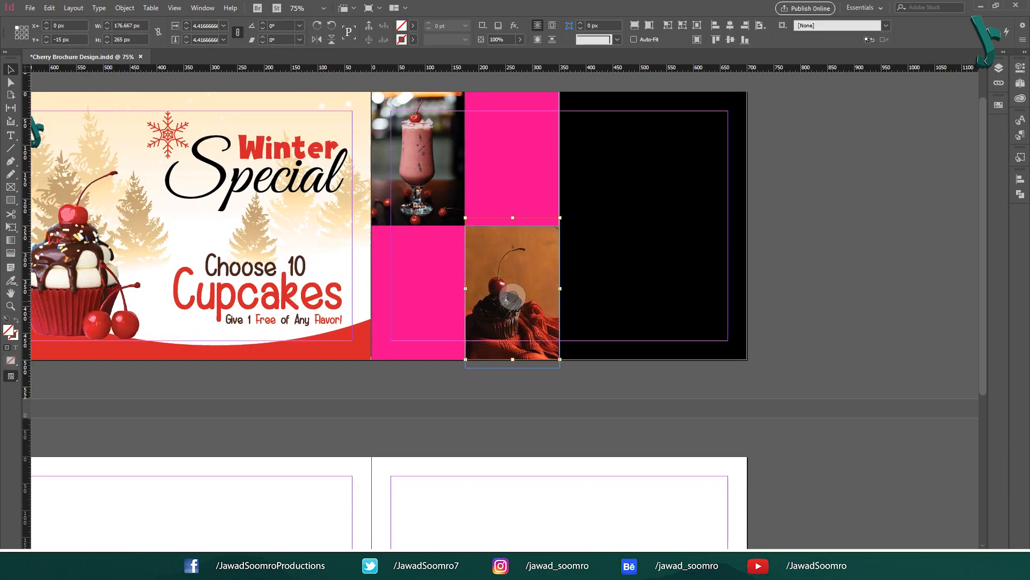
{"action": "double_click", "coordinate": [513, 289]}
Step: Recolour the two pink squares with the Dark Chocolate Color and Cherry & Brown swatches
{"action": "left_click", "coordinate": [637, 404]}
{"action": "left_click", "coordinate": [529, 196]}
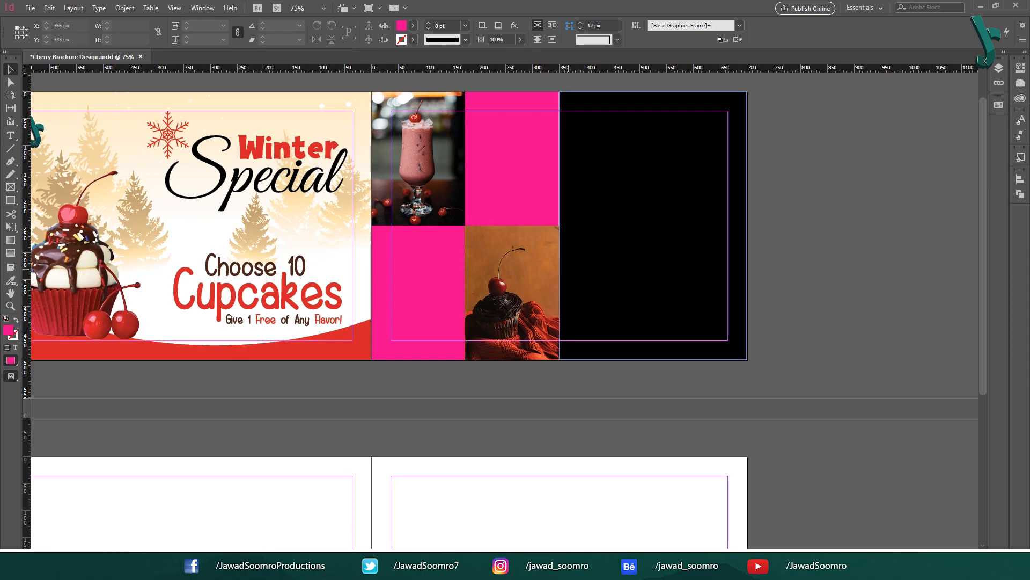
{"action": "left_click", "coordinate": [597, 226]}
{"action": "left_click", "coordinate": [521, 322]}
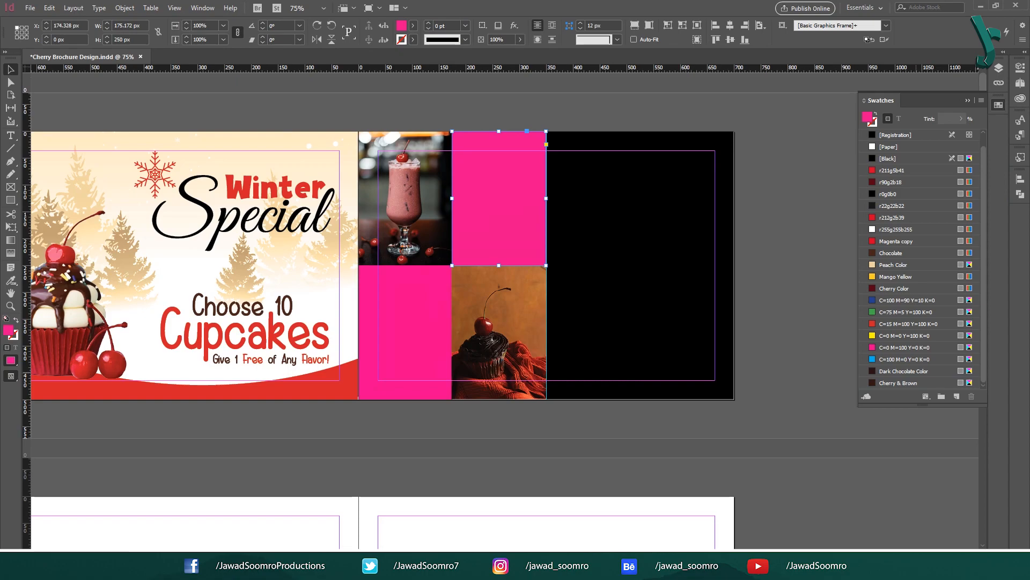
{"action": "left_click", "coordinate": [907, 371]}
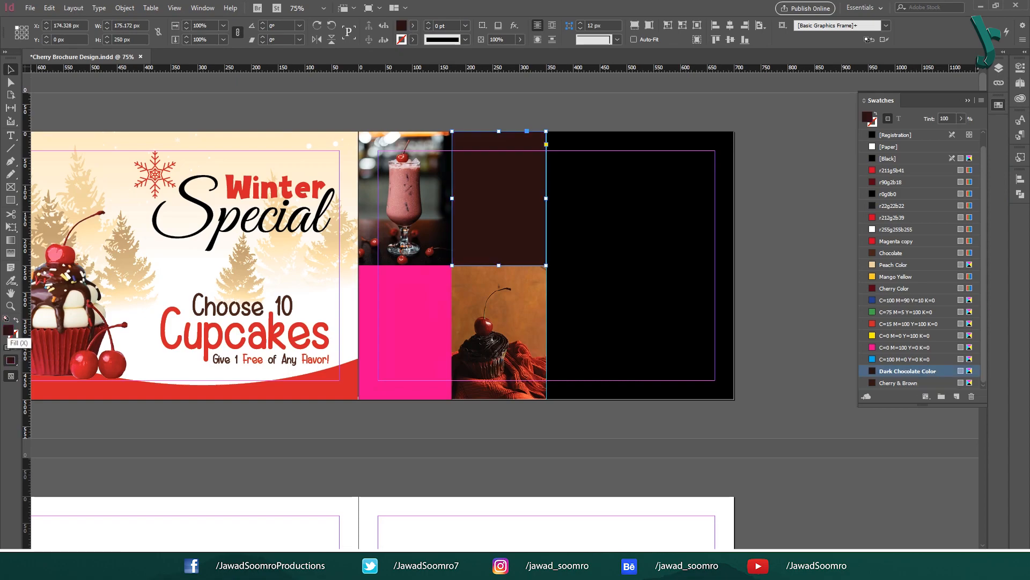
{"action": "double_click", "coordinate": [9, 329]}
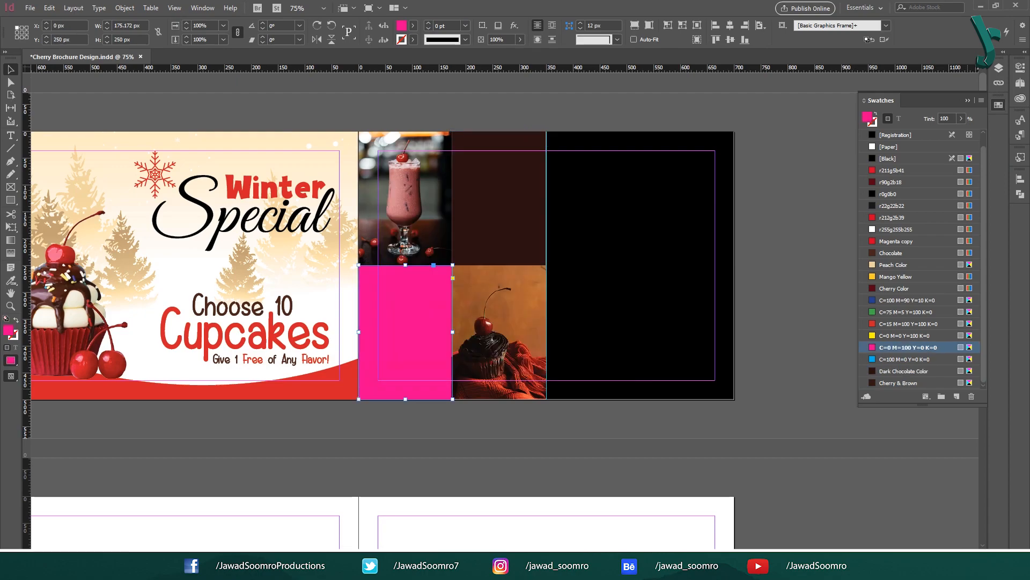
{"action": "left_click", "coordinate": [924, 383]}
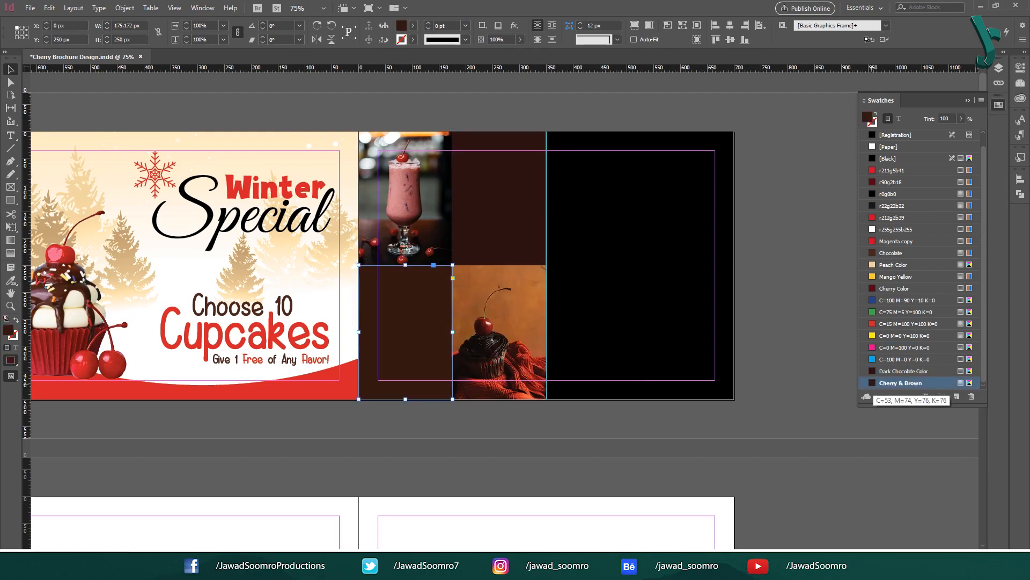
{"action": "double_click", "coordinate": [8, 330]}
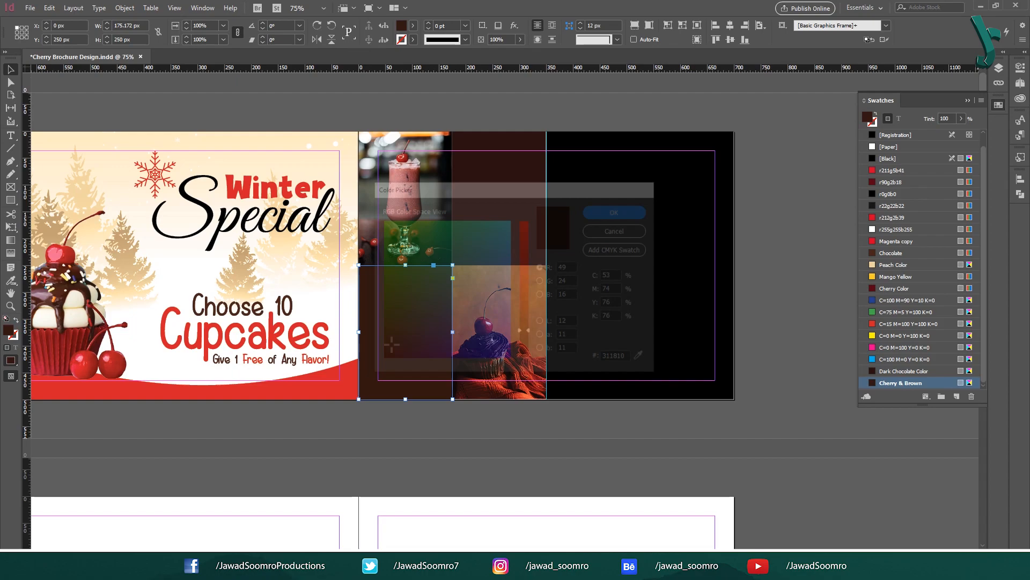
{"action": "double_click", "coordinate": [618, 359]}
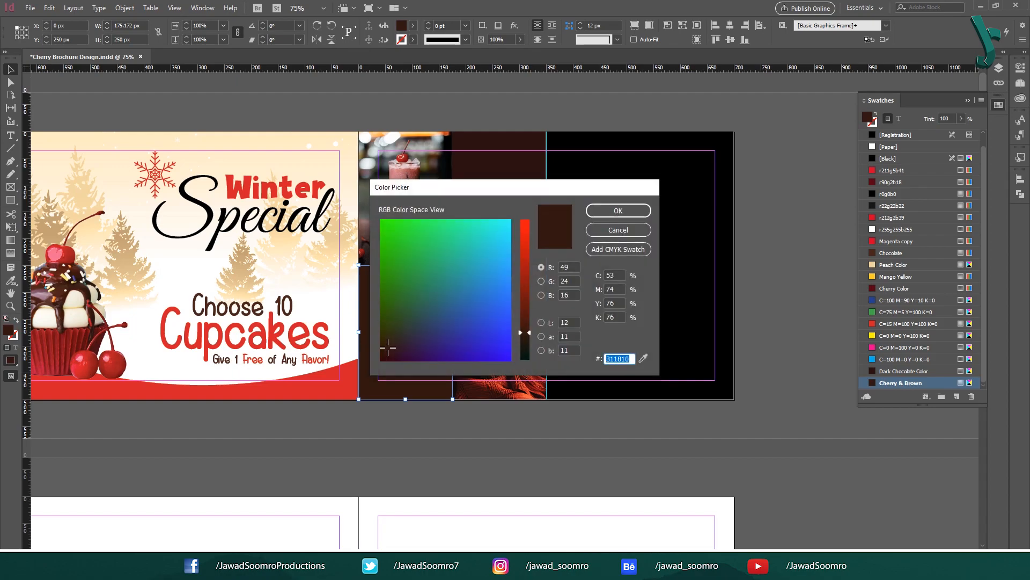
{"action": "key", "text": "Escape"}
{"action": "key", "text": "t"}
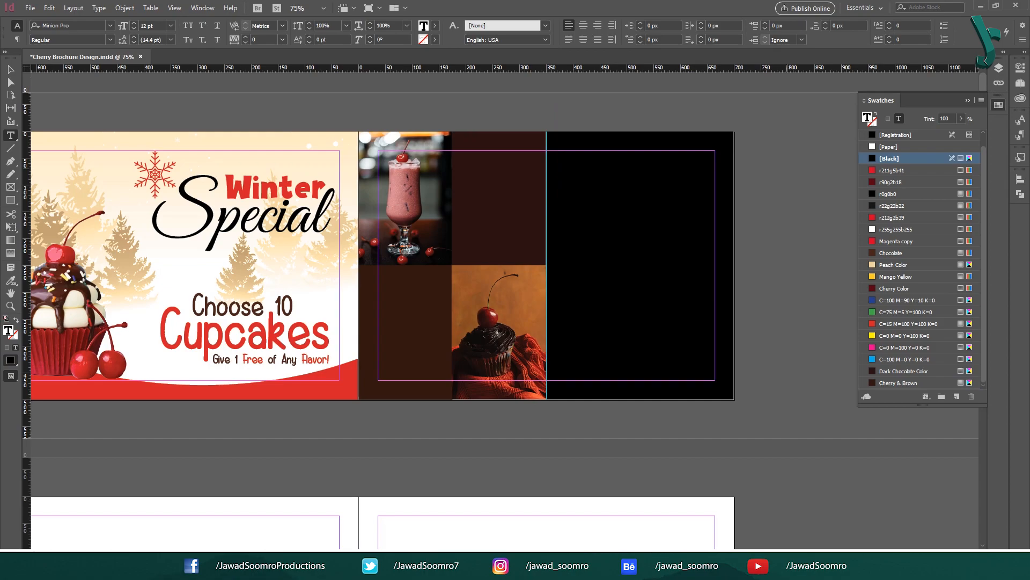
Step: Type 'Blush Cherry Blossom Bliss', apply Back Cover Slogans style, and centre it on the top-right brown square
{"action": "type", "text": "Blush Cherry Blossom Bliss"}
{"action": "key", "text": "Escape"}
{"action": "left_click", "coordinate": [1020, 135]}
{"action": "left_click", "coordinate": [925, 260]}
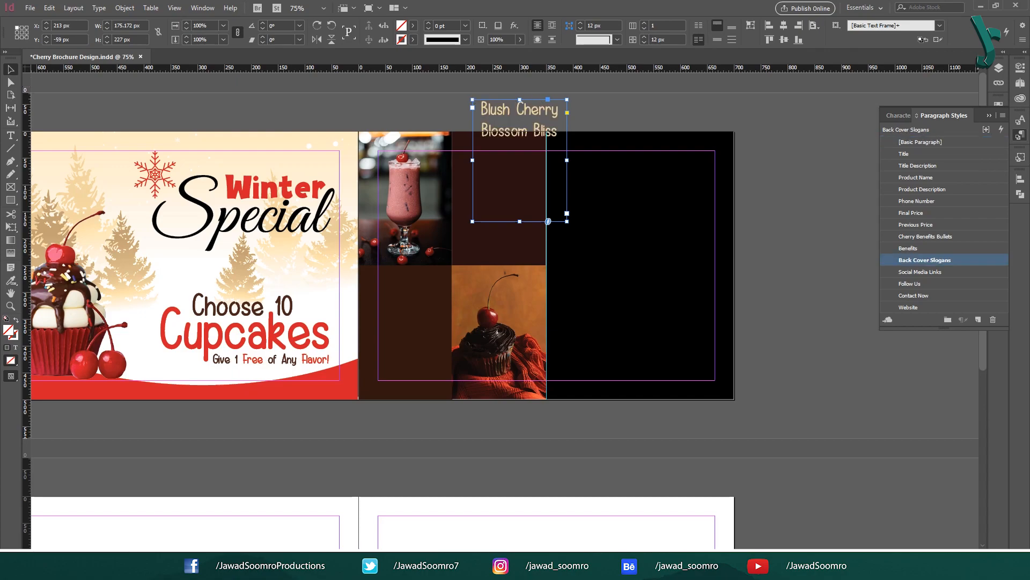
{"action": "left_click", "coordinate": [548, 87]}
{"action": "left_click_drag", "start_coordinate": [520, 121], "coordinate": [500, 186]}
{"action": "left_click_drag", "start_coordinate": [547, 225], "coordinate": [499, 200]}
{"action": "left_click_drag", "start_coordinate": [499, 268], "coordinate": [499, 245]}
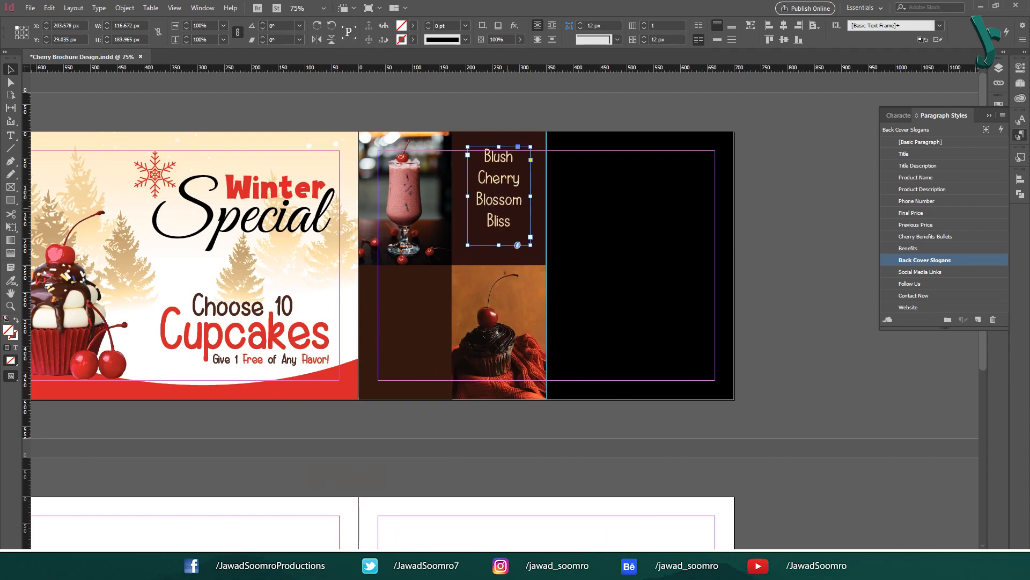
{"action": "left_click_drag", "start_coordinate": [507, 208], "coordinate": [499, 210]}
Step: Copy the slogan onto the lower-left brown square and change it to 'Where Cherries & Smiles Unite'
{"action": "left_click", "coordinate": [509, 102]}
{"action": "left_click_drag", "start_coordinate": [499, 257], "coordinate": [499, 247]}
{"action": "left_click_drag", "start_coordinate": [499, 204], "coordinate": [409, 325]}
{"action": "double_click", "coordinate": [409, 344]}
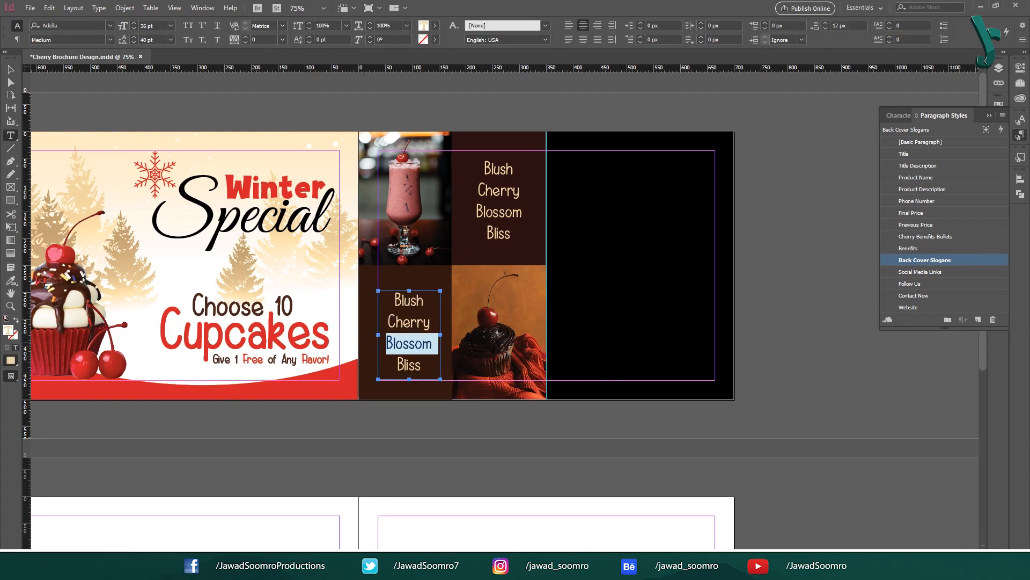
{"action": "key", "text": "ctrl+a"}
{"action": "type", "text": "Where"}
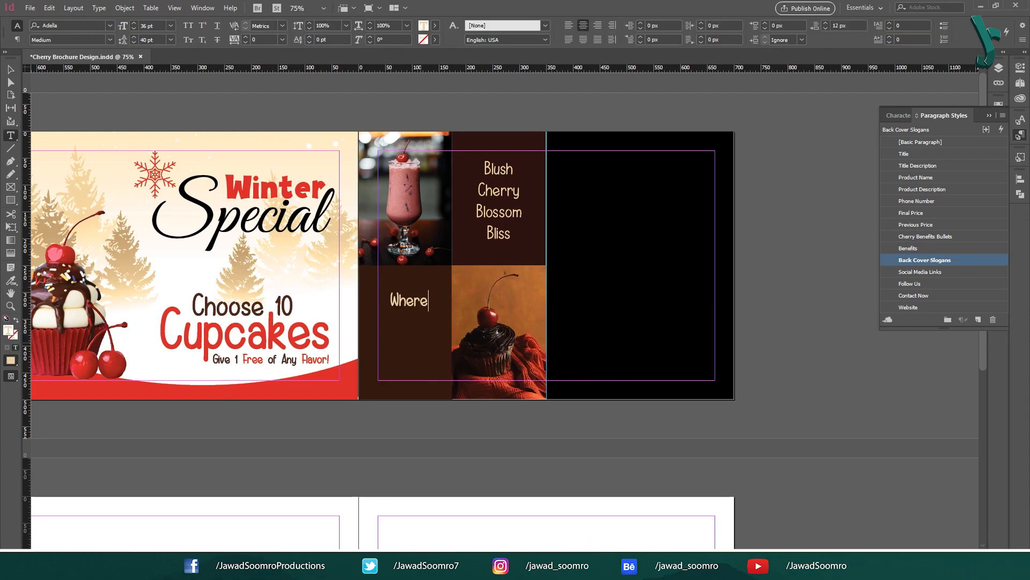
{"action": "type", "text": " Cherries & Smi"}
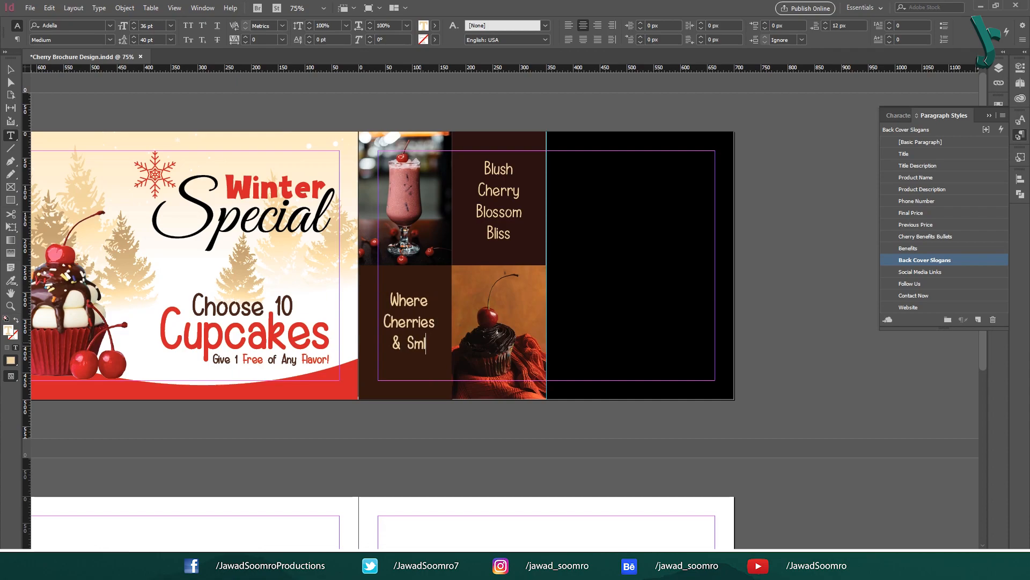
{"action": "type", "text": "les Unite"}
{"action": "key", "text": "Escape"}
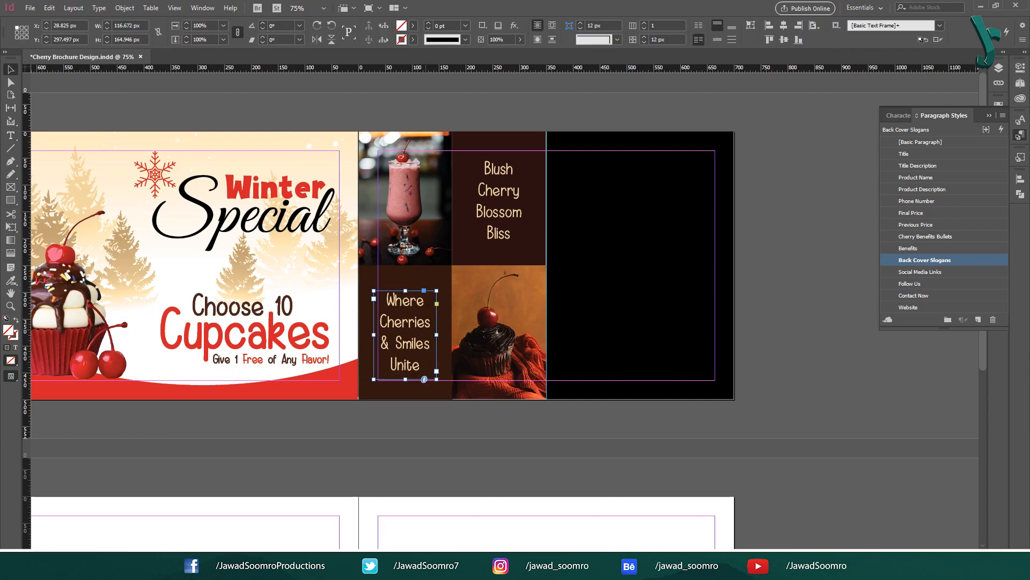
{"action": "key", "text": "ctrl+shift+a"}
{"action": "scroll", "coordinate": [537, 322], "scroll_direction": "right", "scroll_amount": 3}
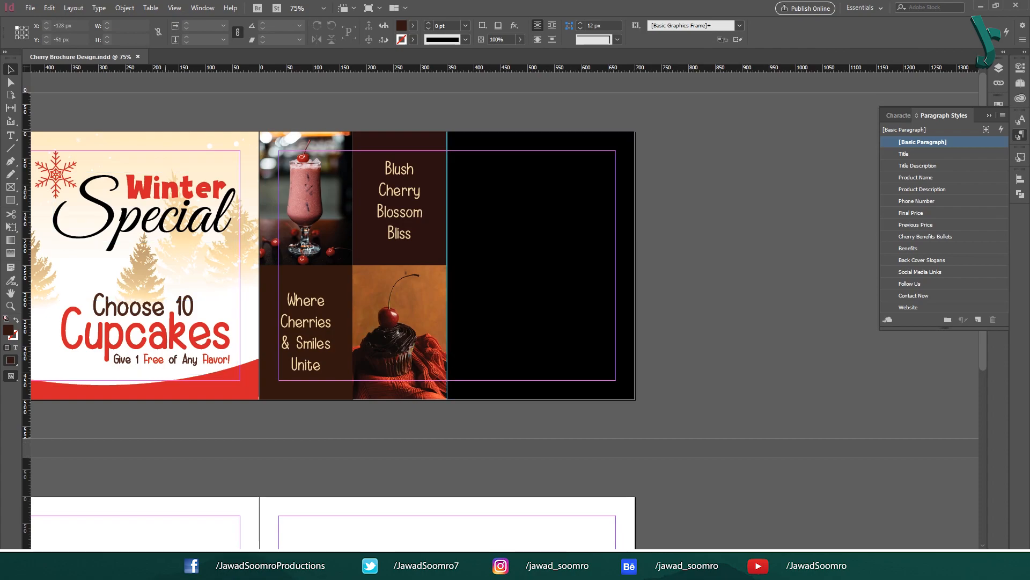
Step: Delete the black panel and draw a new full-height rectangle over the right-hand area
{"action": "left_click_drag", "start_coordinate": [489, 215], "coordinate": [612, 221]}
{"action": "key", "text": "ctrl+z"}
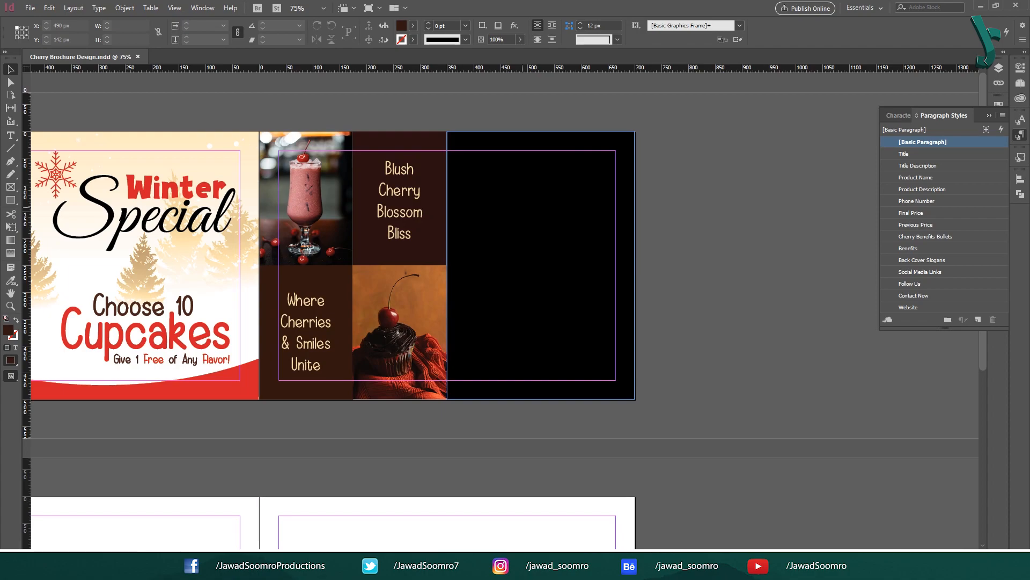
{"action": "left_click_drag", "start_coordinate": [522, 208], "coordinate": [523, 214]}
{"action": "key", "text": "Delete"}
{"action": "key", "text": "m"}
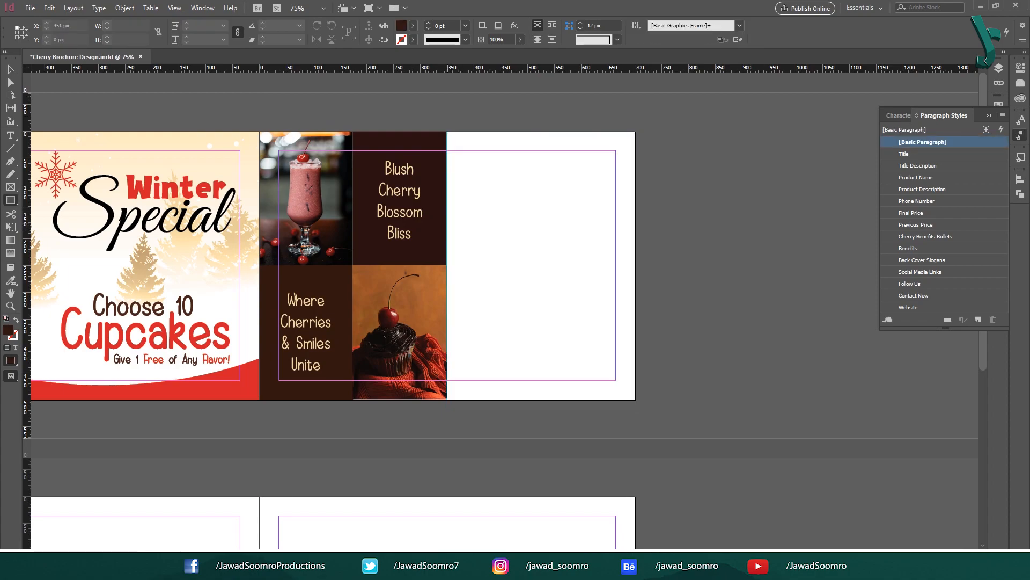
{"action": "left_click_drag", "start_coordinate": [447, 131], "coordinate": [635, 399]}
Step: Fill the new rectangle with dark red #730010 and lock it in place
{"action": "key", "text": "v"}
{"action": "double_click", "coordinate": [9, 330]}
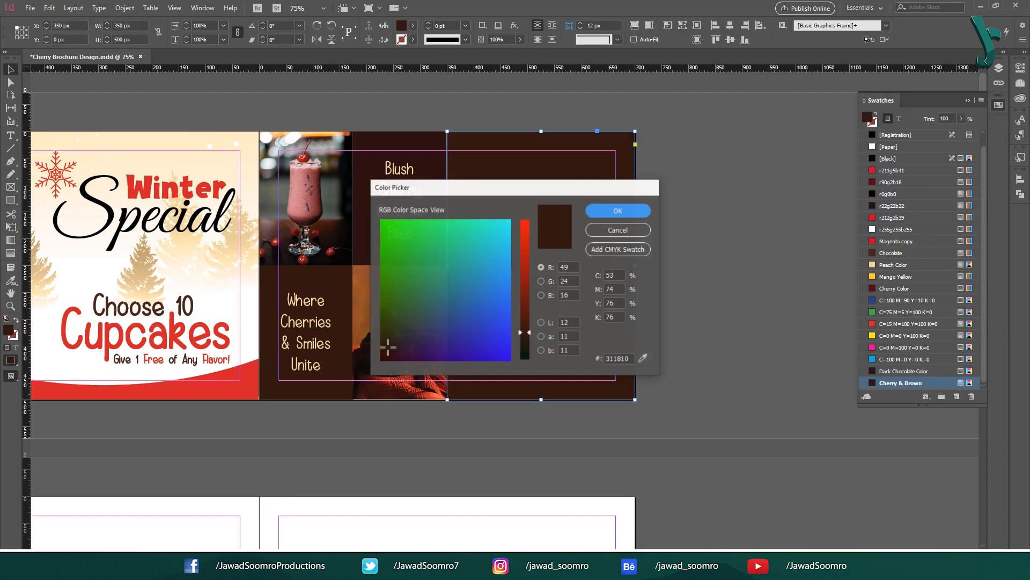
{"action": "left_click", "coordinate": [620, 359]}
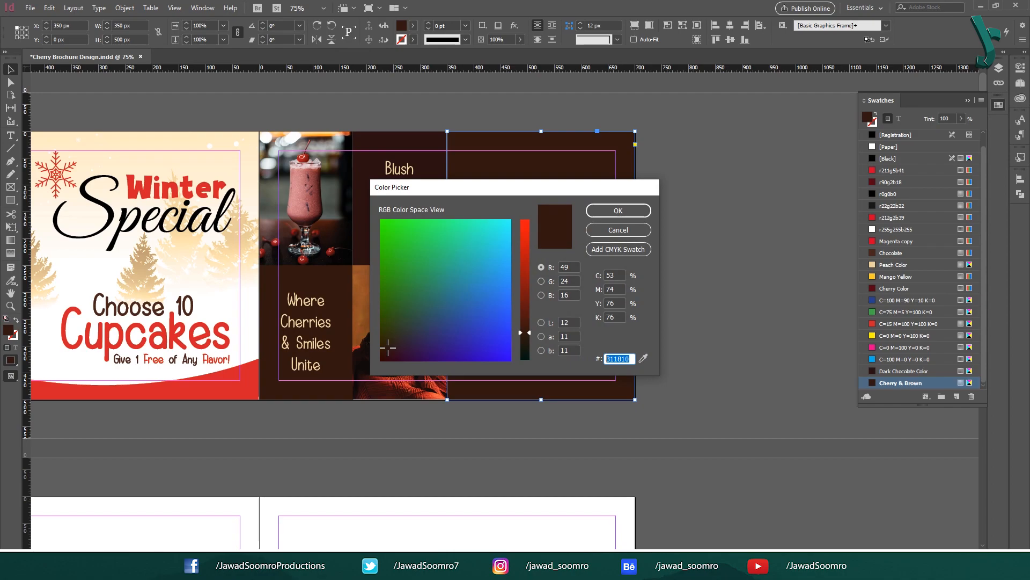
{"action": "type", "text": "730010"}
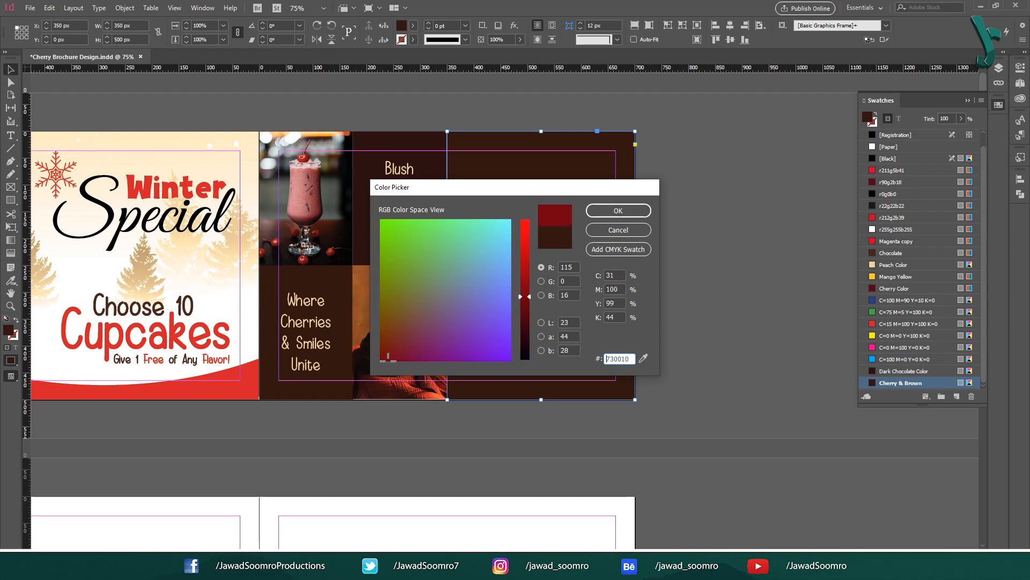
{"action": "key", "text": "Return"}
{"action": "key", "text": "ctrl+l"}
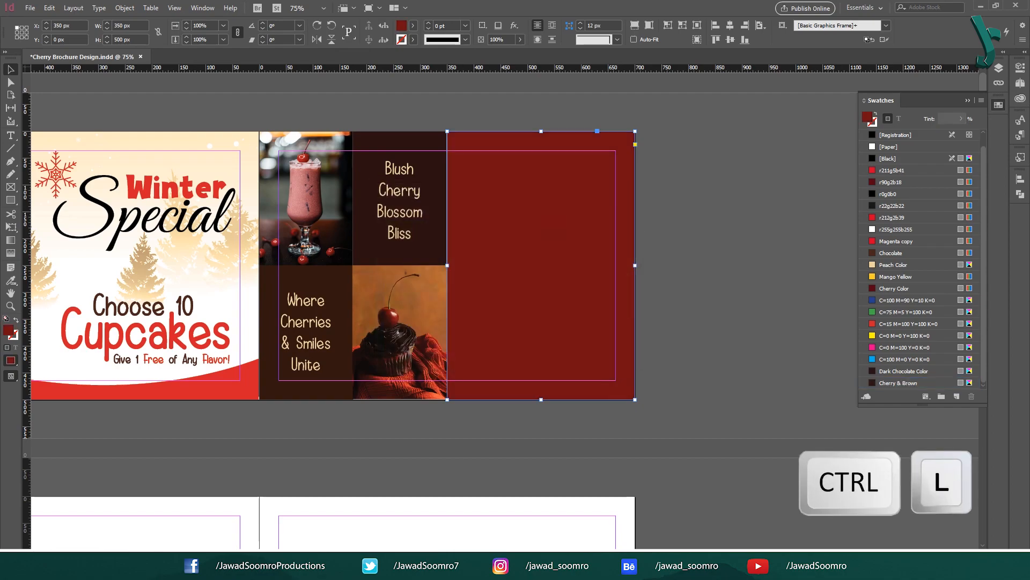
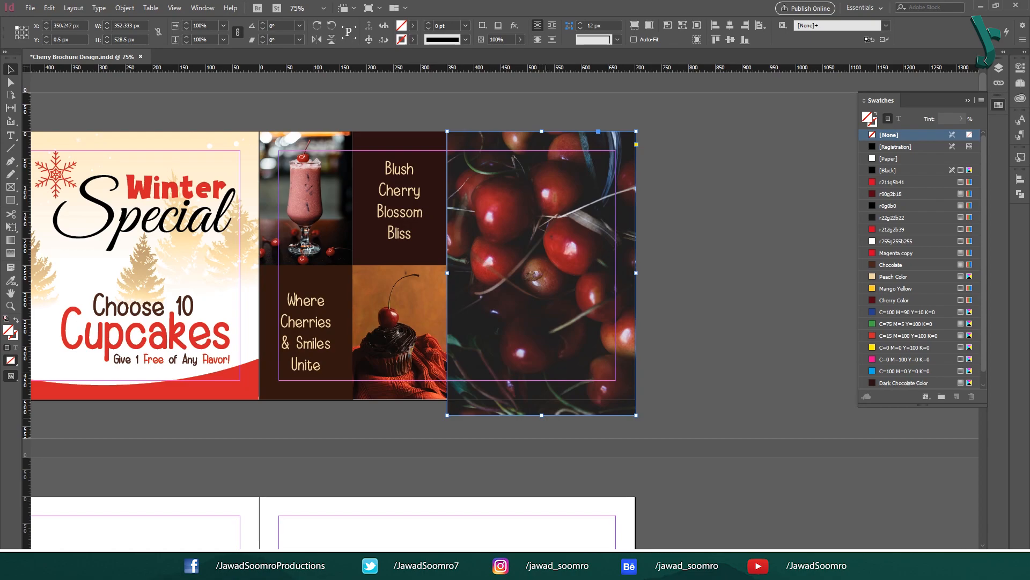
Step: Trim the cherries photo's bottom edge up to the page edge
{"action": "left_click_drag", "start_coordinate": [542, 414], "coordinate": [541, 399]}
{"action": "left_click", "coordinate": [695, 267]}
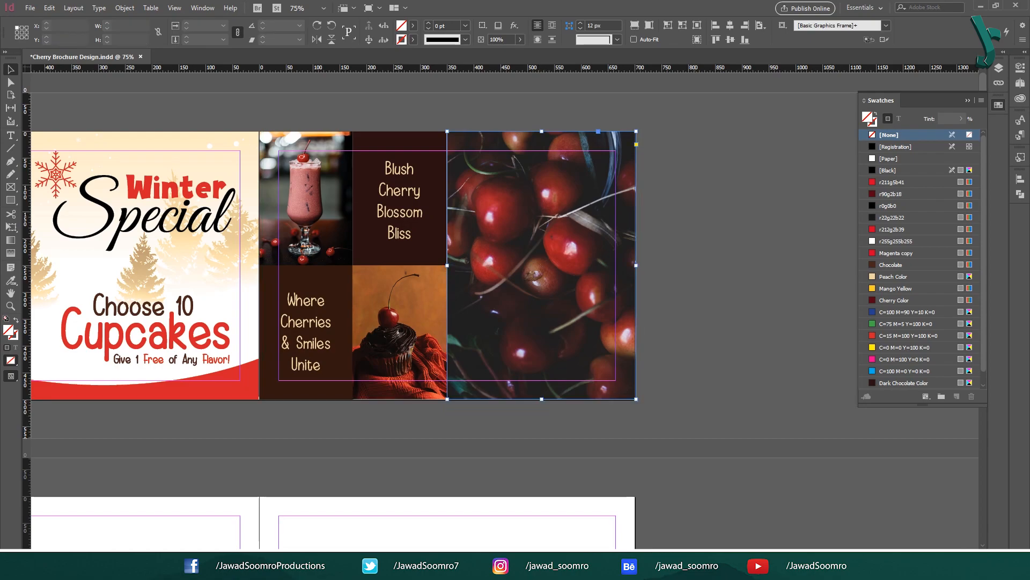
{"action": "left_click", "coordinate": [584, 267]}
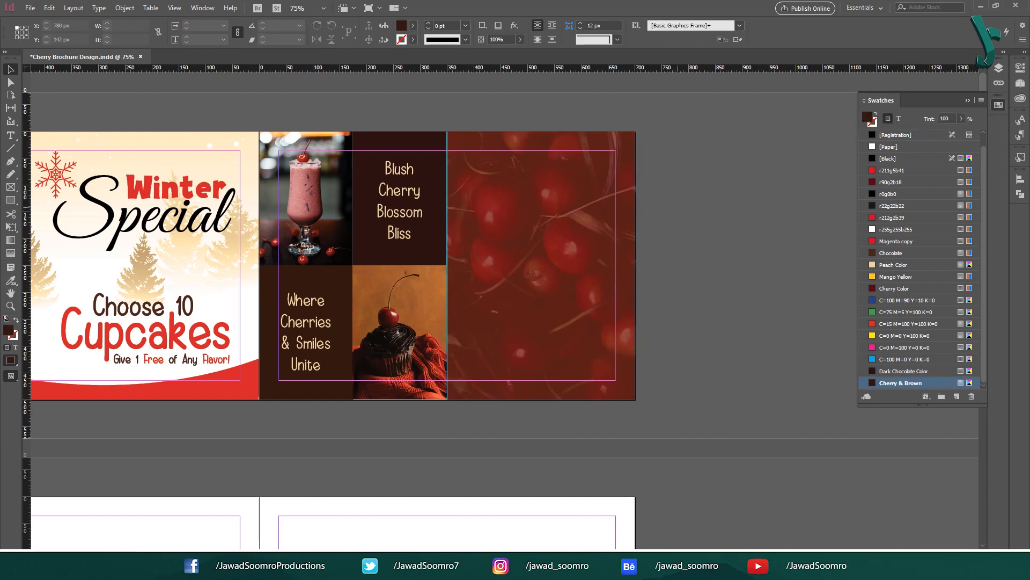
Step: Draw a rectangle near the top of the cherries panel
{"action": "left_click_drag", "start_coordinate": [677, 207], "coordinate": [617, 263]}
{"action": "left_click", "coordinate": [675, 199]}
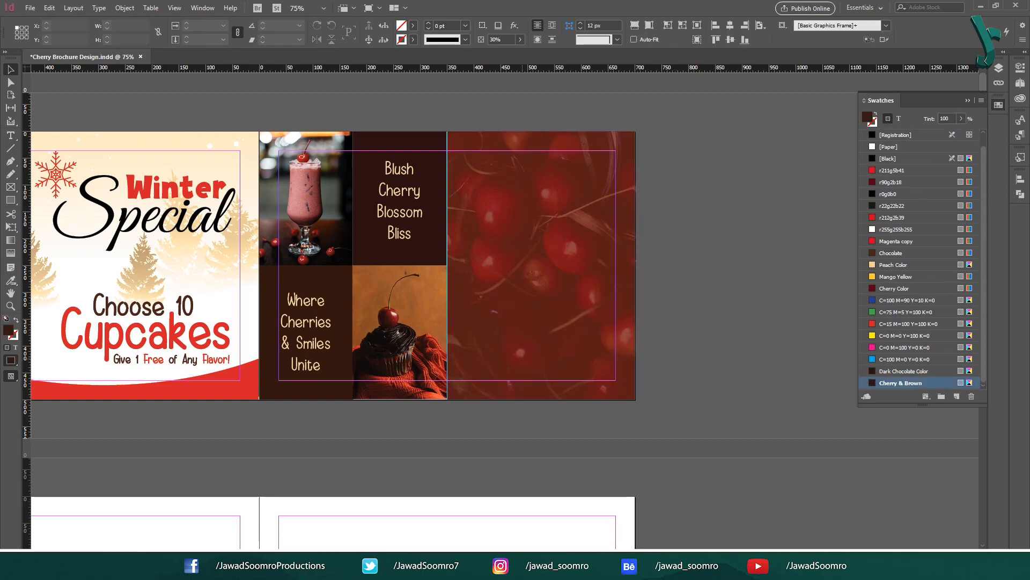
{"action": "left_click", "coordinate": [11, 200]}
{"action": "left_click_drag", "start_coordinate": [466, 172], "coordinate": [600, 211]}
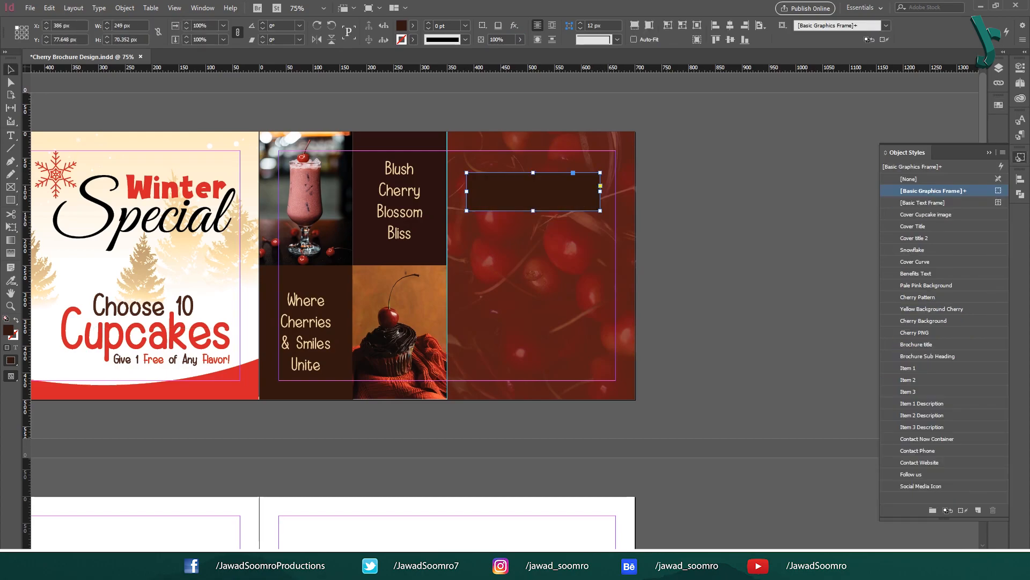
Step: Style the rectangle as Contact Now Container and label it CONTACT NOW in Eachtar 50 pt
{"action": "left_click", "coordinate": [941, 437]}
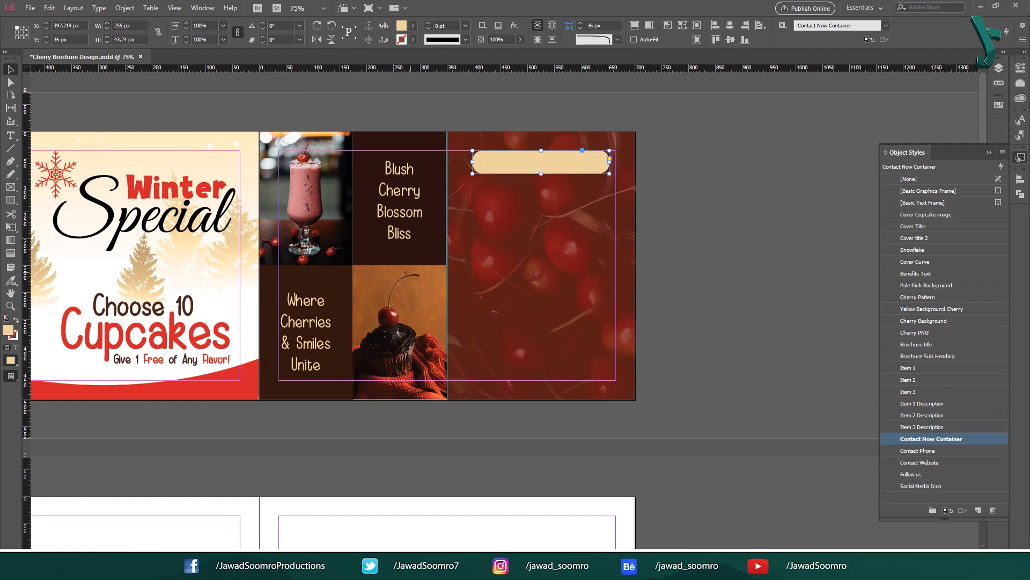
{"action": "left_click", "coordinate": [843, 301]}
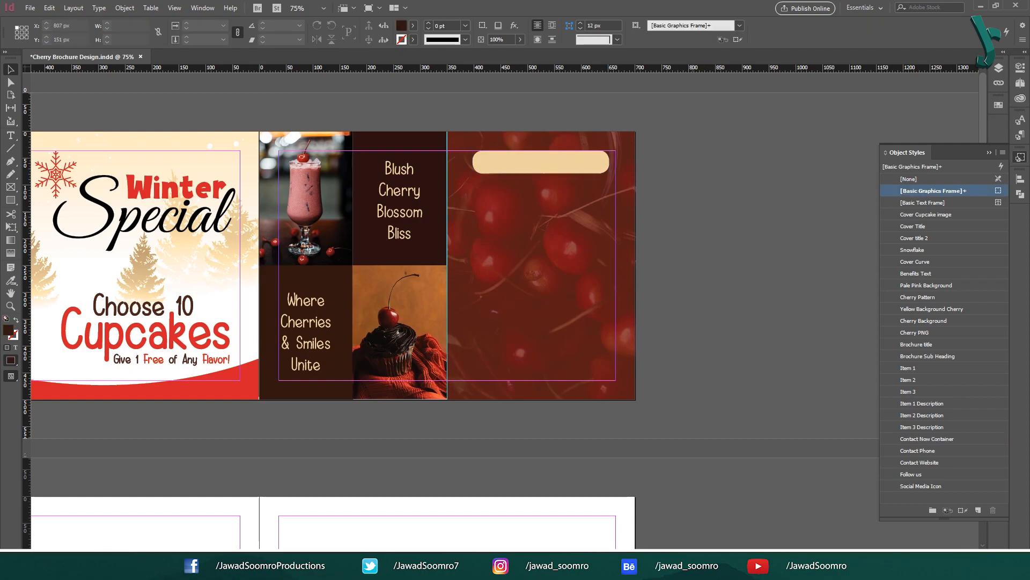
{"action": "key", "text": "F5"}
{"action": "key", "text": "t"}
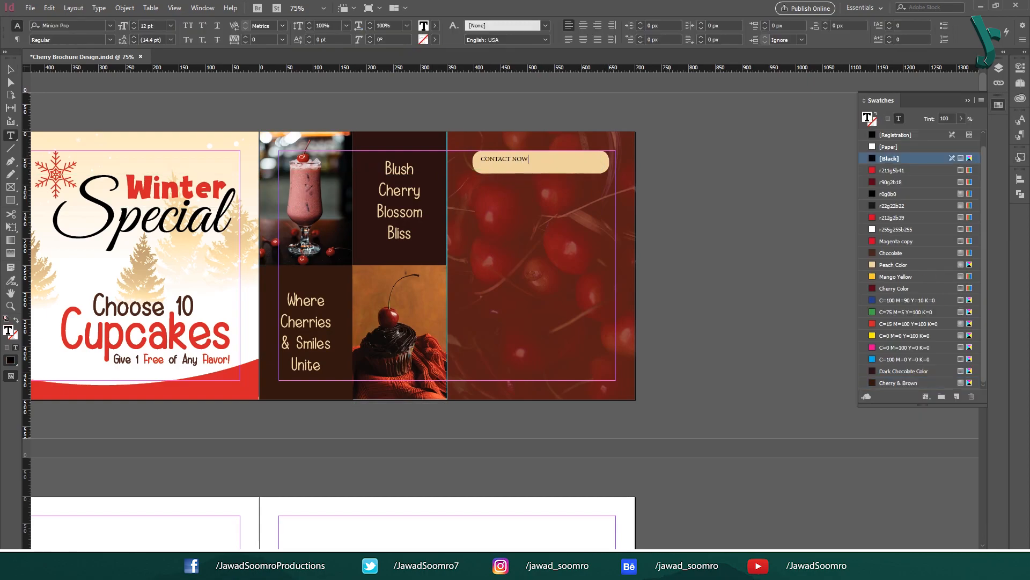
{"action": "key", "text": "ctrl+a"}
{"action": "left_click", "coordinate": [67, 26]}
{"action": "type", "text": "EACHTA"}
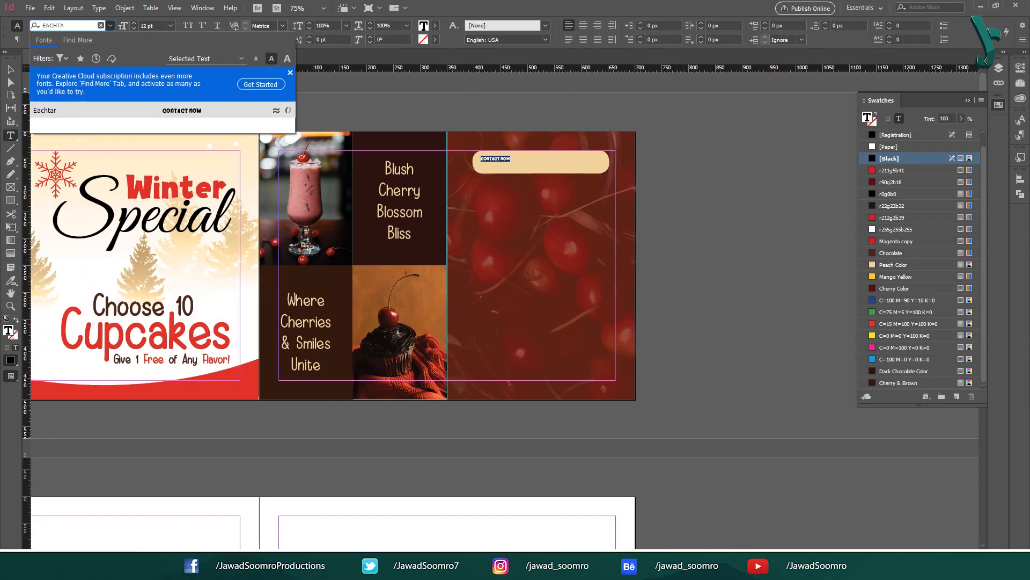
{"action": "key", "text": "Tab"}
{"action": "key", "text": "Tab"}
{"action": "type", "text": "50"}
{"action": "key", "text": "Tab"}
{"action": "key", "text": "Escape"}
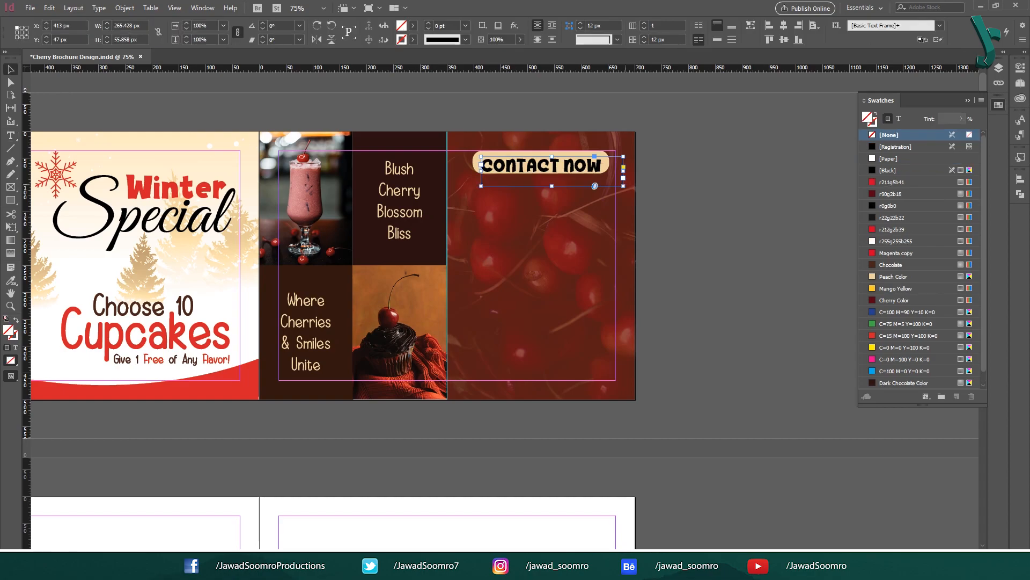
{"action": "left_click", "coordinate": [888, 170]}
Step: Paste phone and globe icons under CONTACT NOW with Contact Phone and Contact Website styles
{"action": "left_click", "coordinate": [893, 300]}
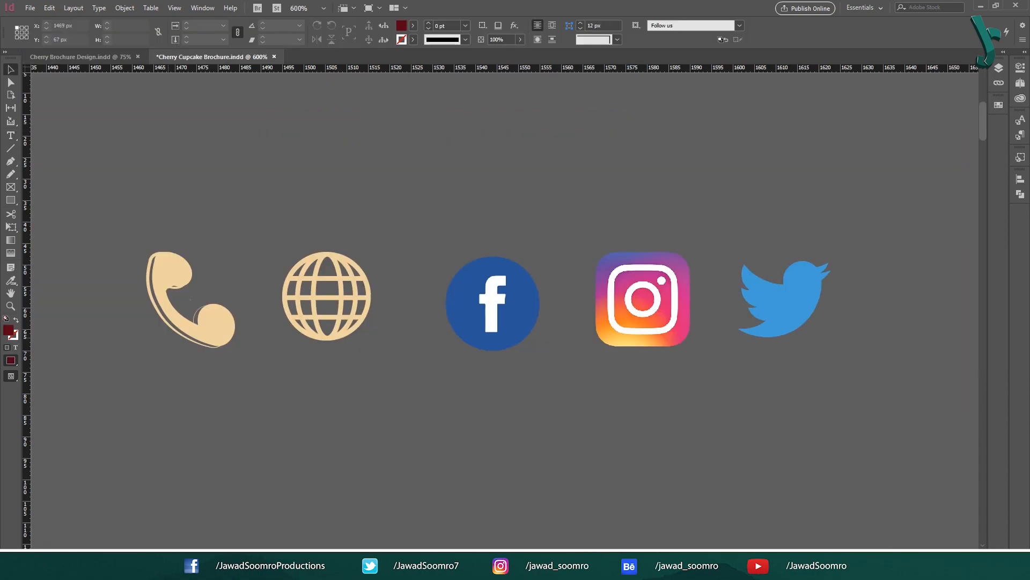
{"action": "left_click", "coordinate": [190, 299]}
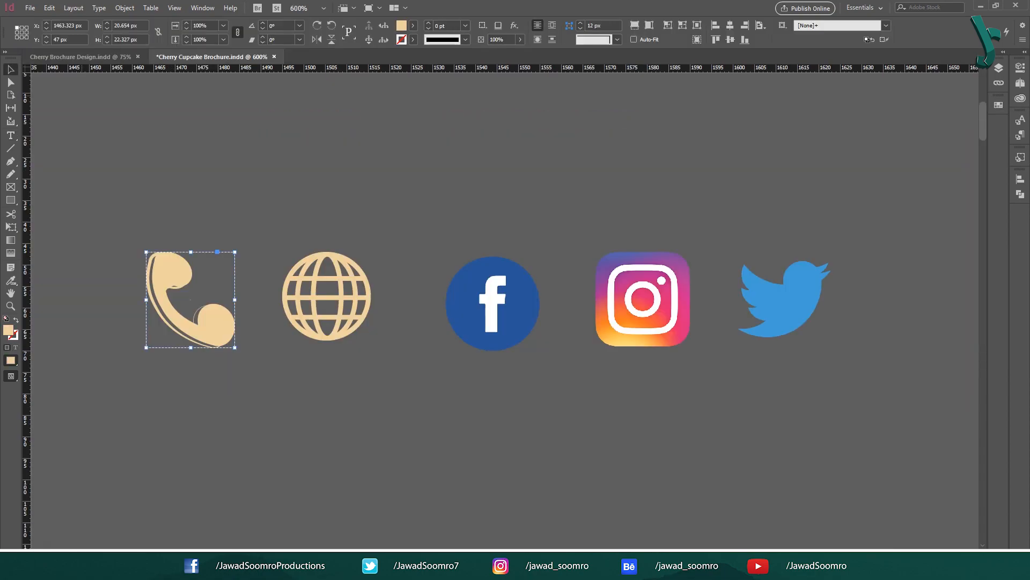
{"action": "left_click_drag", "start_coordinate": [505, 265], "coordinate": [658, 199]}
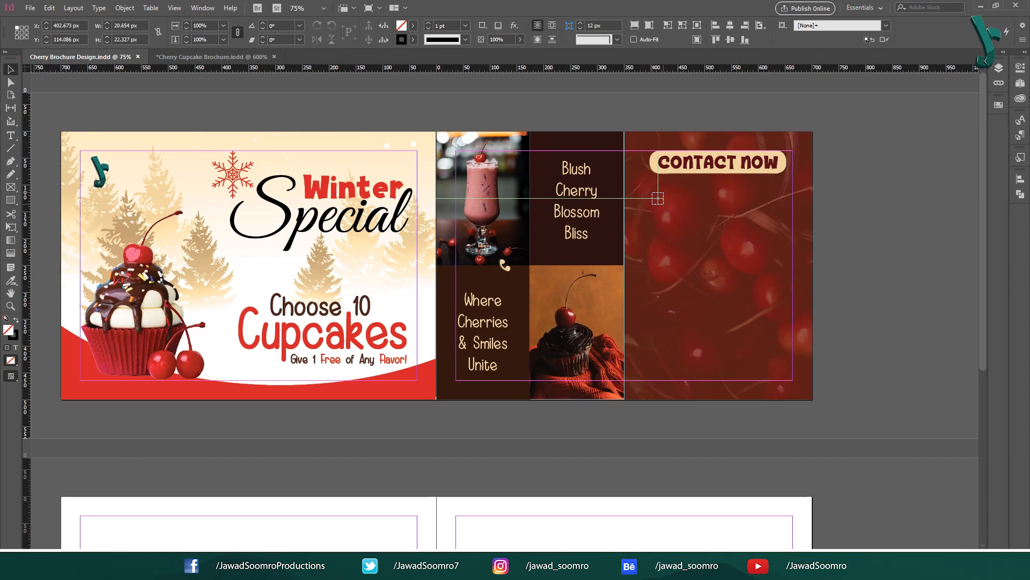
{"action": "key", "text": "ctrl+shift+a"}
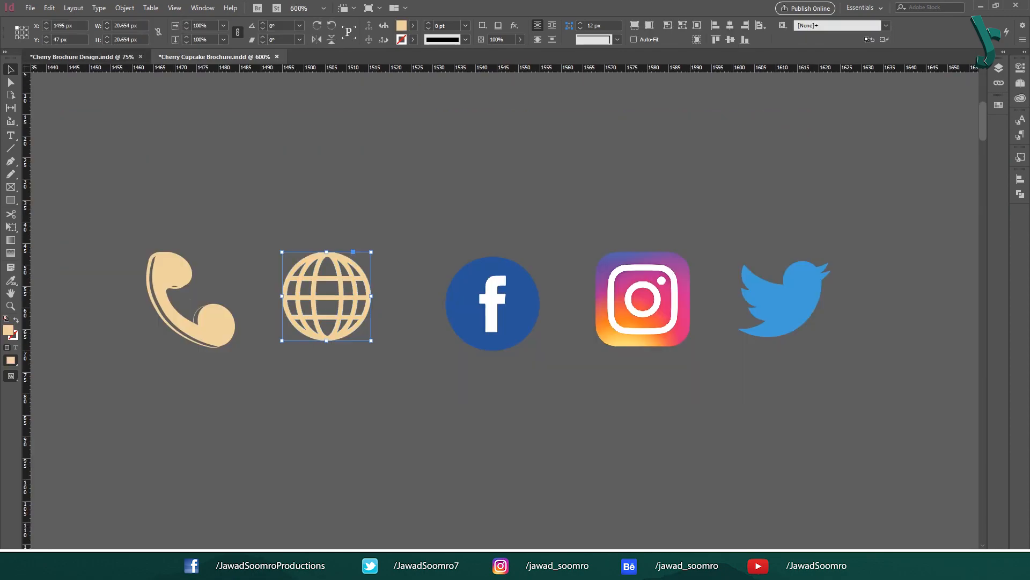
{"action": "left_click_drag", "start_coordinate": [658, 217], "coordinate": [658, 217]}
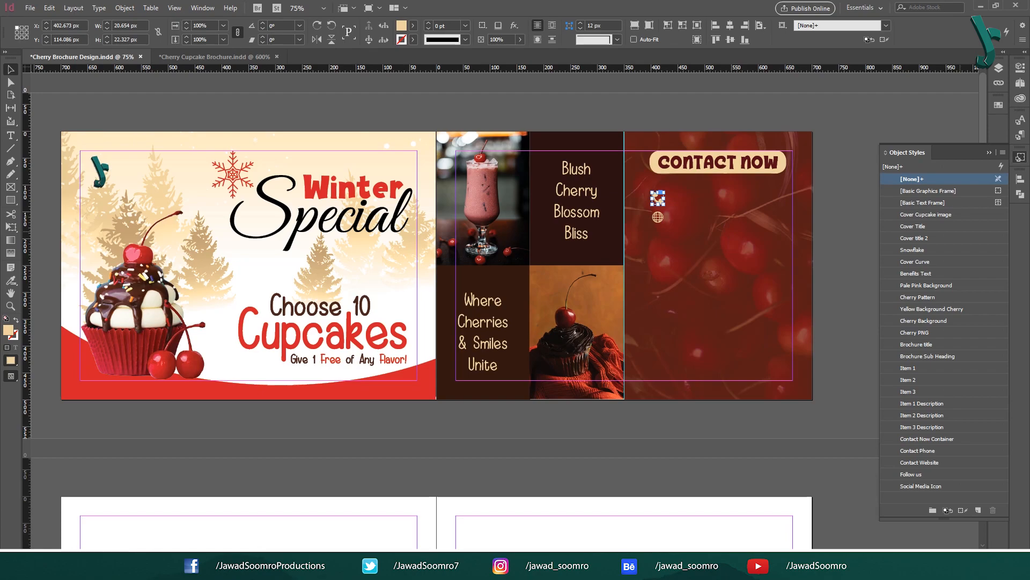
{"action": "left_click", "coordinate": [919, 450]}
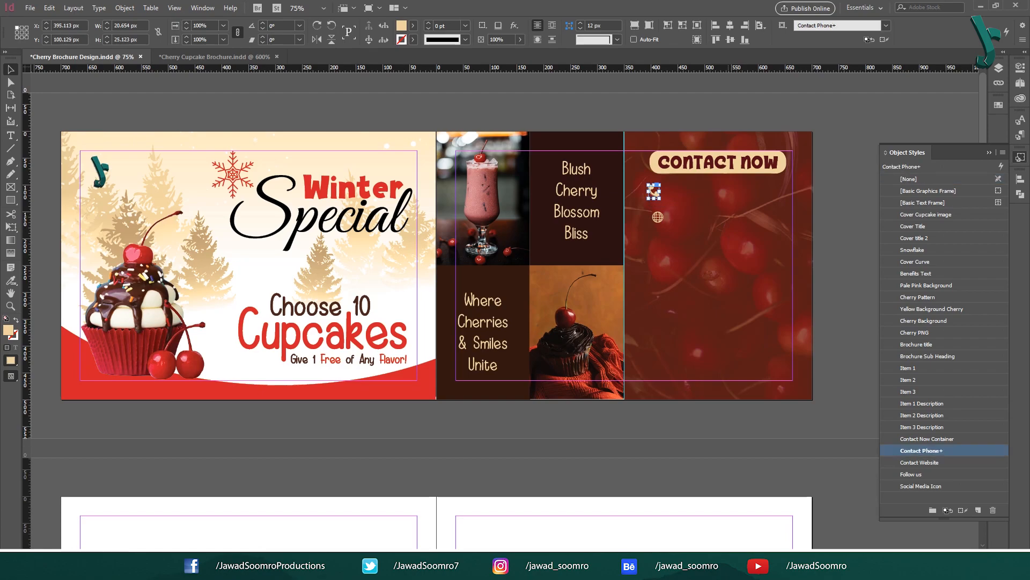
{"action": "left_click", "coordinate": [658, 218]}
{"action": "left_click", "coordinate": [919, 462]}
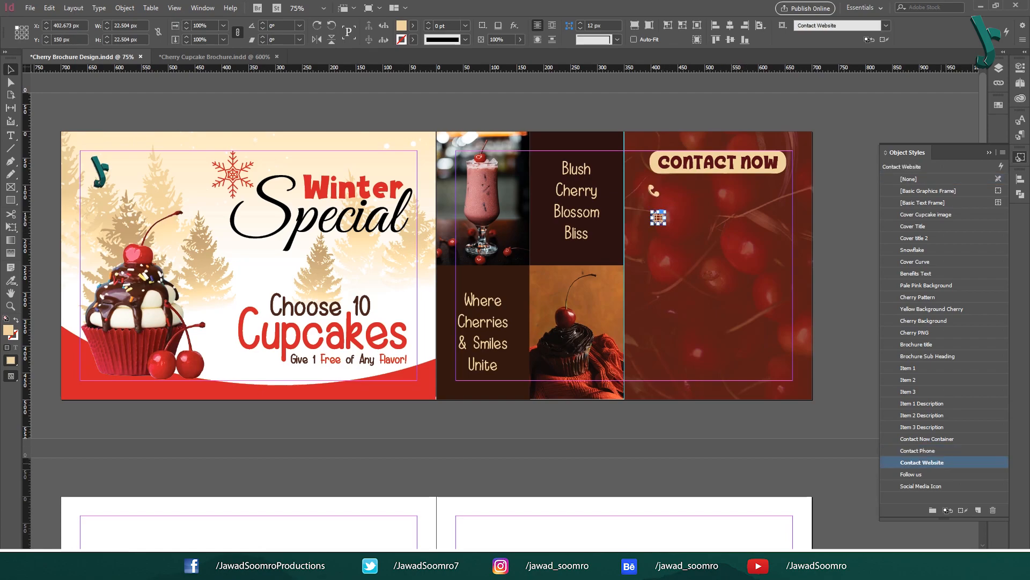
{"action": "left_click_drag", "start_coordinate": [658, 218], "coordinate": [654, 214]}
{"action": "left_click", "coordinate": [830, 222]}
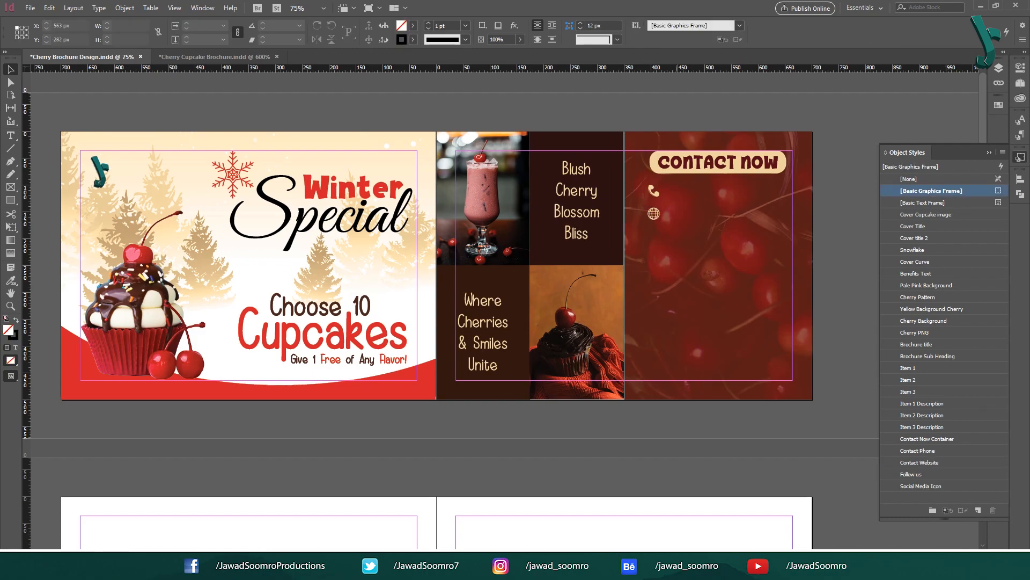
Step: Set the phone number text beside the phone icon to Helvetica Bold 24 pt
{"action": "key", "text": "t"}
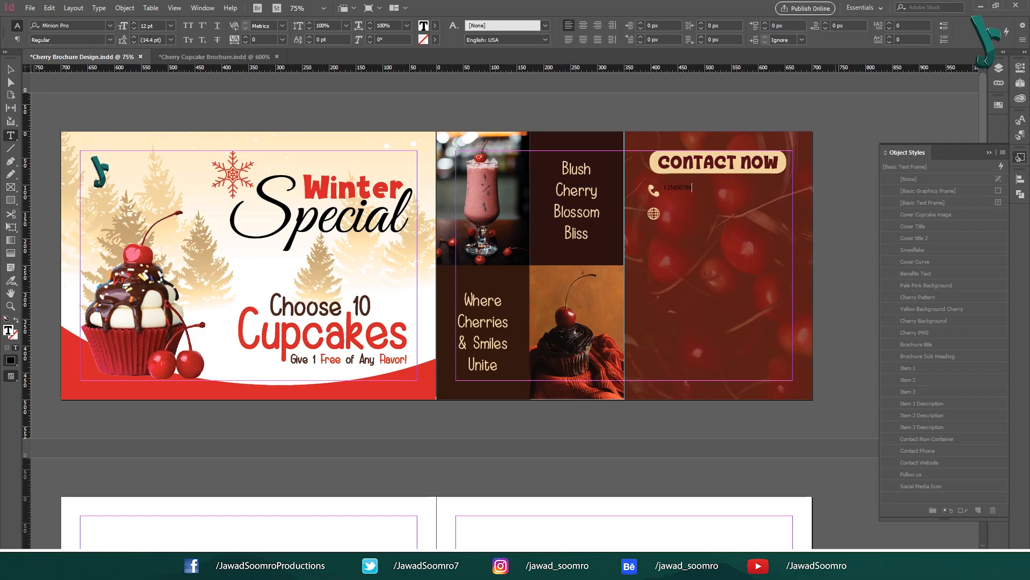
{"action": "key", "text": "ctrl+a"}
{"action": "left_click", "coordinate": [70, 26]}
{"action": "type", "text": "helvetica"}
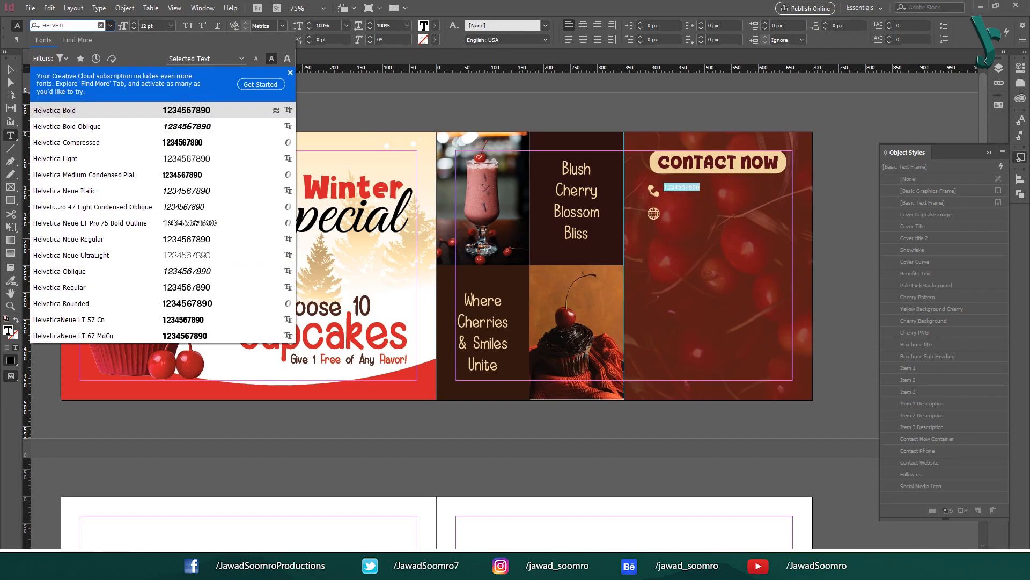
{"action": "key", "text": "Return"}
{"action": "left_click", "coordinate": [171, 26]}
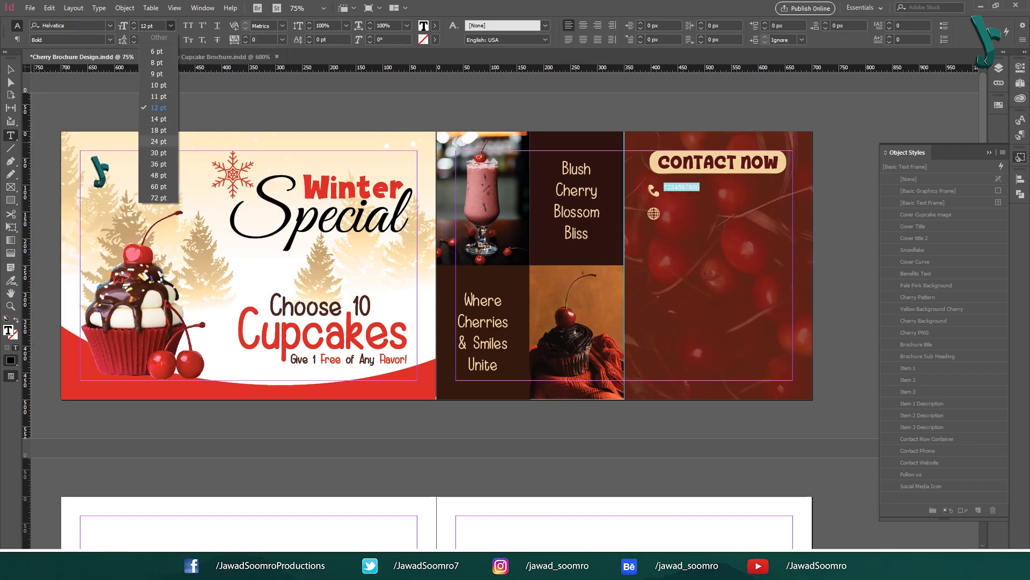
{"action": "left_click", "coordinate": [158, 141]}
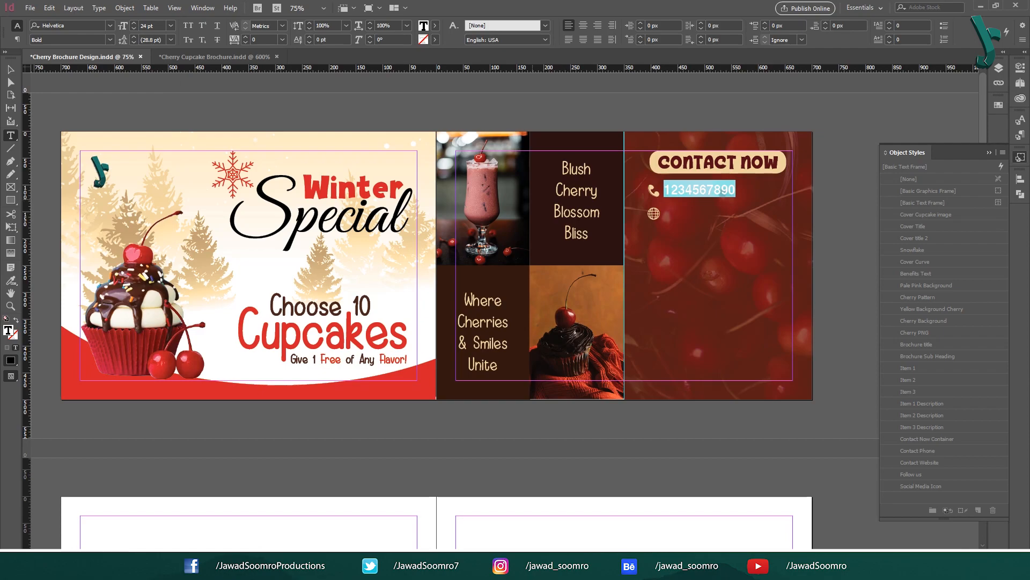
{"action": "key", "text": "Escape"}
{"action": "left_click_drag", "start_coordinate": [700, 190], "coordinate": [707, 215]}
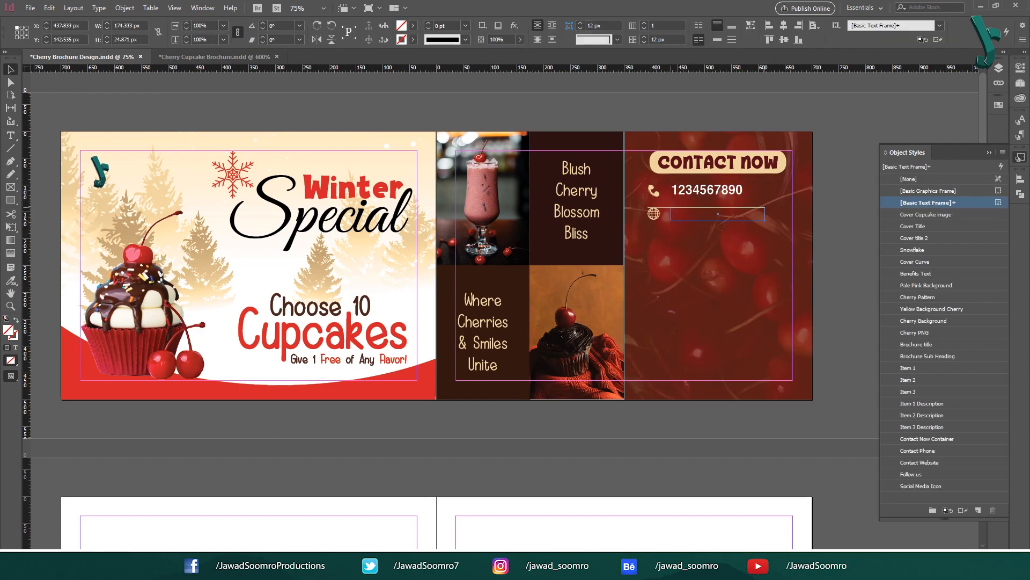
{"action": "key", "text": "Return"}
{"action": "type", "text": "www.j"}
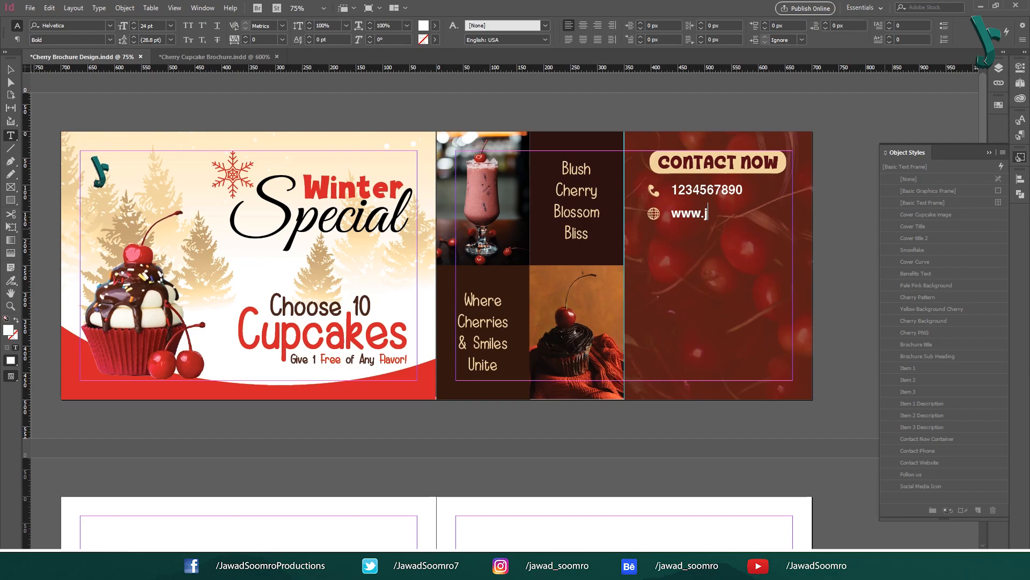
{"action": "type", "text": "sdesign"}
{"action": "type", "text": "co"}
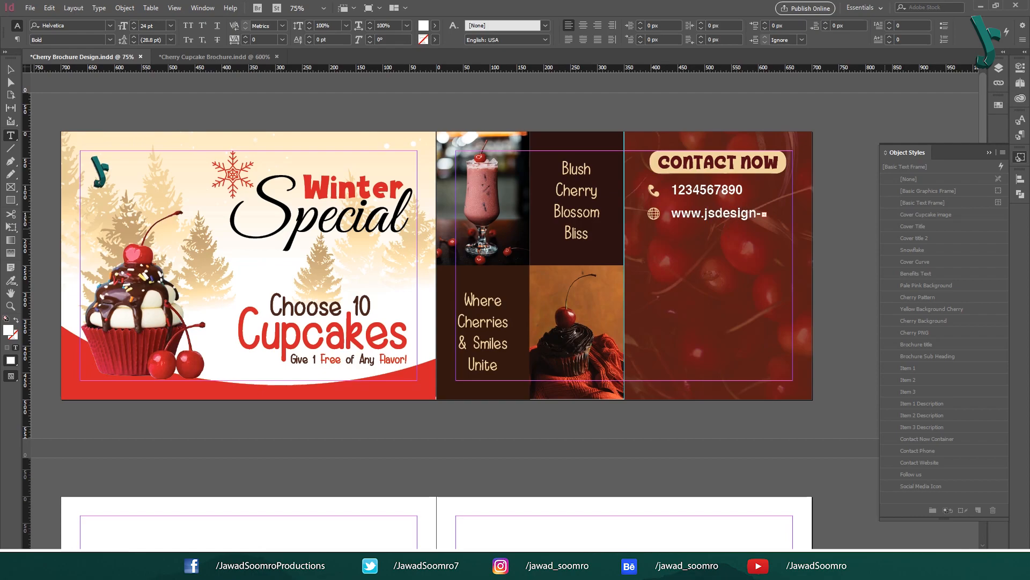
{"action": "triple_click", "coordinate": [756, 214]}
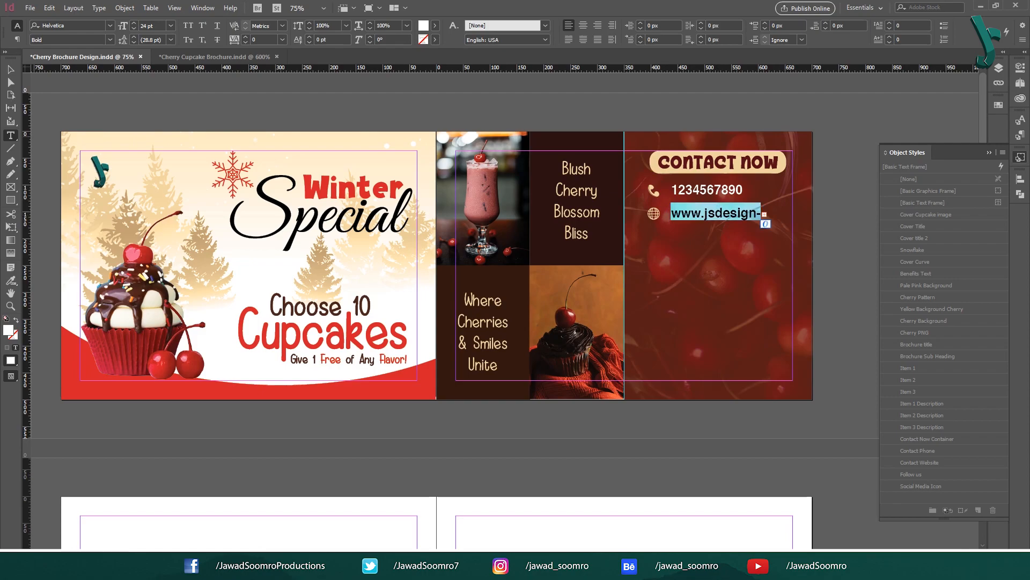
{"action": "left_click", "coordinate": [170, 25]}
{"action": "left_click", "coordinate": [158, 118]}
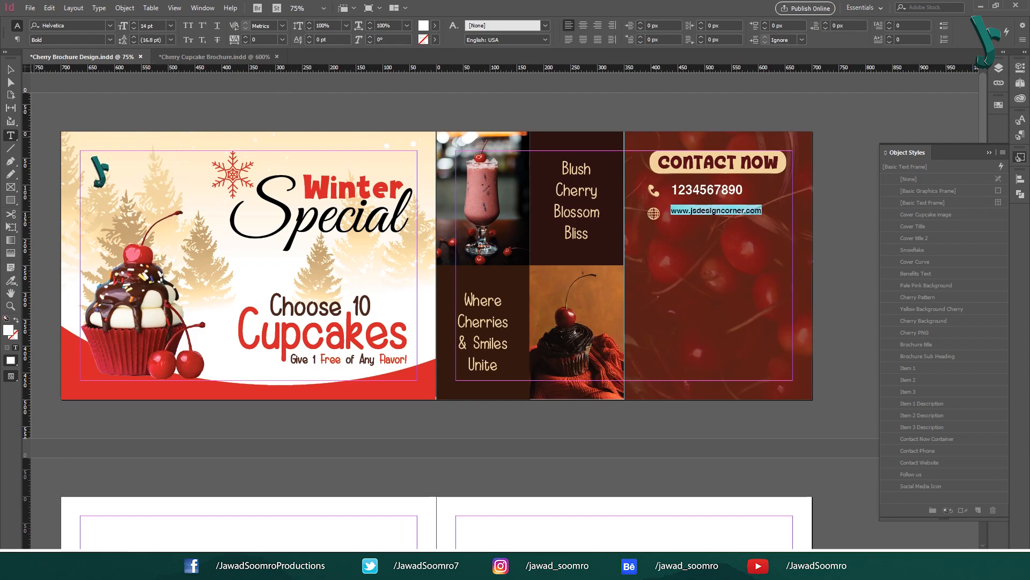
{"action": "key", "text": "Escape"}
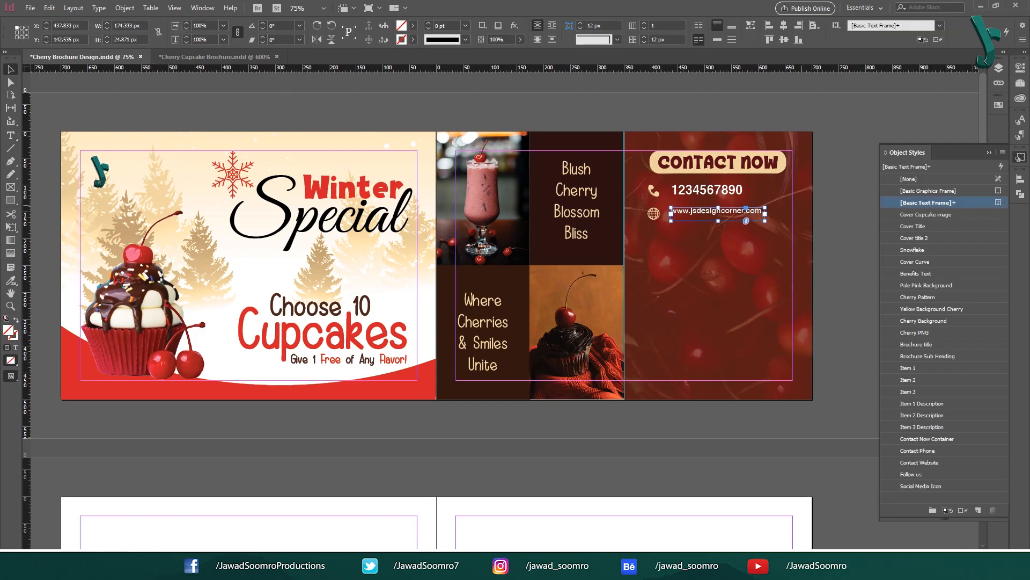
Step: Align the website text frame beside the globe icon
{"action": "left_click_drag", "start_coordinate": [717, 213], "coordinate": [716, 219]}
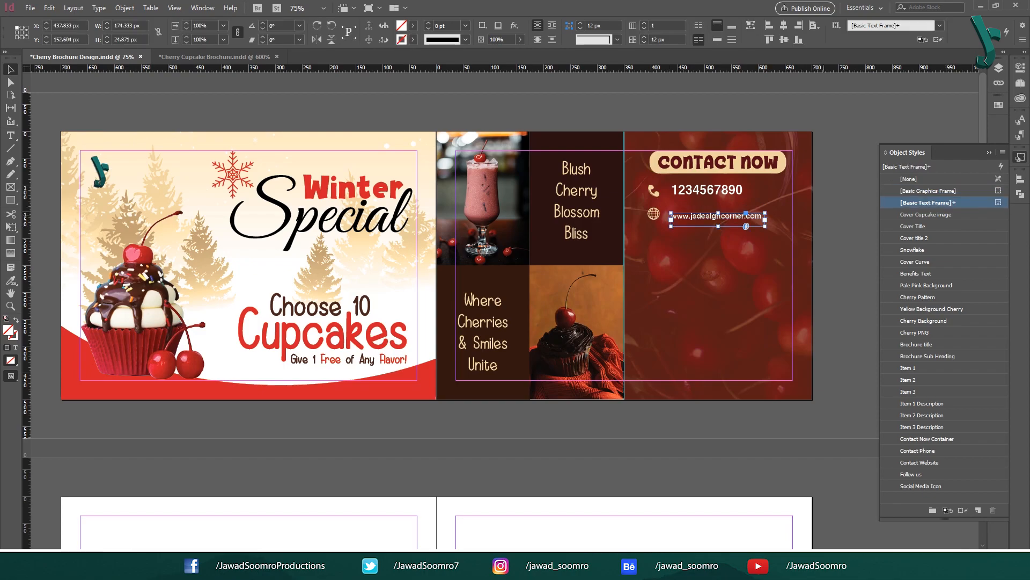
{"action": "key", "text": "Up"}
{"action": "key", "text": "Up"}
{"action": "key", "text": "Up"}
{"action": "left_click", "coordinate": [824, 214]}
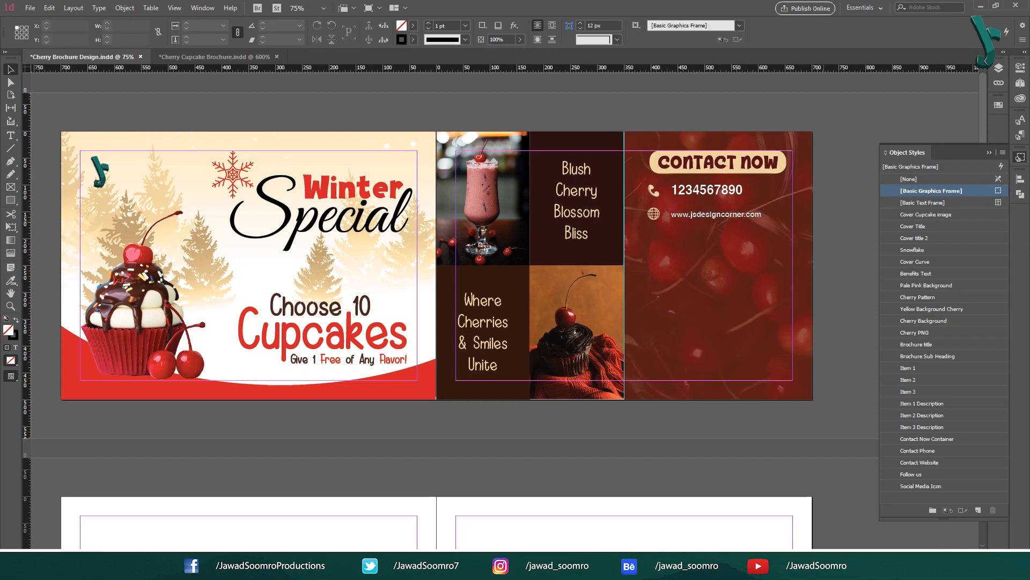
{"action": "left_click", "coordinate": [722, 216]}
{"action": "left_click_drag", "start_coordinate": [718, 225], "coordinate": [717, 220]}
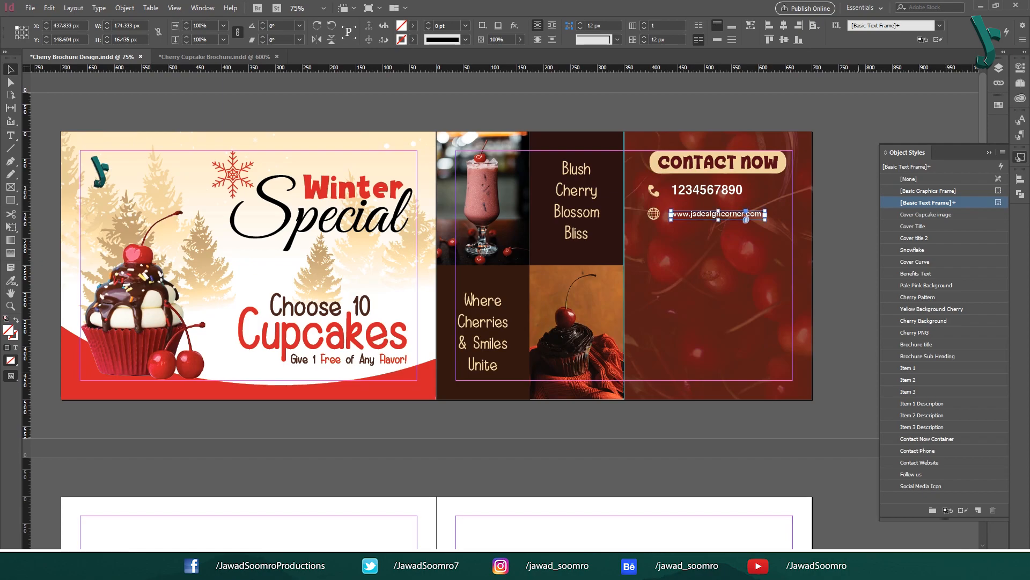
Step: Create a 13.7 × 43.42 px rectangle filled with Mango Yellow
{"action": "left_click", "coordinate": [859, 249]}
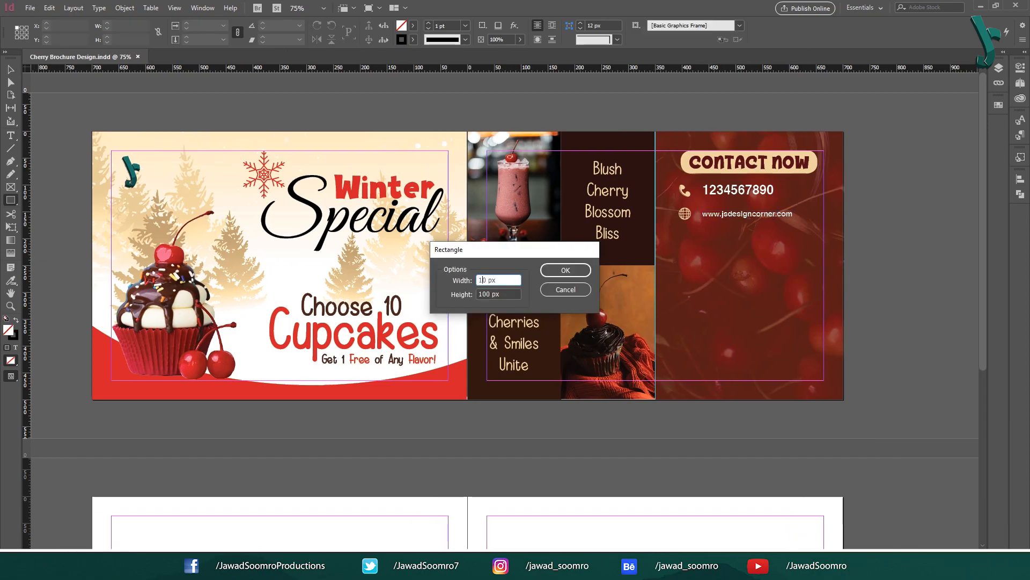
{"action": "type", "text": "3.7"}
{"action": "key", "text": "Tab"}
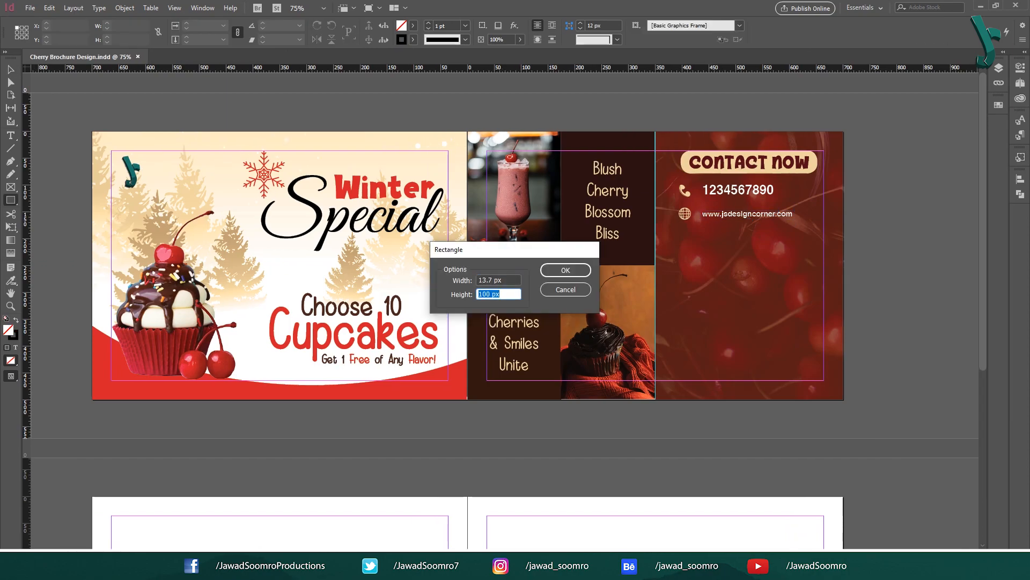
{"action": "type", "text": "43.42"}
{"action": "key", "text": "Return"}
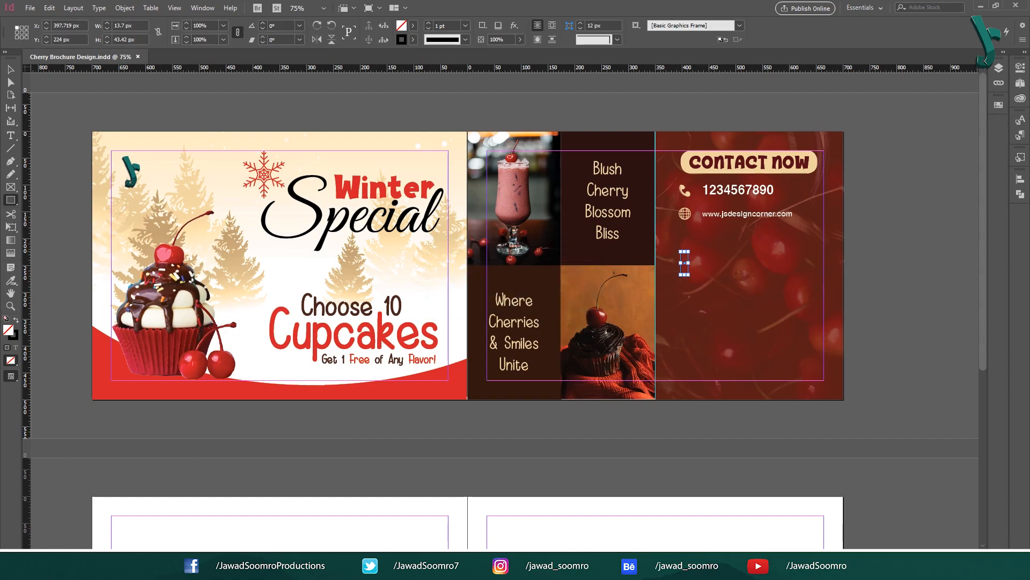
{"action": "left_click", "coordinate": [999, 105]}
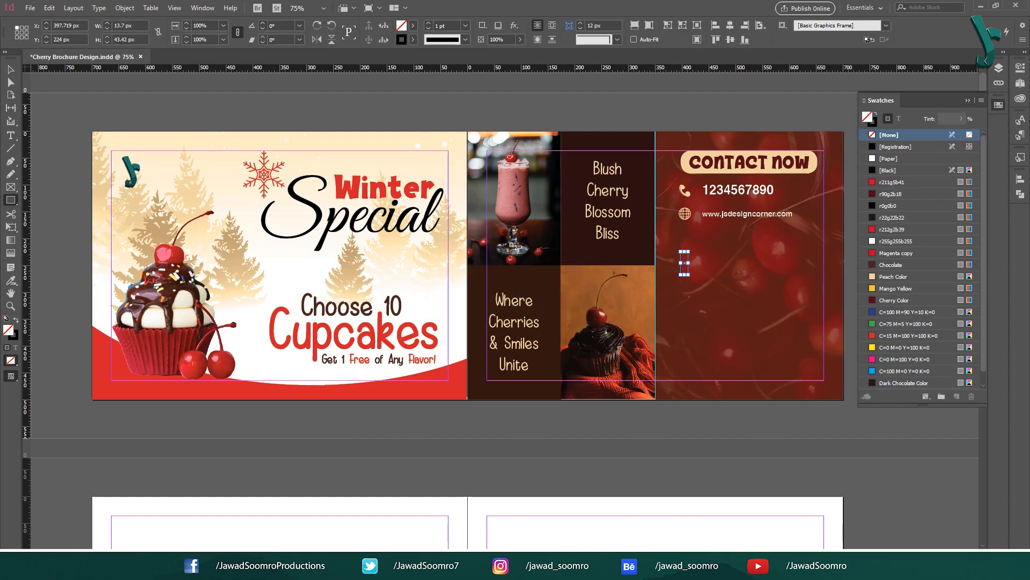
{"action": "left_click", "coordinate": [904, 289]}
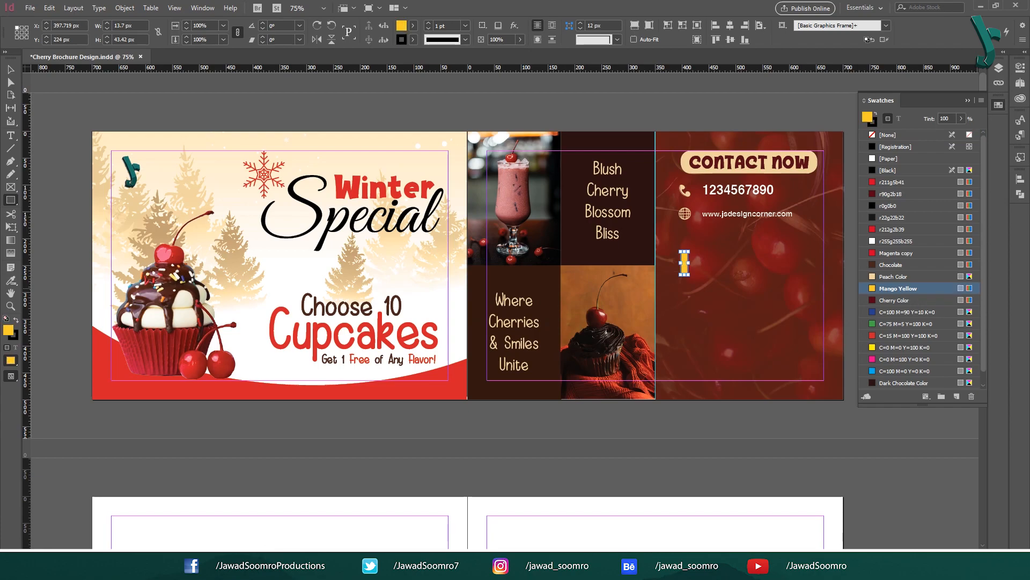
Step: Remove the stroke from the yellow accent bar
{"action": "left_click", "coordinate": [11, 69]}
{"action": "left_click", "coordinate": [740, 437]}
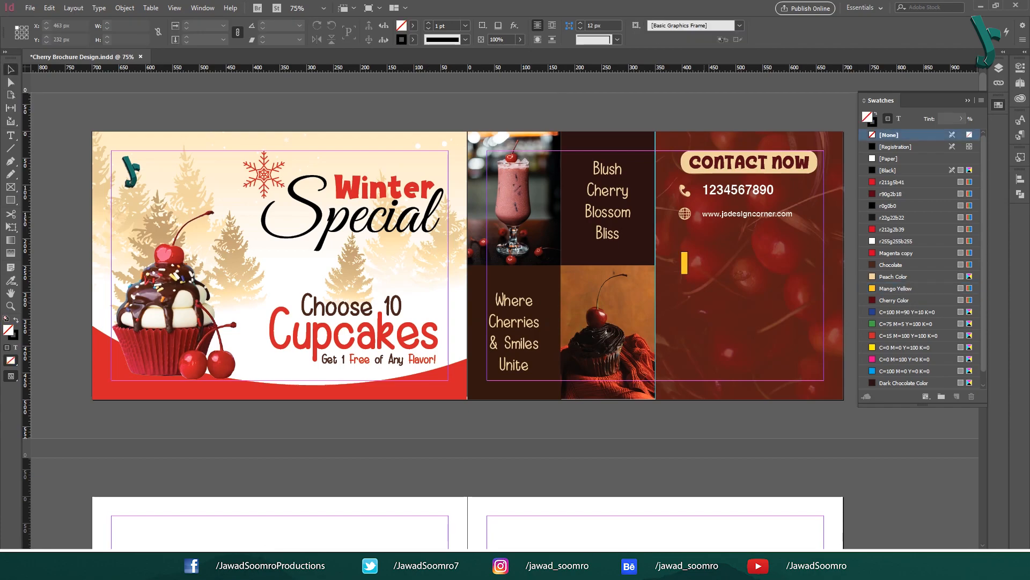
{"action": "left_click", "coordinate": [684, 263]}
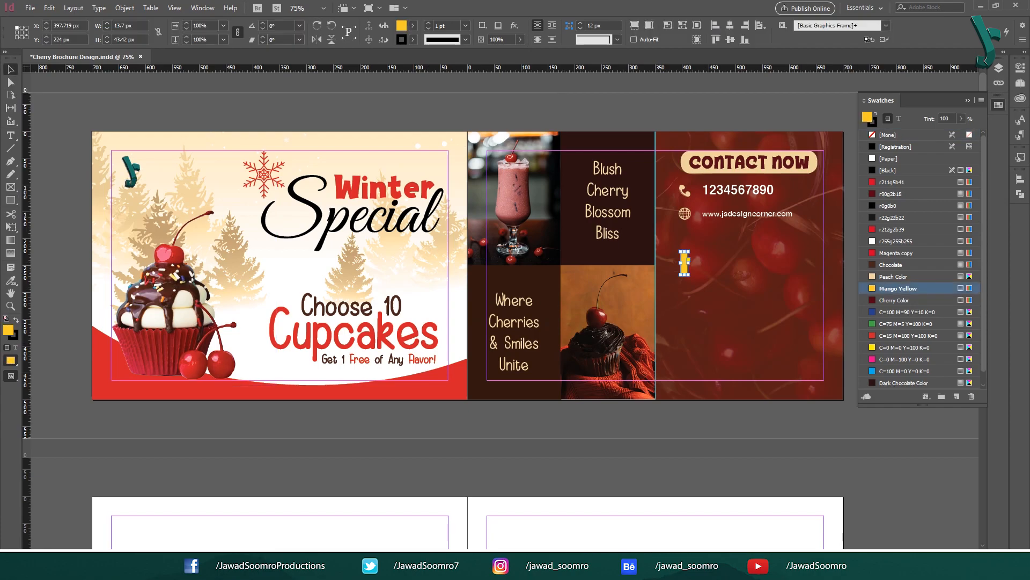
{"action": "left_click", "coordinate": [413, 39]}
{"action": "left_click", "coordinate": [322, 106]}
{"action": "key", "text": "Escape"}
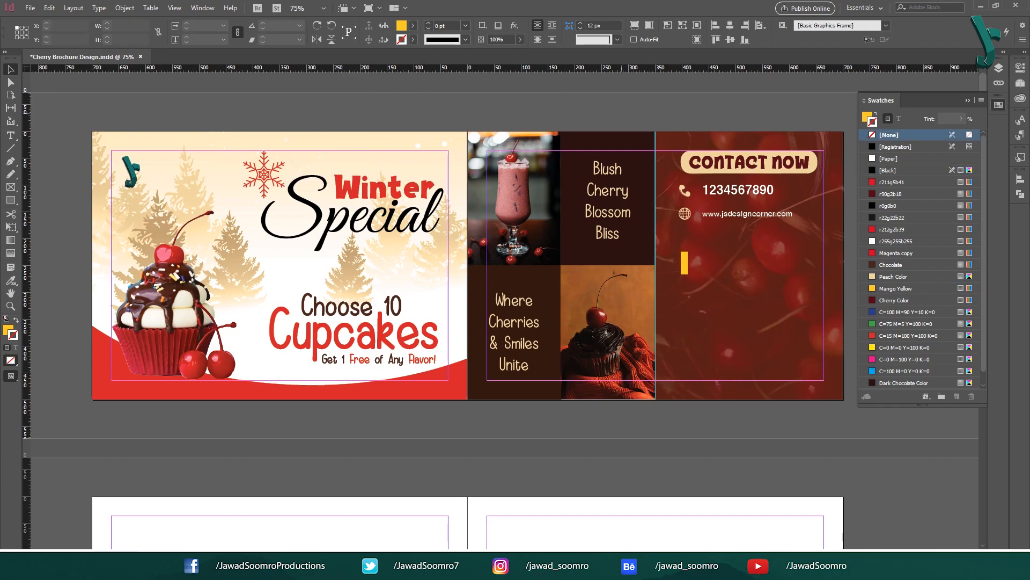
Step: Add a 'We Are Open' heading beside the bar in Helvetica Bold 14 pt, Mango Yellow
{"action": "key", "text": "t"}
{"action": "left_click_drag", "start_coordinate": [697, 245], "coordinate": [801, 263]}
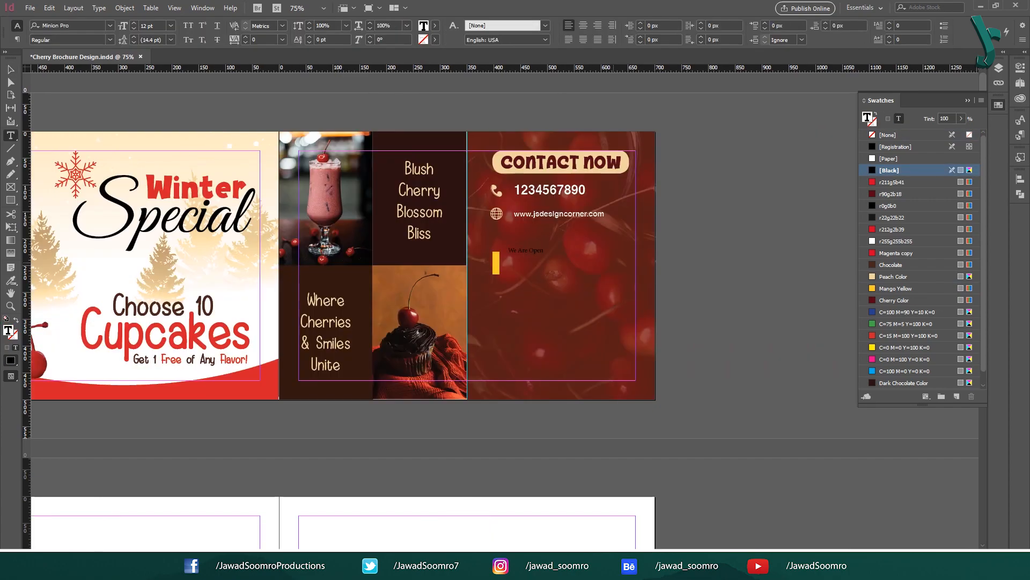
{"action": "key", "text": "ctrl+a"}
{"action": "left_click", "coordinate": [67, 26]}
{"action": "type", "text": "helveti"}
{"action": "key", "text": "Return"}
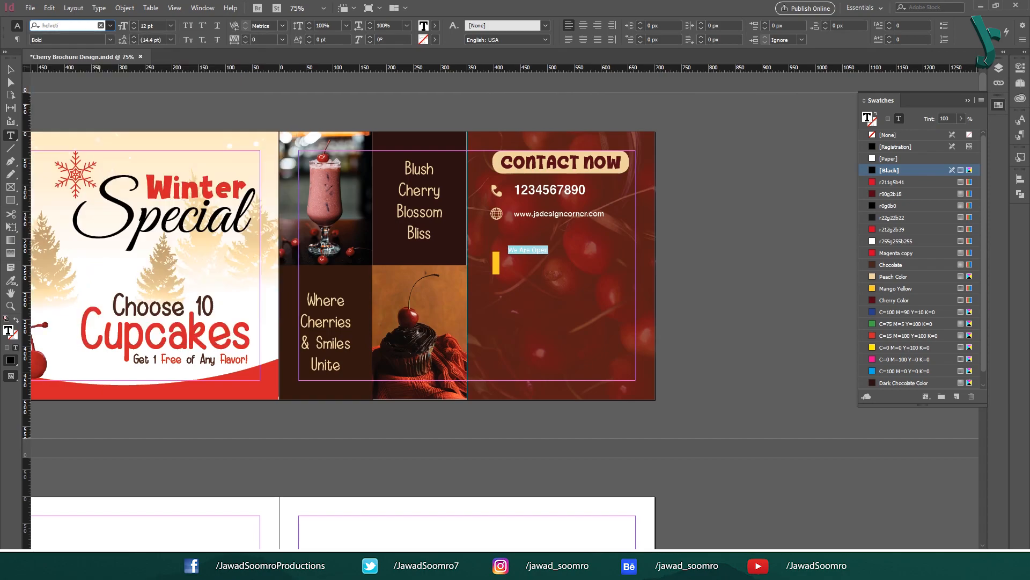
{"action": "left_click", "coordinate": [171, 26]}
{"action": "left_click", "coordinate": [156, 107]}
{"action": "left_click", "coordinate": [907, 288]}
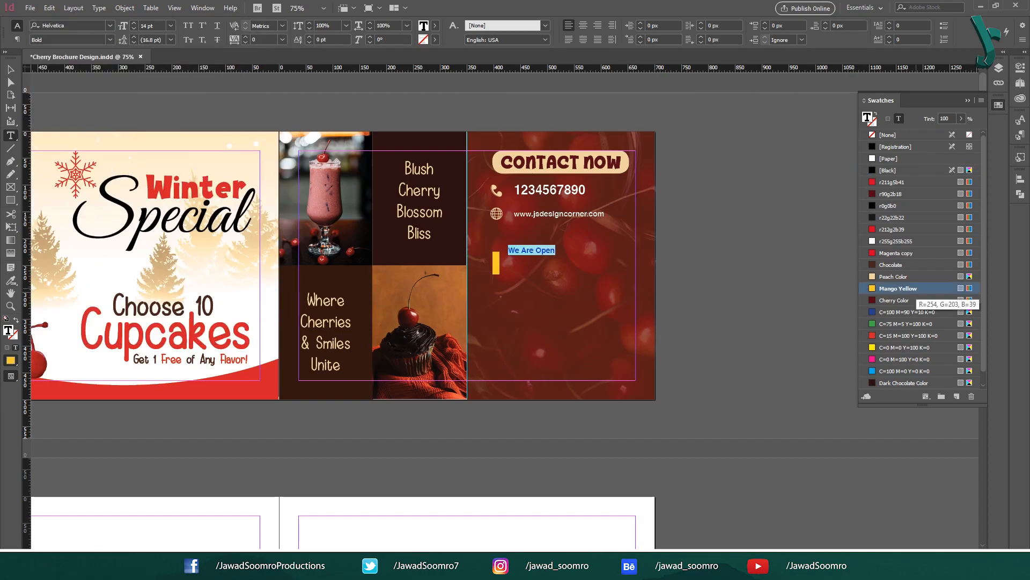
{"action": "left_click", "coordinate": [517, 285]}
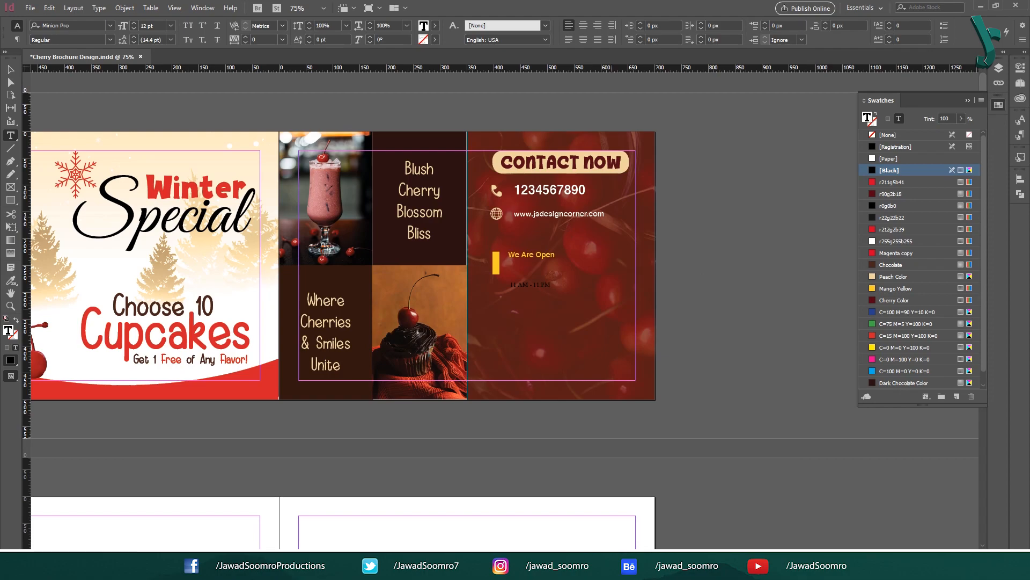
Step: Make the 11 AM - 11 PM hours Helvetica Bold 26 pt in Paper white
{"action": "key", "text": "ctrl+a"}
{"action": "key", "text": "ctrl+6"}
{"action": "type", "text": "helvet"}
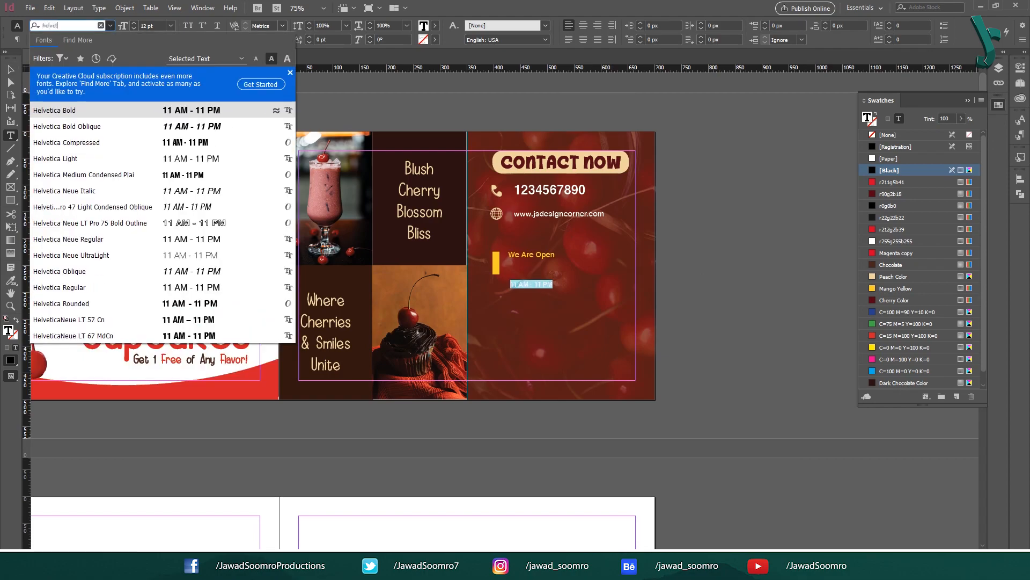
{"action": "key", "text": "Tab"}
{"action": "key", "text": "Tab"}
{"action": "type", "text": "26"}
{"action": "key", "text": "Tab"}
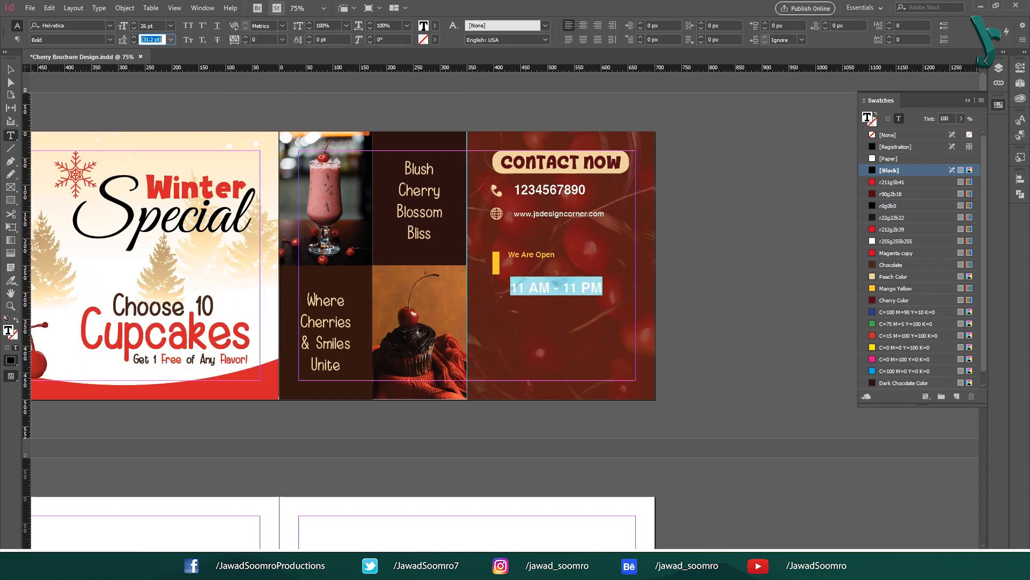
{"action": "left_click", "coordinate": [434, 26]}
{"action": "left_click", "coordinate": [348, 81]}
Step: Position the hours line just under the We Are Open heading
{"action": "key", "text": "Escape"}
{"action": "key", "text": "Escape"}
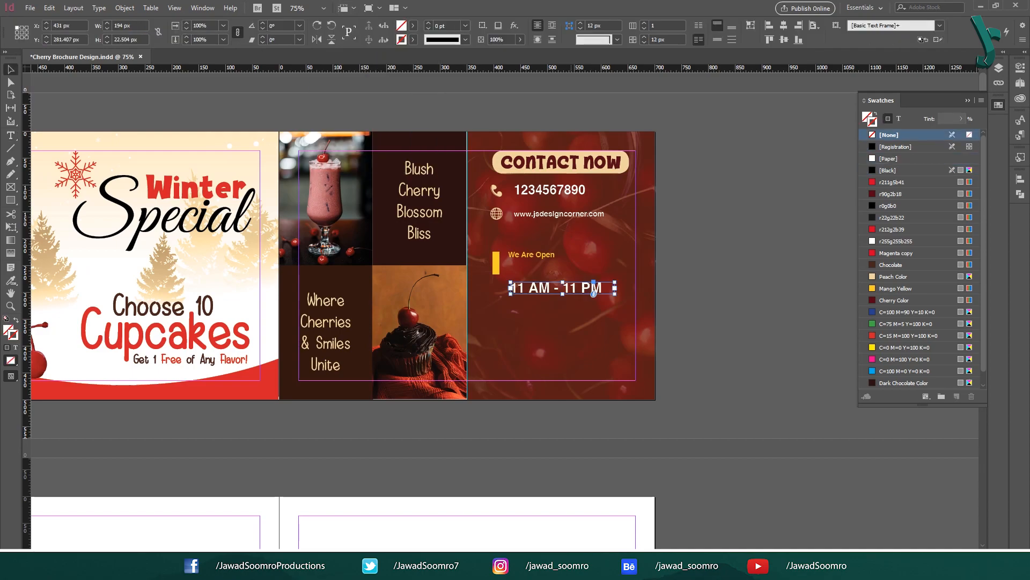
{"action": "key", "text": "ctrl+shift+a"}
{"action": "left_click_drag", "start_coordinate": [590, 288], "coordinate": [562, 267]}
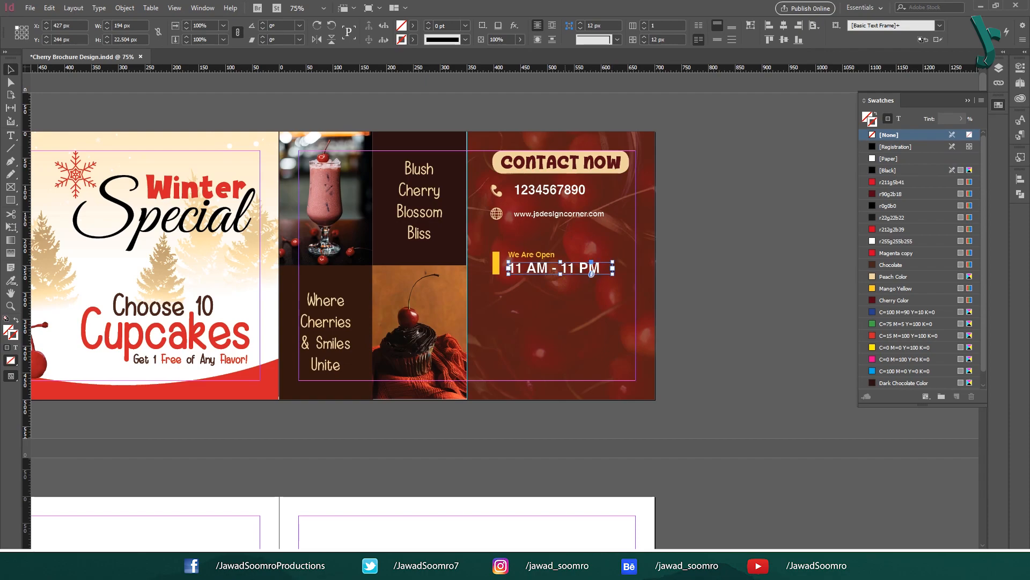
{"action": "left_click", "coordinate": [732, 263]}
{"action": "left_click", "coordinate": [591, 273]}
{"action": "key", "text": "Down"}
{"action": "key", "text": "Down"}
{"action": "left_click", "coordinate": [677, 268]}
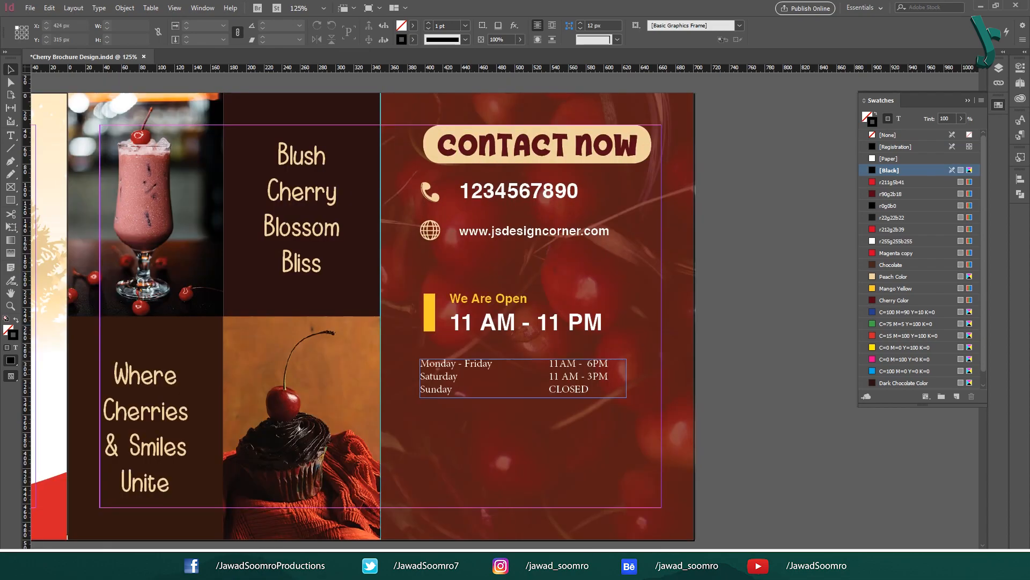
Step: Duplicate the hours table below and retype it as an address line and a WhatsApp number line
{"action": "left_click_drag", "start_coordinate": [447, 375], "coordinate": [447, 448]}
{"action": "double_click", "coordinate": [445, 458]}
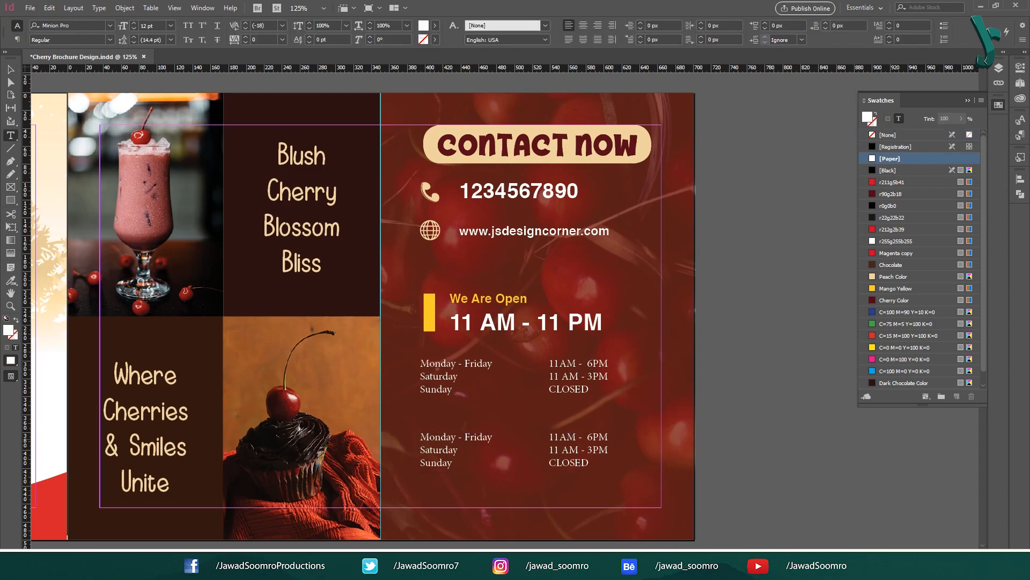
{"action": "key", "text": "ctrl+a"}
{"action": "type", "text": "Address: S"}
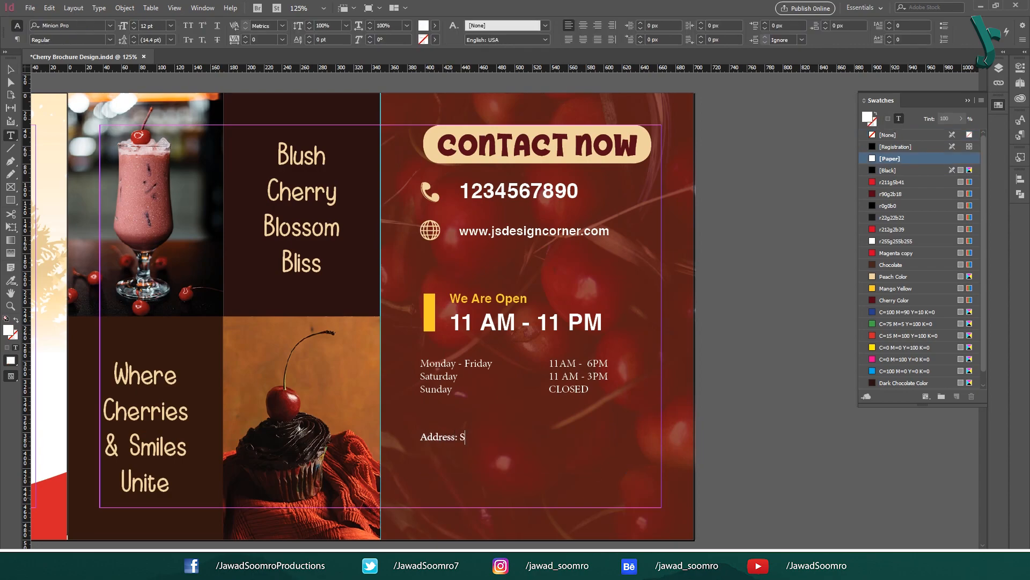
{"action": "type", "text": "treet 1, Plot 2, ABCD"}
{"action": "key", "text": "Return"}
{"action": "type", "text": "Whatsapp: 1234567890"}
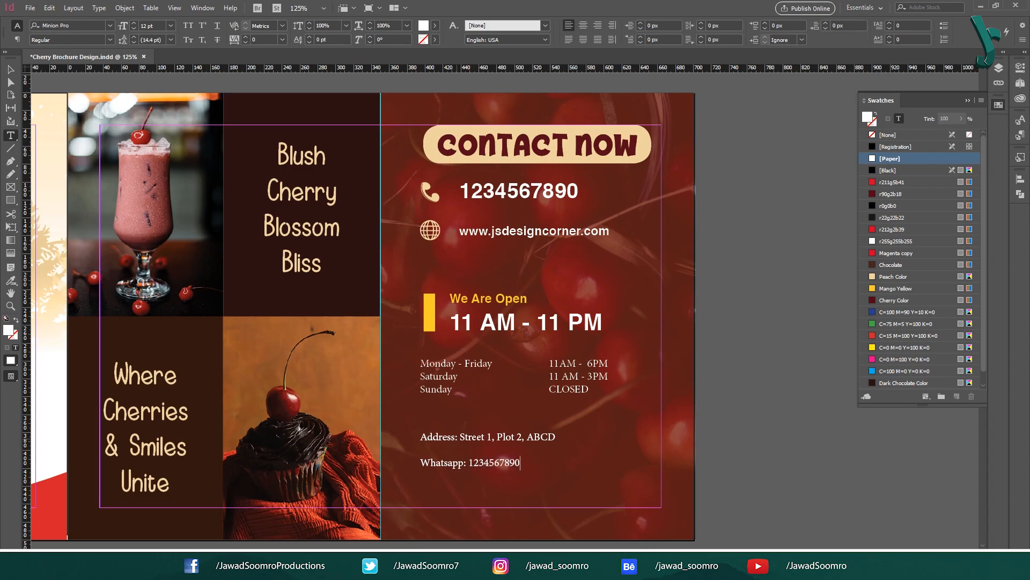
Step: Colour the 'Address:' label Mango Yellow
{"action": "left_click", "coordinate": [895, 288]}
{"action": "left_click_drag", "start_coordinate": [420, 437], "coordinate": [466, 462]}
{"action": "left_click", "coordinate": [895, 288]}
{"action": "key", "text": "Escape"}
{"action": "left_click", "coordinate": [302, 427]}
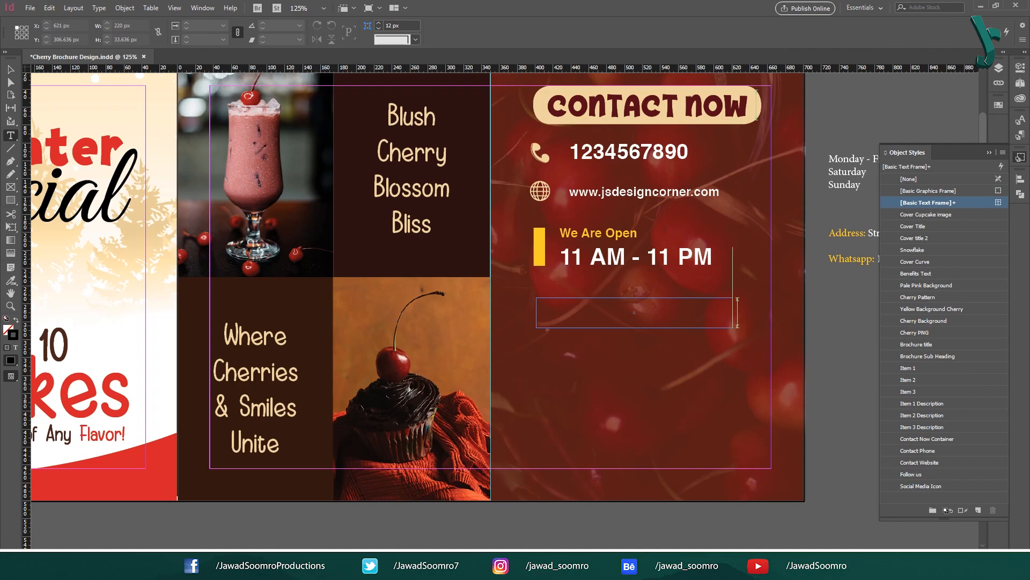
Step: Type 'Follow us' in the empty frame and apply the Follow us object style
{"action": "left_click", "coordinate": [634, 312]}
{"action": "type", "text": "Follow us"}
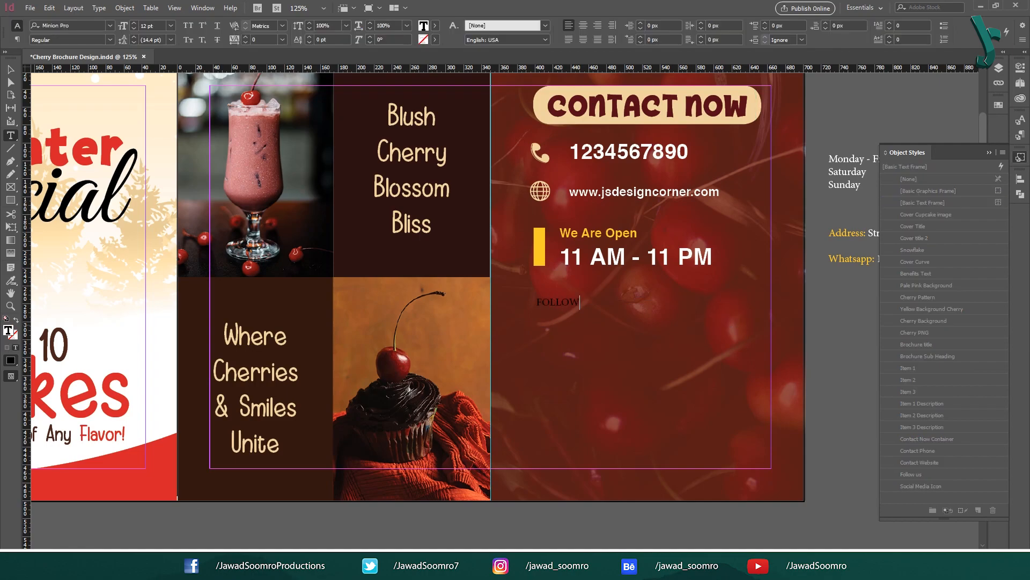
{"action": "key", "text": "Escape"}
{"action": "left_click", "coordinate": [913, 474]}
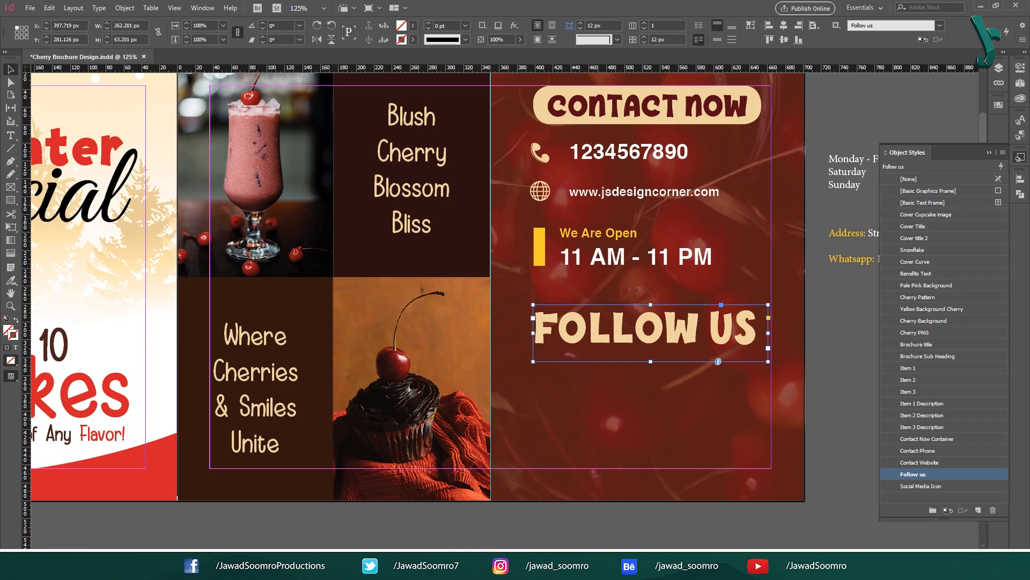
{"action": "left_click", "coordinate": [826, 466]}
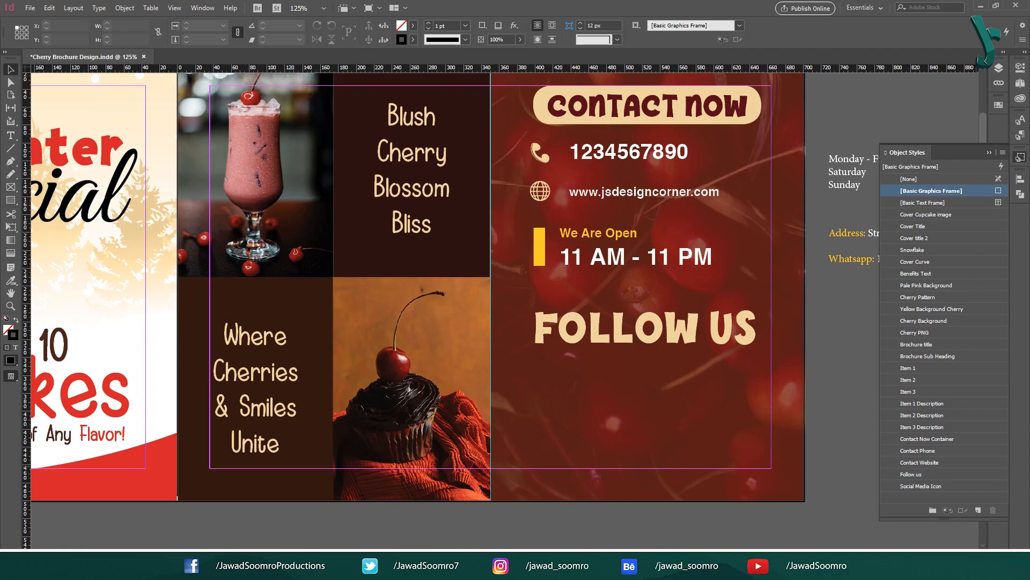
Step: Review the Follow us object style options, keeping Follow Us as its paragraph style
{"action": "left_click", "coordinate": [913, 474]}
{"action": "double_click", "coordinate": [913, 474]}
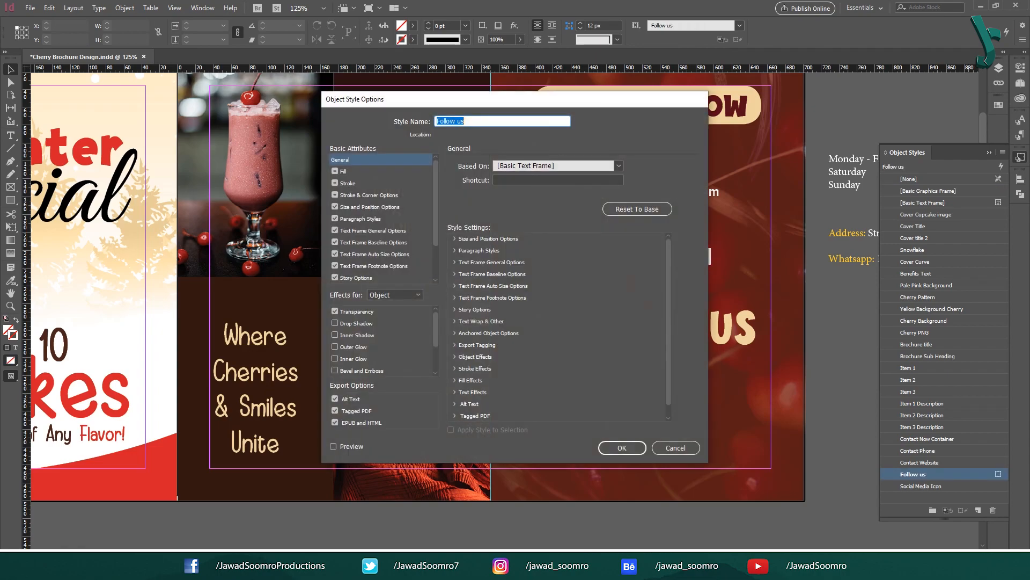
{"action": "left_click_drag", "start_coordinate": [520, 98], "coordinate": [882, 135]}
{"action": "left_click", "coordinate": [714, 255]}
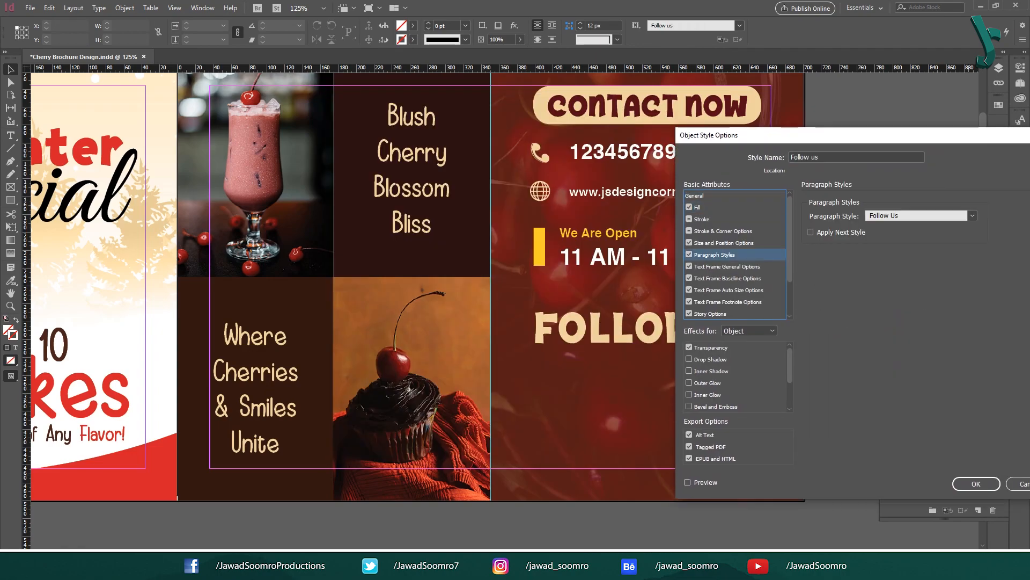
{"action": "left_click", "coordinate": [972, 215]}
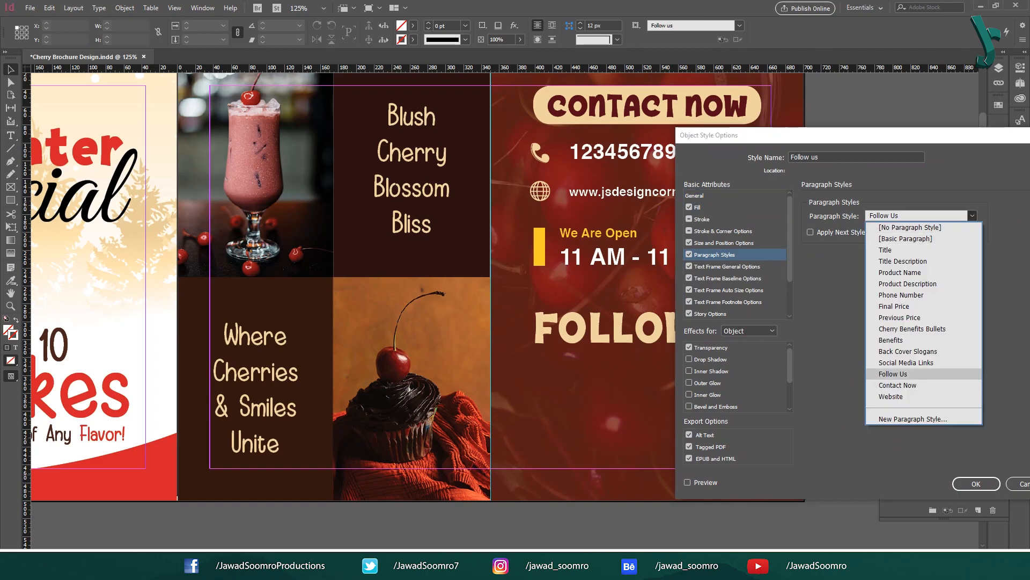
{"action": "key", "text": "Return"}
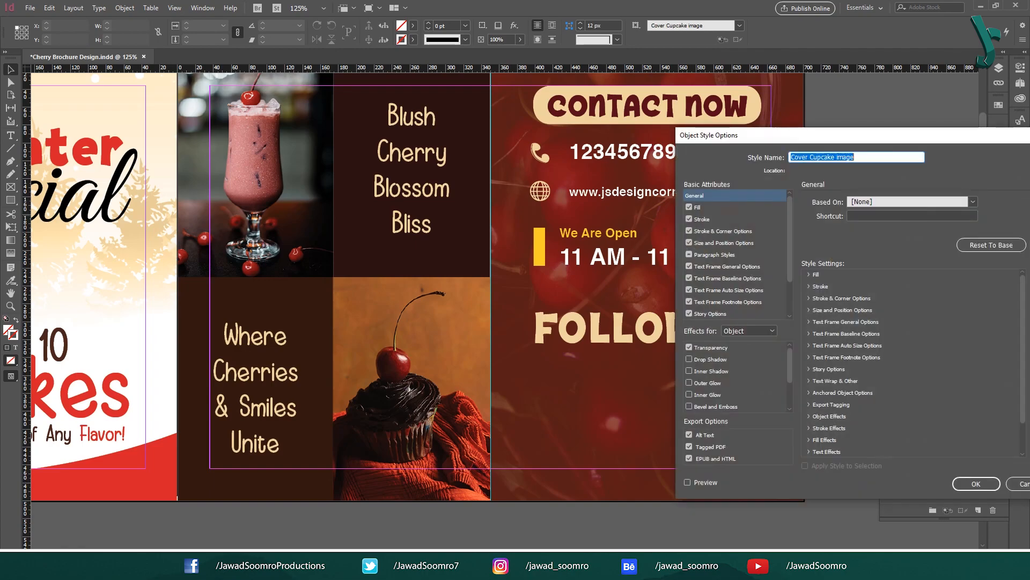
{"action": "left_click", "coordinate": [689, 254]}
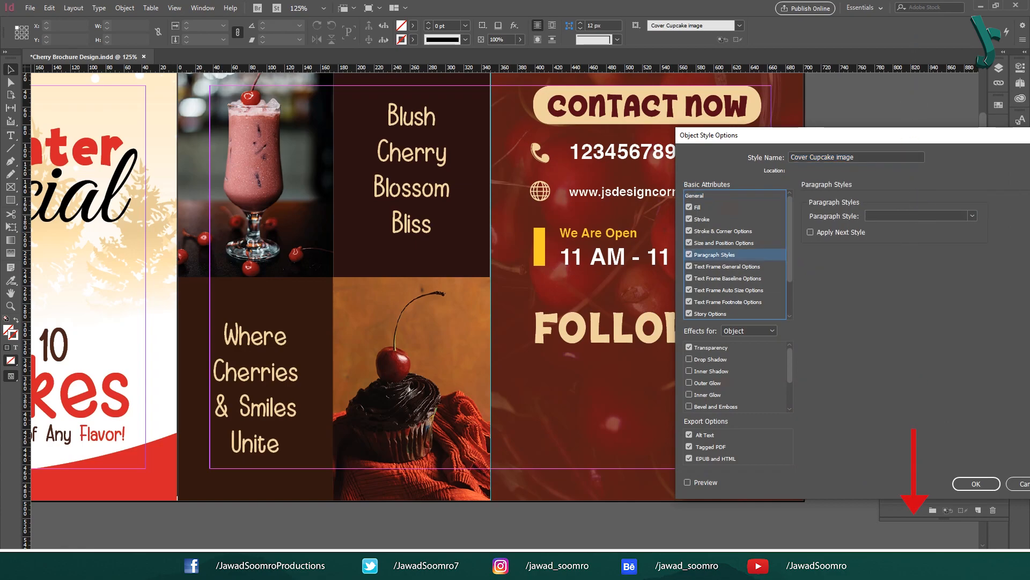
{"action": "key", "text": "Return"}
{"action": "left_click", "coordinate": [913, 226]}
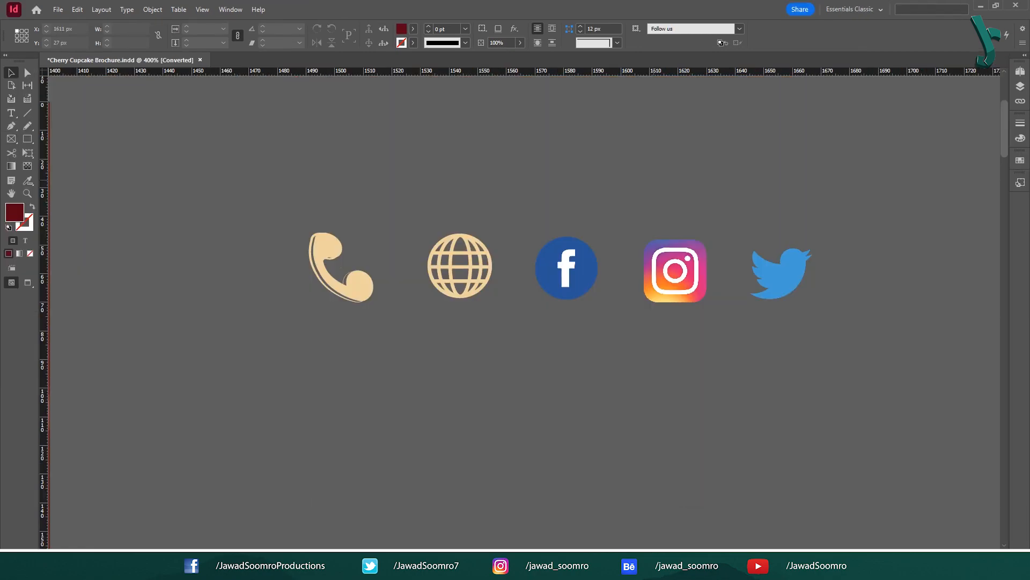
Step: Paste the Facebook, Instagram and Twitter icons and stack them under FOLLOW US
{"action": "left_click_drag", "start_coordinate": [587, 194], "coordinate": [565, 324]}
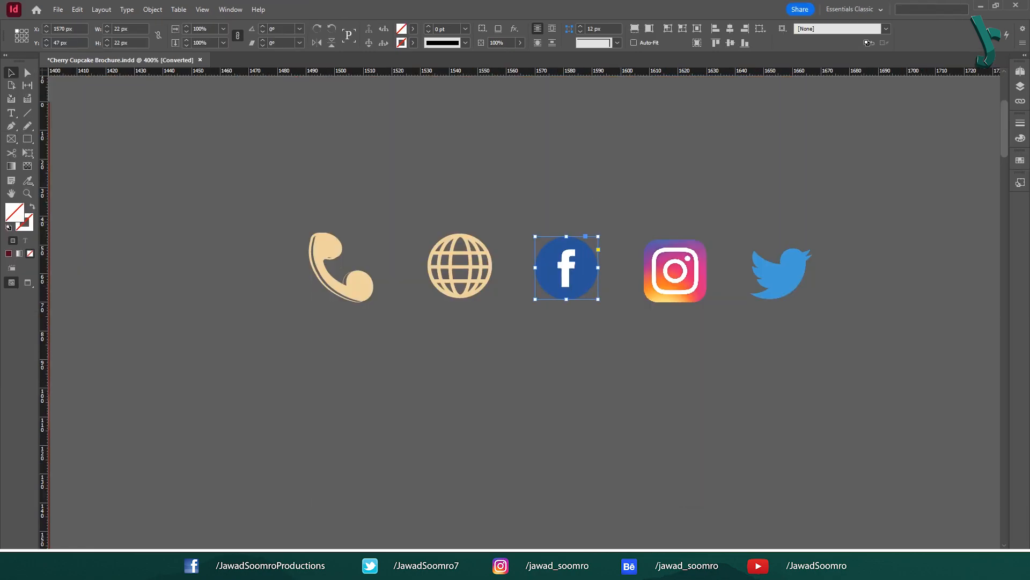
{"action": "left_click_drag", "start_coordinate": [689, 199], "coordinate": [702, 328]}
{"action": "left_click_drag", "start_coordinate": [863, 337], "coordinate": [862, 339]}
{"action": "scroll", "coordinate": [862, 340], "scroll_direction": "down", "scroll_amount": 2}
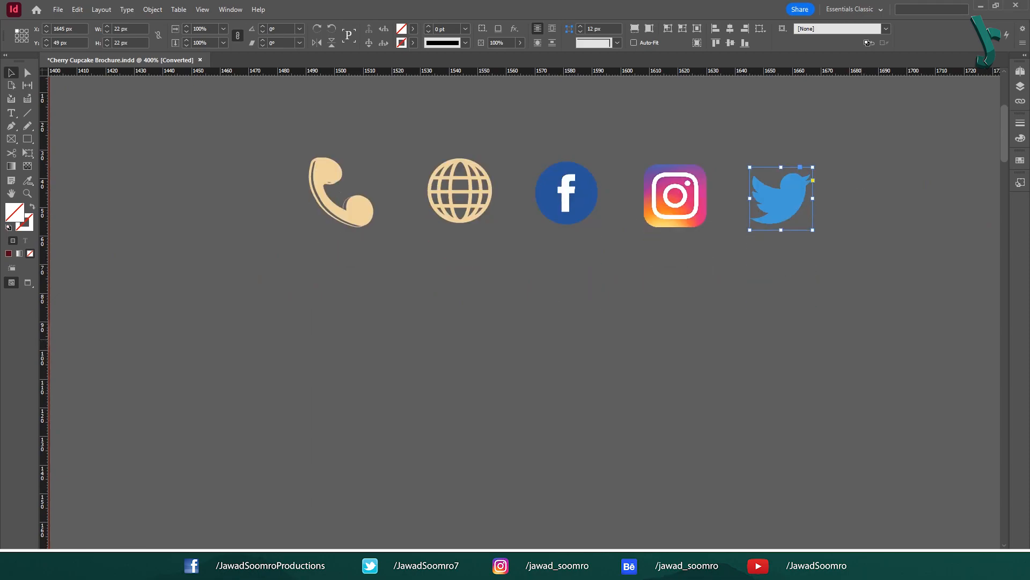
{"action": "scroll", "coordinate": [862, 339], "scroll_direction": "up", "scroll_amount": 1}
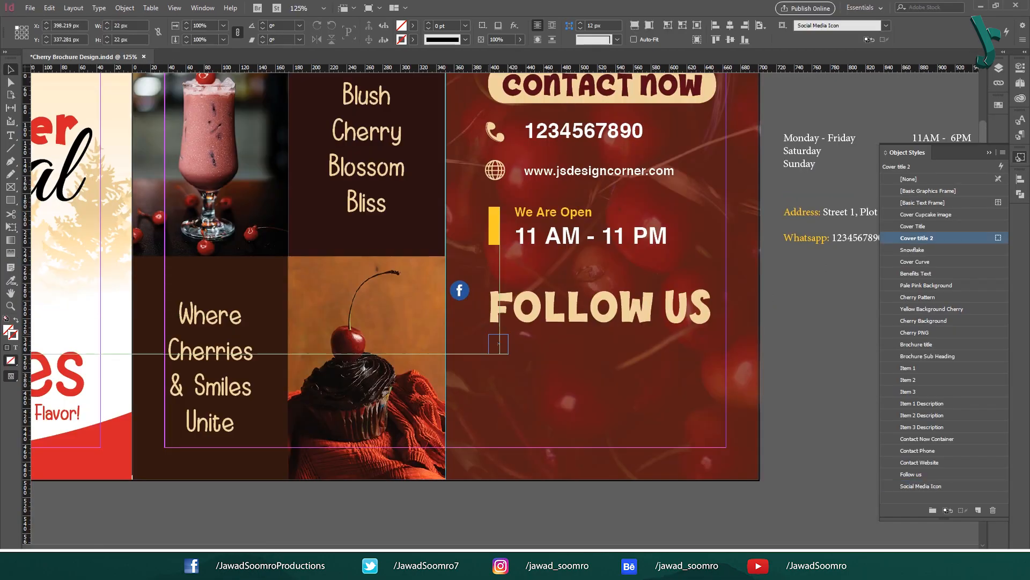
{"action": "key", "text": "ctrl+="}
{"action": "key", "text": "ctrl+v"}
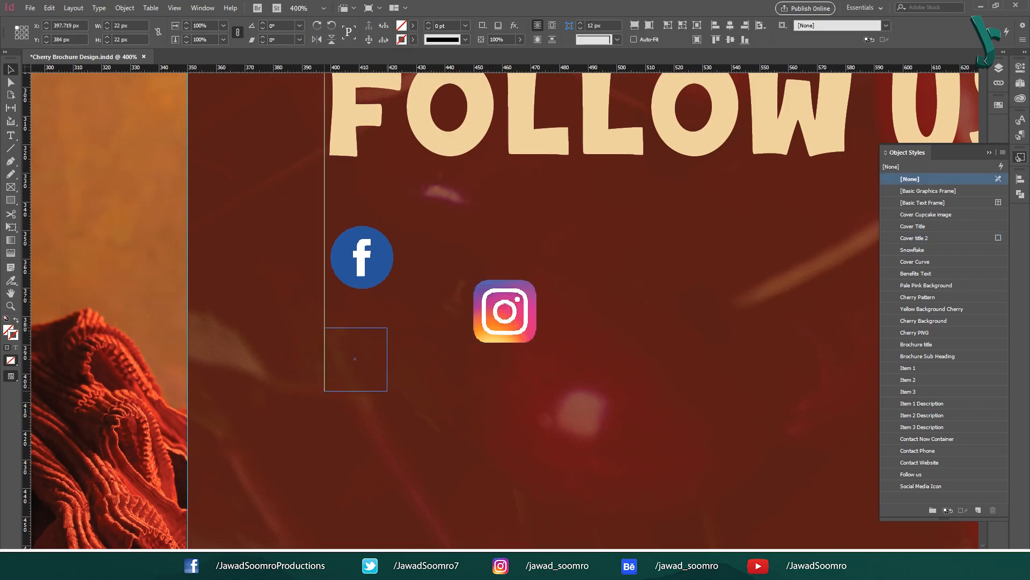
{"action": "left_click_drag", "start_coordinate": [356, 359], "coordinate": [362, 365]}
{"action": "key", "text": "ctrl+v"}
{"action": "left_click_drag", "start_coordinate": [505, 311], "coordinate": [362, 472]}
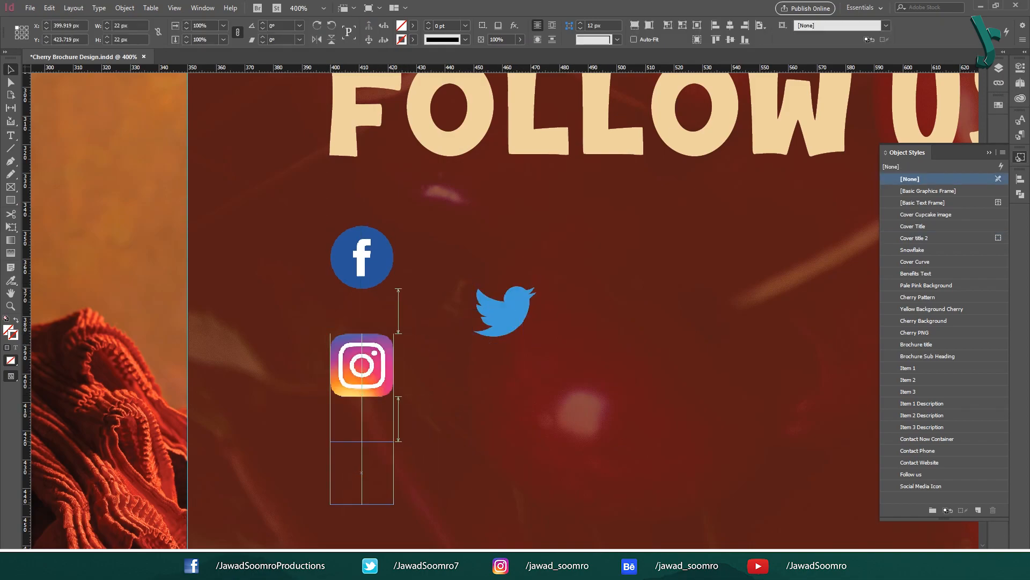
{"action": "left_click", "coordinate": [620, 445]}
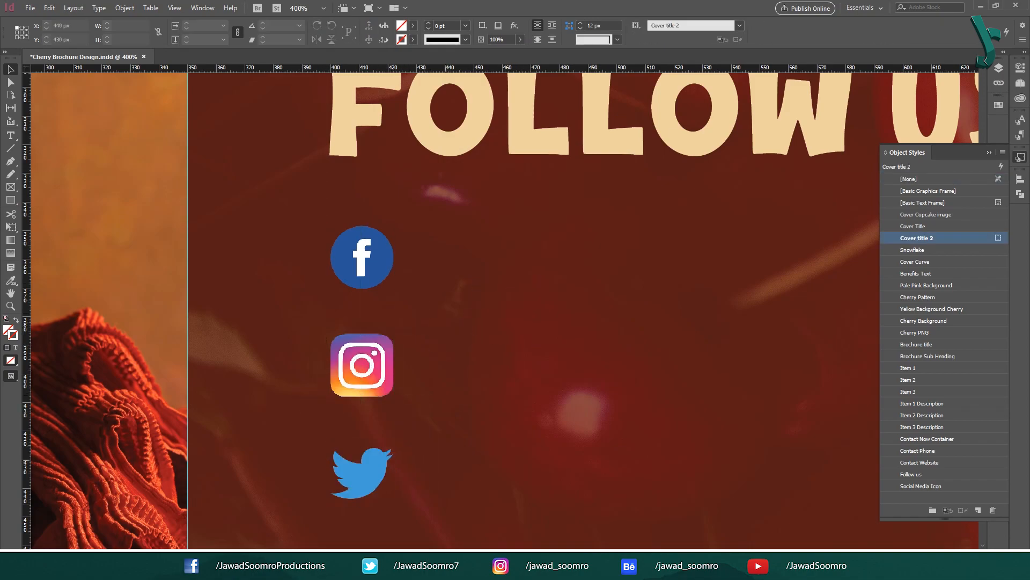
{"action": "key", "text": "ctrl+-"}
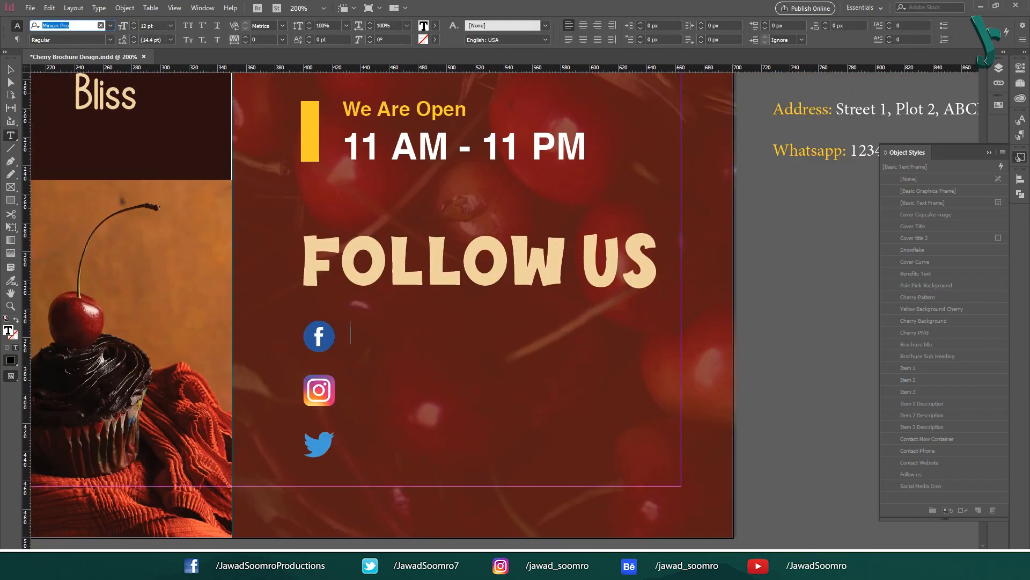
Step: Type the social-media handle in a Helvetica Regular text frame
{"action": "type", "text": "HELVTI"}
{"action": "key", "text": "BackSpace"}
{"action": "key", "text": "BackSpace"}
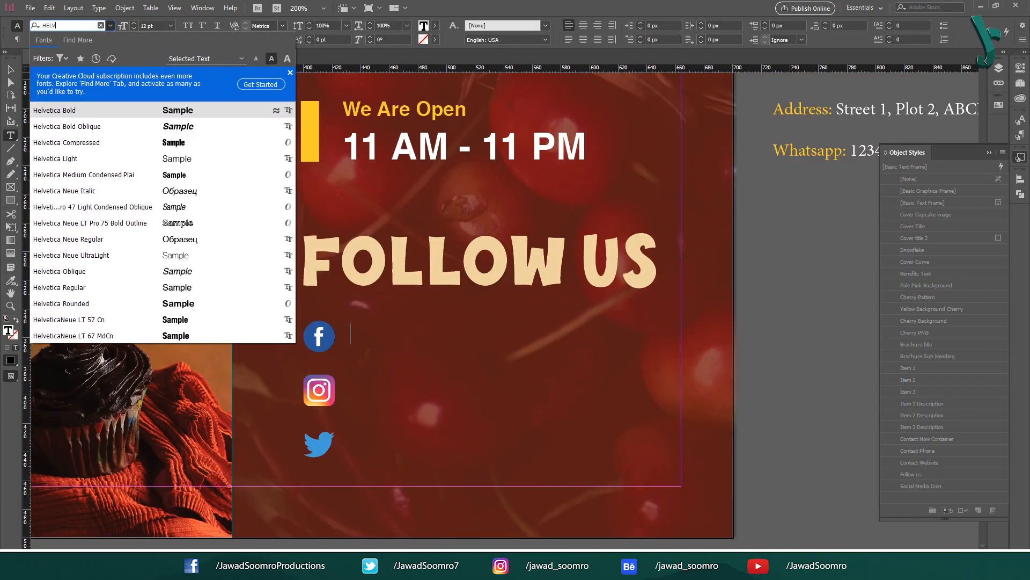
{"action": "key", "text": "Return"}
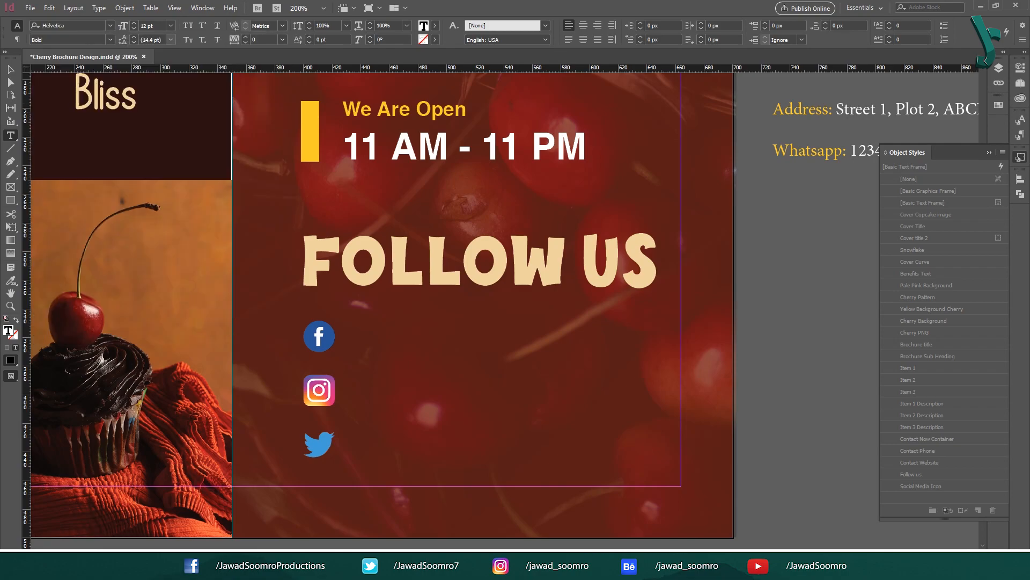
{"action": "left_click", "coordinate": [110, 39]}
{"action": "left_click", "coordinate": [53, 51]}
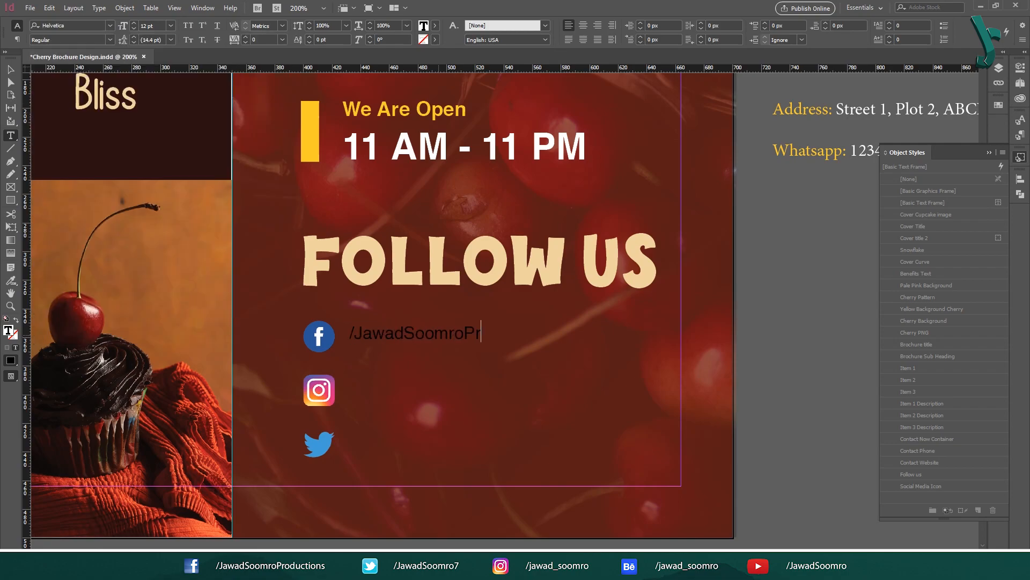
{"action": "key", "text": "BackSpace"}
{"action": "key", "text": "BackSpace"}
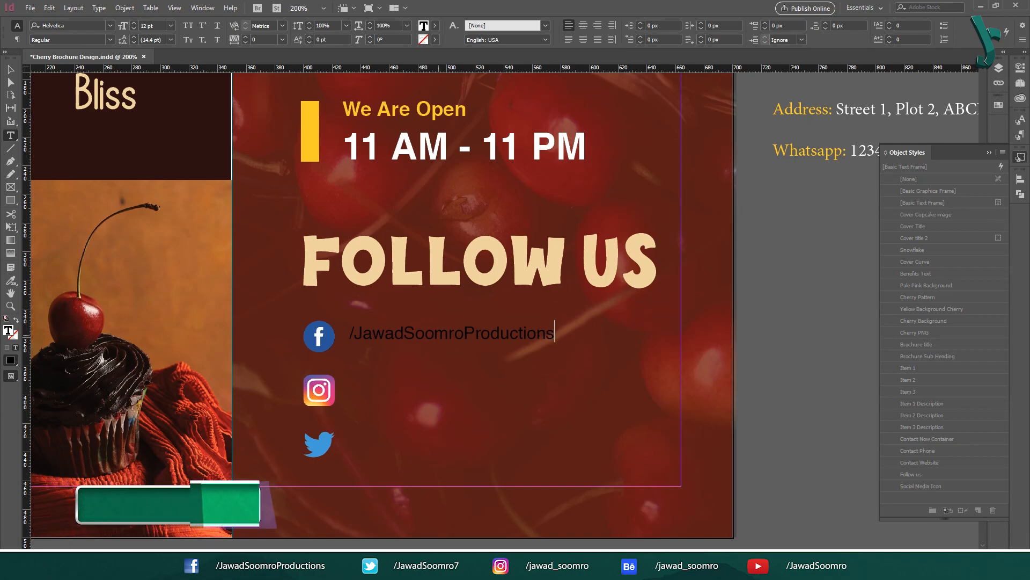
Step: Set the handle beside the Facebook icon in white [Paper] text, fitted to one line
{"action": "left_click", "coordinate": [11, 69]}
{"action": "left_click_drag", "start_coordinate": [424, 340], "coordinate": [449, 343]}
{"action": "key", "text": "Left"}
{"action": "key", "text": "Left"}
{"action": "key", "text": "Left"}
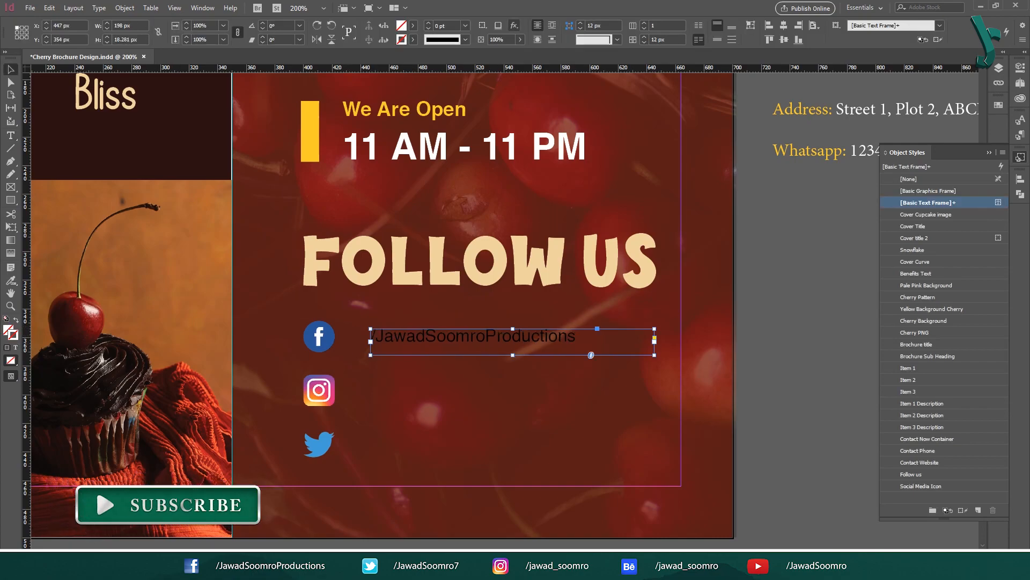
{"action": "left_click", "coordinate": [412, 26]}
{"action": "left_click", "coordinate": [329, 43]}
{"action": "left_click", "coordinate": [319, 82]}
{"action": "left_click", "coordinate": [456, 204]}
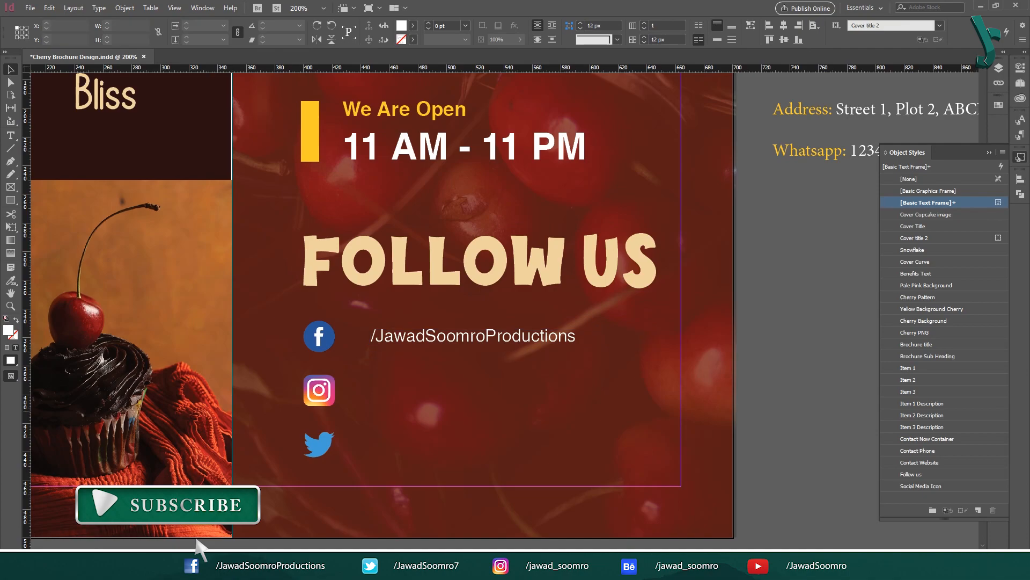
{"action": "left_click", "coordinate": [483, 337]}
{"action": "left_click_drag", "start_coordinate": [512, 355], "coordinate": [581, 393]}
{"action": "left_click", "coordinate": [472, 376]}
Step: Adjust the copied handles beside the Instagram and Twitter icons for each account
{"action": "double_click", "coordinate": [456, 387]}
{"action": "type", "text": "Stufdio"}
{"action": "key", "text": "BackSpace"}
{"action": "key", "text": "BackSpace"}
{"action": "key", "text": "BackSpace"}
{"action": "key", "text": "BackSpace"}
{"action": "type", "text": "dio"}
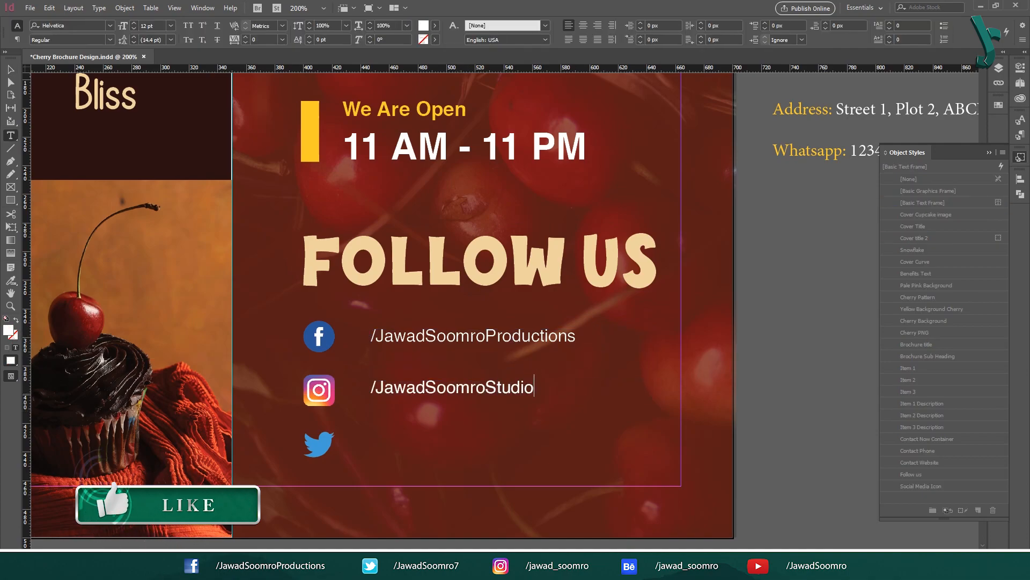
{"action": "type", "text": "s"}
{"action": "key", "text": "Escape"}
{"action": "left_click_drag", "start_coordinate": [460, 387], "coordinate": [546, 449]}
{"action": "double_click", "coordinate": [462, 442]}
{"action": "type", "text": "7"}
{"action": "key", "text": "Escape"}
{"action": "left_click", "coordinate": [786, 337]}
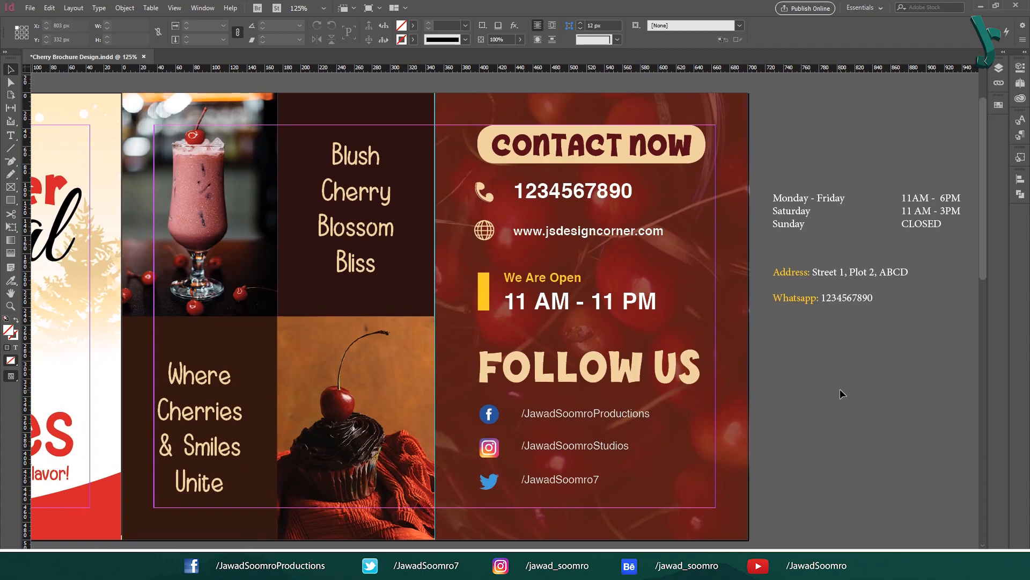
{"action": "key", "text": "ctrl+minus"}
{"action": "key", "text": "ctrl+minus"}
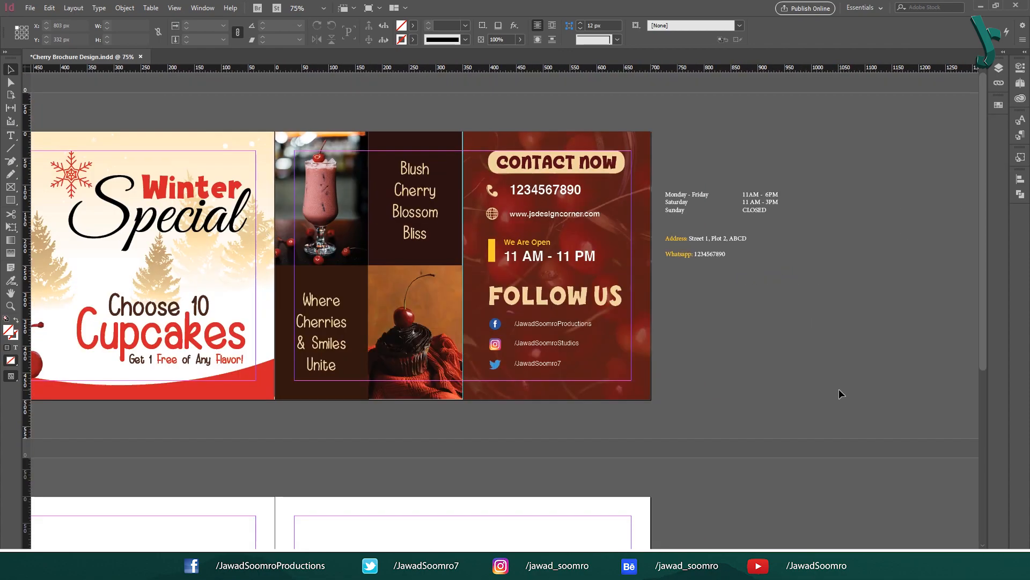
Step: Nudge the yellow bar and opening-hours frames down about 11 px, then scroll to the interior spread
{"action": "left_click_drag", "start_coordinate": [706, 389], "coordinate": [866, 406]}
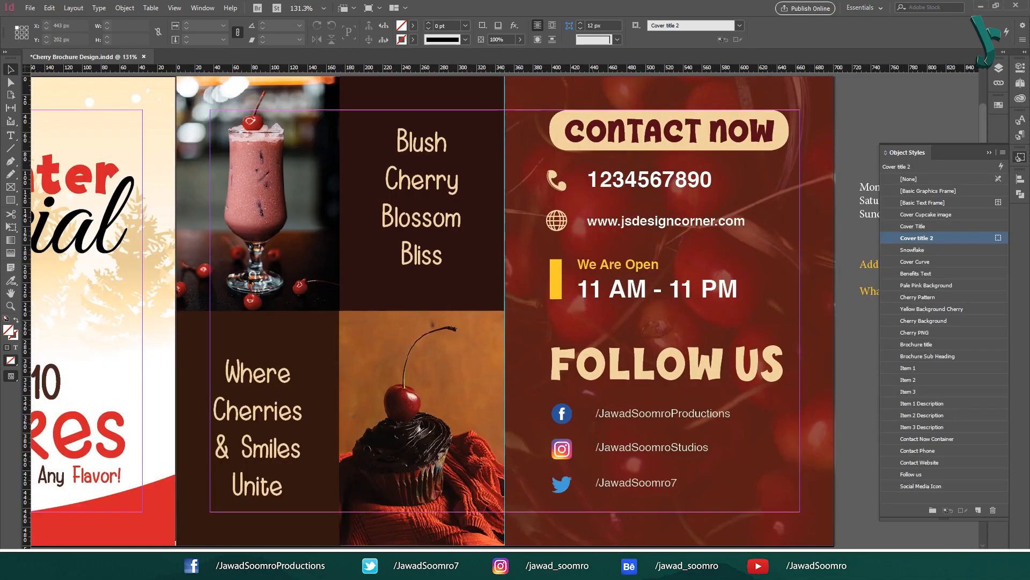
{"action": "left_click_drag", "start_coordinate": [529, 251], "coordinate": [622, 288]}
{"action": "left_click_drag", "start_coordinate": [738, 284], "coordinate": [739, 290]}
{"action": "left_click", "coordinate": [851, 412]}
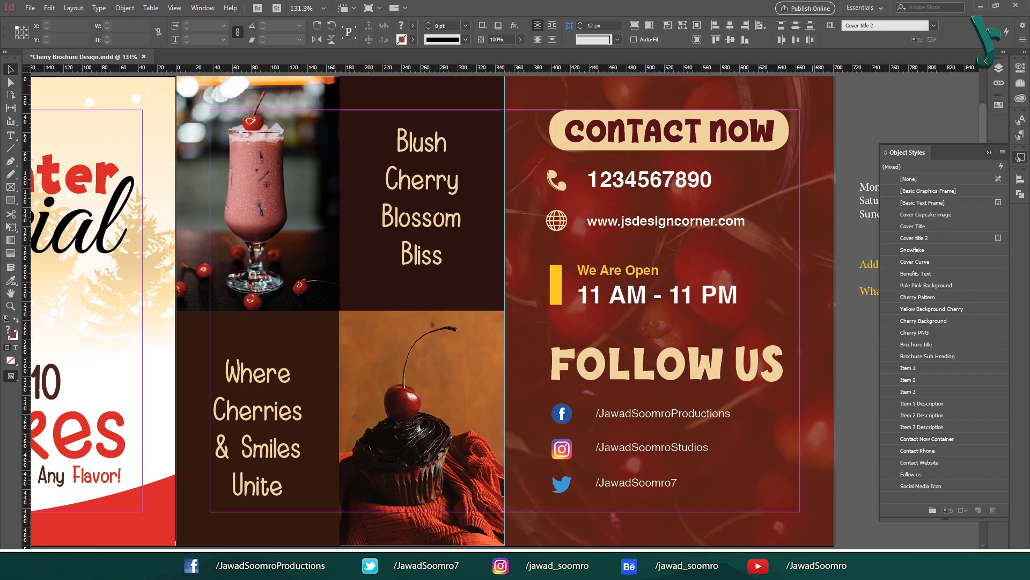
{"action": "left_click_drag", "start_coordinate": [852, 414], "coordinate": [700, 400]}
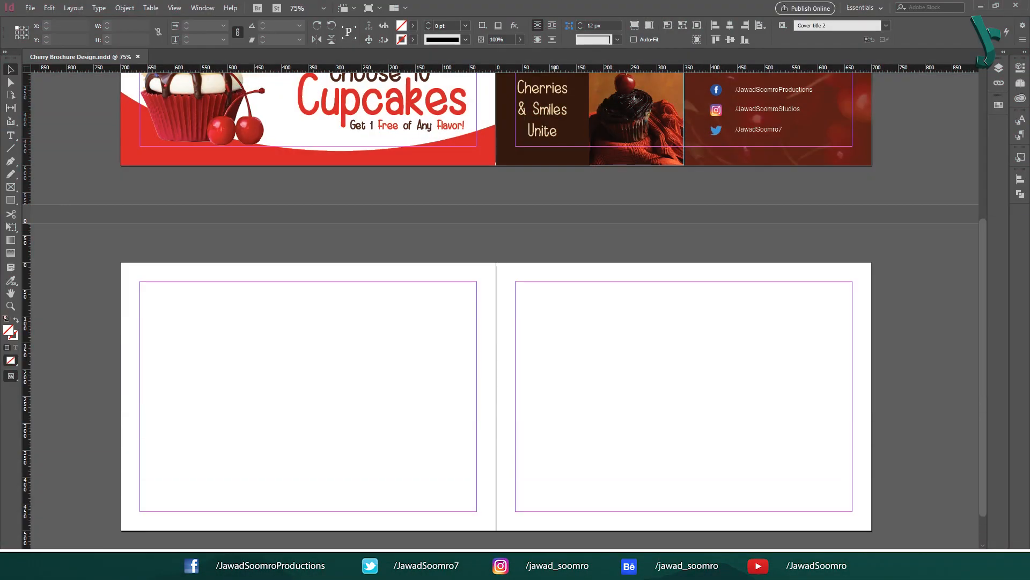
{"action": "left_click_drag", "start_coordinate": [587, 522], "coordinate": [622, 483]}
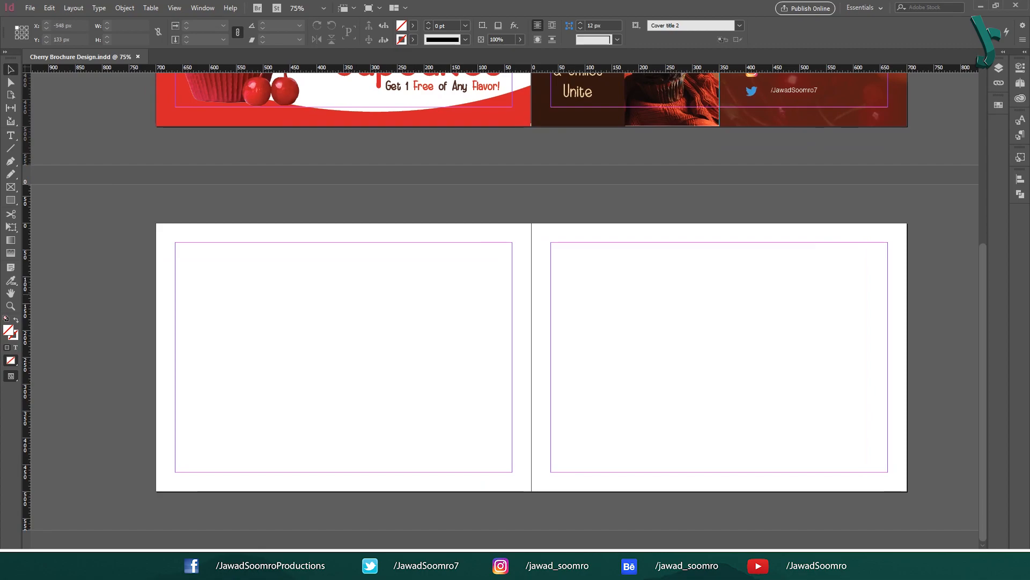
Step: Switch from InDesign's empty interior spread to the Brochure Data document in Word
{"action": "left_click_drag", "start_coordinate": [170, 218], "coordinate": [170, 424]}
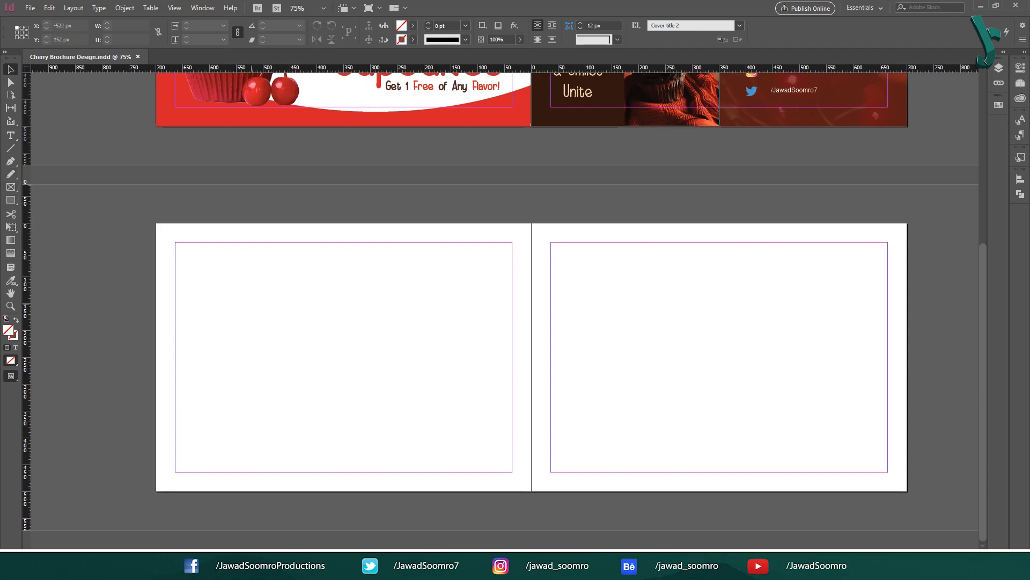
{"action": "key", "text": "alt+Tab"}
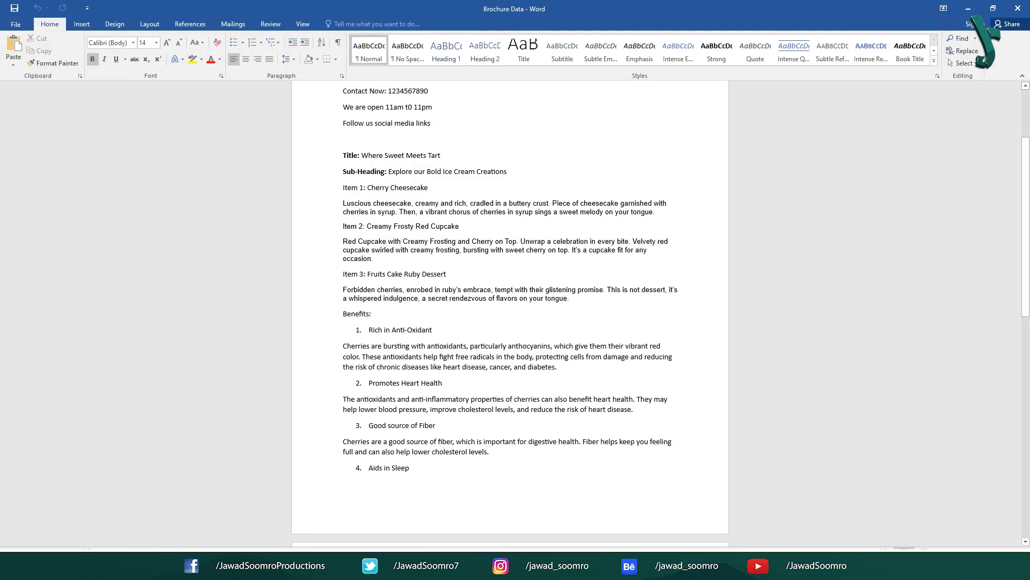
Step: Review the Title, Sub-Heading and Item 1–3 headings plus the Item 3 description
{"action": "left_click_drag", "start_coordinate": [342, 155], "coordinate": [578, 289]}
{"action": "left_click", "coordinate": [482, 400]}
{"action": "left_click_drag", "start_coordinate": [343, 188], "coordinate": [430, 190]}
{"action": "left_click_drag", "start_coordinate": [343, 226], "coordinate": [428, 228]}
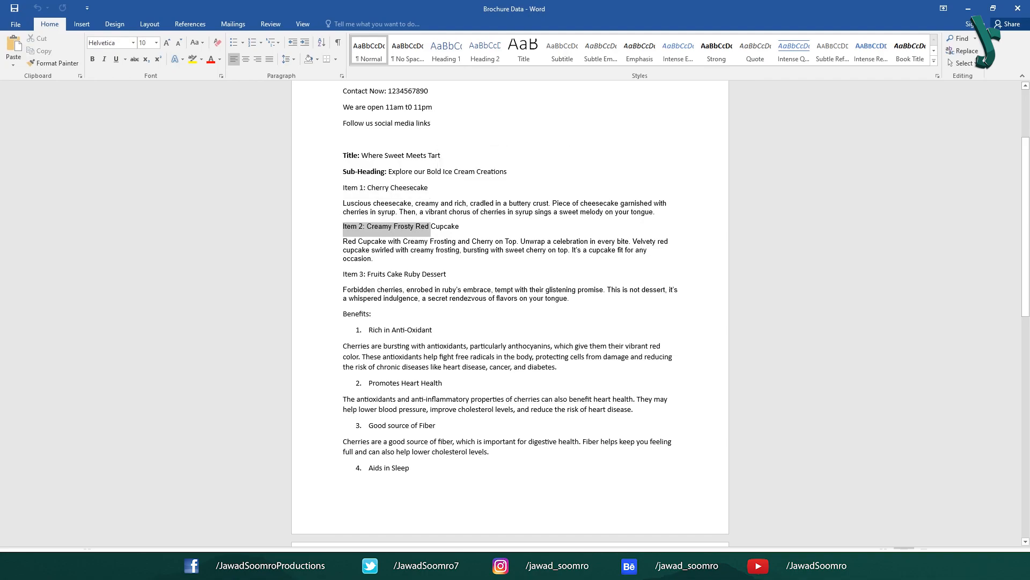
{"action": "left_click_drag", "start_coordinate": [343, 274], "coordinate": [570, 279]}
{"action": "left_click", "coordinate": [405, 290]}
{"action": "left_click_drag", "start_coordinate": [343, 274], "coordinate": [570, 299]}
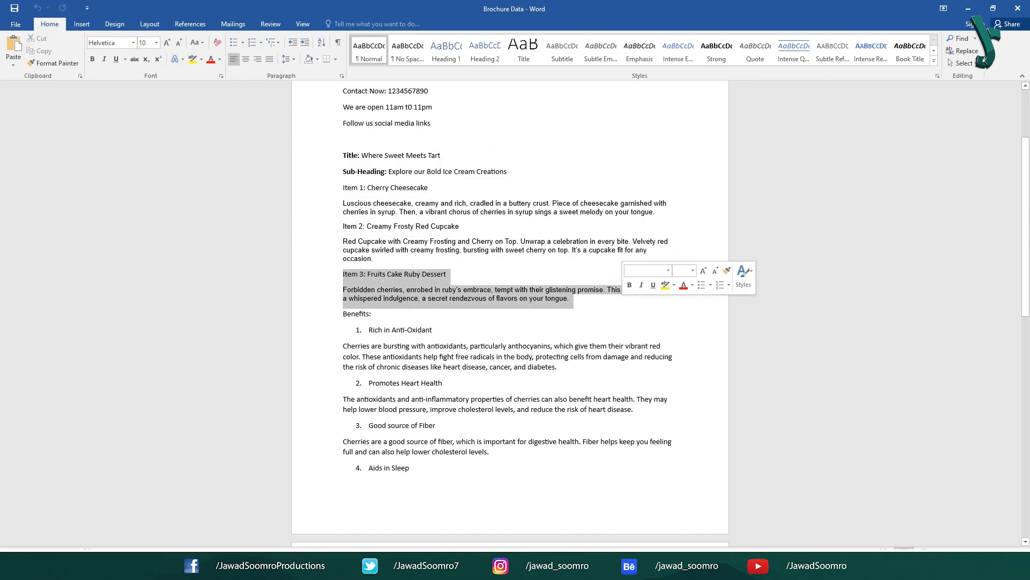
{"action": "left_click", "coordinate": [371, 313]}
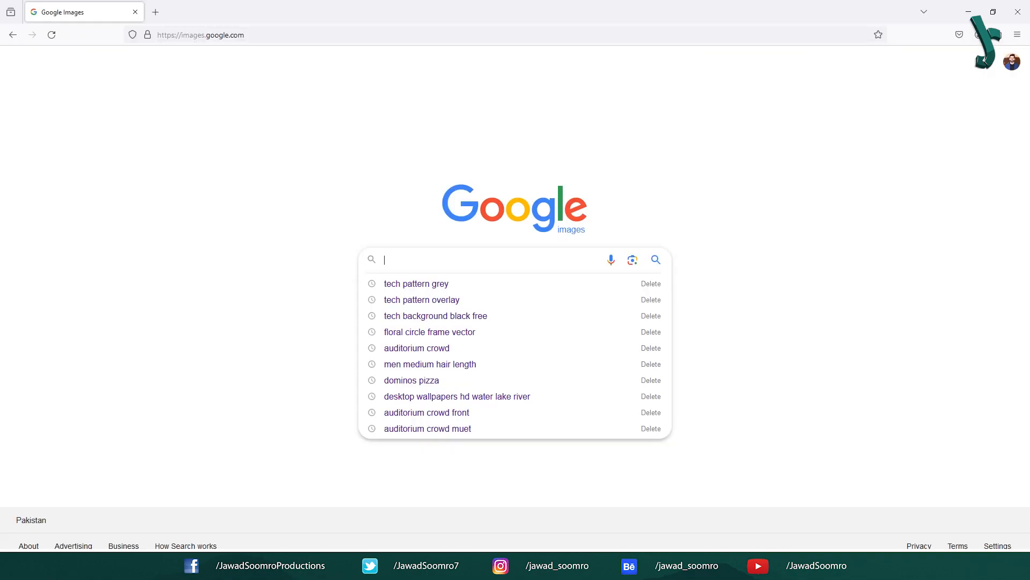
Step: Search Google Images for 'brochure before and after prices' and preview the first result
{"action": "type", "text": "brochure before and "}
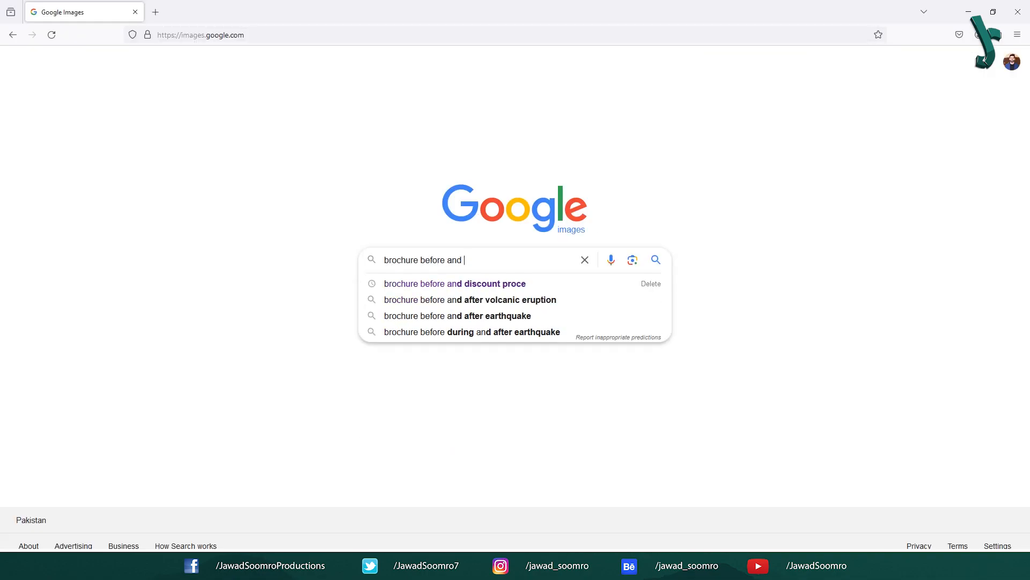
{"action": "type", "text": "after prices"}
{"action": "key", "text": "Return"}
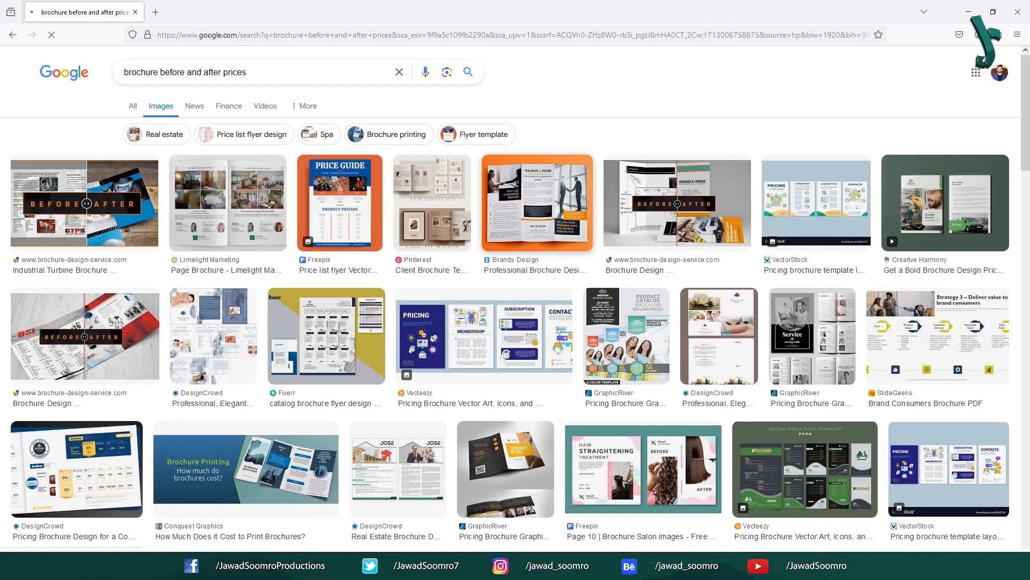
{"action": "left_click", "coordinate": [84, 203]}
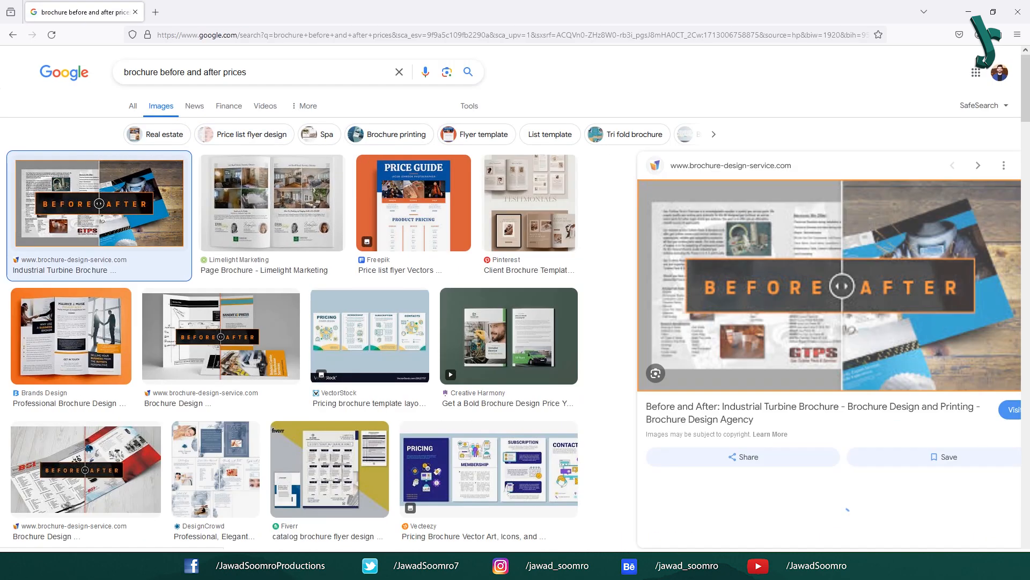
{"action": "scroll", "coordinate": [986, 48], "scroll_direction": "down", "scroll_amount": 6}
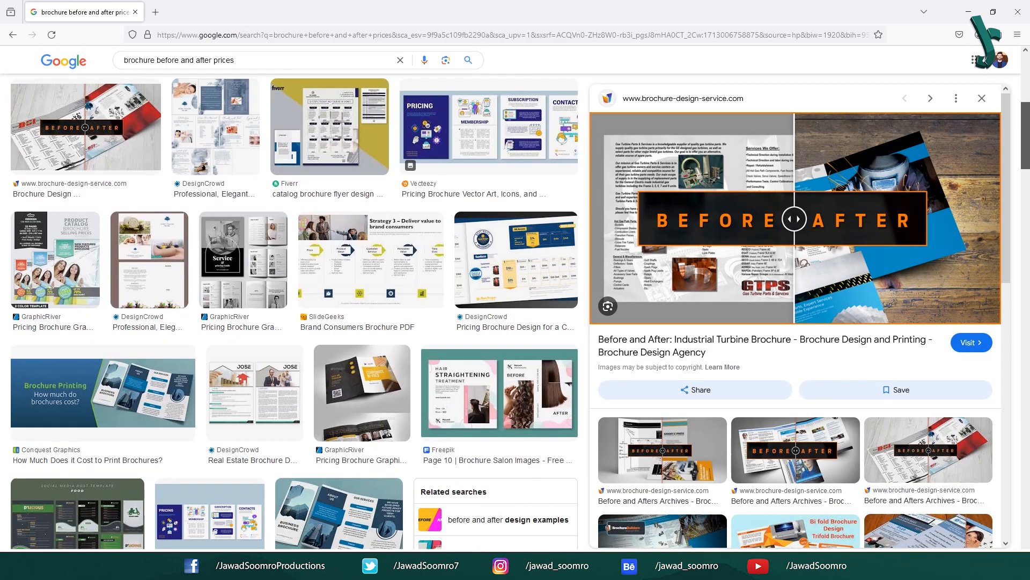
{"action": "scroll", "coordinate": [294, 311], "scroll_direction": "down", "scroll_amount": 10}
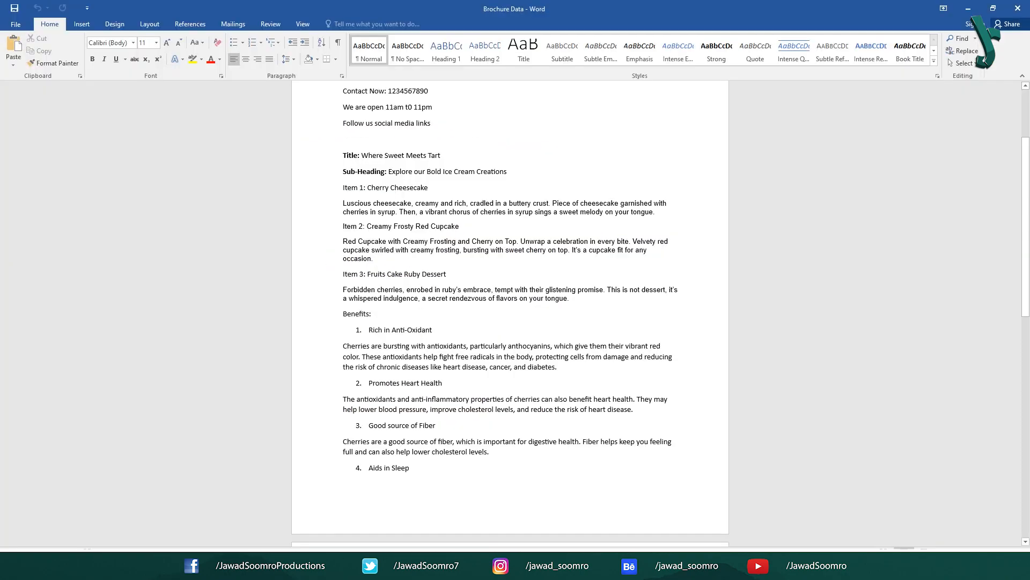
{"action": "left_click_drag", "start_coordinate": [343, 156], "coordinate": [591, 300]}
{"action": "left_click", "coordinate": [419, 242]}
{"action": "left_click", "coordinate": [435, 425]}
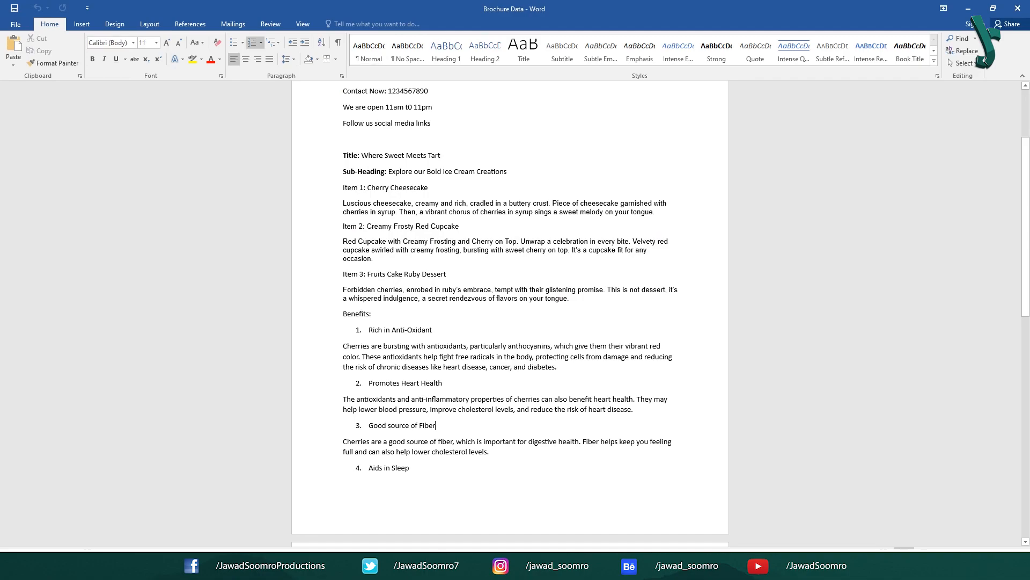
{"action": "left_click_drag", "start_coordinate": [384, 298], "coordinate": [410, 468]}
{"action": "left_click", "coordinate": [409, 467]}
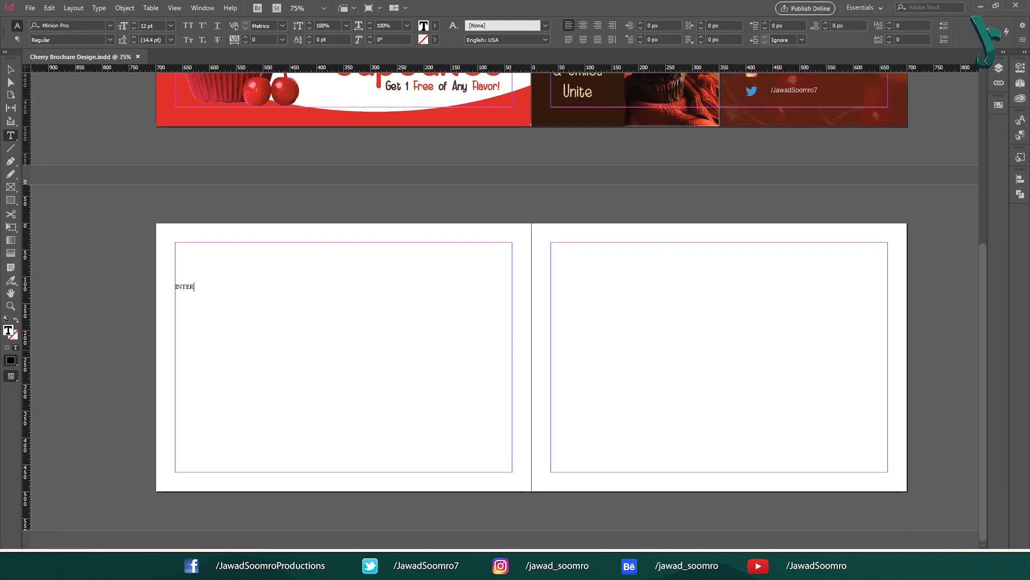
Step: Finish typing the INTERIOR PAGES heading and set it to 72 pt
{"action": "type", "text": "IOR PAGES"}
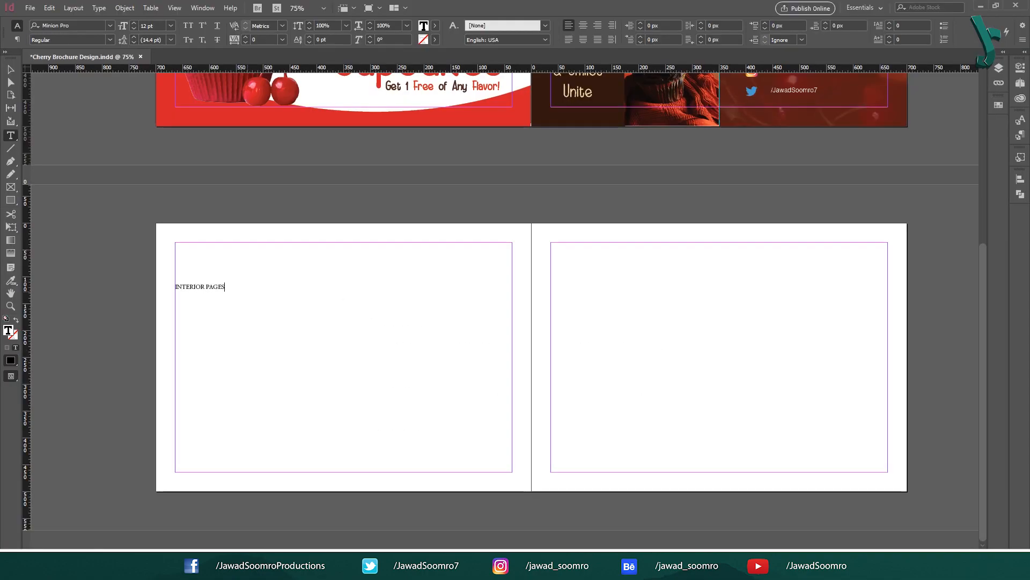
{"action": "key", "text": "ctrl+a"}
{"action": "left_click", "coordinate": [171, 26]}
{"action": "left_click", "coordinate": [158, 198]}
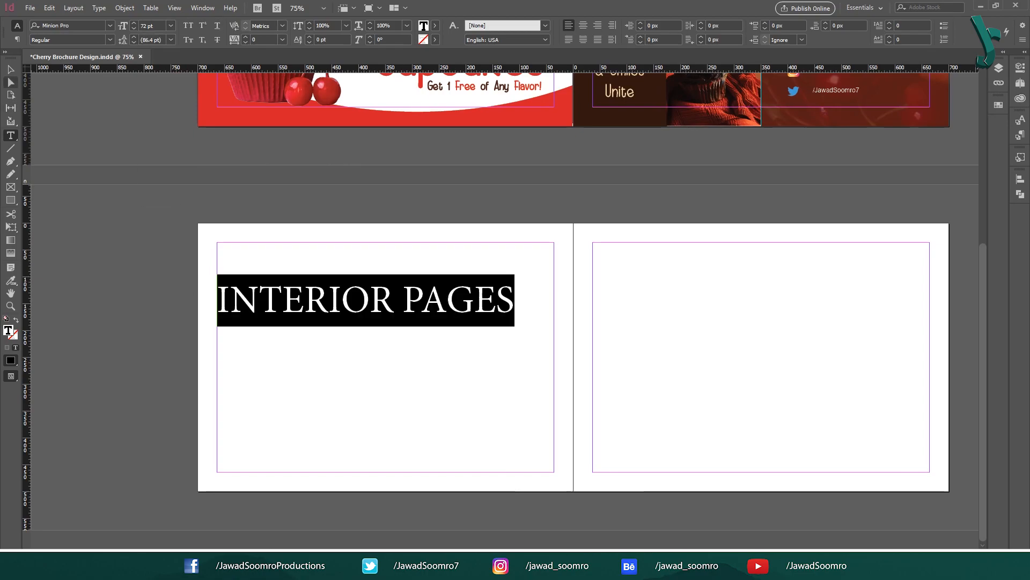
{"action": "key", "text": "Escape"}
{"action": "key", "text": "ctrl+shift+a"}
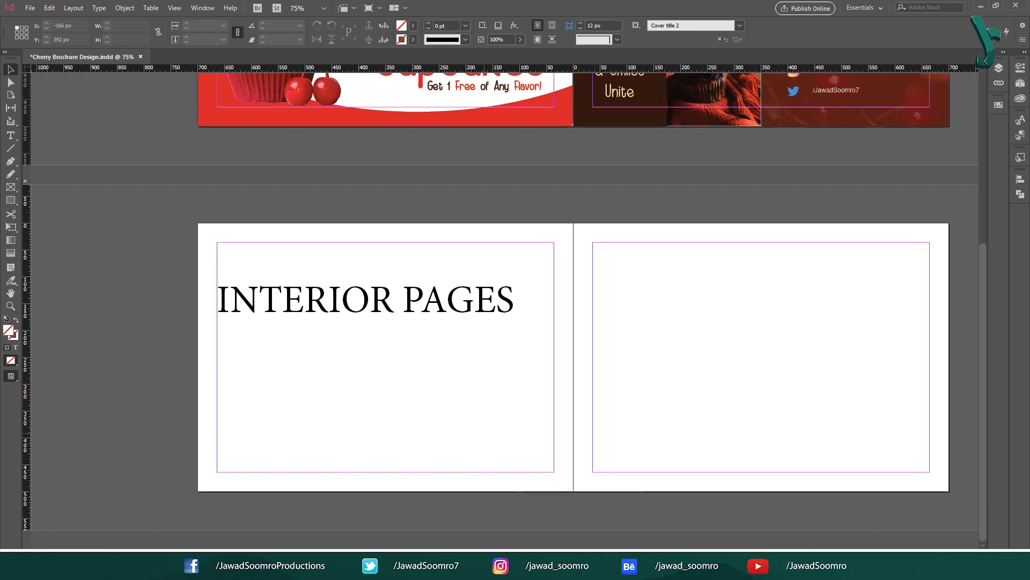
{"action": "key", "text": "alt+Tab"}
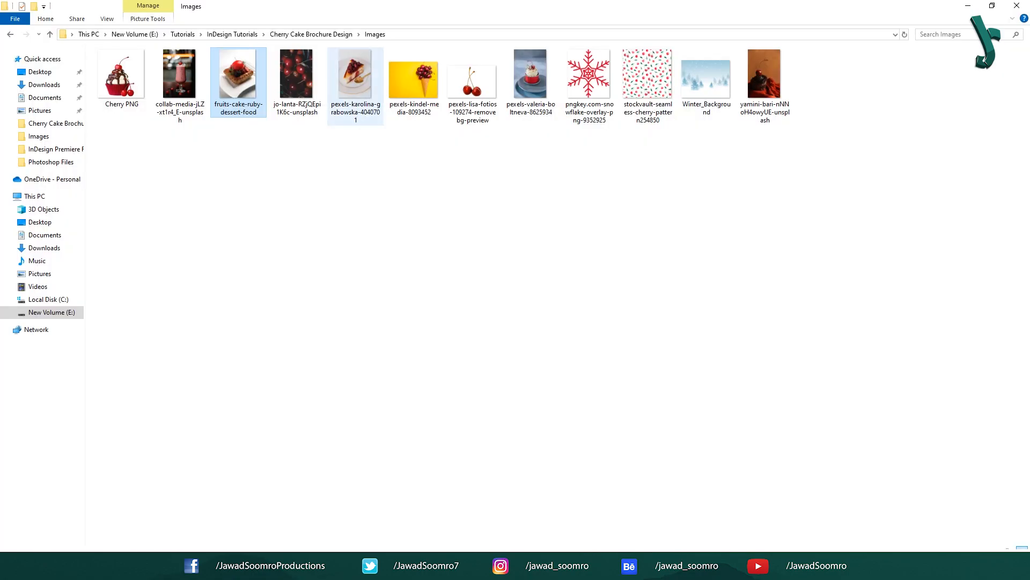
Step: Preview the cupcake photo and the next image in Photos, then return to InDesign
{"action": "left_click", "coordinate": [355, 81]}
{"action": "left_click", "coordinate": [531, 81]}
{"action": "double_click", "coordinate": [531, 80]}
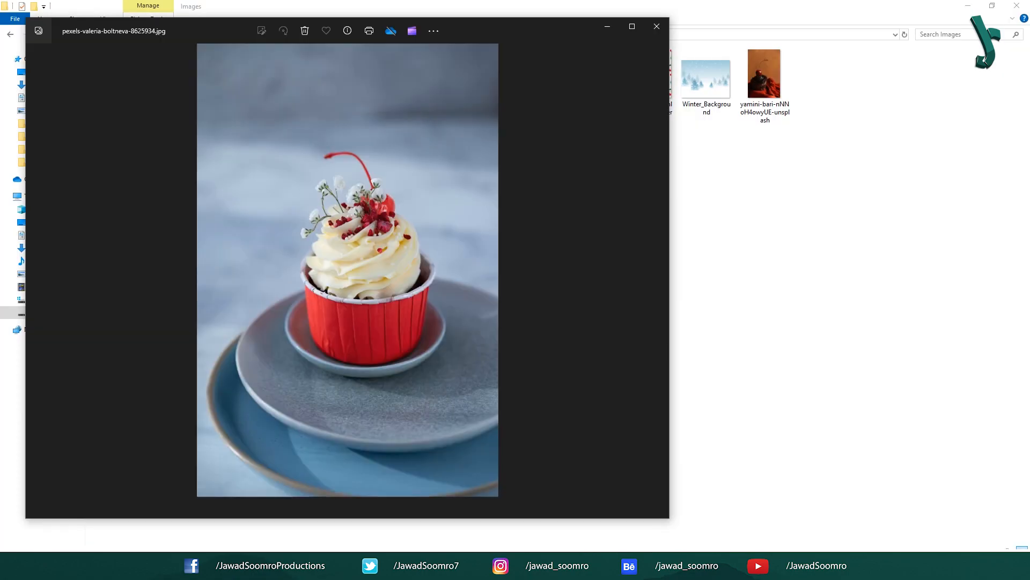
{"action": "key", "text": "Left"}
{"action": "key", "text": "Left"}
{"action": "key", "text": "Left"}
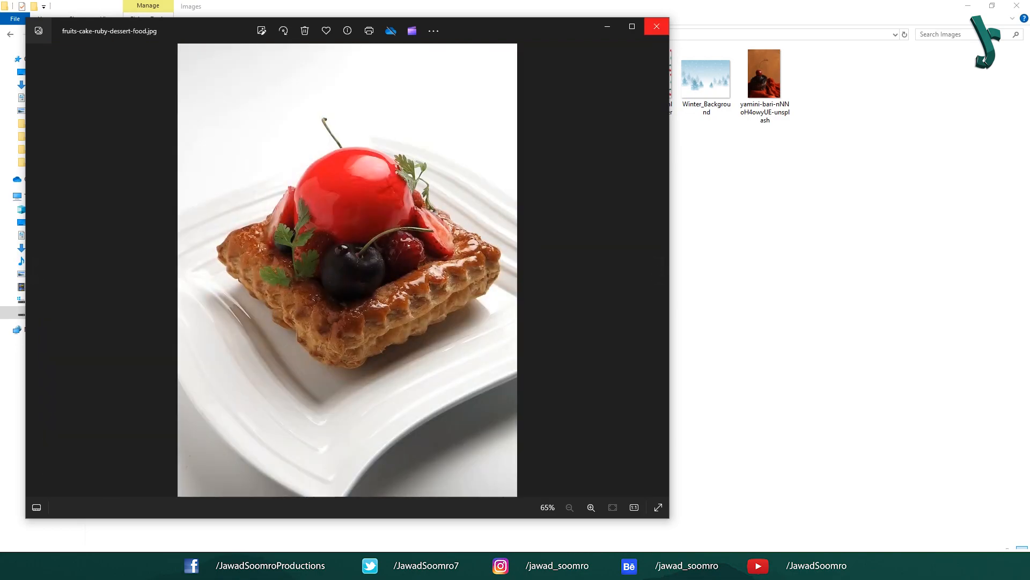
{"action": "left_click", "coordinate": [656, 25]}
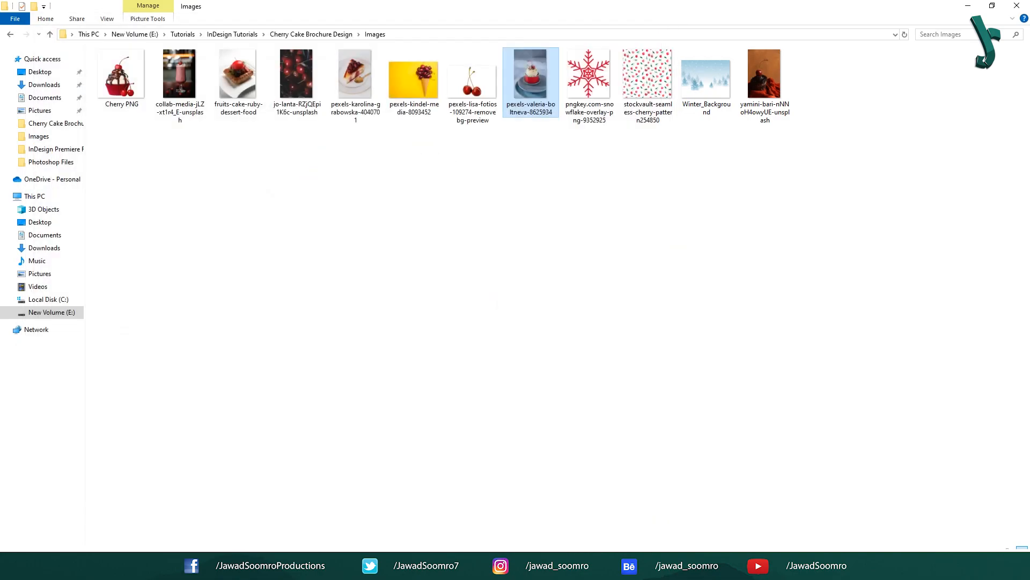
{"action": "key", "text": "alt+Tab"}
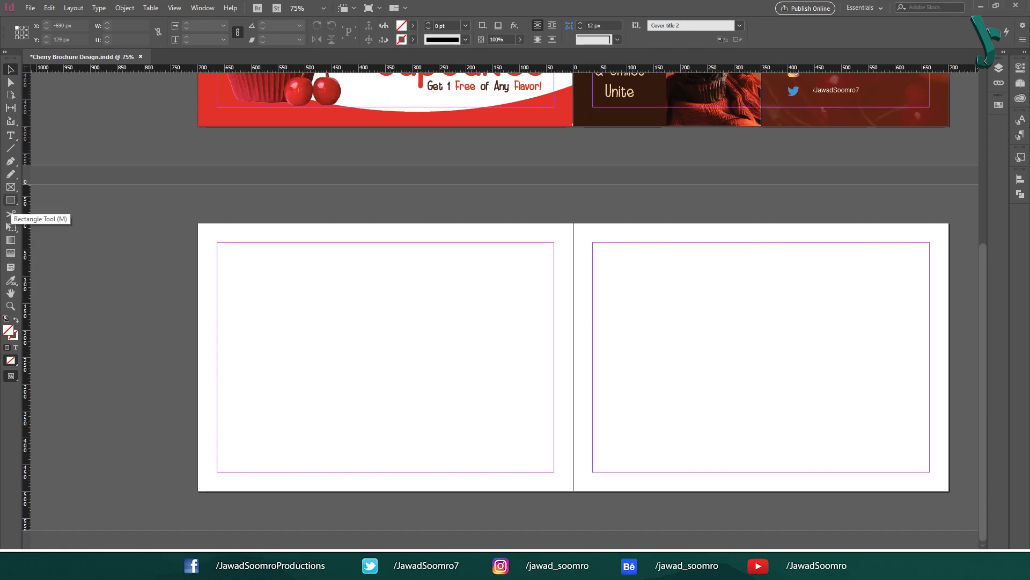
Step: Draw a 500×500 px Peach Color square aligned to the left page's top-left and lock it
{"action": "left_click", "coordinate": [10, 199]}
{"action": "left_click", "coordinate": [294, 250]}
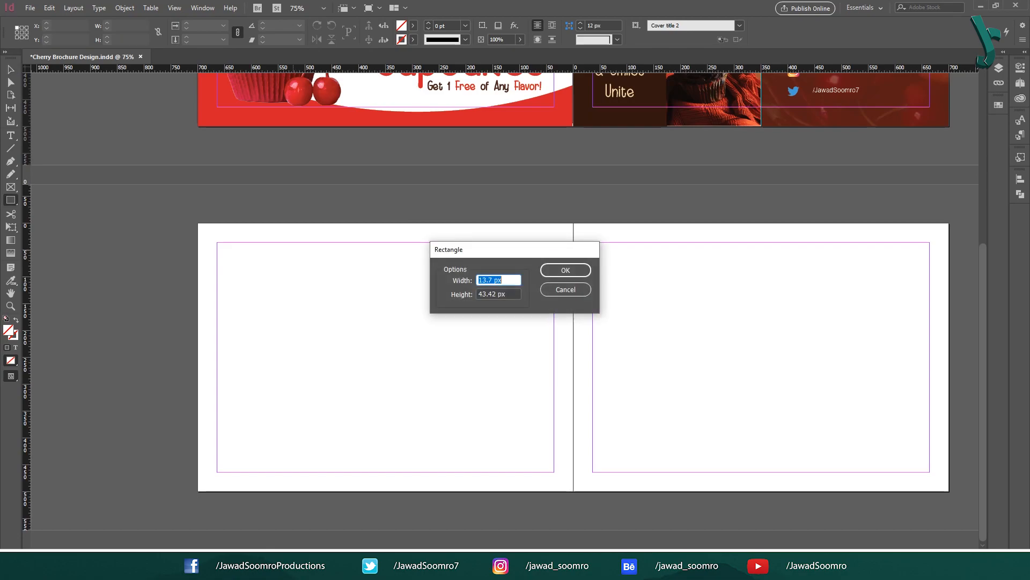
{"action": "type", "text": "6"}
{"action": "key", "text": "Tab"}
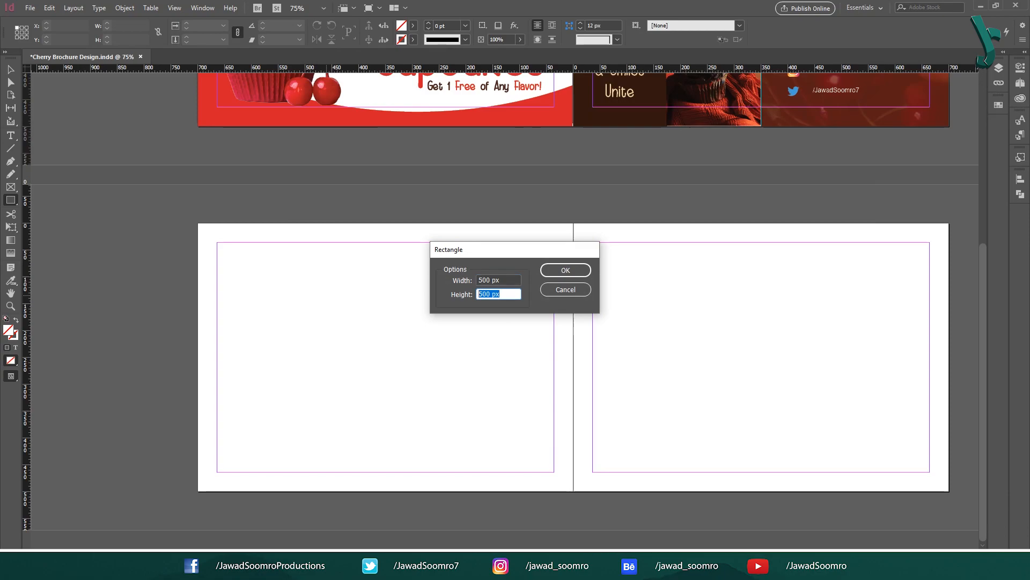
{"action": "left_click", "coordinate": [566, 270]}
{"action": "left_click", "coordinate": [999, 105]}
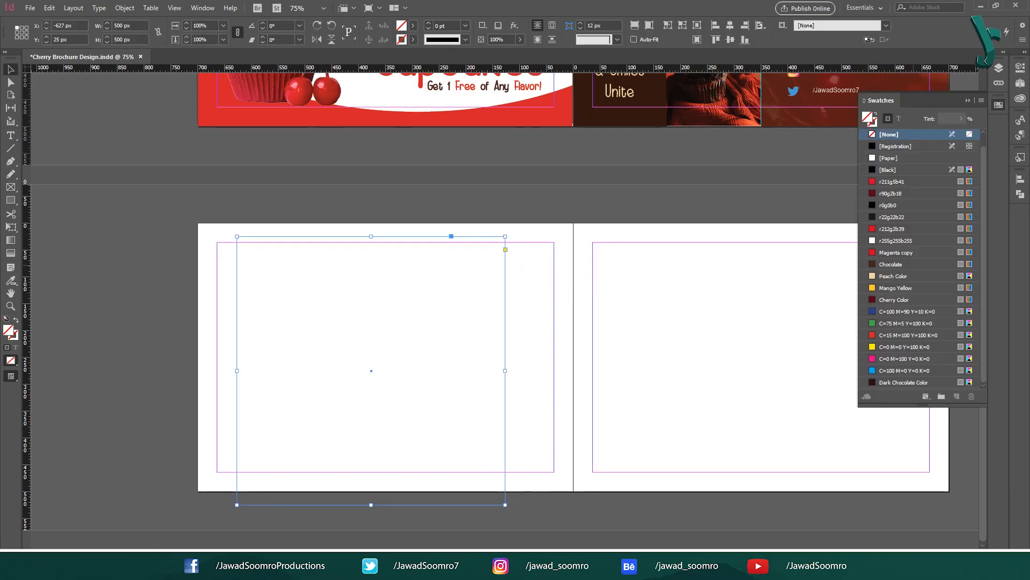
{"action": "left_click", "coordinate": [913, 276]}
{"action": "left_click", "coordinate": [730, 25]}
{"action": "left_click", "coordinate": [715, 39]}
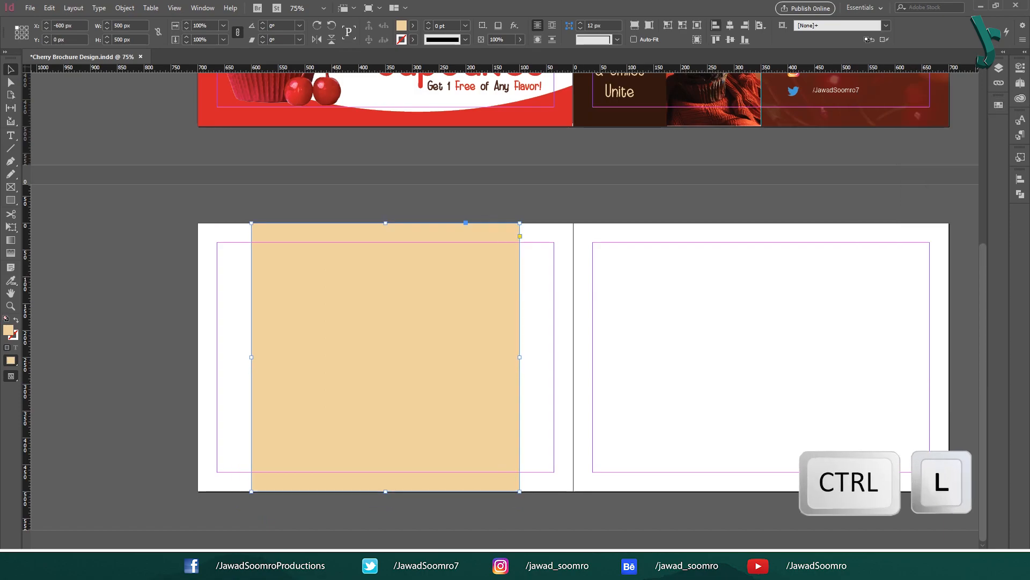
{"action": "left_click", "coordinate": [716, 25]}
{"action": "key", "text": "ctrl+l"}
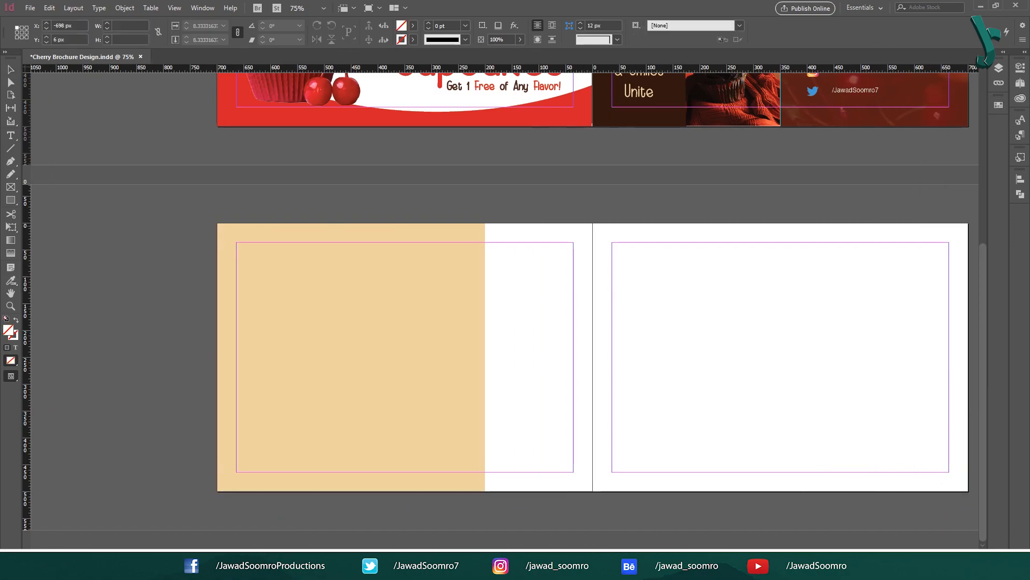
Step: Place the cherry pattern over the square at 14% opacity, save, and draw a circle
{"action": "left_click_drag", "start_coordinate": [217, 226], "coordinate": [485, 494]}
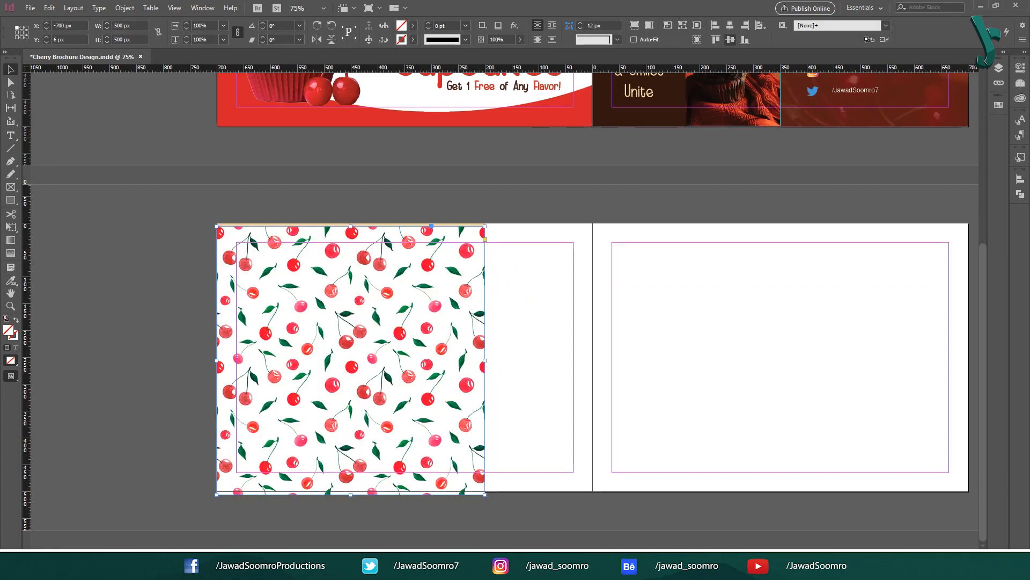
{"action": "left_click", "coordinate": [730, 39]}
{"action": "double_click", "coordinate": [497, 39]}
{"action": "type", "text": "14"}
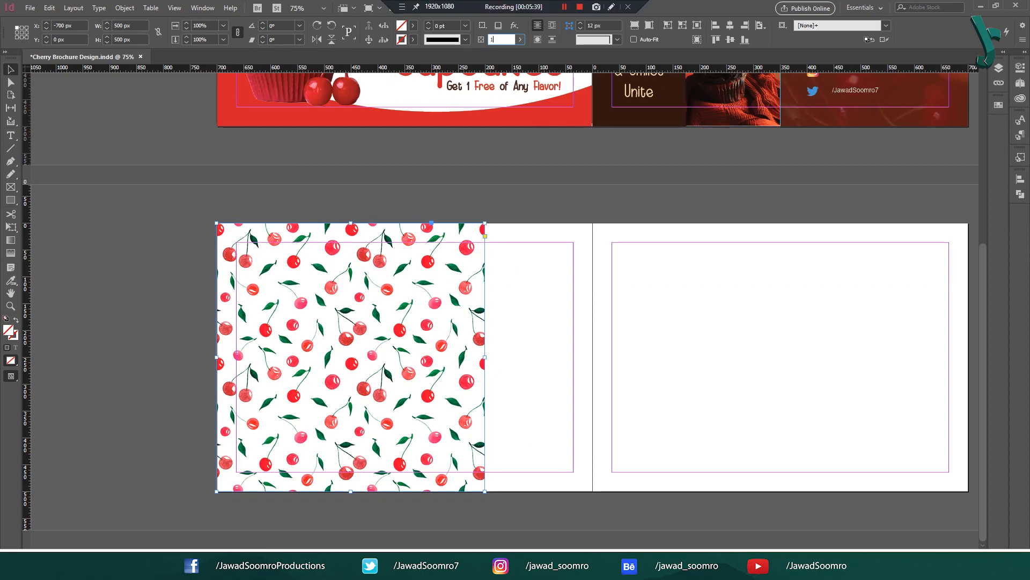
{"action": "key", "text": "Return"}
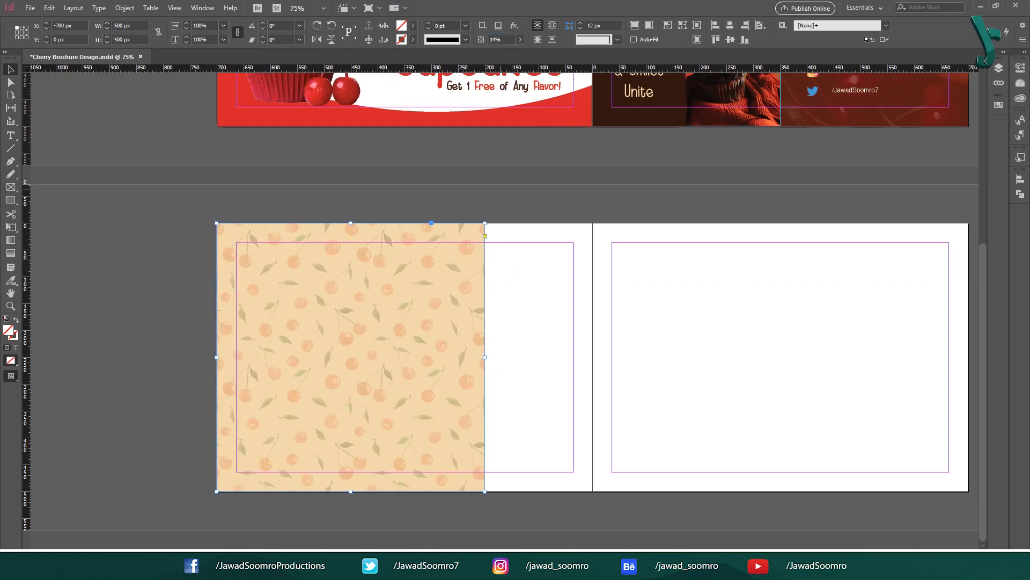
{"action": "left_click", "coordinate": [502, 189]}
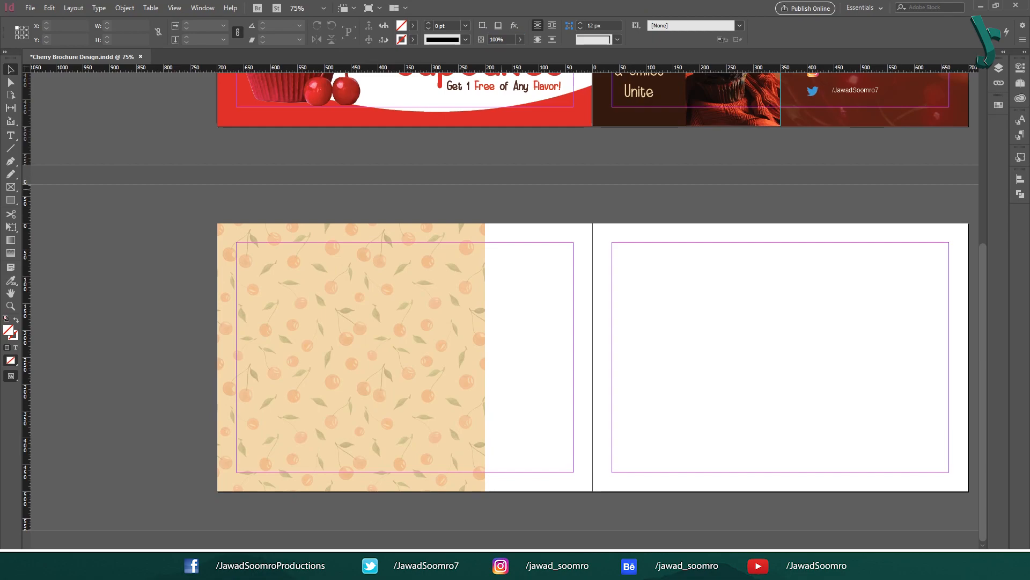
{"action": "key", "text": "ctrl+s"}
{"action": "key", "text": "l"}
{"action": "mouse_move", "coordinate": [229, 259]}
{"action": "left_mouse_down"}
{"action": "mouse_move", "coordinate": [354, 384]}
{"action": "mouse_move", "coordinate": [313, 343]}
{"action": "left_mouse_up"}
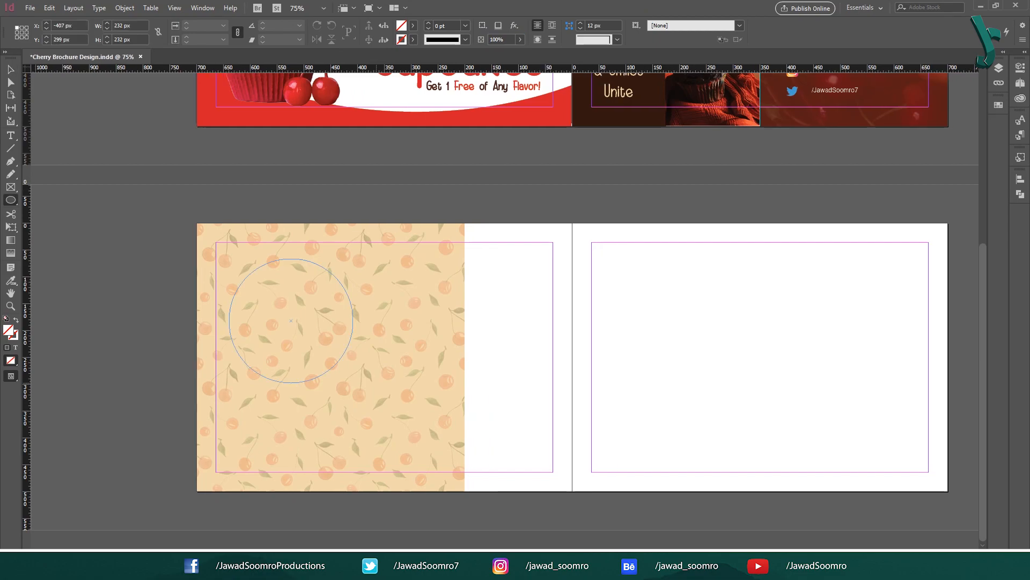
Step: Fill the first circle red and apply the Item 1 object style
{"action": "key", "text": "v"}
{"action": "left_click", "coordinate": [413, 26]}
{"action": "left_click", "coordinate": [322, 106]}
{"action": "left_click", "coordinate": [1021, 157]}
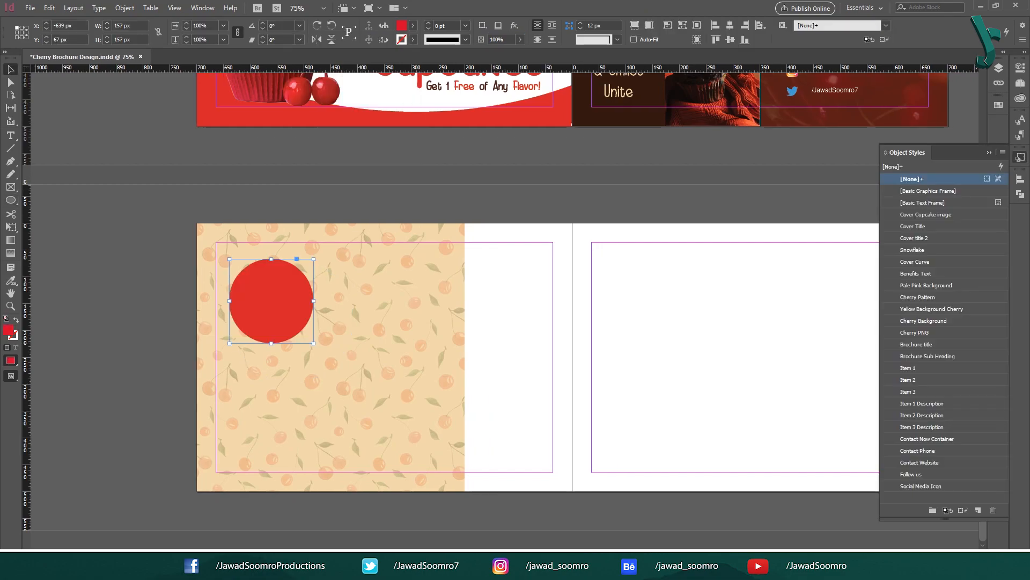
{"action": "left_click", "coordinate": [917, 368]}
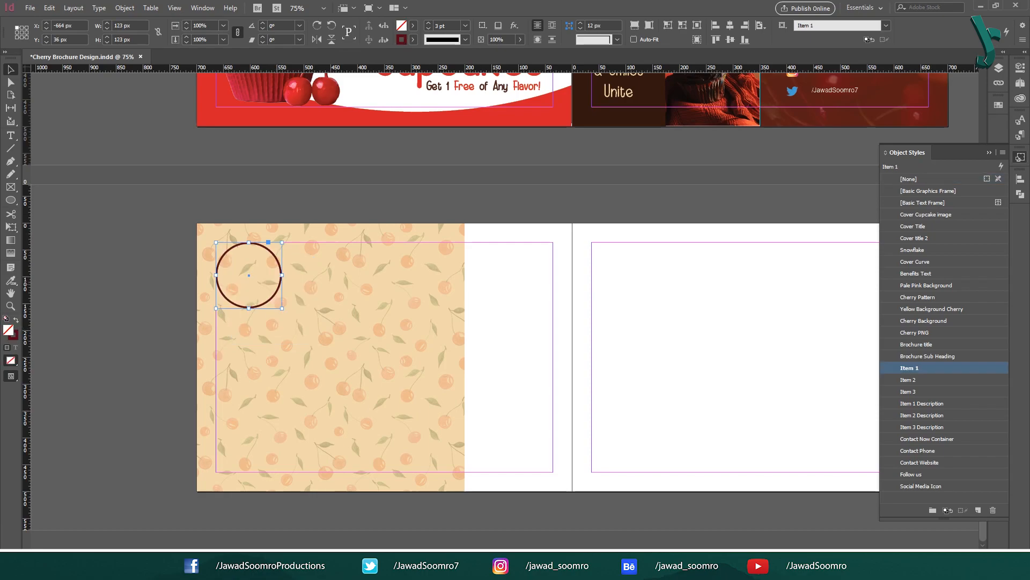
Step: Draw two more circles down the left page, styled Item 2 and Item 3
{"action": "key", "text": "l"}
{"action": "left_click_drag", "start_coordinate": [216, 326], "coordinate": [272, 383]}
{"action": "left_click_drag", "start_coordinate": [315, 345], "coordinate": [370, 401]}
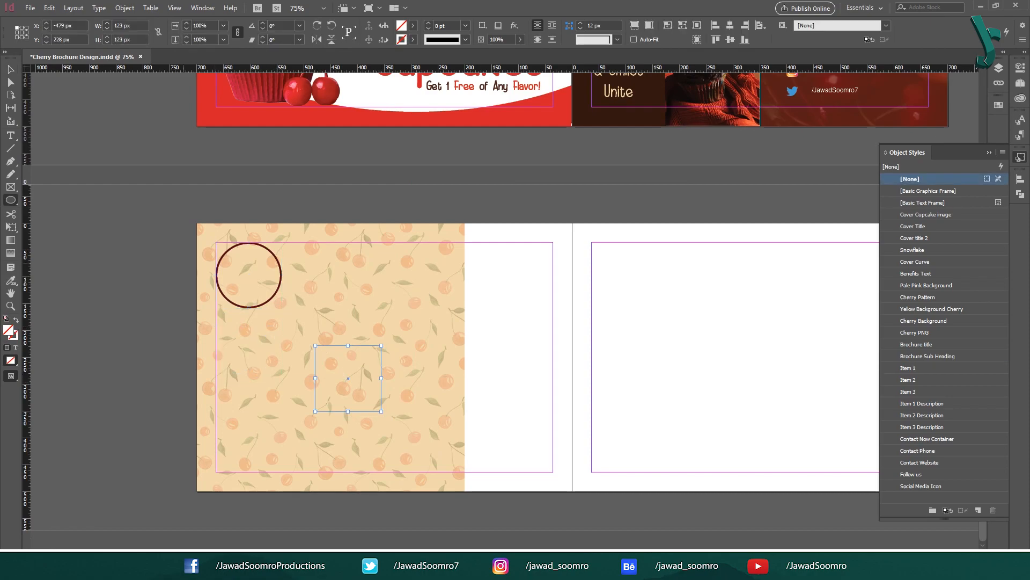
{"action": "key", "text": "ctrl+z"}
{"action": "left_click", "coordinate": [908, 380]}
{"action": "key", "text": "l"}
{"action": "mouse_move", "coordinate": [375, 358]}
{"action": "left_mouse_down"}
{"action": "mouse_move", "coordinate": [418, 399]}
{"action": "mouse_move", "coordinate": [382, 412]}
{"action": "left_mouse_up"}
{"action": "key", "text": "v"}
{"action": "left_click", "coordinate": [909, 391]}
{"action": "left_click", "coordinate": [158, 397]}
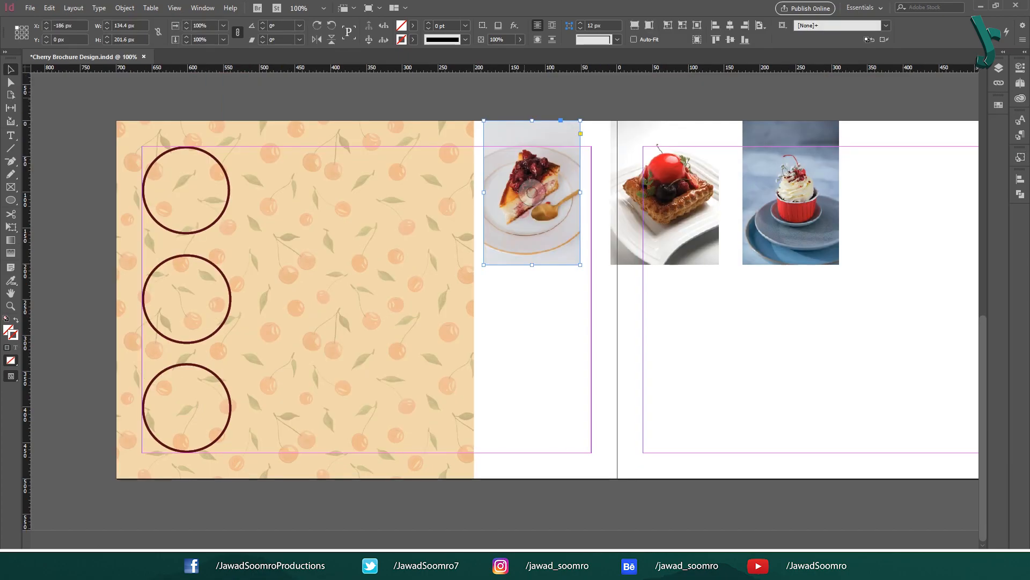
{"action": "key", "text": "alt+e"}
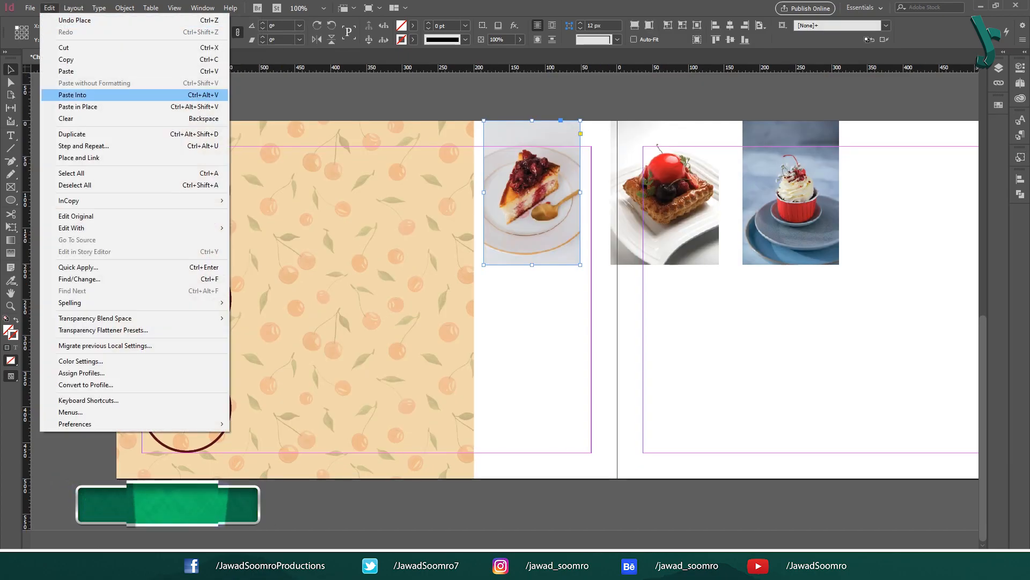
Step: Paste the cheesecake and cupcake photos into the top and second circles
{"action": "left_click", "coordinate": [63, 48]}
{"action": "left_click", "coordinate": [155, 159]}
{"action": "left_click", "coordinate": [49, 8]}
{"action": "left_click", "coordinate": [73, 95]}
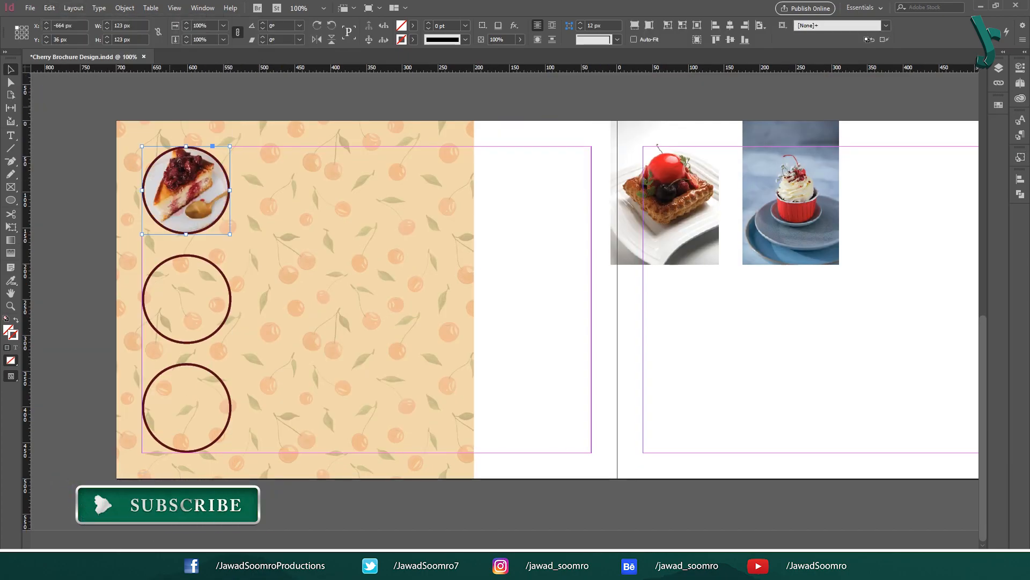
{"action": "left_click", "coordinate": [163, 522]}
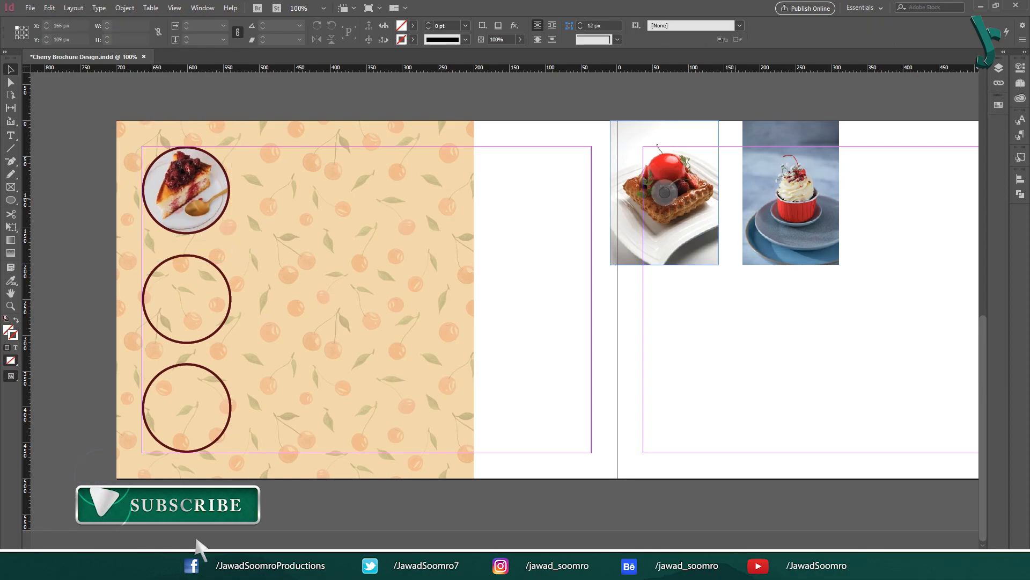
{"action": "right_click", "coordinate": [788, 140]}
{"action": "left_click", "coordinate": [805, 147]}
{"action": "left_click", "coordinate": [217, 267]}
{"action": "left_click", "coordinate": [70, 8]}
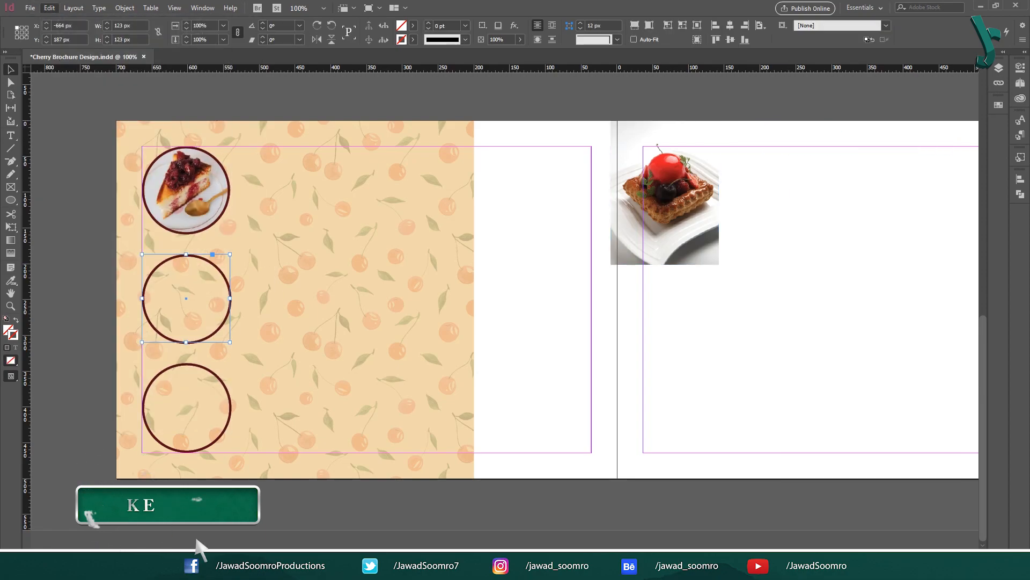
{"action": "mouse_move", "coordinate": [49, 8]}
{"action": "left_click", "coordinate": [72, 95]}
{"action": "left_click", "coordinate": [164, 523]}
Step: Paste the fruit tart photo into the third circle and shrink it to fit
{"action": "right_click", "coordinate": [627, 188]}
{"action": "left_click", "coordinate": [644, 195]}
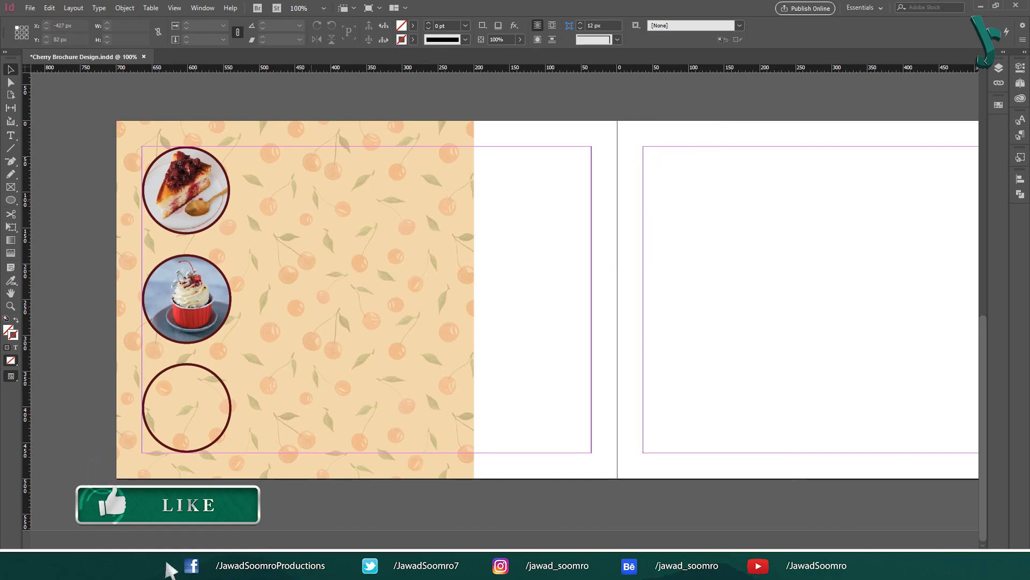
{"action": "right_click", "coordinate": [201, 406]}
{"action": "left_click", "coordinate": [233, 123]}
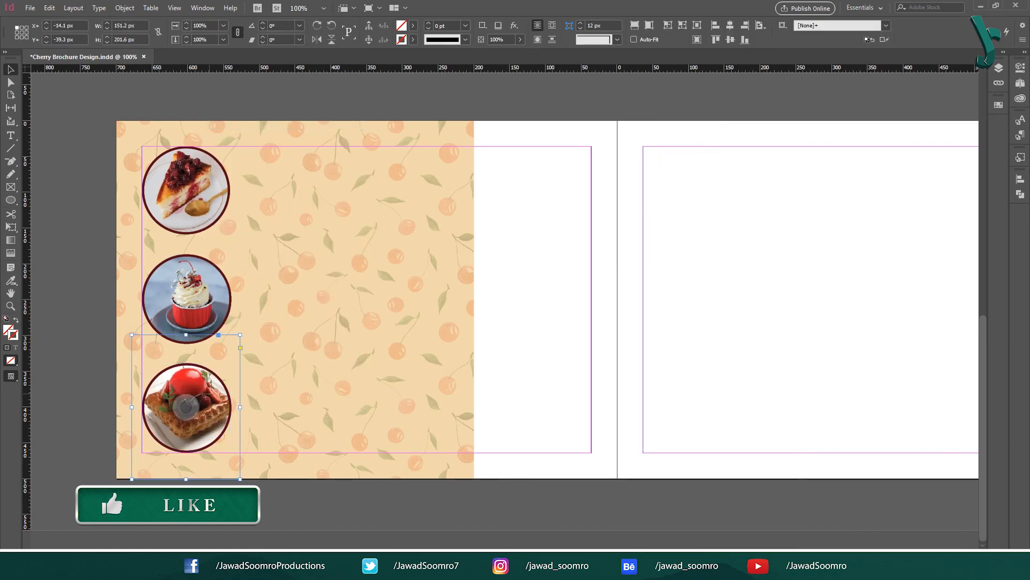
{"action": "left_click_drag", "start_coordinate": [239, 334], "coordinate": [232, 346]}
{"action": "left_click", "coordinate": [583, 307]}
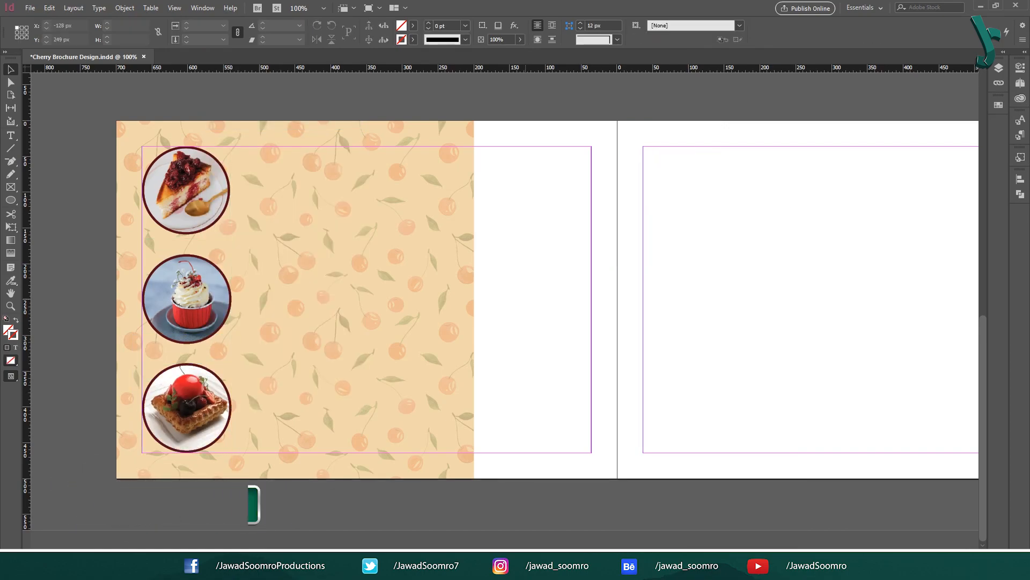
Step: Save the brochure and draw a text frame beside the cheesecake photo
{"action": "left_click", "coordinate": [30, 8]}
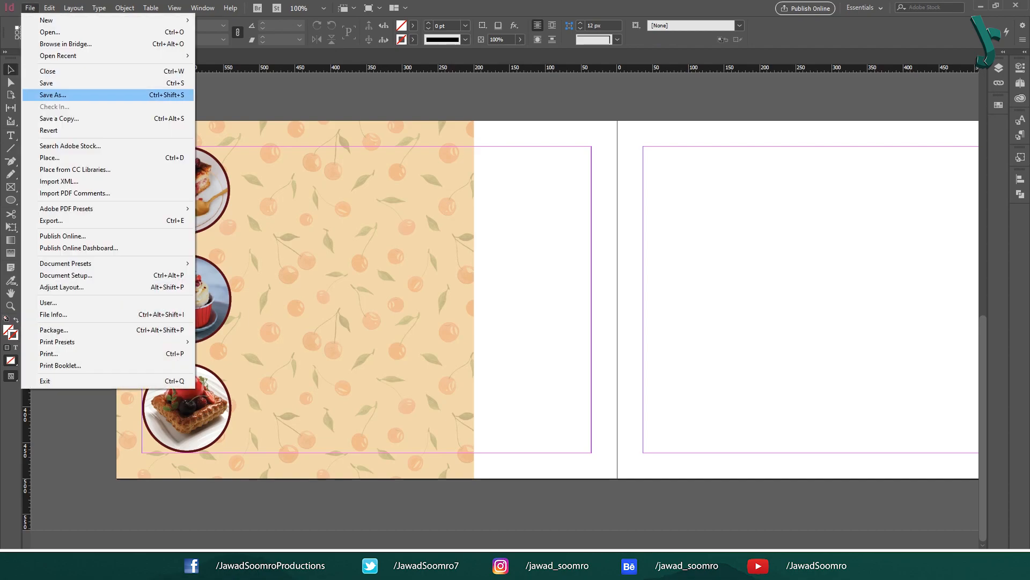
{"action": "left_click", "coordinate": [43, 80]}
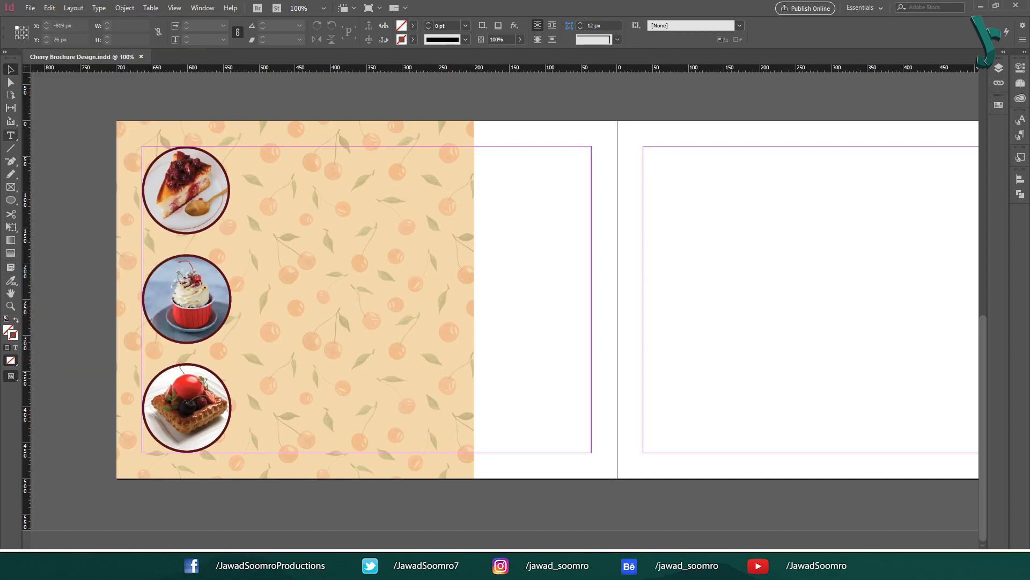
{"action": "key", "text": "t"}
{"action": "left_click_drag", "start_coordinate": [246, 160], "coordinate": [413, 183]}
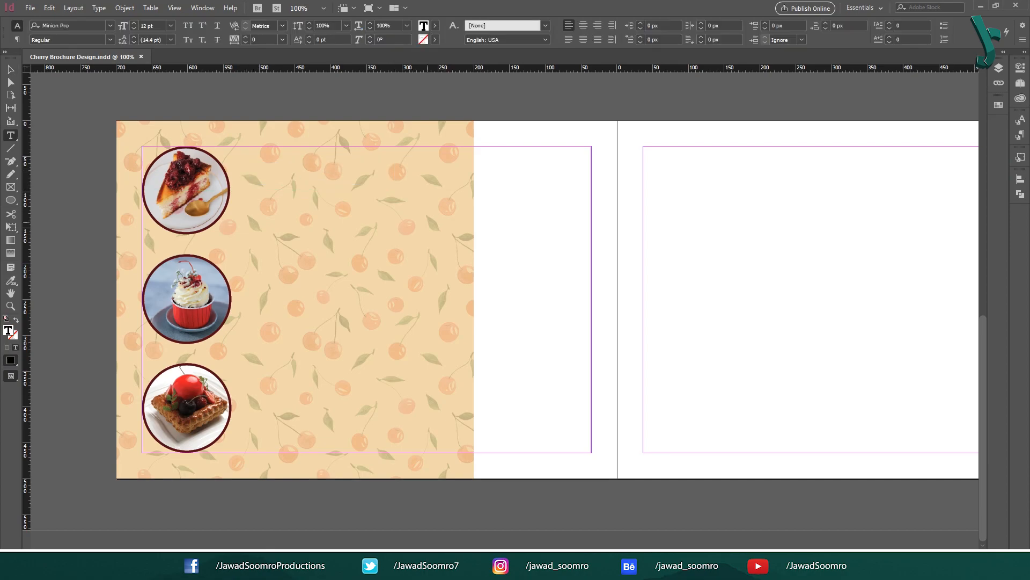
Step: Paste the name Cherry Cheesecake from Word and give it the Product Name style
{"action": "key", "text": "alt+Tab"}
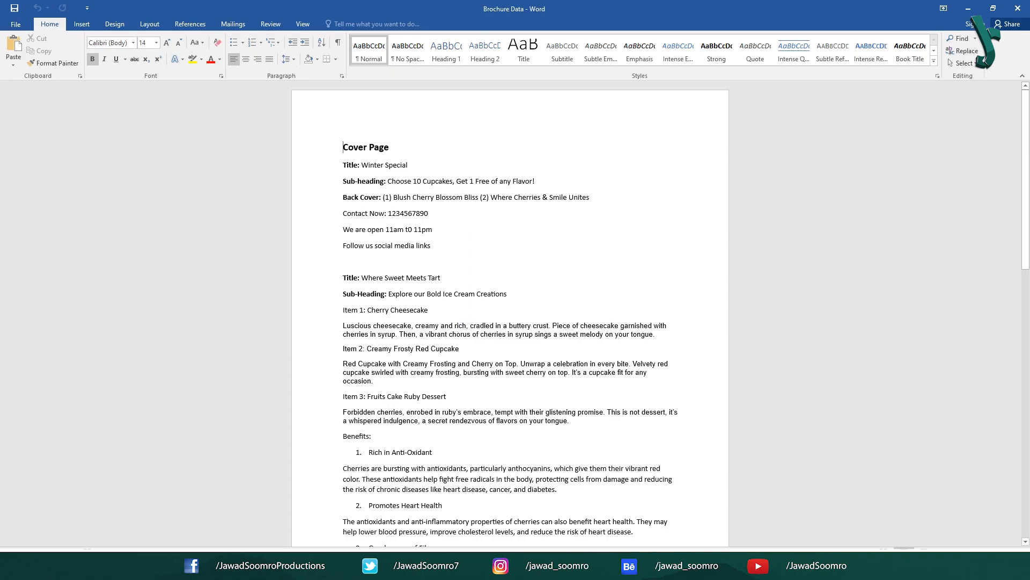
{"action": "left_click_drag", "start_coordinate": [367, 309], "coordinate": [428, 310]}
{"action": "right_click", "coordinate": [419, 307]}
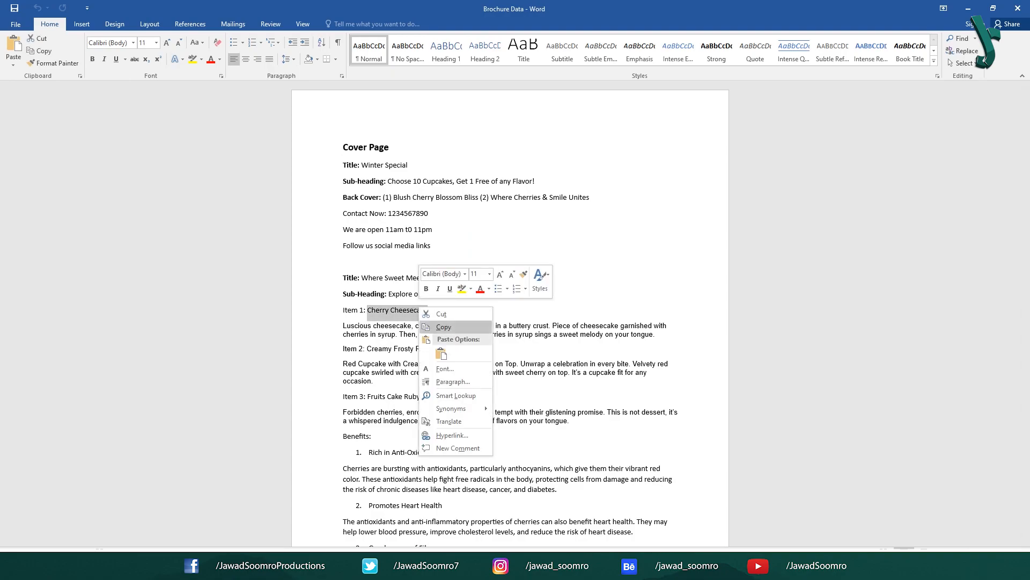
{"action": "left_click", "coordinate": [443, 326]}
{"action": "key", "text": "alt+Tab"}
{"action": "key", "text": "ctrl+v"}
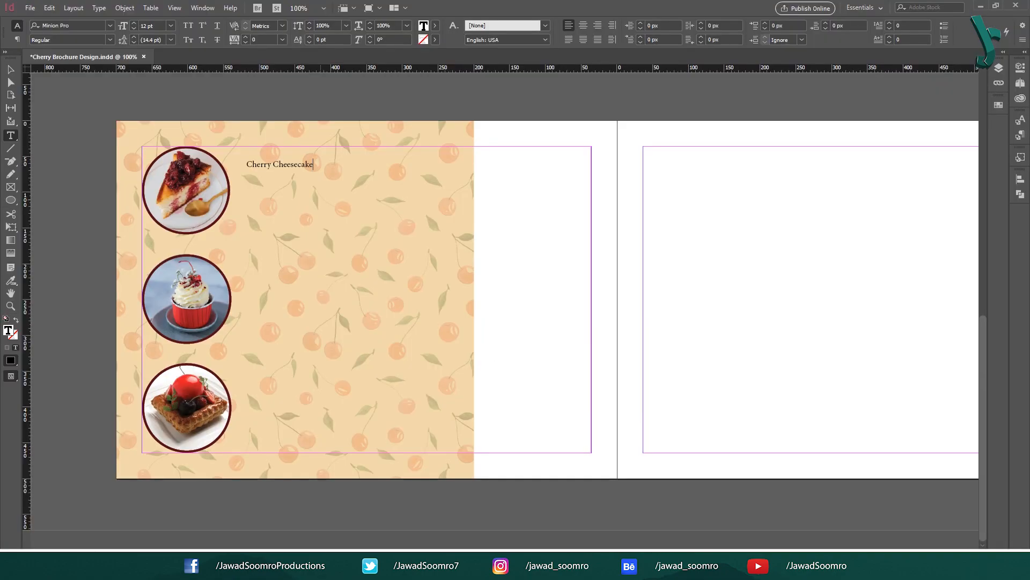
{"action": "key", "text": "ctrl+a"}
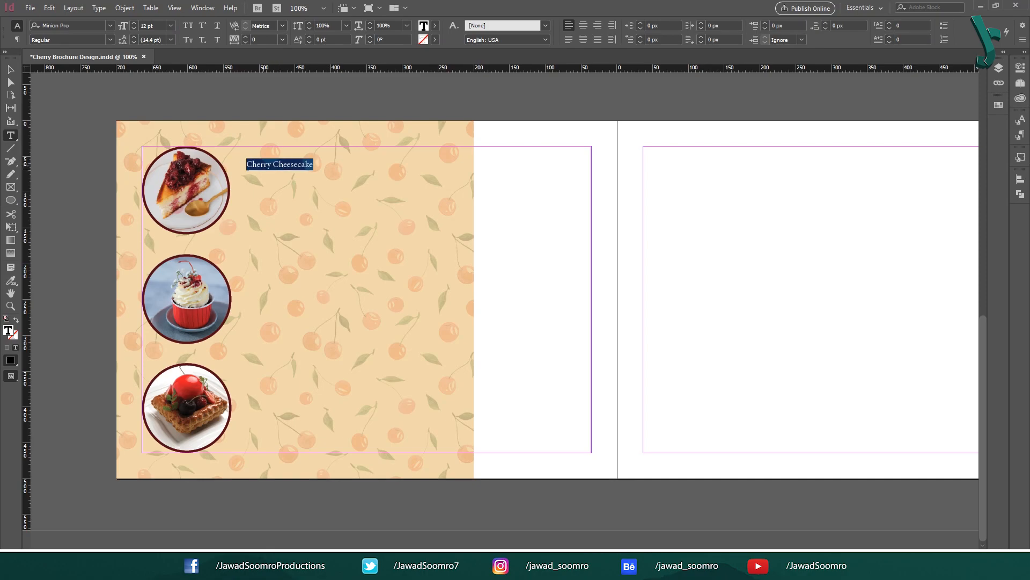
{"action": "left_click", "coordinate": [1020, 134]}
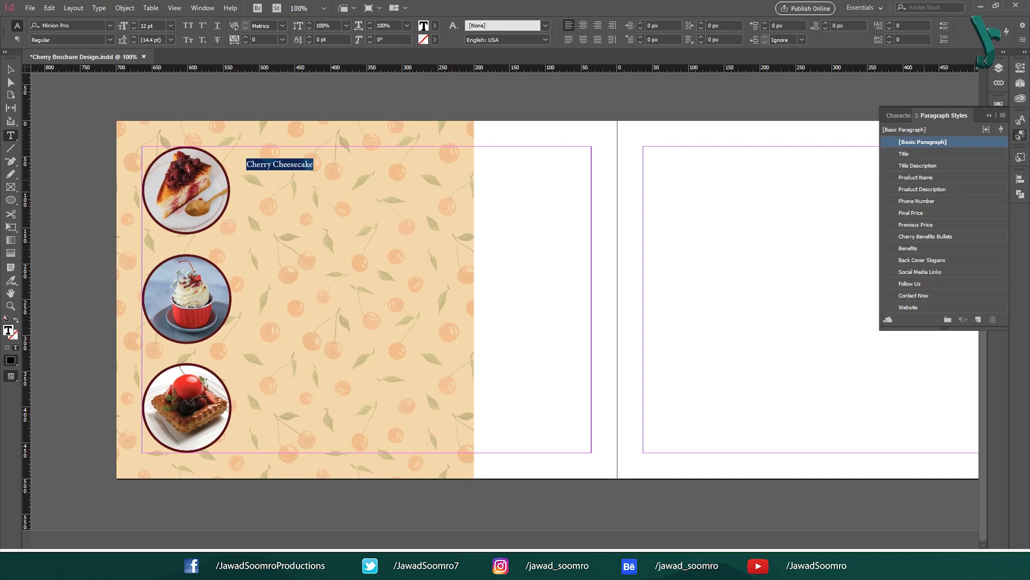
{"action": "left_click", "coordinate": [922, 178]}
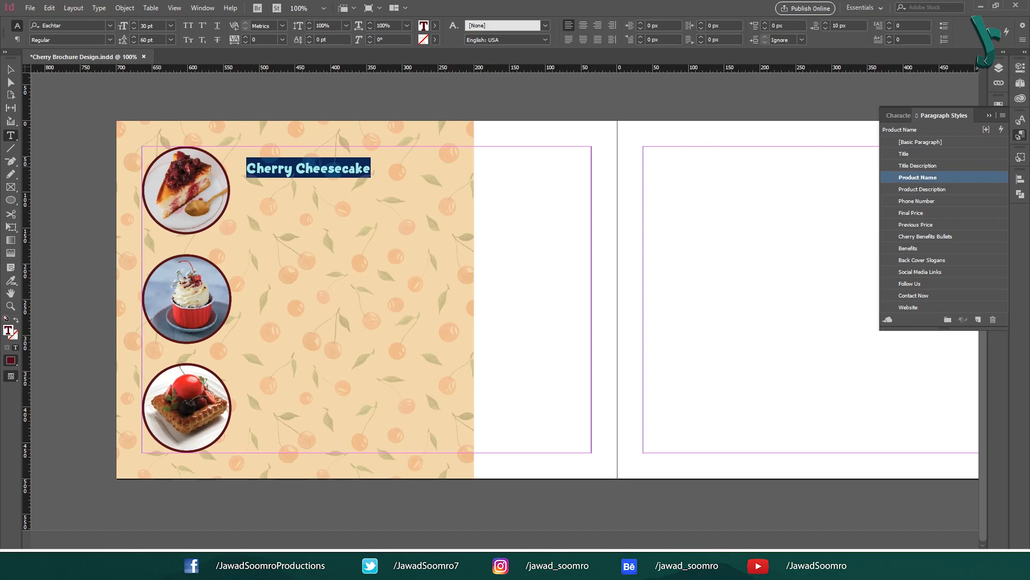
{"action": "key", "text": "Escape"}
Step: Paste the cheesecake description under its title in Product Description style and fit the frame
{"action": "key", "text": "alt+Tab"}
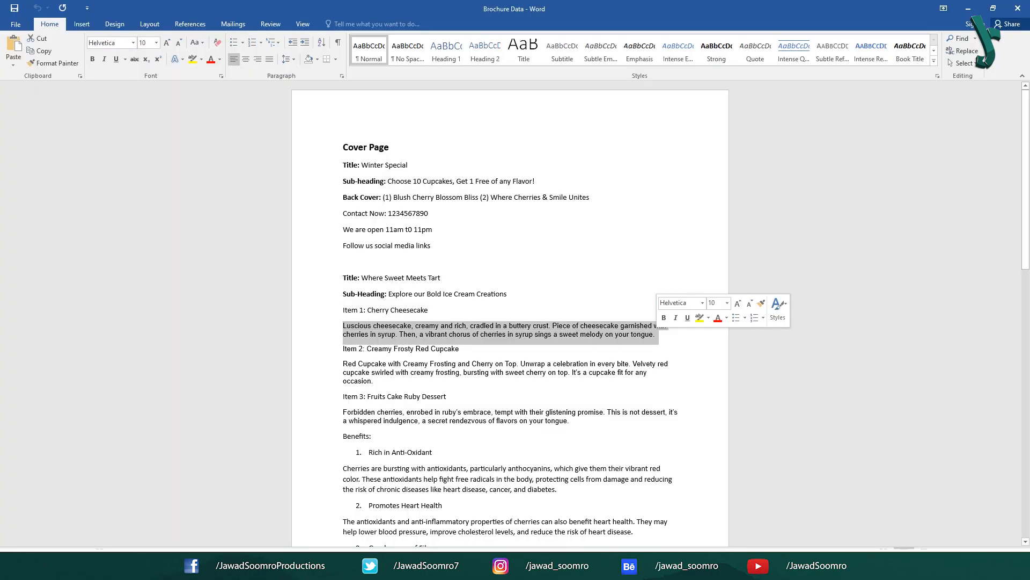
{"action": "key", "text": "ctrl+c"}
{"action": "key", "text": "alt+Tab"}
{"action": "key", "text": "ctrl+v"}
{"action": "left_click_drag", "start_coordinate": [505, 293], "coordinate": [454, 241]}
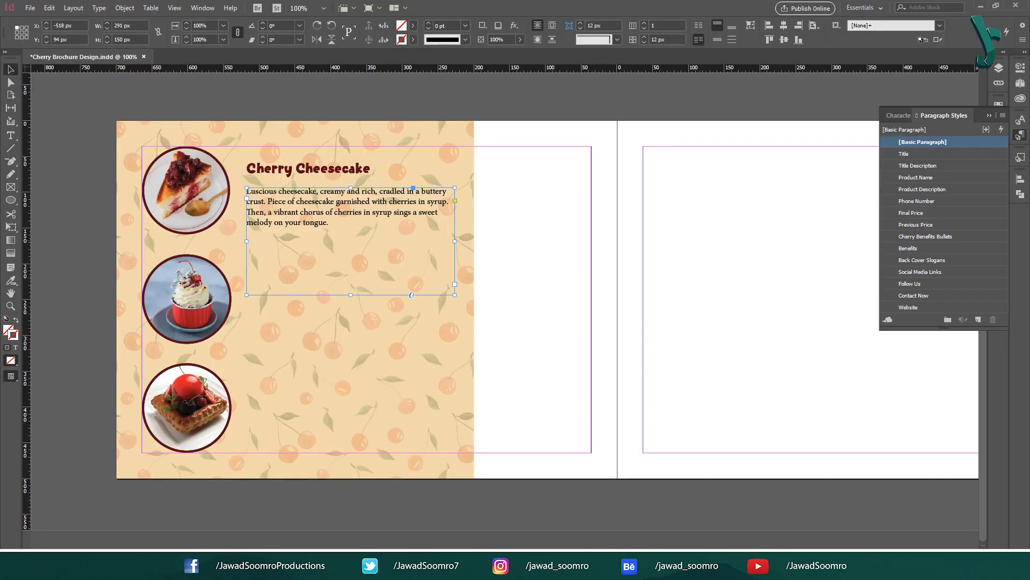
{"action": "triple_click", "coordinate": [376, 192]}
{"action": "left_click", "coordinate": [376, 191]}
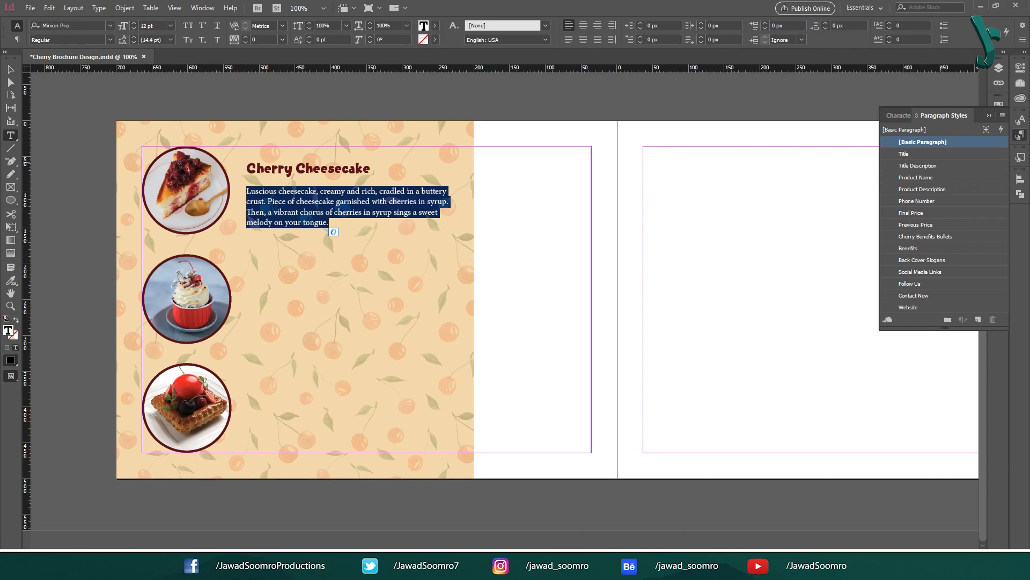
{"action": "left_click", "coordinate": [931, 189]}
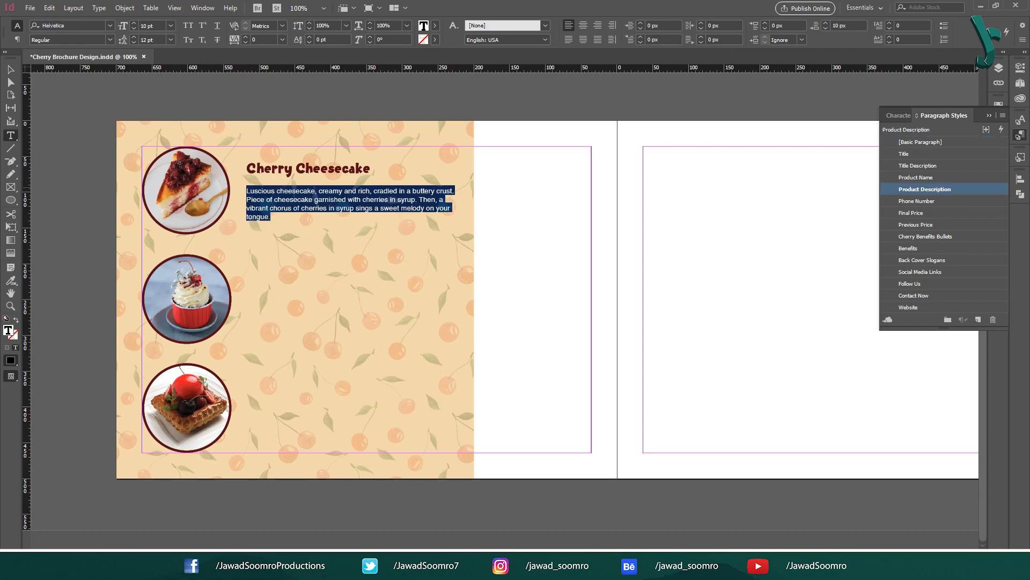
{"action": "key", "text": "Escape"}
{"action": "left_click_drag", "start_coordinate": [350, 294], "coordinate": [350, 226]}
{"action": "left_click", "coordinate": [512, 231]}
Step: Duplicate the title and description beside the cupcake and dessert photos
{"action": "left_click", "coordinate": [376, 204]}
{"action": "left_click_drag", "start_coordinate": [454, 207], "coordinate": [439, 207]}
{"action": "left_click", "coordinate": [322, 169]}
{"action": "left_click", "coordinate": [335, 200], "text": "shift"}
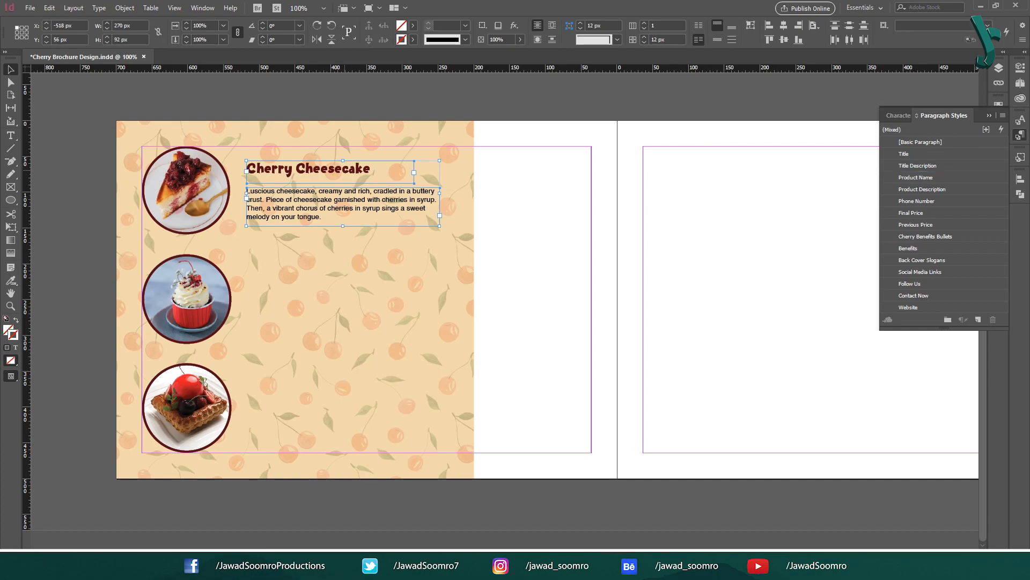
{"action": "left_click_drag", "start_coordinate": [334, 200], "coordinate": [335, 414]}
{"action": "left_click", "coordinate": [513, 343]}
Step: Replace the second title with Creamy Frosty Red Cupcake
{"action": "key", "text": "alt+Tab"}
{"action": "left_click_drag", "start_coordinate": [367, 349], "coordinate": [460, 349]}
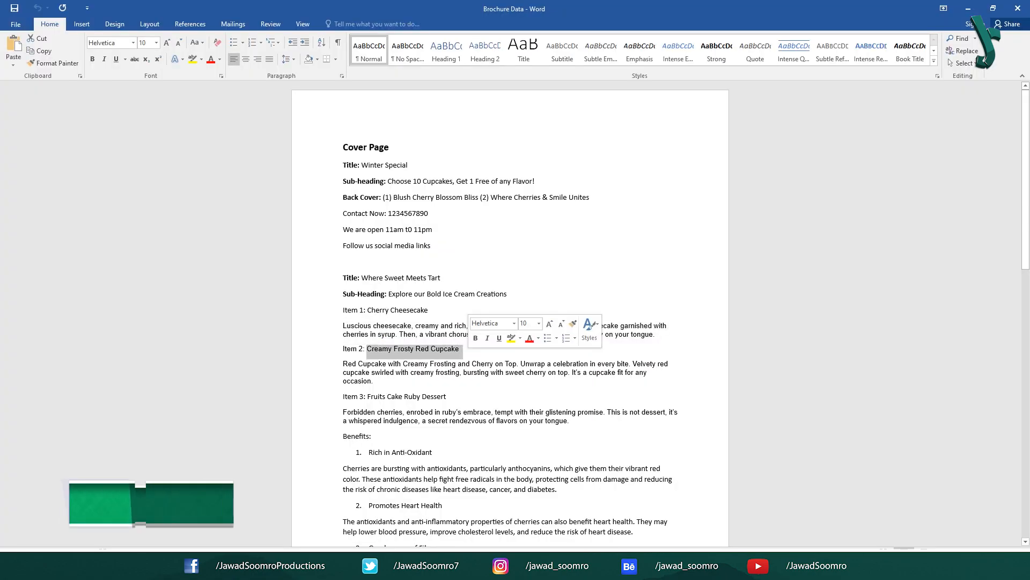
{"action": "key", "text": "ctrl+c"}
{"action": "key", "text": "alt+Tab"}
{"action": "triple_click", "coordinate": [281, 272]}
{"action": "key", "text": "BackSpace"}
{"action": "key", "text": "ctrl+v"}
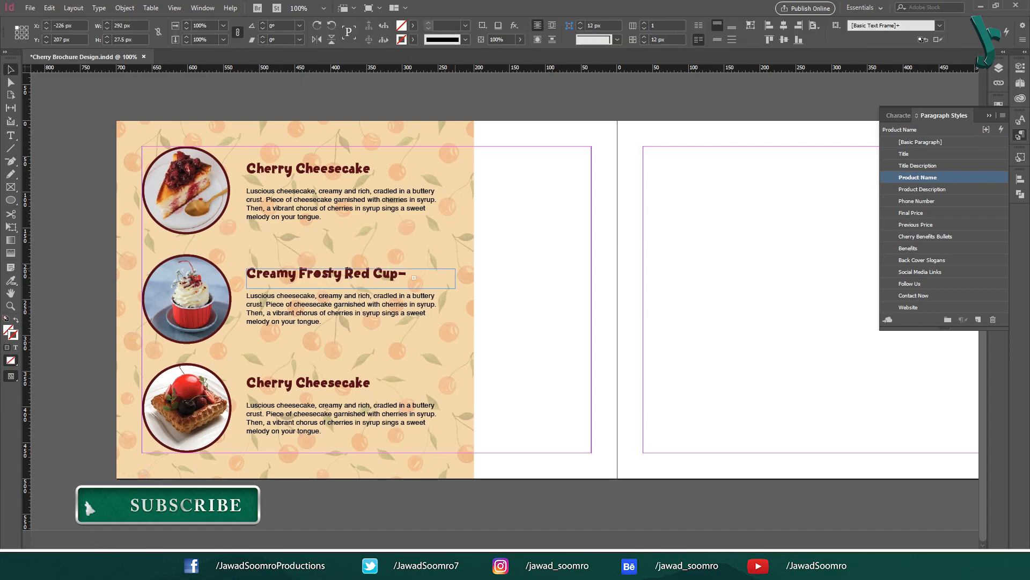
{"action": "key", "text": "Escape"}
Step: Replace the second description with the cupcake description from Word
{"action": "key", "text": "alt+Tab"}
{"action": "left_click_drag", "start_coordinate": [342, 363], "coordinate": [371, 381]}
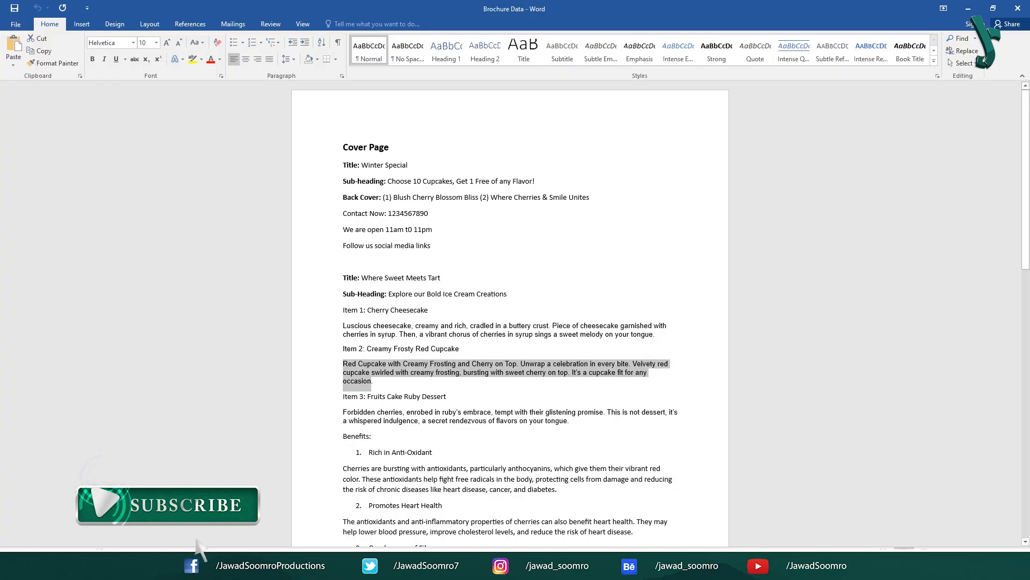
{"action": "key", "text": "ctrl+c"}
{"action": "key", "text": "alt+Tab"}
{"action": "double_click", "coordinate": [320, 312]}
{"action": "key", "text": "ctrl+a"}
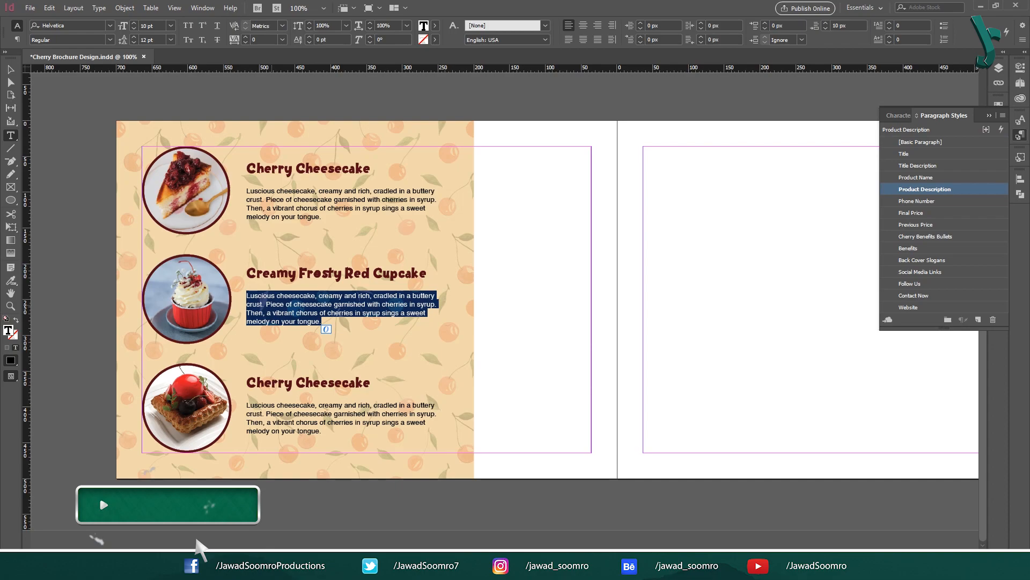
{"action": "key", "text": "ctrl+v"}
Step: Replace the third title with Fruits Cake Ruby Dessert
{"action": "key", "text": "alt+Tab"}
{"action": "left_click_drag", "start_coordinate": [404, 397], "coordinate": [368, 397]}
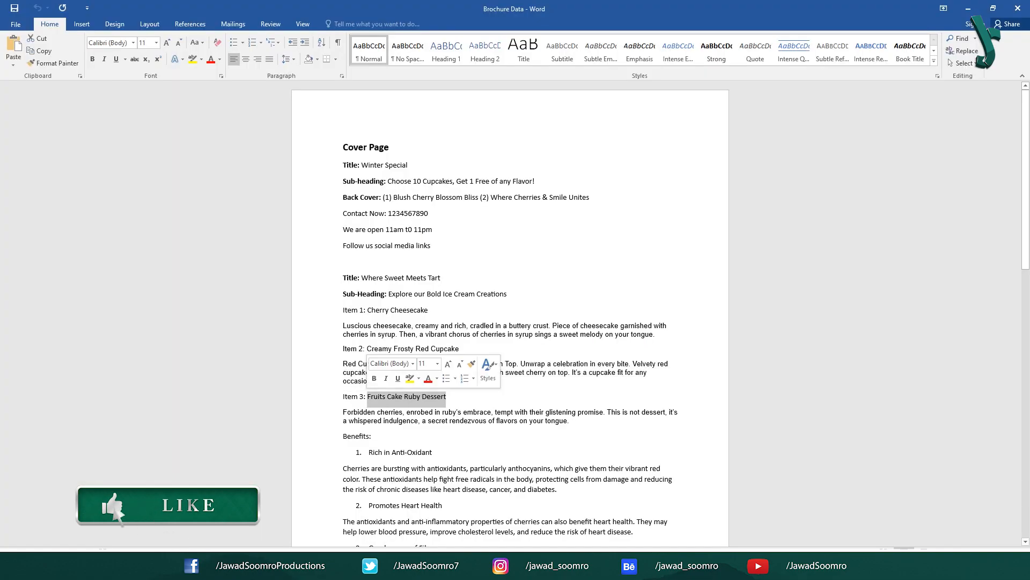
{"action": "key", "text": "ctrl+c"}
{"action": "key", "text": "alt+Tab"}
{"action": "double_click", "coordinate": [310, 386]}
{"action": "key", "text": "ctrl+a"}
{"action": "key", "text": "ctrl+v"}
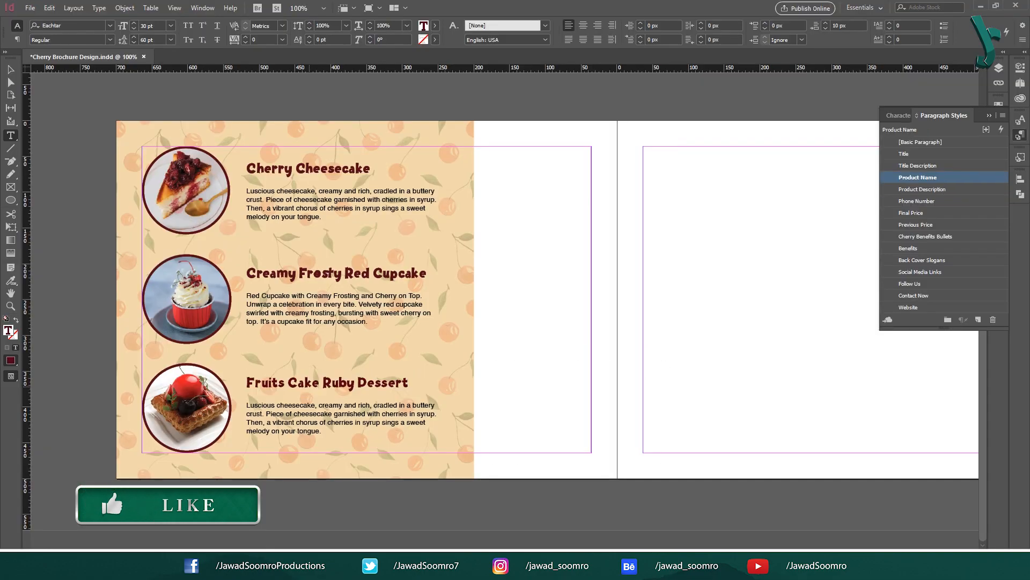
Step: Replace the third description with the dessert description from Word
{"action": "key", "text": "alt+Tab"}
{"action": "left_click_drag", "start_coordinate": [571, 421], "coordinate": [341, 413]}
{"action": "key", "text": "ctrl+c"}
{"action": "key", "text": "alt+Tab"}
{"action": "double_click", "coordinate": [335, 421]}
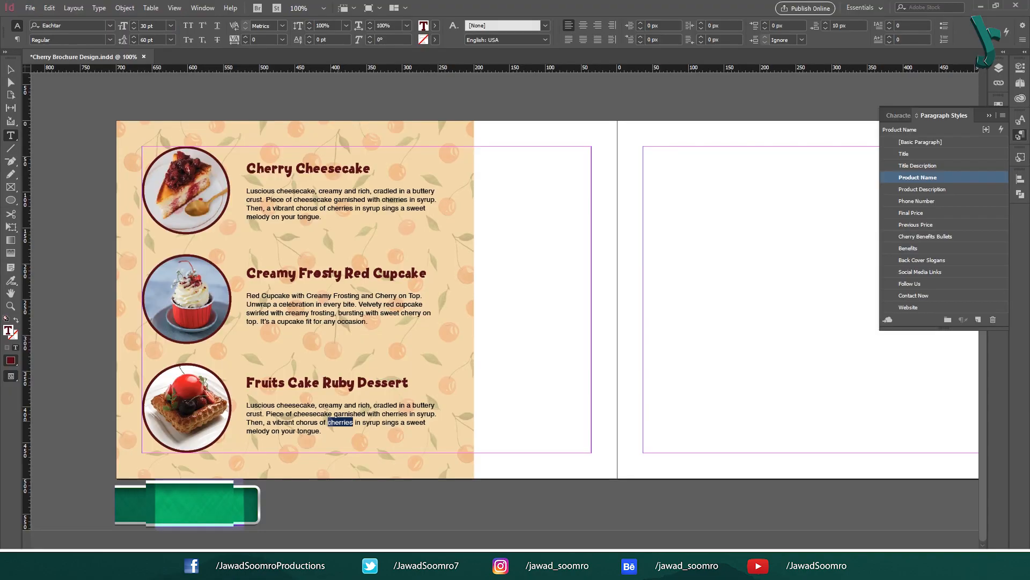
{"action": "key", "text": "ctrl+a"}
{"action": "key", "text": "ctrl+v"}
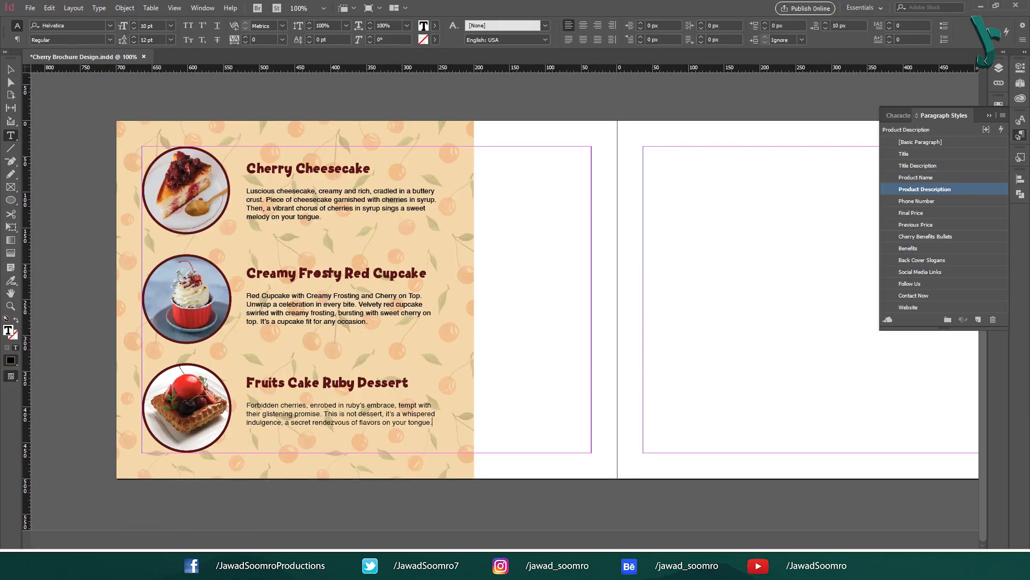
{"action": "key", "text": "Escape"}
{"action": "left_click", "coordinate": [345, 323]}
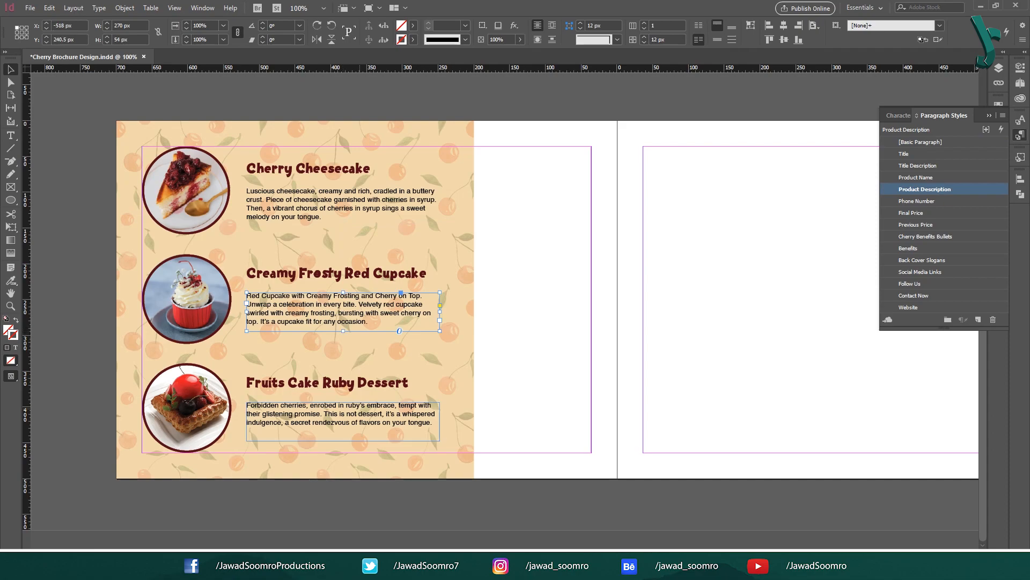
Step: Shorten the dessert description frame and draw a black line under the cheesecake description
{"action": "left_click", "coordinate": [353, 420]}
{"action": "left_click_drag", "start_coordinate": [399, 440], "coordinate": [399, 430]}
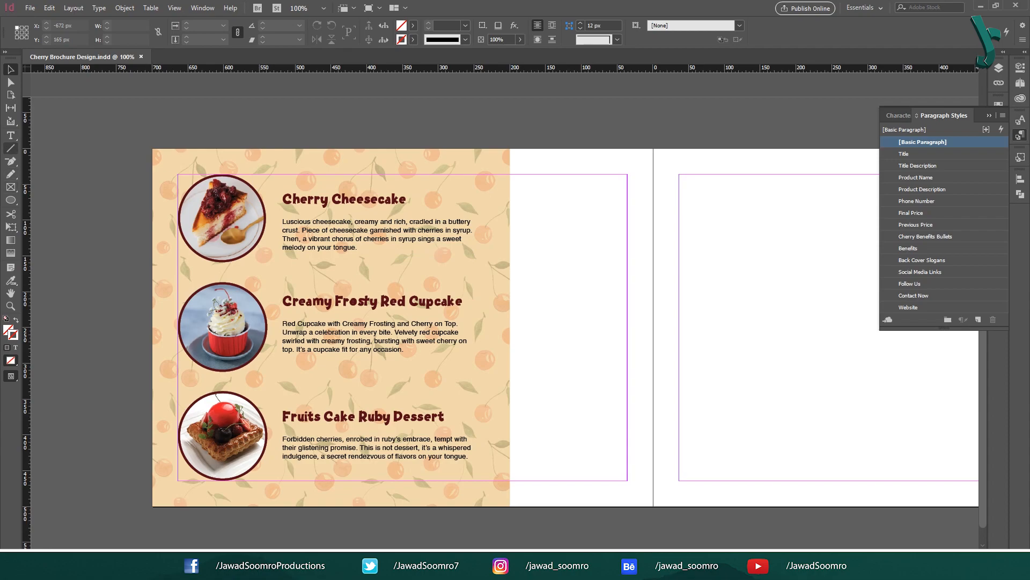
{"action": "left_click", "coordinate": [10, 148]}
{"action": "left_click_drag", "start_coordinate": [282, 253], "coordinate": [471, 254]}
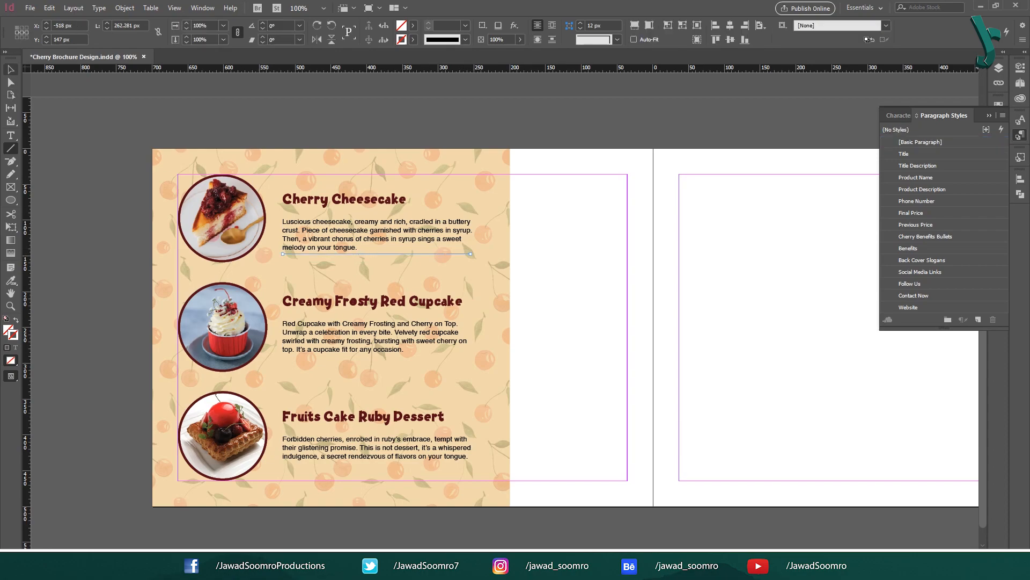
{"action": "key", "text": "v"}
{"action": "mouse_move", "coordinate": [367, 253]}
{"action": "left_mouse_down"}
{"action": "mouse_move", "coordinate": [367, 268]}
{"action": "mouse_move", "coordinate": [370, 257]}
{"action": "left_mouse_up"}
{"action": "left_click", "coordinate": [402, 39]}
{"action": "left_click", "coordinate": [333, 107]}
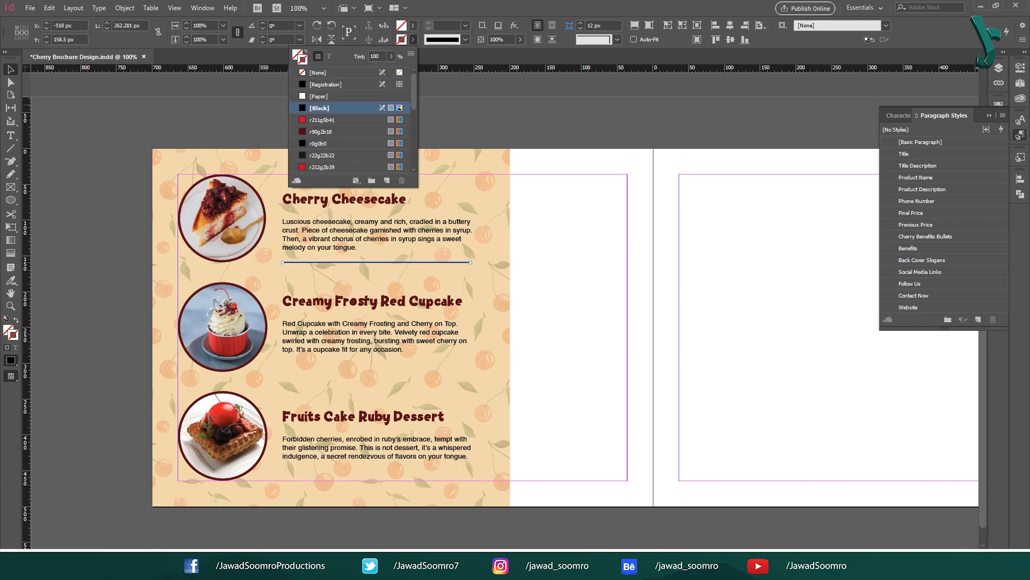
Step: Fill the rounded price shape solid black and move the price text onto it
{"action": "left_click", "coordinate": [456, 116]}
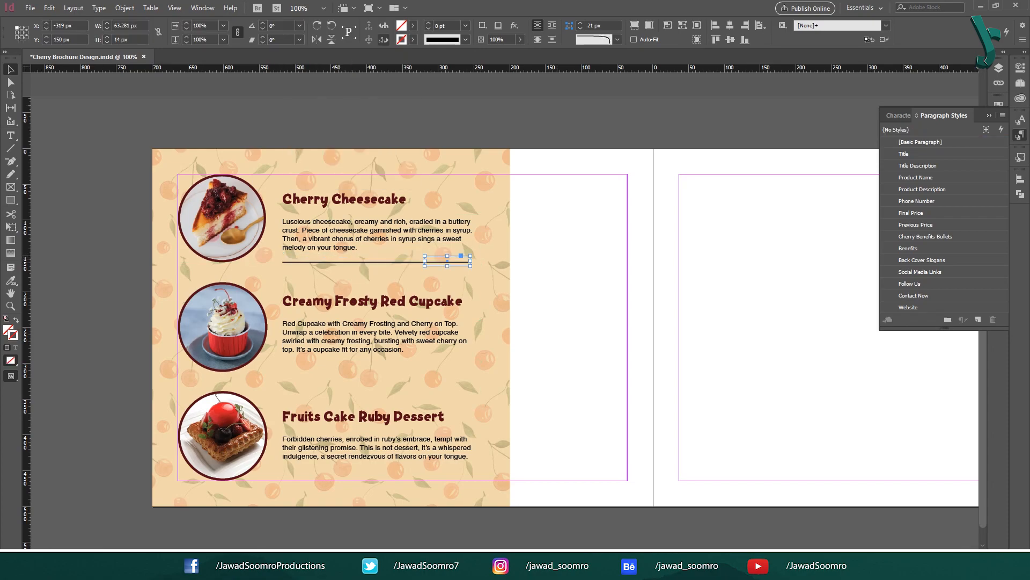
{"action": "left_click", "coordinate": [413, 25]}
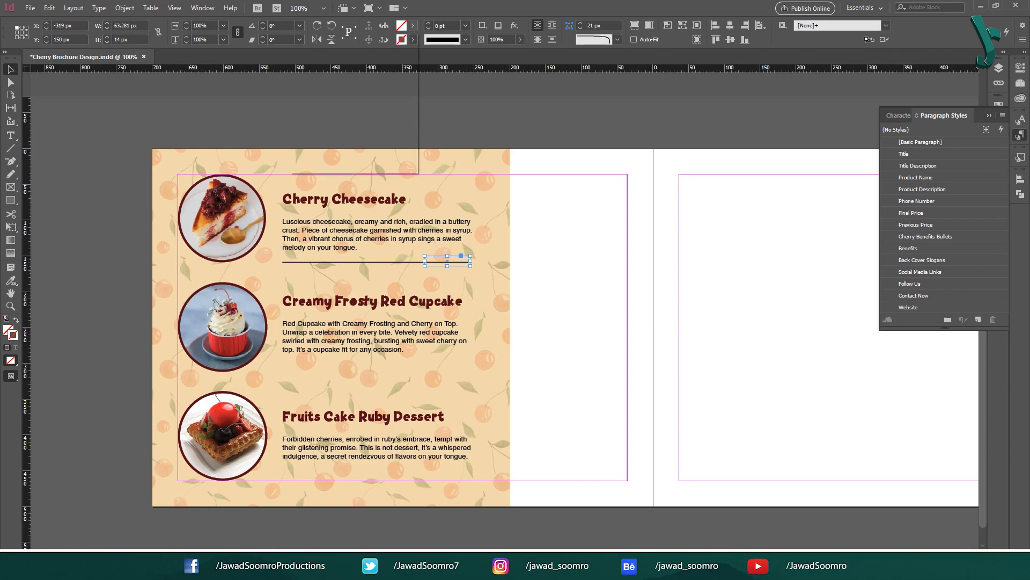
{"action": "left_click", "coordinate": [333, 69]}
{"action": "left_click", "coordinate": [554, 240]}
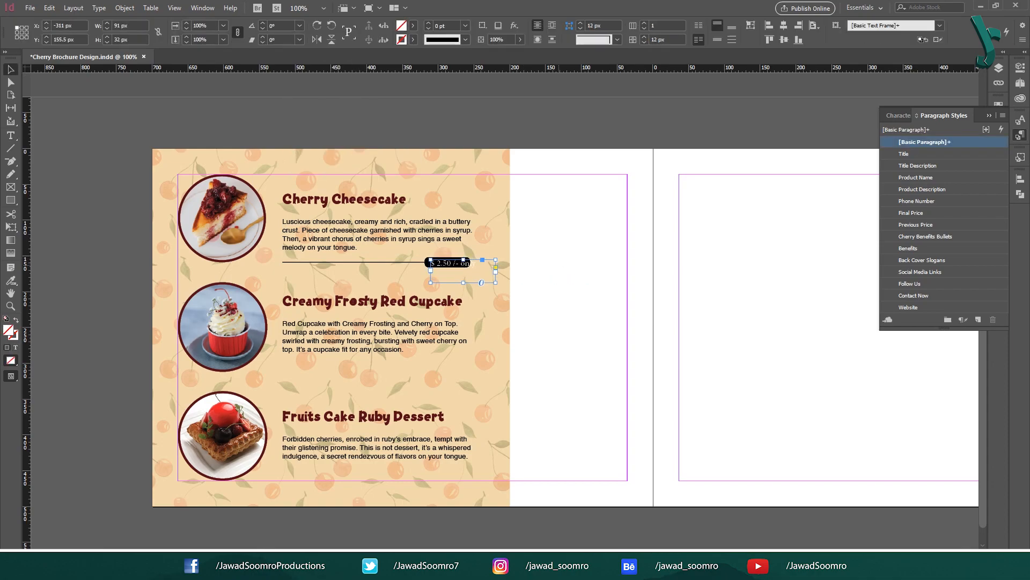
{"action": "left_click_drag", "start_coordinate": [430, 263], "coordinate": [426, 262]}
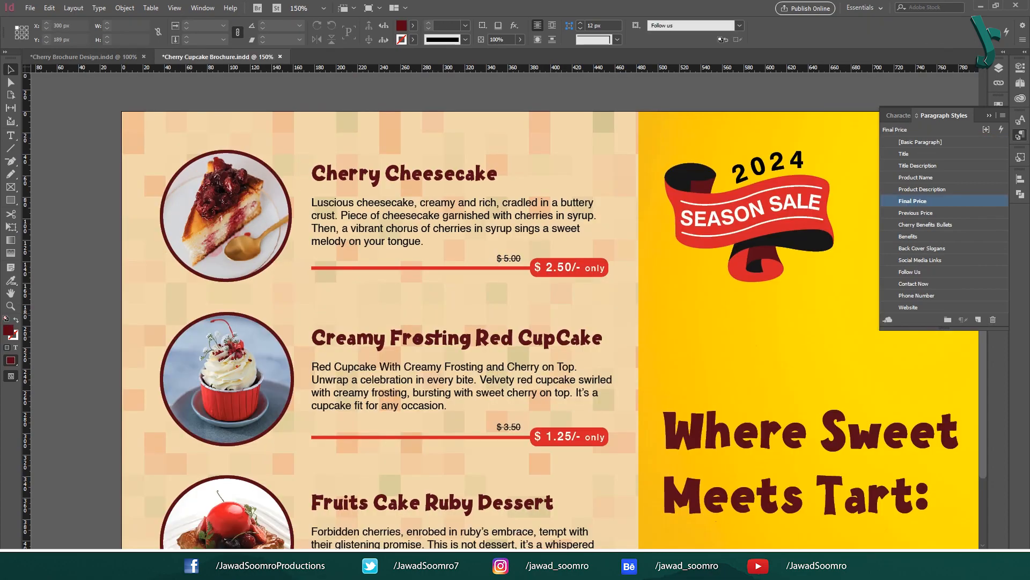
Step: Paste the red price bar under the cheesecake description, nudging the content up
{"action": "left_click", "coordinate": [513, 267]}
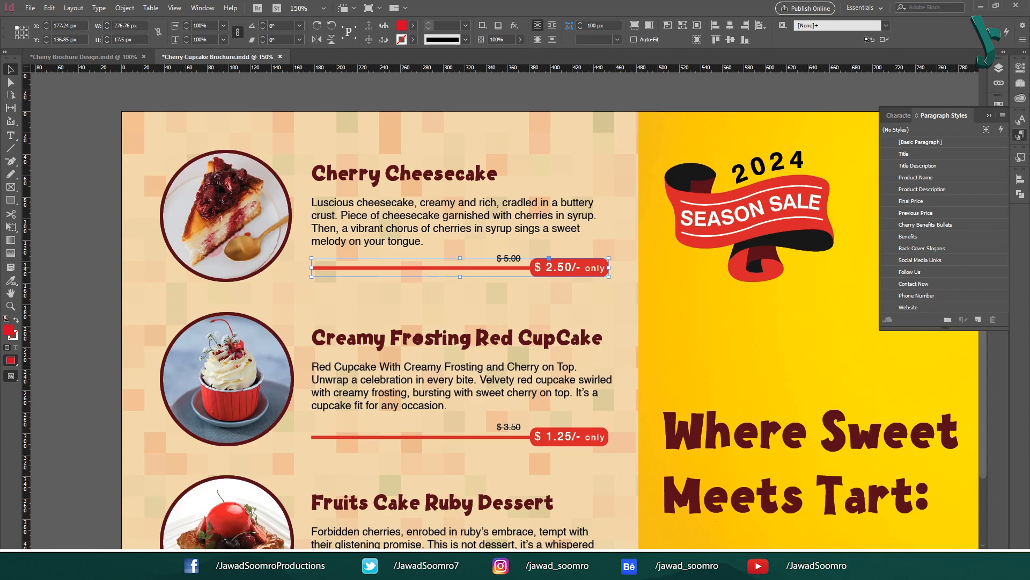
{"action": "left_click", "coordinate": [84, 56]}
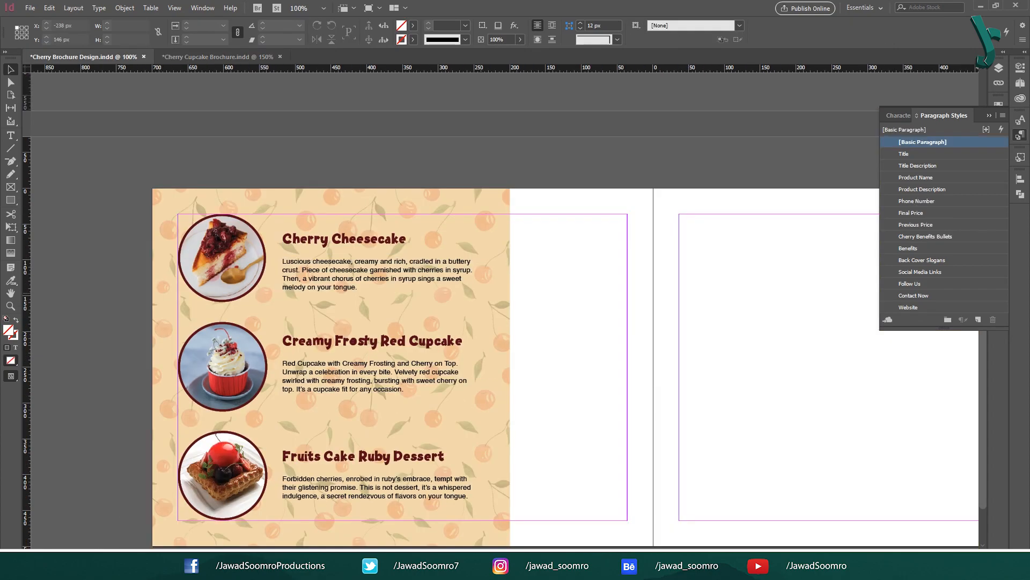
{"action": "key", "text": "ctrl+v"}
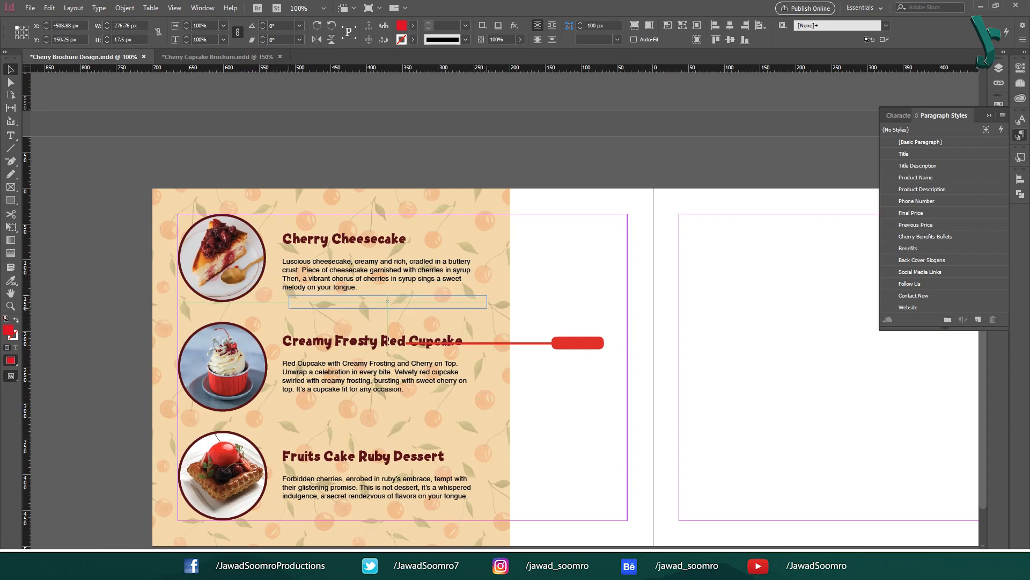
{"action": "left_click_drag", "start_coordinate": [388, 301], "coordinate": [382, 301]}
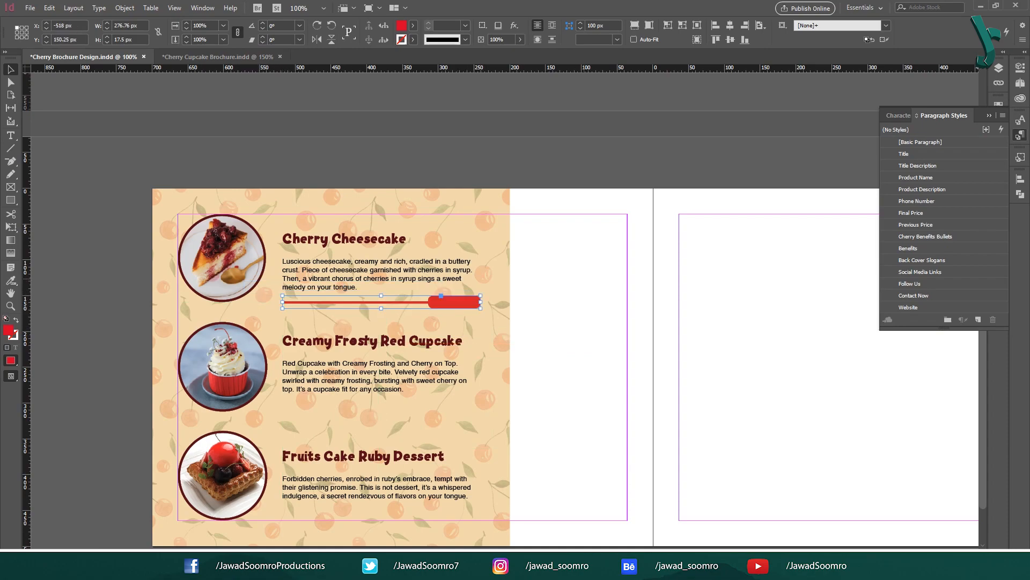
{"action": "key", "text": "shift+Up"}
Step: Copy the red bar under the cupcake and fruit cake descriptions and nudge their text up
{"action": "left_click_drag", "start_coordinate": [432, 215], "coordinate": [454, 405]}
{"action": "left_click_drag", "start_coordinate": [431, 316], "coordinate": [399, 407]}
{"action": "key", "text": "Up"}
{"action": "key", "text": "Up"}
{"action": "key", "text": "Up"}
{"action": "key", "text": "Up"}
{"action": "key", "text": "Up"}
{"action": "key", "text": "Up"}
{"action": "key", "text": "Up"}
{"action": "left_click_drag", "start_coordinate": [454, 400], "coordinate": [454, 509]}
{"action": "left_click_drag", "start_coordinate": [431, 424], "coordinate": [400, 496]}
{"action": "key", "text": "Up"}
{"action": "key", "text": "Up"}
{"action": "key", "text": "Up"}
{"action": "key", "text": "Up"}
{"action": "key", "text": "Up"}
{"action": "key", "text": "Up"}
{"action": "key", "text": "Up"}
{"action": "key", "text": "Up"}
{"action": "key", "text": "Up"}
{"action": "key", "text": "Up"}
{"action": "key", "text": "Up"}
{"action": "key", "text": "Up"}
{"action": "left_click", "coordinate": [746, 454]}
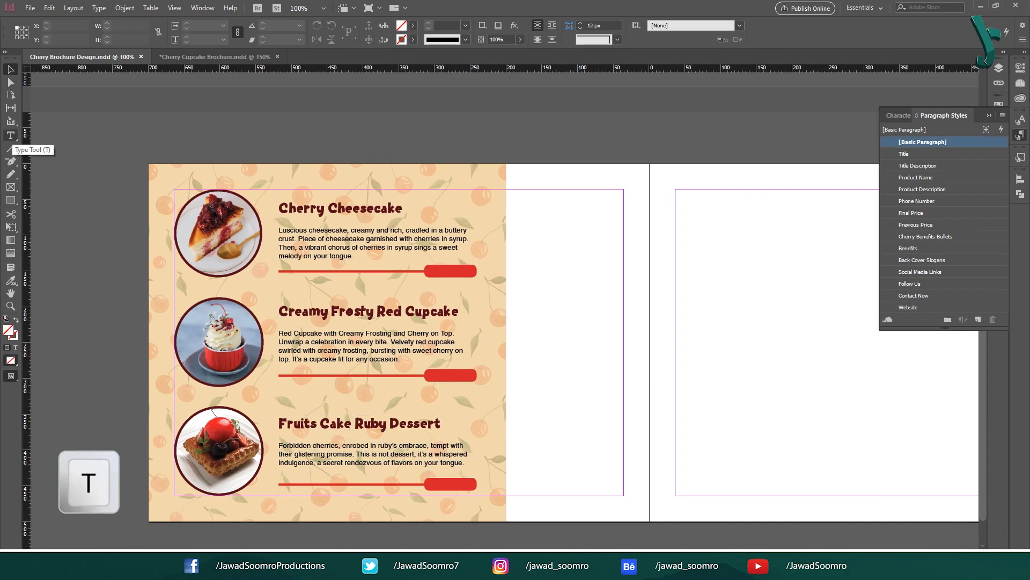
Step: Type the price $ 2.50 /- only on the first badge in Final Price style
{"action": "left_click", "coordinate": [10, 137]}
{"action": "left_click_drag", "start_coordinate": [428, 264], "coordinate": [490, 284]}
{"action": "type", "text": "$ 2.50 /- only"}
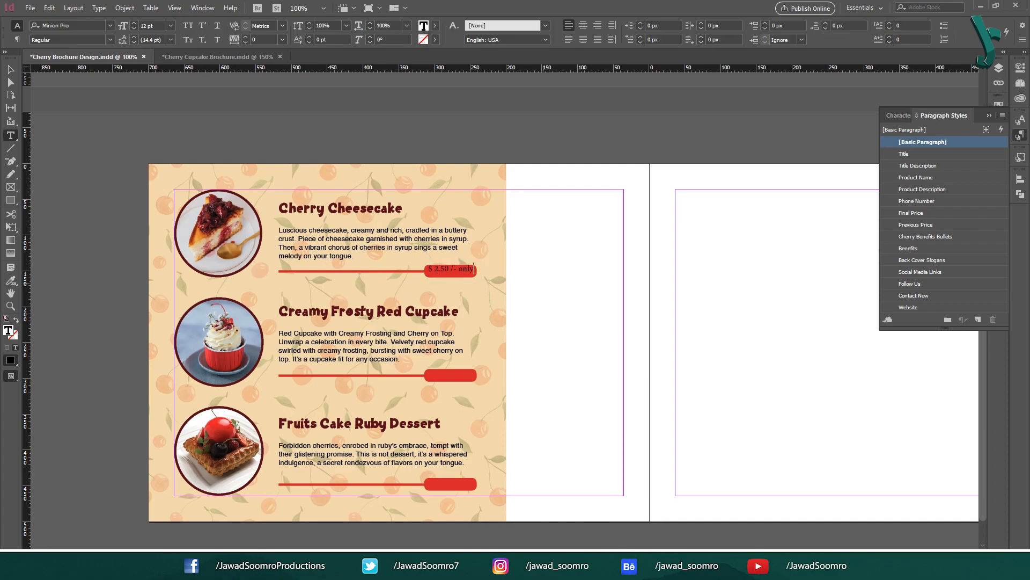
{"action": "key", "text": "ctrl+a"}
{"action": "key", "text": "ctrl+equal"}
{"action": "left_click", "coordinate": [912, 213]}
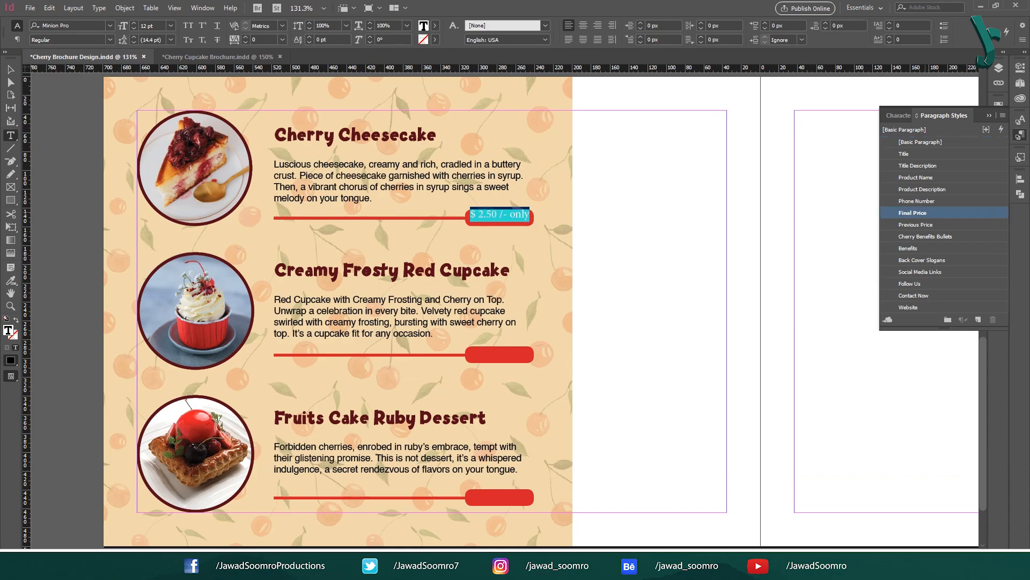
{"action": "key", "text": "Escape"}
{"action": "key", "text": "Escape"}
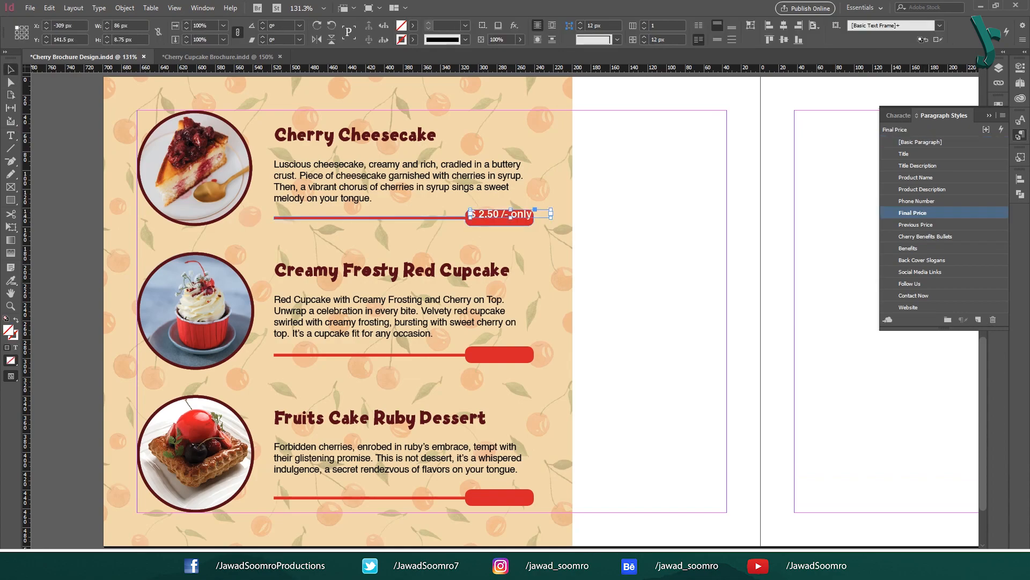
Step: Nudge the price frame to centre it on the red badge and highlight 'only'
{"action": "key", "text": "Down"}
{"action": "key", "text": "Down"}
{"action": "key", "text": "Down"}
{"action": "key", "text": "Down"}
{"action": "key", "text": "Down"}
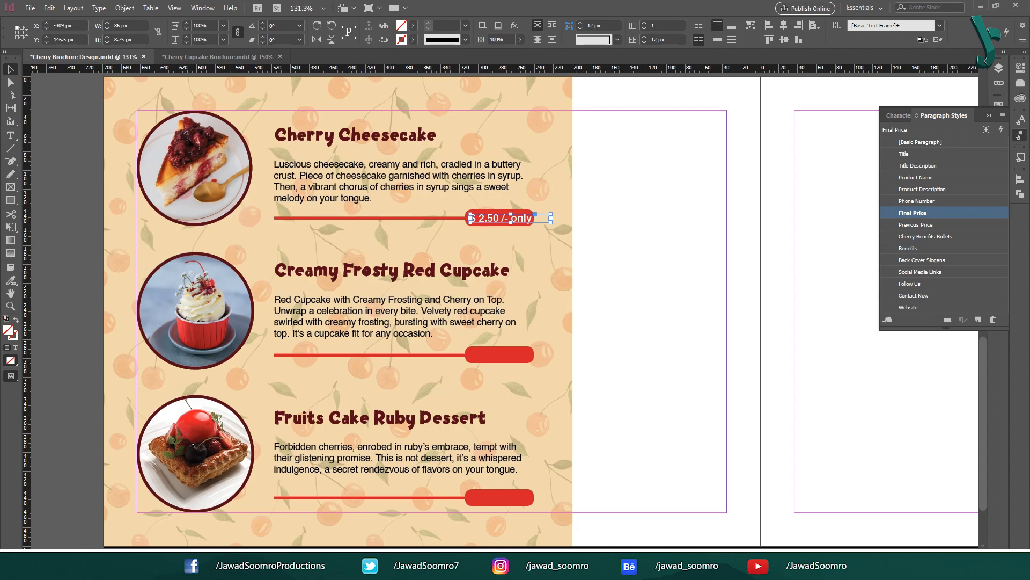
{"action": "left_click", "coordinate": [624, 264]}
{"action": "left_click", "coordinate": [507, 218]}
{"action": "key", "text": "Up"}
{"action": "left_click", "coordinate": [656, 268]}
{"action": "left_click", "coordinate": [195, 310]}
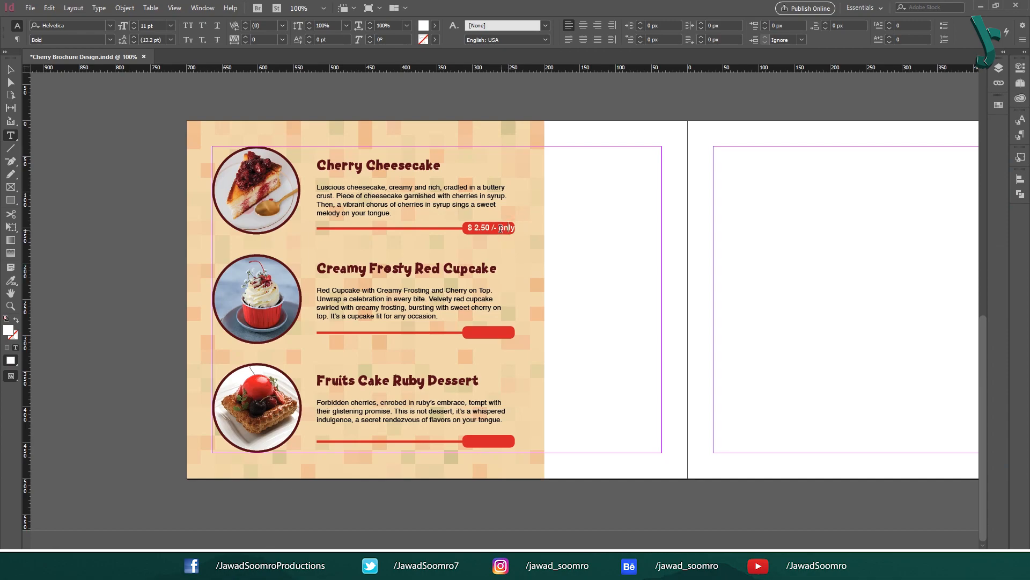
{"action": "left_click_drag", "start_coordinate": [515, 227], "coordinate": [498, 227]}
Step: Apply the Only character style to the word 'only' from the Character Styles panel
{"action": "key", "text": "Escape"}
{"action": "left_click", "coordinate": [203, 8]}
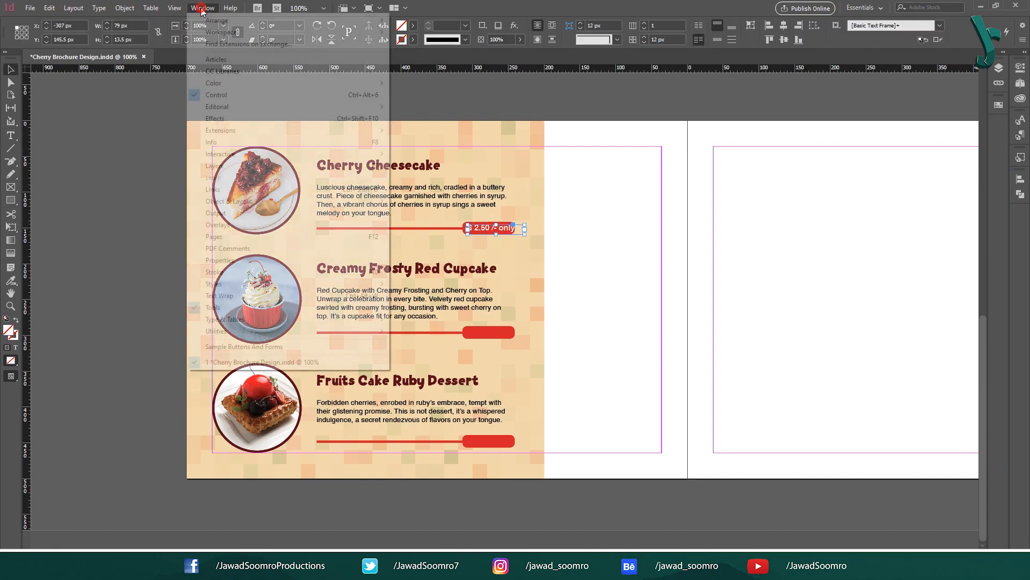
{"action": "mouse_move", "coordinate": [310, 284]}
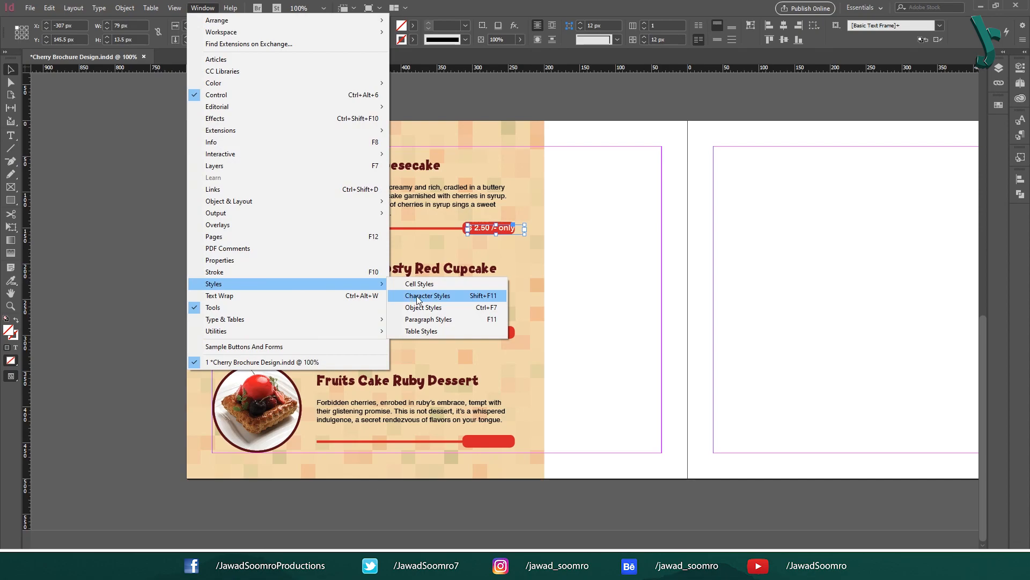
{"action": "left_click", "coordinate": [490, 296]}
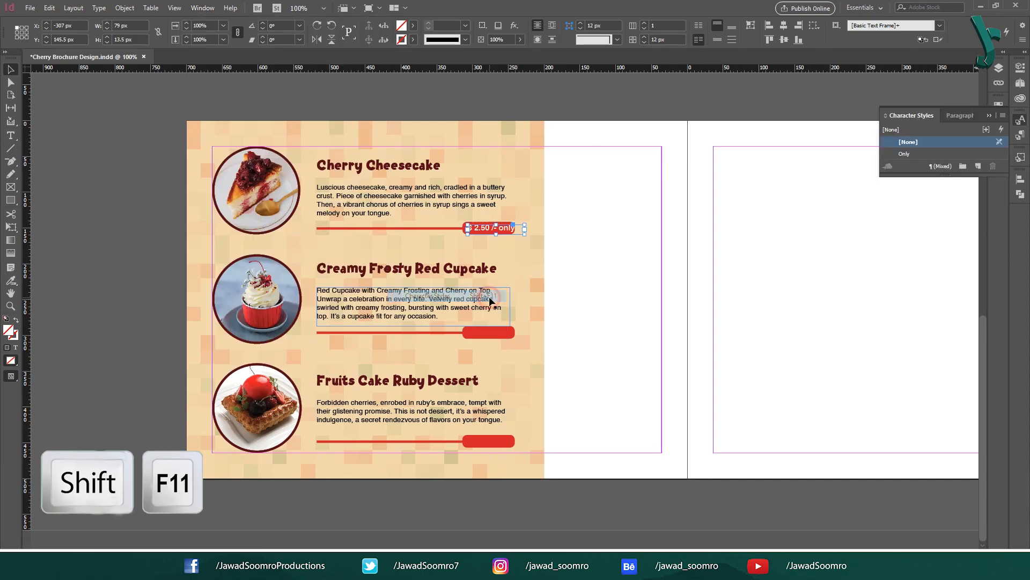
{"action": "double_click", "coordinate": [504, 230]}
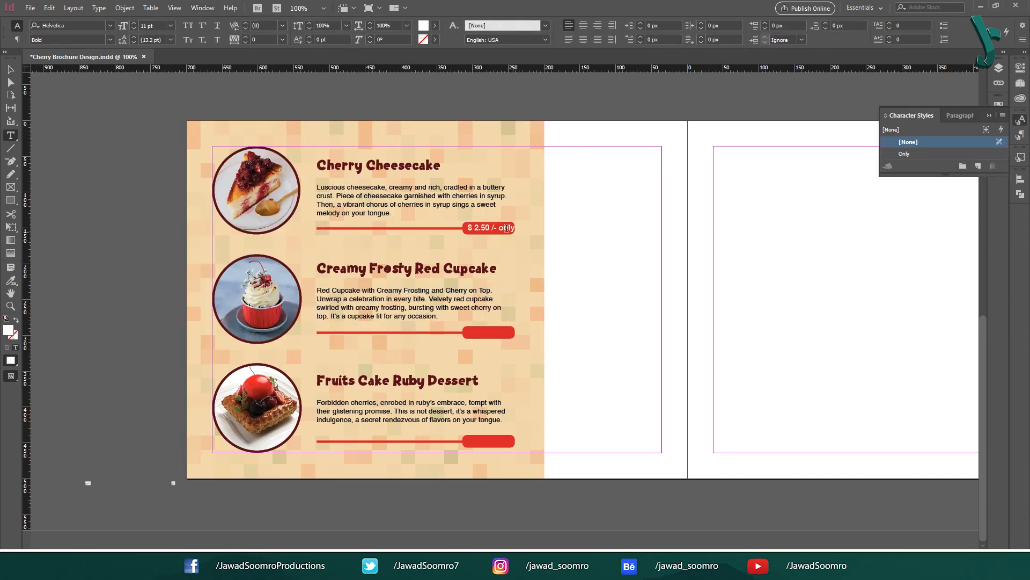
{"action": "double_click", "coordinate": [503, 227]}
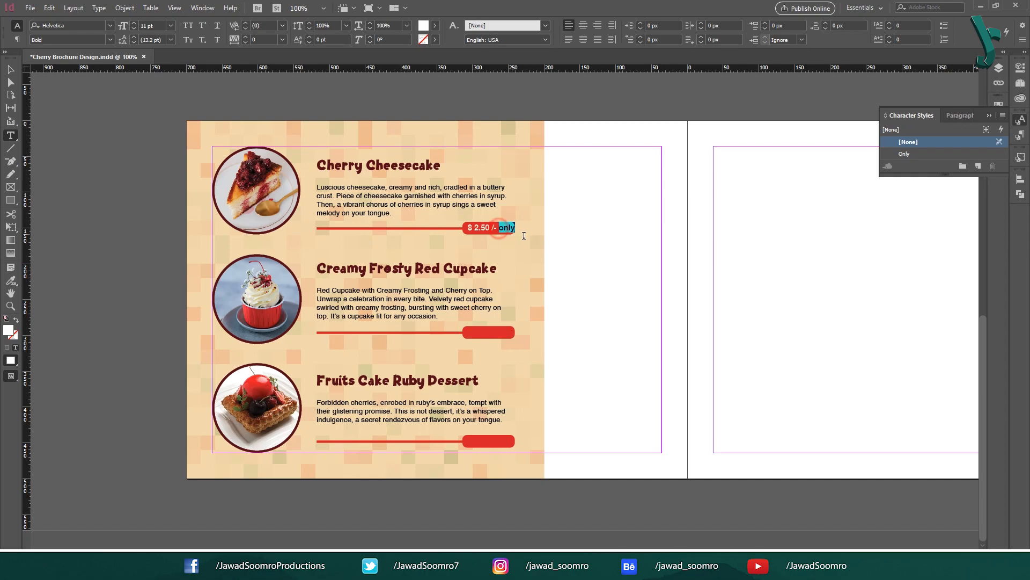
{"action": "left_click", "coordinate": [924, 154]}
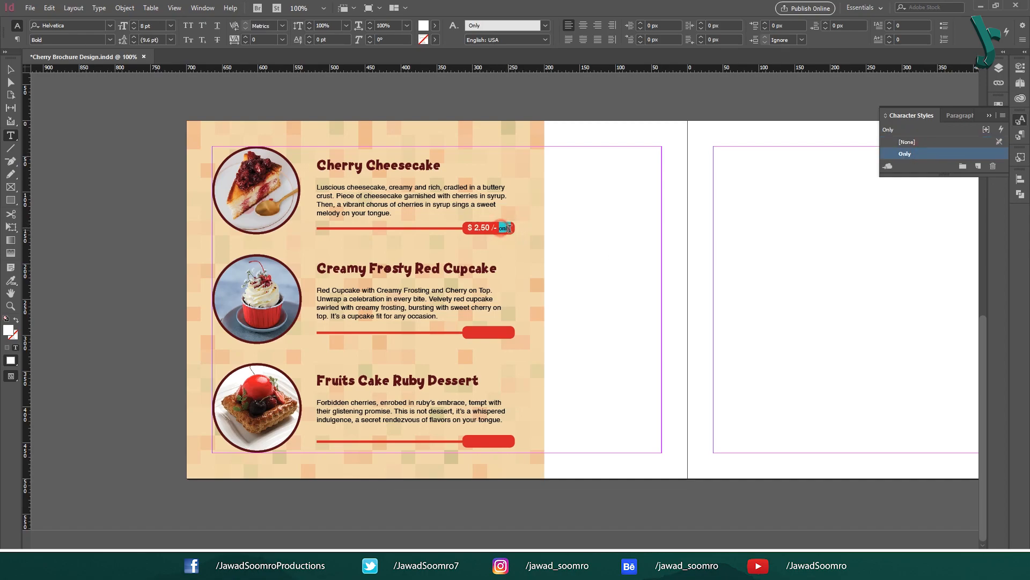
Step: Narrow the price frame to fit its text
{"action": "left_click_drag", "start_coordinate": [466, 227], "coordinate": [499, 227]}
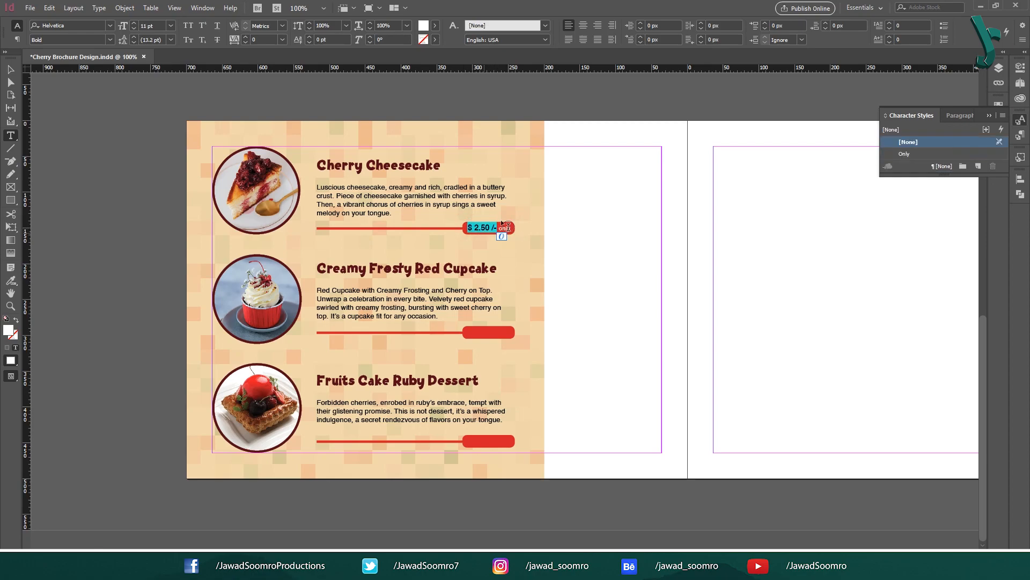
{"action": "key", "text": "Escape"}
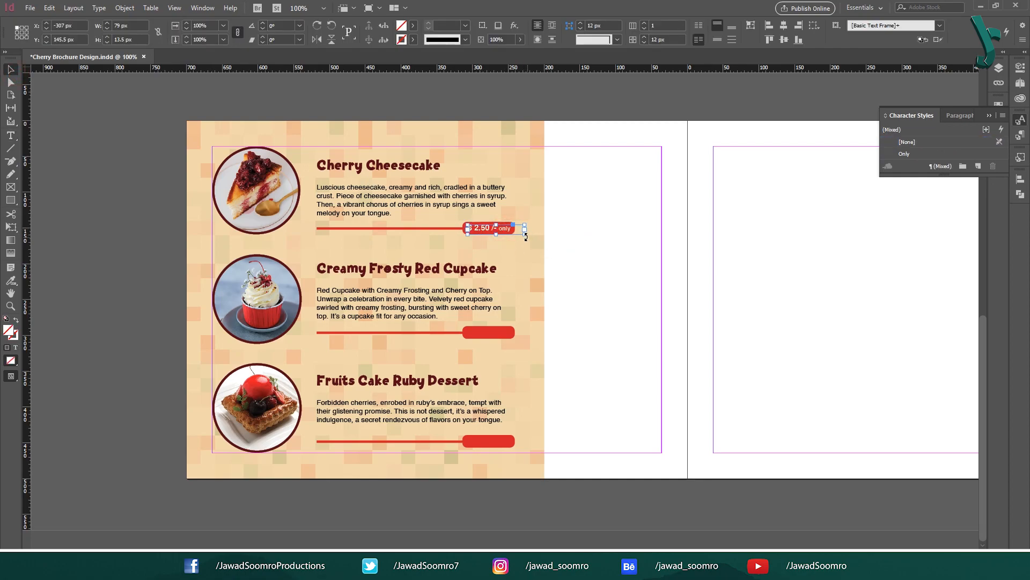
{"action": "left_click_drag", "start_coordinate": [526, 236], "coordinate": [516, 235]}
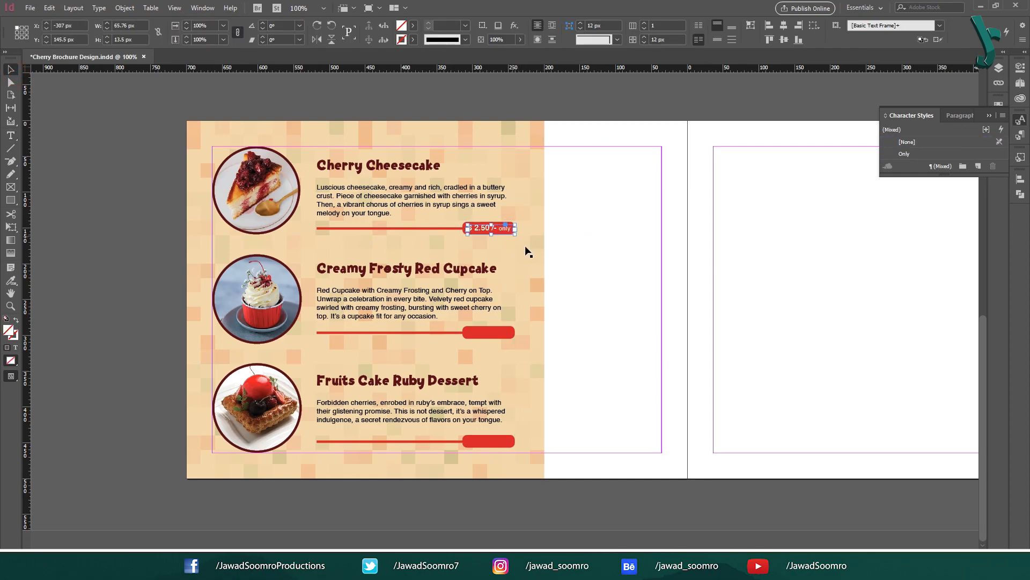
{"action": "left_click", "coordinate": [643, 233]}
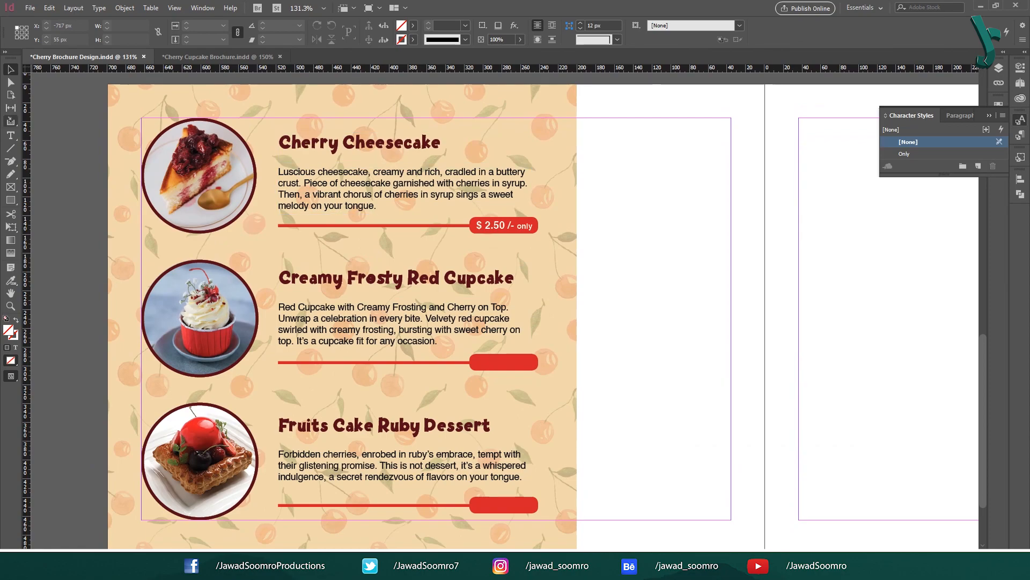
Step: Create a $ 5.00 old price text frame in the Previous Price style
{"action": "left_click", "coordinate": [10, 135]}
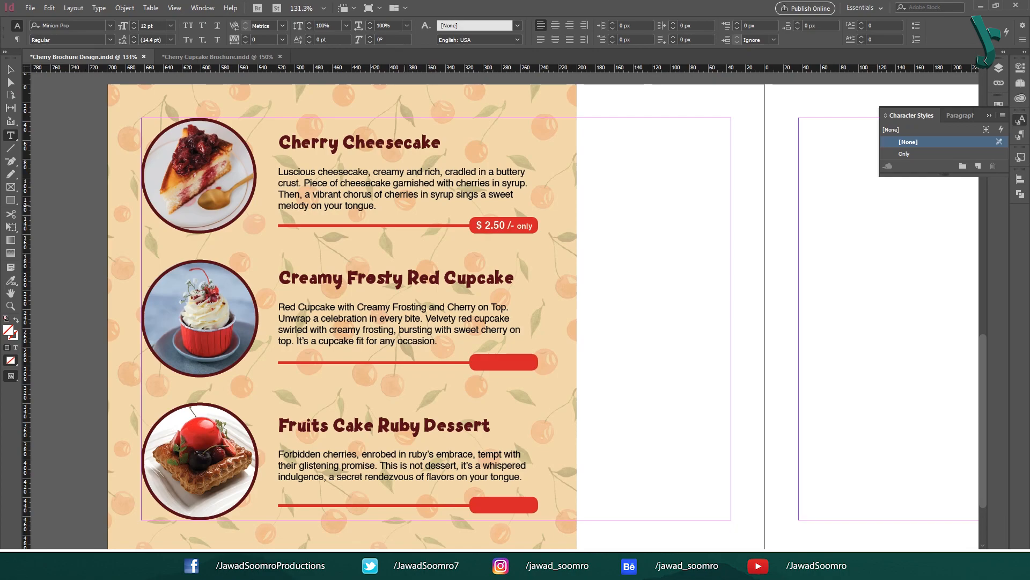
{"action": "left_click_drag", "start_coordinate": [601, 222], "coordinate": [671, 245]}
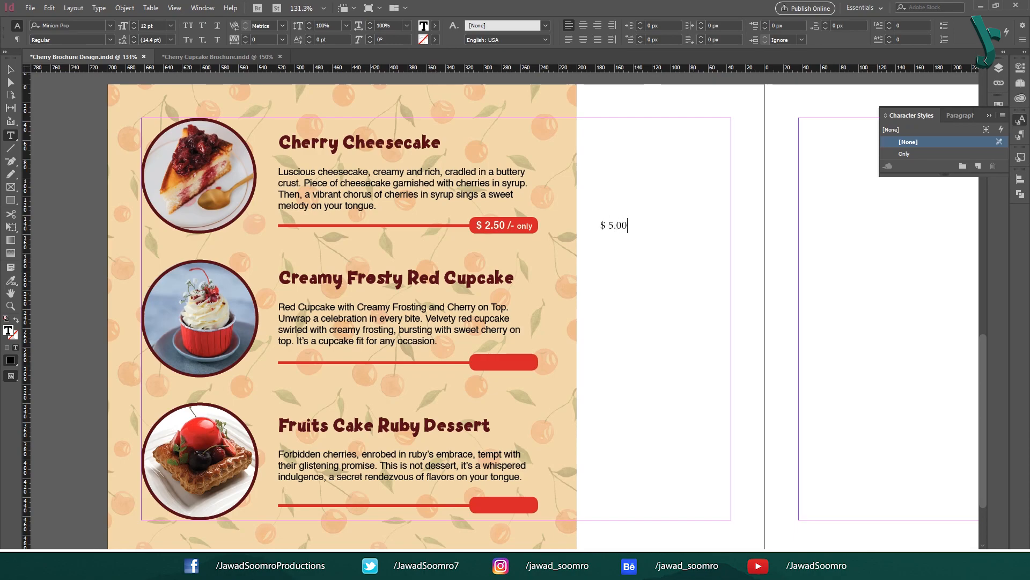
{"action": "key", "text": "ctrl+a"}
{"action": "key", "text": "F11"}
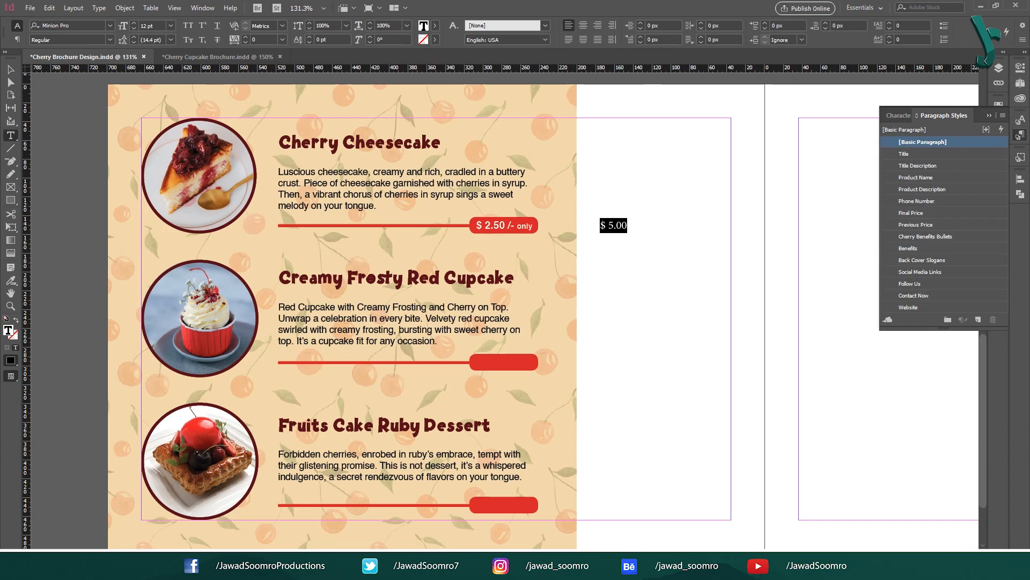
{"action": "left_click", "coordinate": [930, 225]}
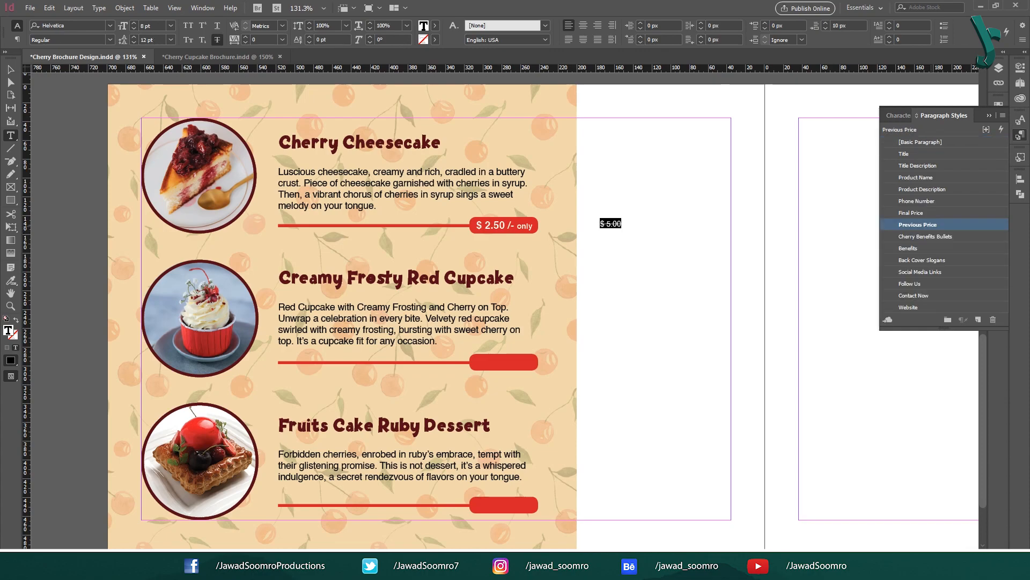
{"action": "left_click", "coordinate": [580, 287], "text": "ctrl"}
{"action": "left_click", "coordinate": [658, 225]}
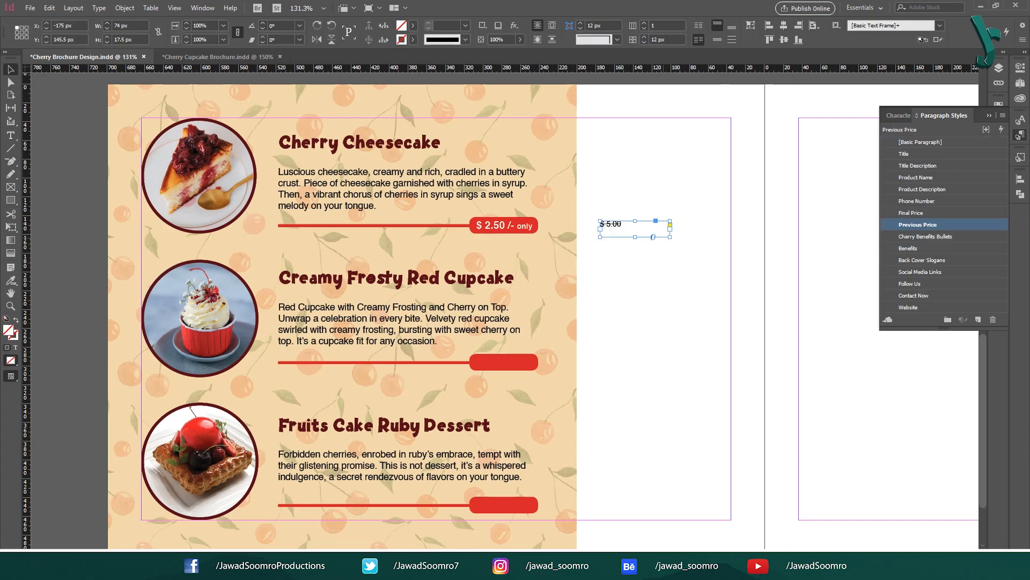
{"action": "left_click", "coordinate": [858, 251]}
{"action": "double_click", "coordinate": [941, 224]}
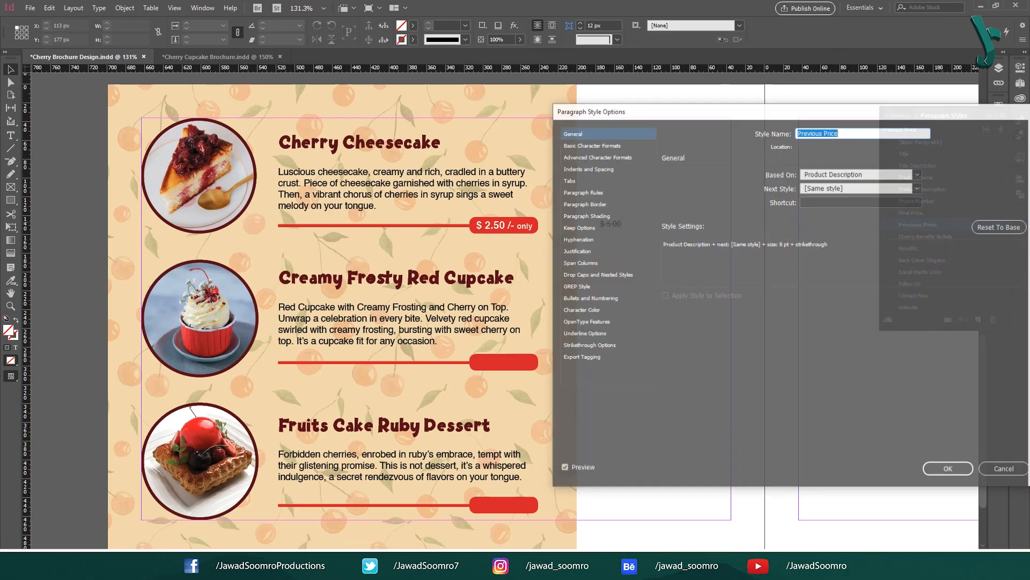
{"action": "left_click", "coordinate": [591, 144]}
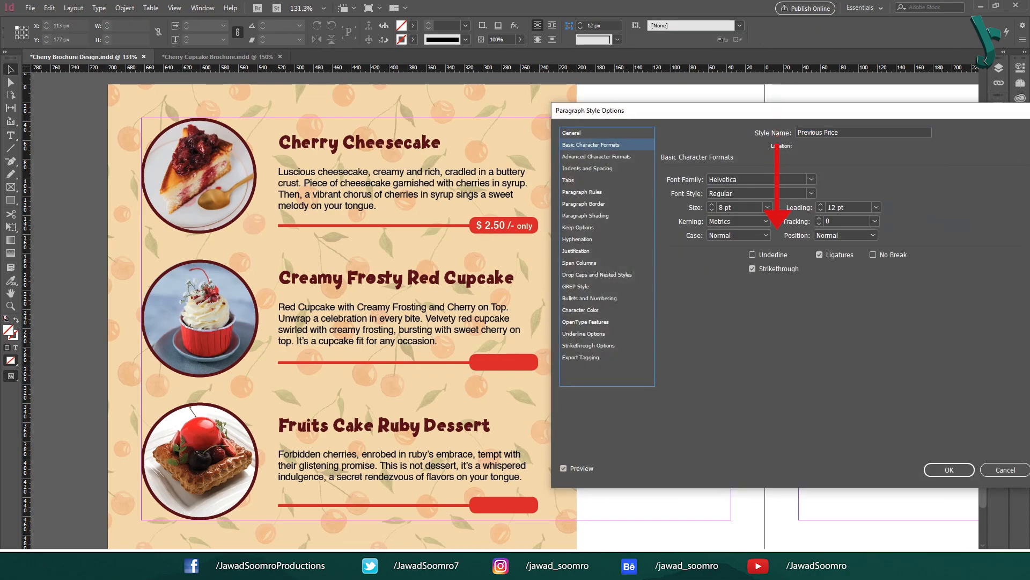
{"action": "left_click", "coordinate": [1006, 469]}
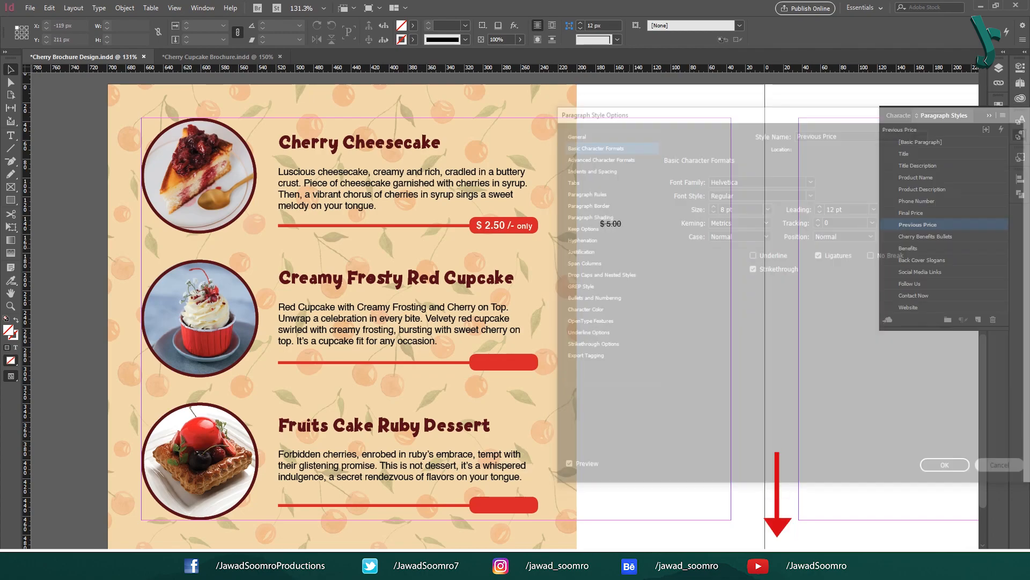
Step: Place $ 5.00 above the cheesecake badge and copy both prices to the cupcake as $ 1.25
{"action": "left_click_drag", "start_coordinate": [611, 224], "coordinate": [488, 364]}
{"action": "key", "text": "ctrl+shift+a"}
{"action": "key", "text": "ctrl+shift+a"}
{"action": "left_click", "coordinate": [488, 224], "text": "shift"}
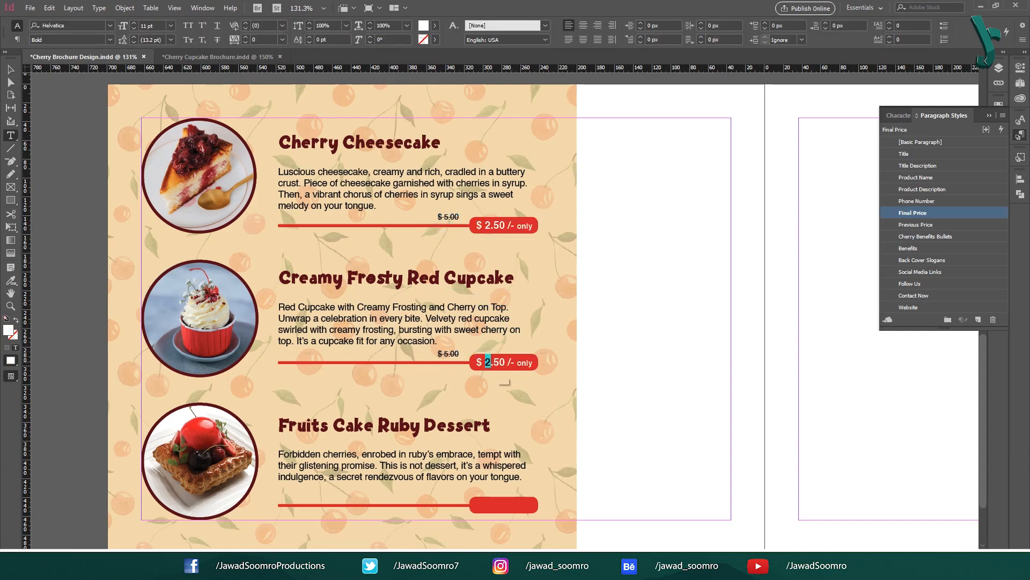
{"action": "double_click", "coordinate": [494, 362]}
{"action": "type", "text": "1.25"}
{"action": "left_click", "coordinate": [446, 353]}
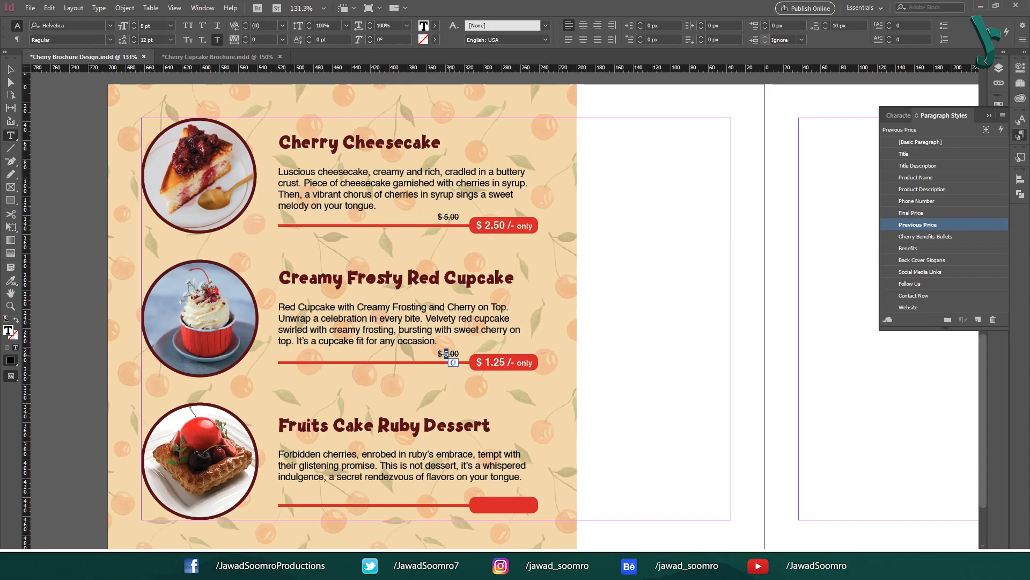
{"action": "type", "text": "2"}
{"action": "left_click_drag", "start_coordinate": [451, 354], "coordinate": [455, 354]}
{"action": "type", "text": "5"}
{"action": "key", "text": "Escape"}
Step: Copy the prices onto the fruit cake bar, changing the price to $ 3.10 and editing the old price
{"action": "left_click_drag", "start_coordinate": [567, 394], "coordinate": [503, 507]}
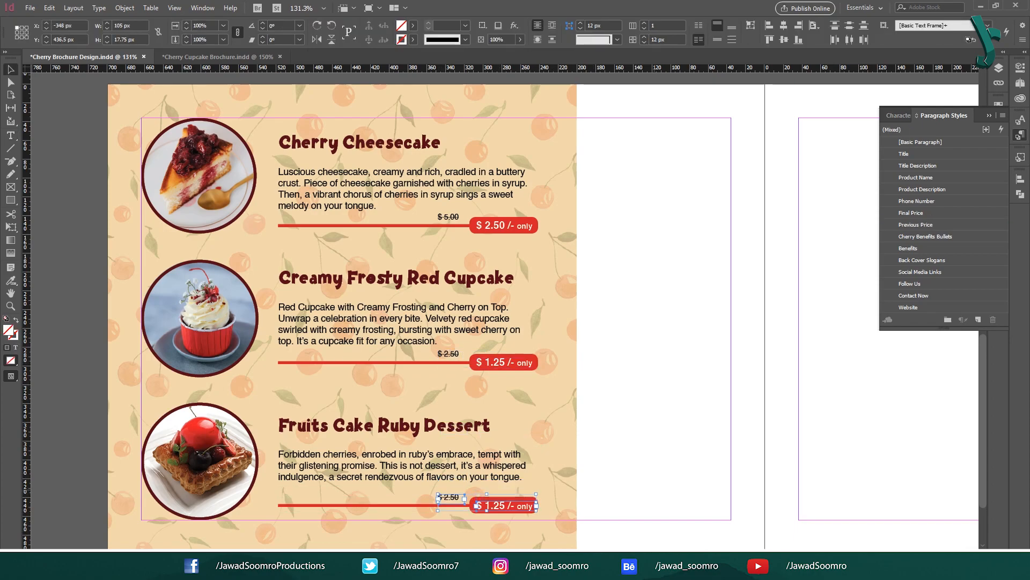
{"action": "left_click_drag", "start_coordinate": [500, 475], "coordinate": [509, 476]}
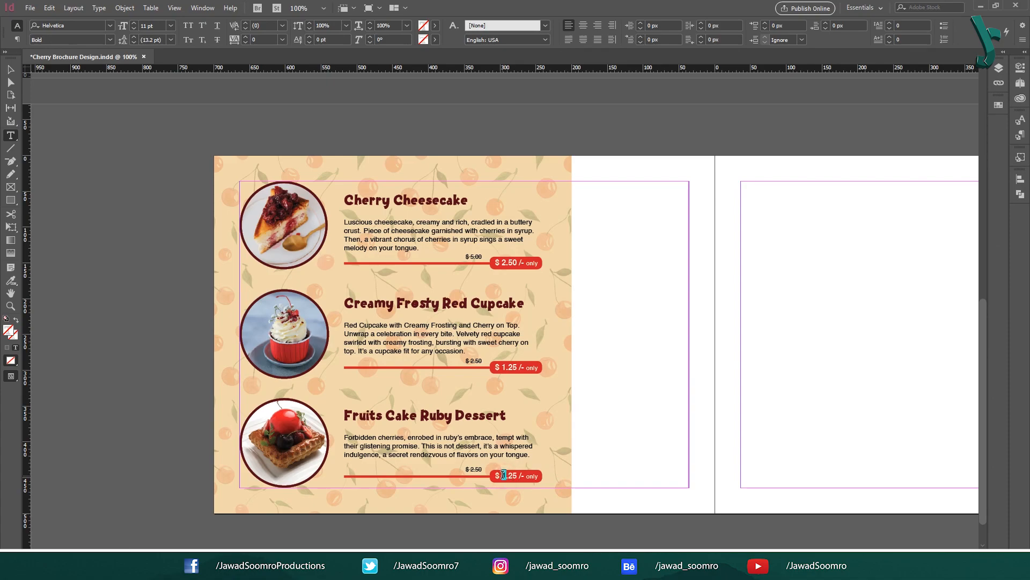
{"action": "type", "text": "3.10"}
{"action": "left_click", "coordinate": [472, 471]}
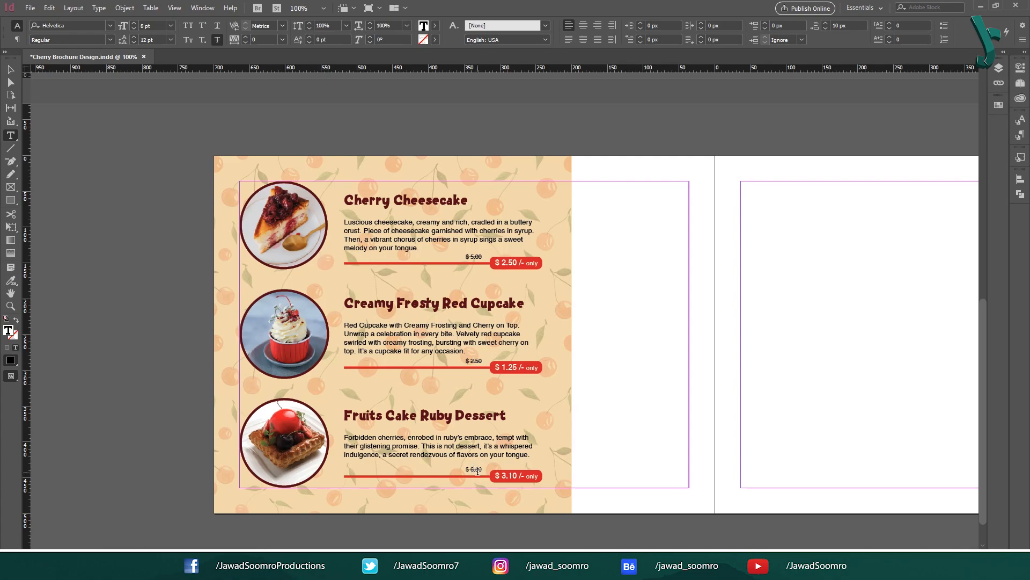
{"action": "key", "text": "BackSpace"}
{"action": "type", "text": "2"}
{"action": "left_click", "coordinate": [11, 70]}
{"action": "left_click", "coordinate": [633, 255]}
{"action": "key", "text": "ctrl+minus"}
{"action": "left_click_drag", "start_coordinate": [813, 327], "coordinate": [685, 320]}
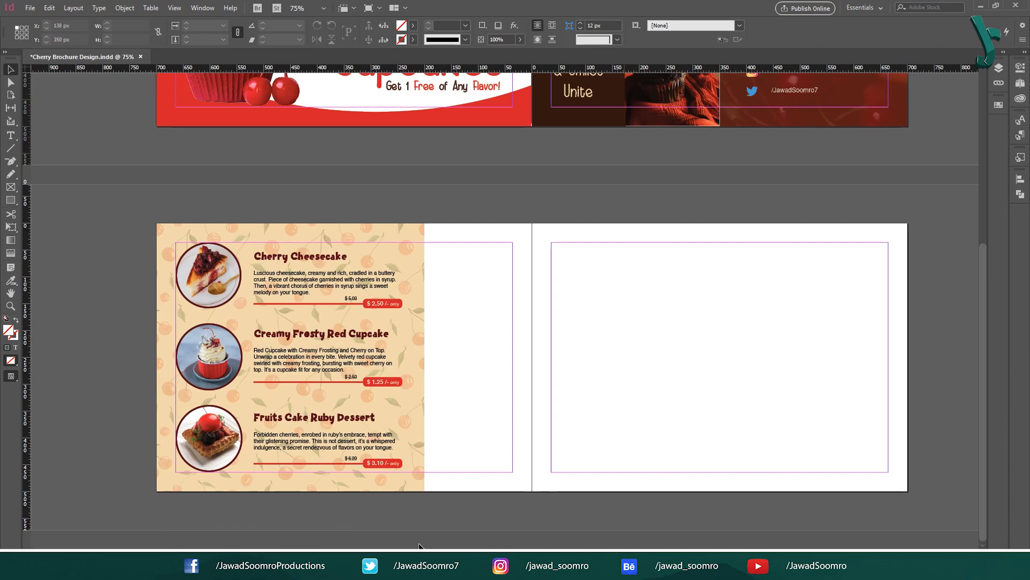
Step: Review the Benefits through Aids in Sleep list in Word, then select the yellow cherry ice-cream photo in Images
{"action": "left_click", "coordinate": [408, 567]}
{"action": "left_click_drag", "start_coordinate": [339, 303], "coordinate": [410, 458]}
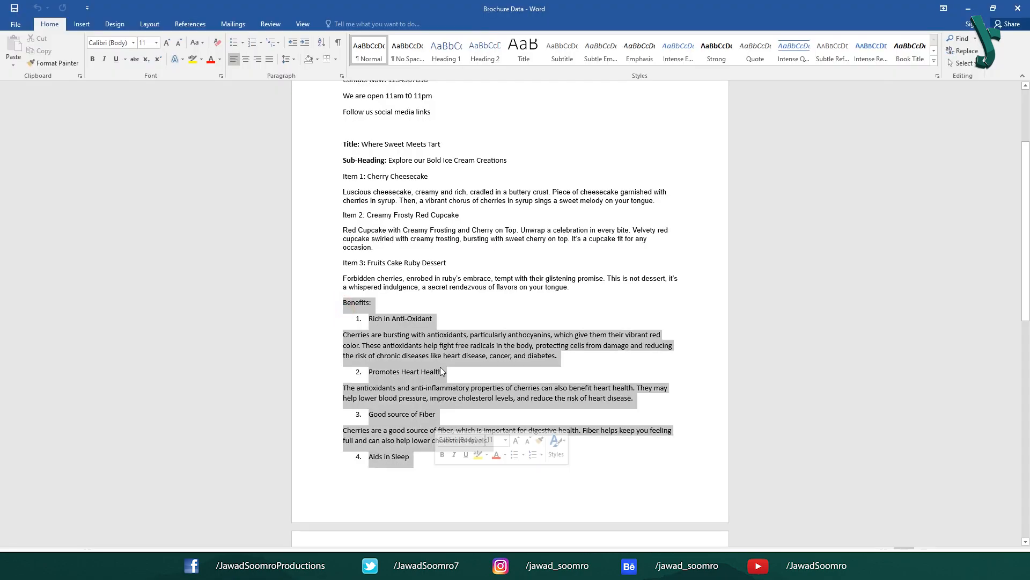
{"action": "key", "text": "alt+Tab"}
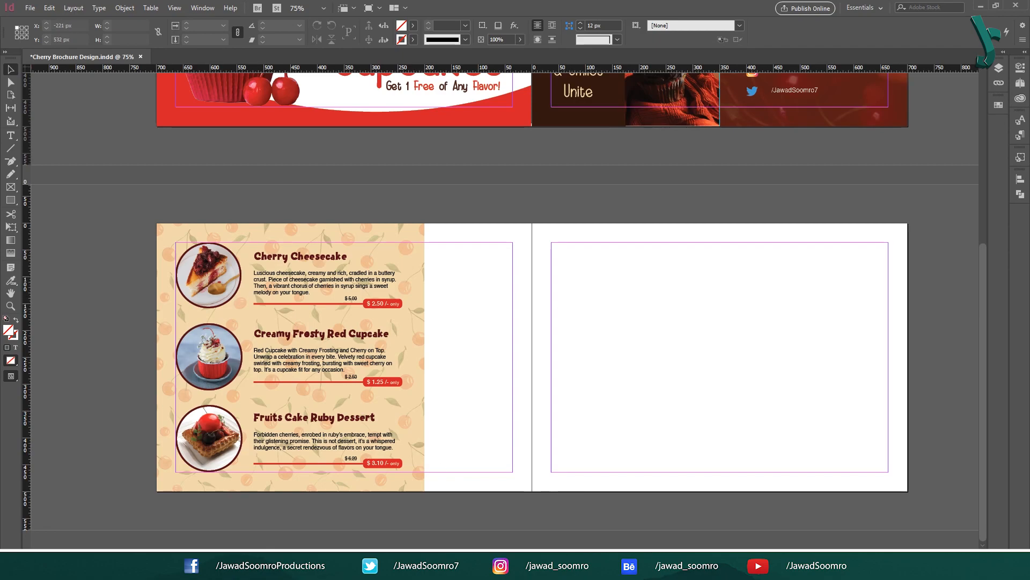
{"action": "key", "text": "alt+Tab"}
{"action": "left_click_drag", "start_coordinate": [335, 302], "coordinate": [418, 463]}
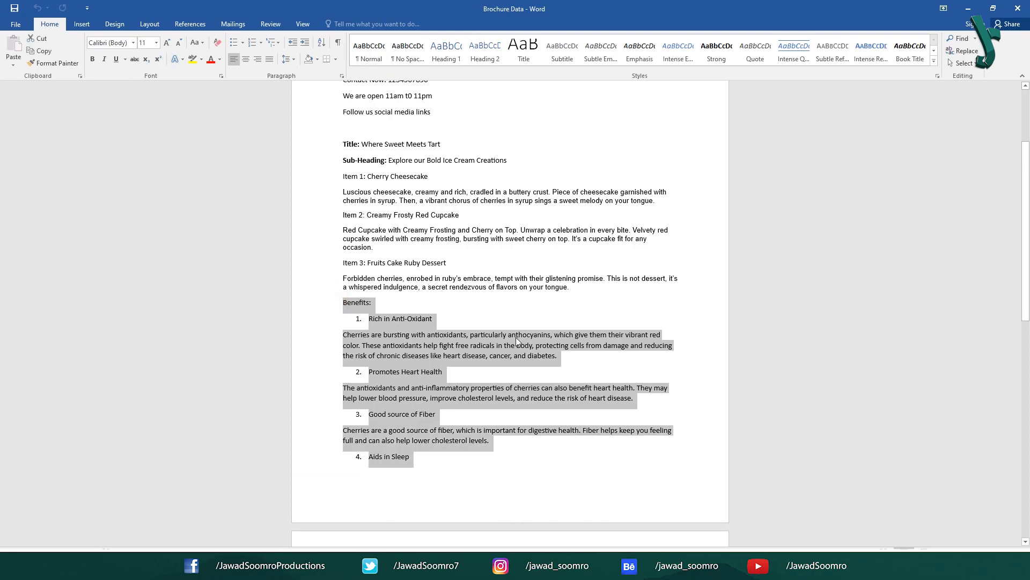
{"action": "left_click", "coordinate": [361, 430]}
{"action": "left_click", "coordinate": [347, 321]}
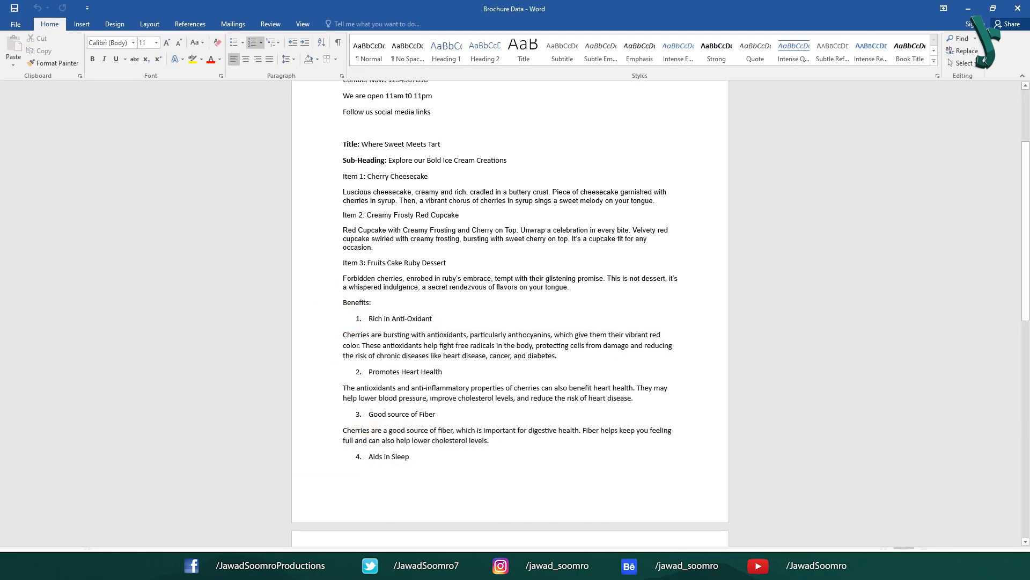
{"action": "key", "text": "alt+Tab"}
{"action": "left_click", "coordinate": [414, 83]}
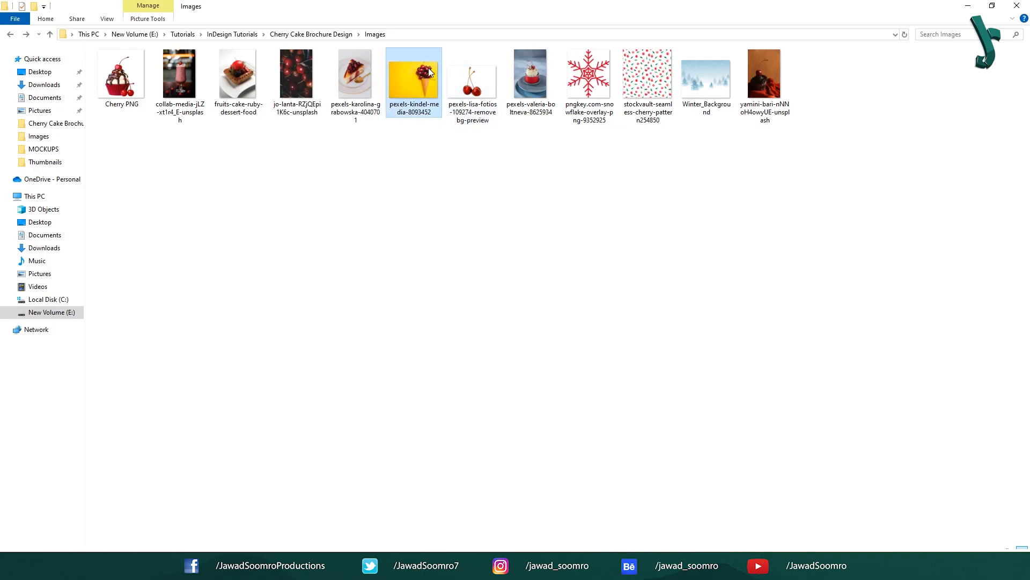
Step: Place the yellow cherry ice-cream photo with the Yellow Background Cherry object style, filling its frame
{"action": "left_click_drag", "start_coordinate": [427, 83], "coordinate": [790, 494]}
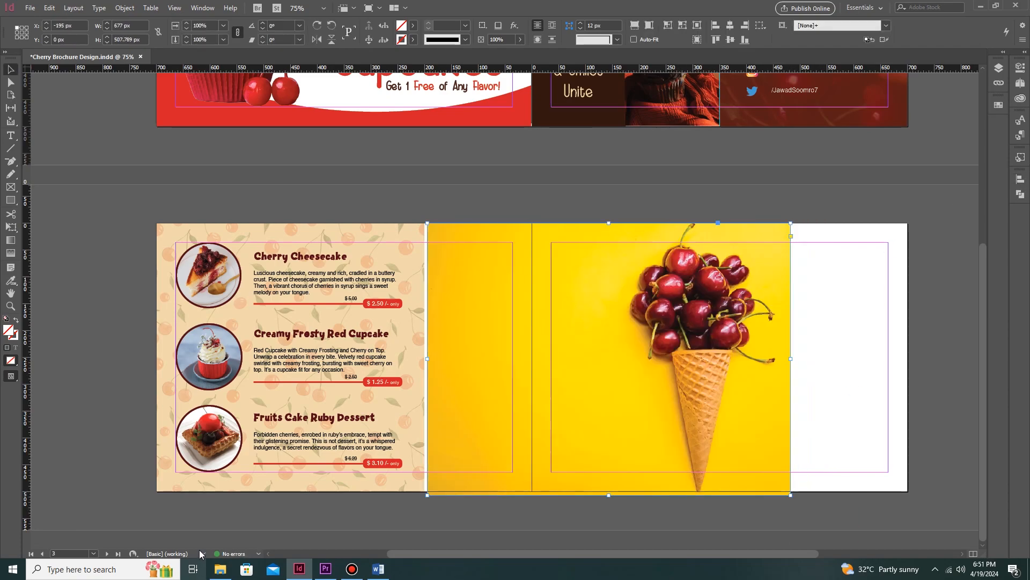
{"action": "left_click", "coordinate": [1022, 159]}
{"action": "left_click", "coordinate": [954, 312]}
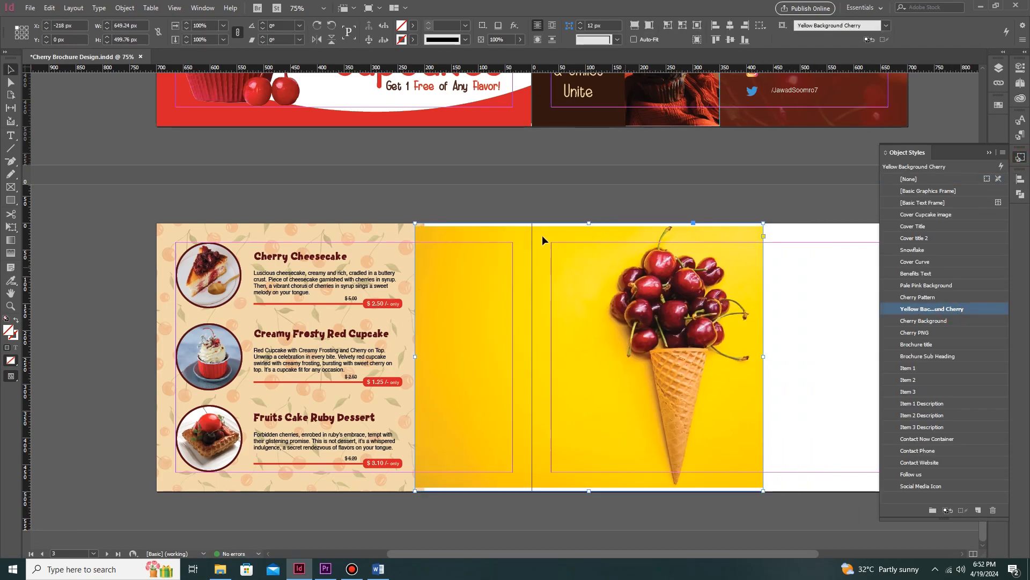
{"action": "left_click", "coordinate": [588, 356]}
{"action": "left_click_drag", "start_coordinate": [589, 487], "coordinate": [588, 492]}
{"action": "left_click", "coordinate": [597, 519]}
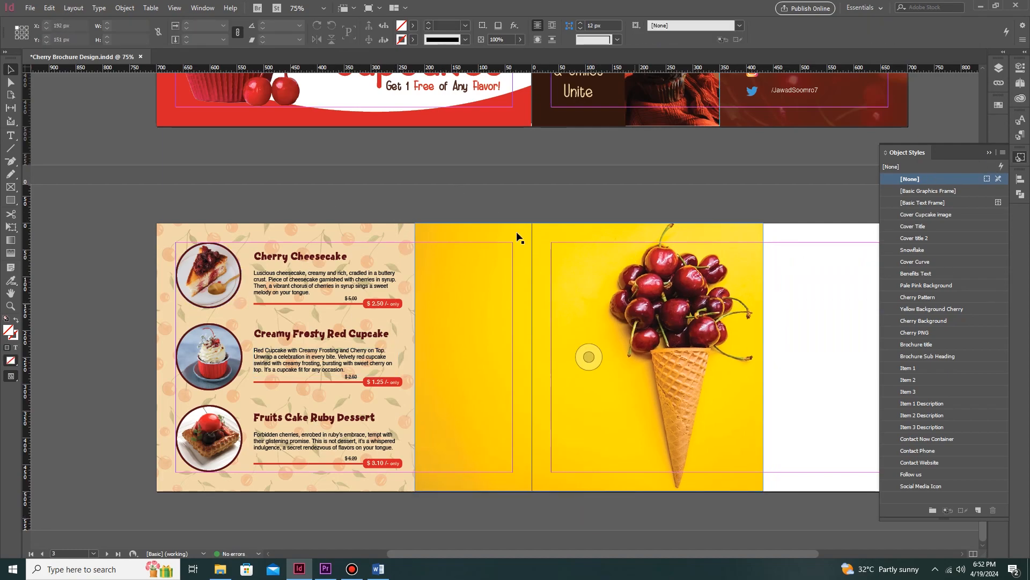
{"action": "key", "text": "ctrl+1"}
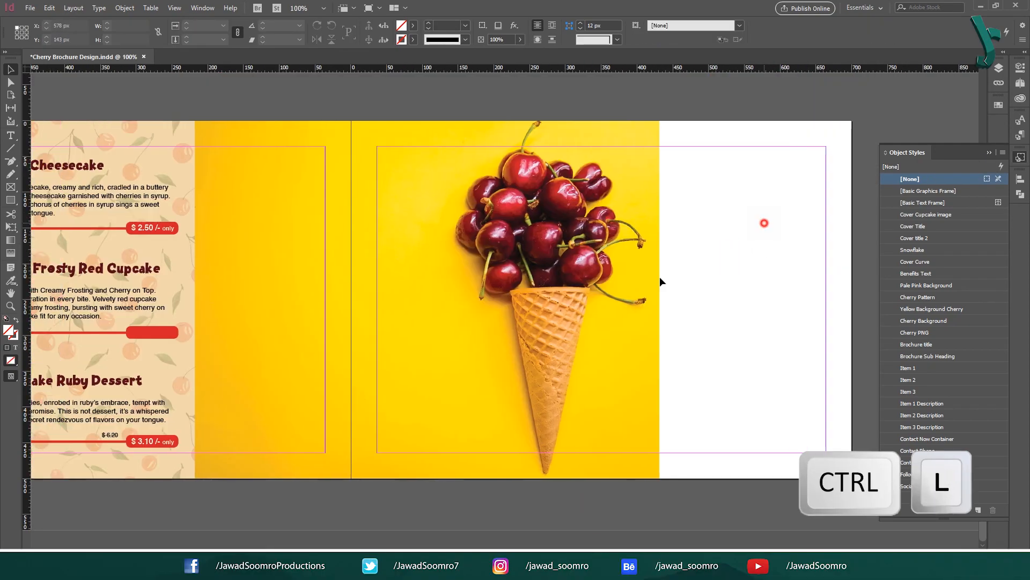
Step: Add the title 'Where Sweet Meets Tart' with the Title paragraph style and Brochure title object style
{"action": "left_click", "coordinate": [427, 299]}
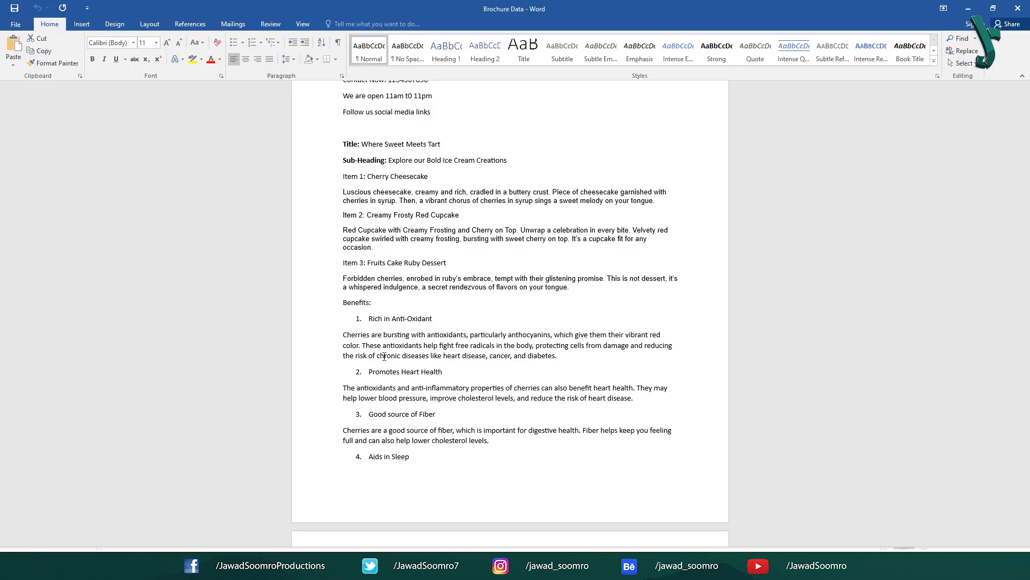
{"action": "left_click_drag", "start_coordinate": [362, 144], "coordinate": [445, 145]}
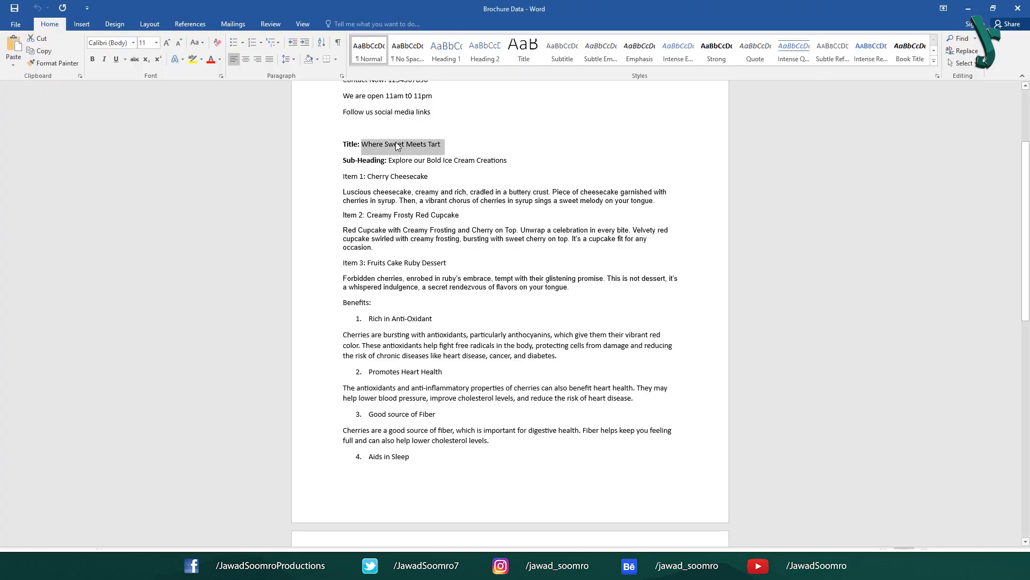
{"action": "right_click", "coordinate": [412, 149]}
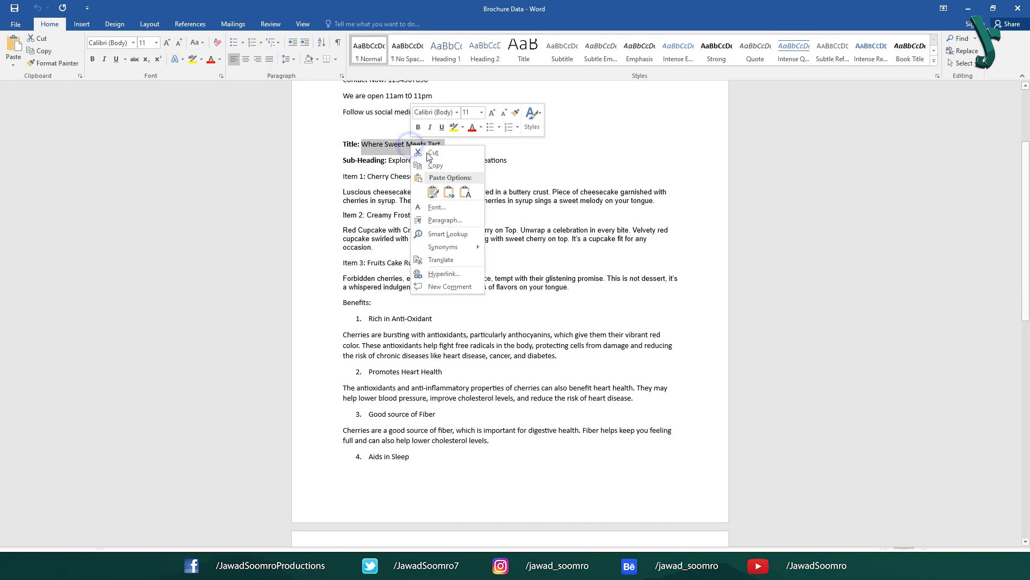
{"action": "left_click", "coordinate": [432, 163]}
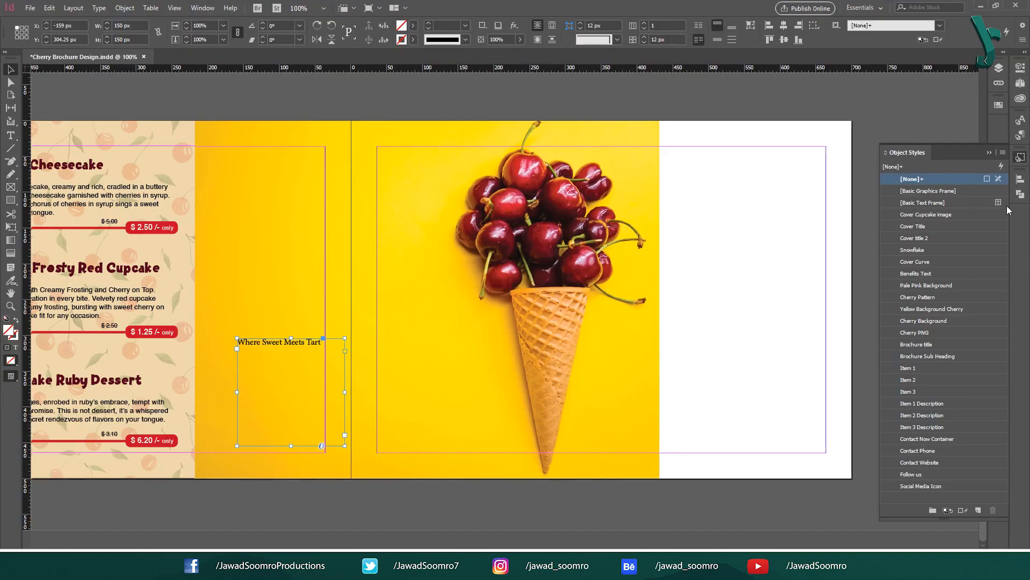
{"action": "left_click", "coordinate": [923, 156]}
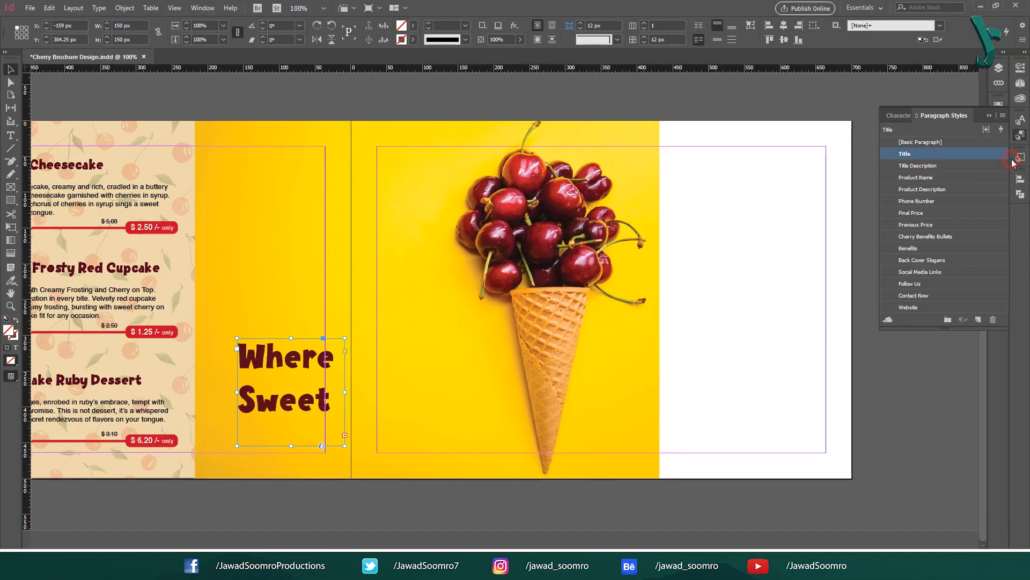
{"action": "left_click", "coordinate": [1020, 157]}
{"action": "left_click", "coordinate": [933, 344]}
Step: Add the subheading 'Explore our Bold Ice Cream Creations' styled Title Description and Brochure Sub Heading; frame the right panel
{"action": "key", "text": "t"}
{"action": "left_click_drag", "start_coordinate": [404, 486], "coordinate": [214, 406]}
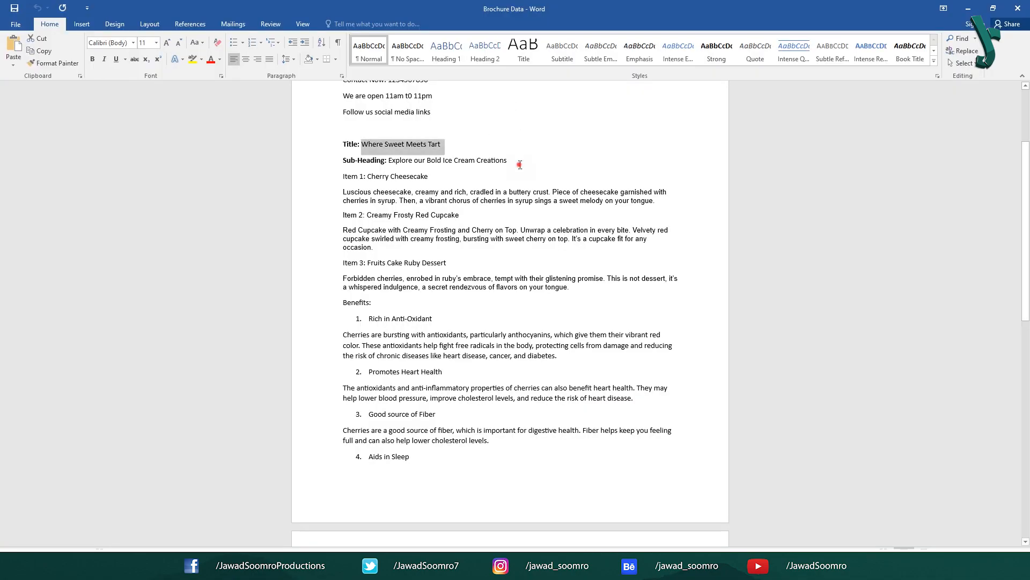
{"action": "left_click_drag", "start_coordinate": [520, 165], "coordinate": [389, 160]}
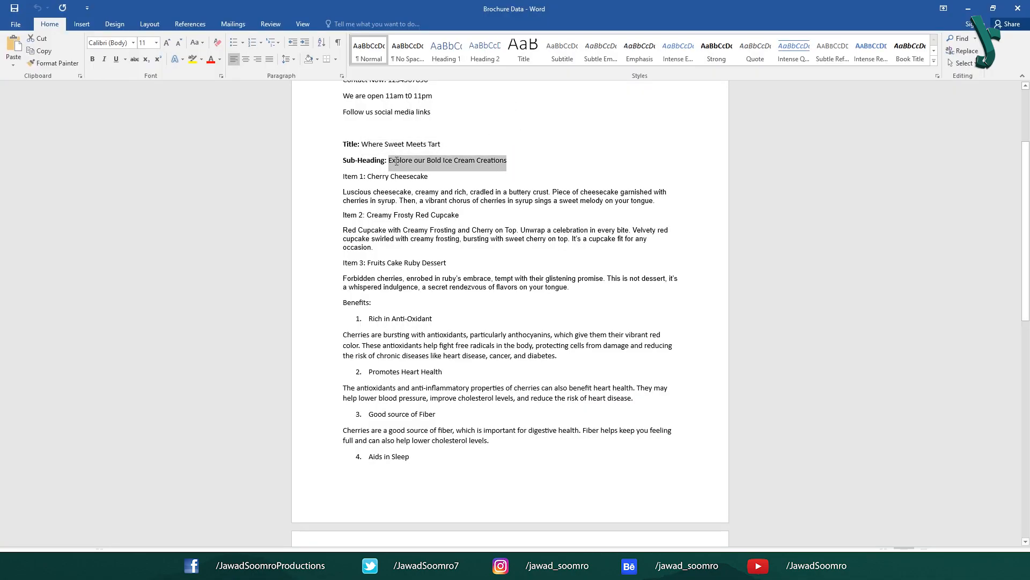
{"action": "right_click", "coordinate": [409, 163]}
{"action": "left_click", "coordinate": [435, 184]}
{"action": "key", "text": "alt+Tab"}
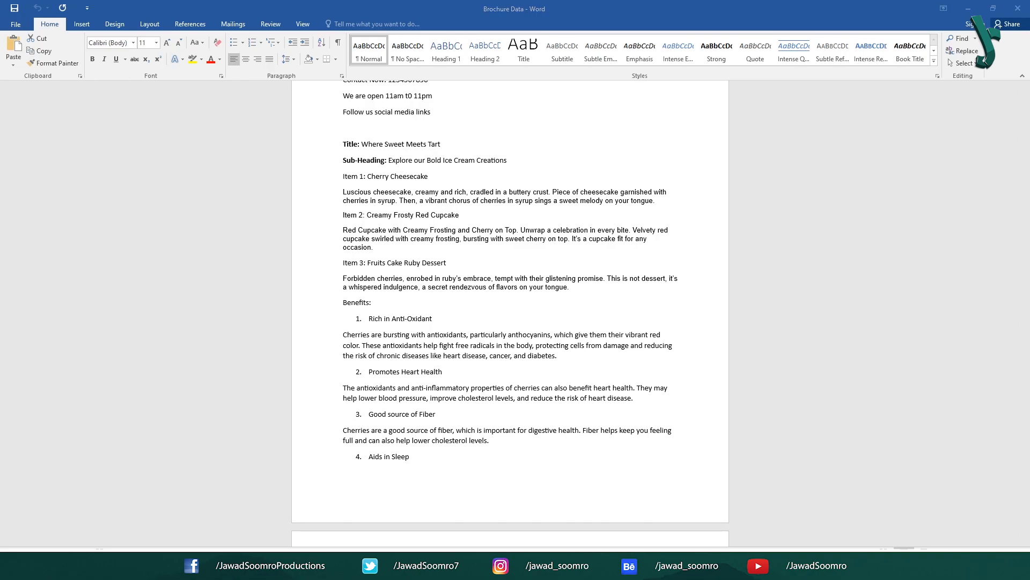
{"action": "key", "text": "ctrl+v"}
{"action": "left_click", "coordinate": [10, 69]}
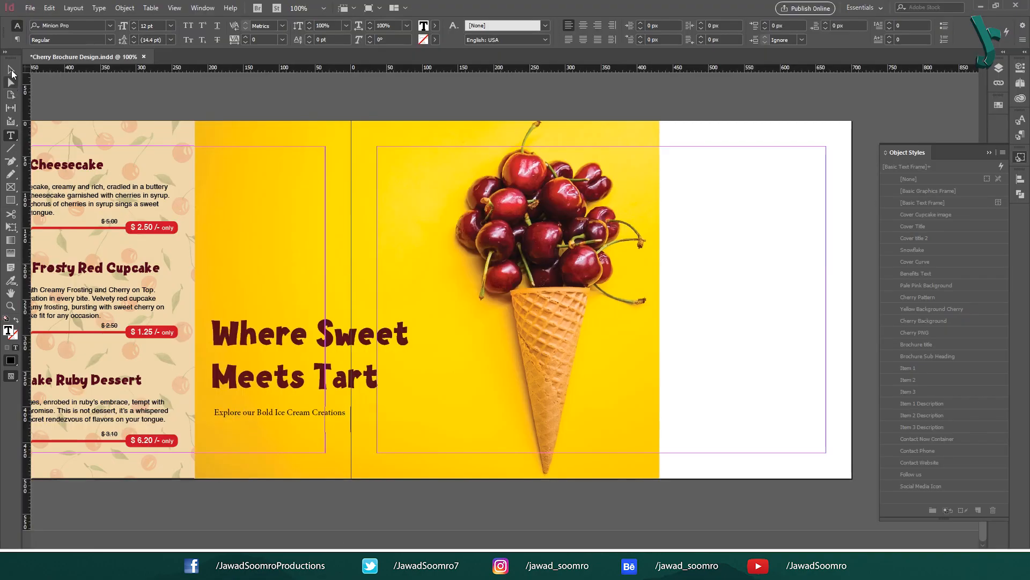
{"action": "left_click", "coordinate": [1020, 135]}
{"action": "left_click", "coordinate": [951, 166]}
{"action": "left_click", "coordinate": [1020, 156]}
{"action": "left_click", "coordinate": [928, 356]}
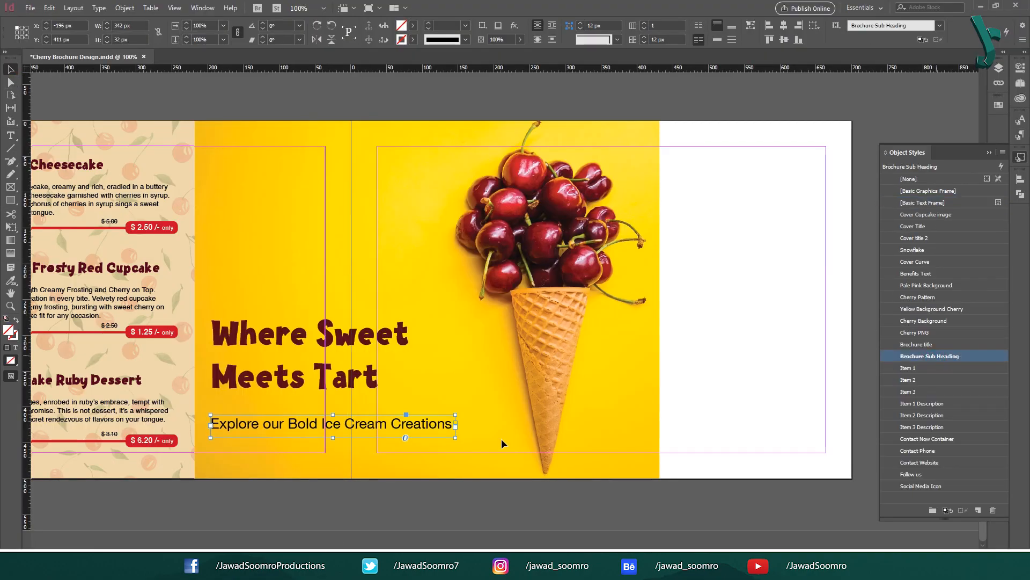
{"action": "left_click", "coordinate": [346, 484]}
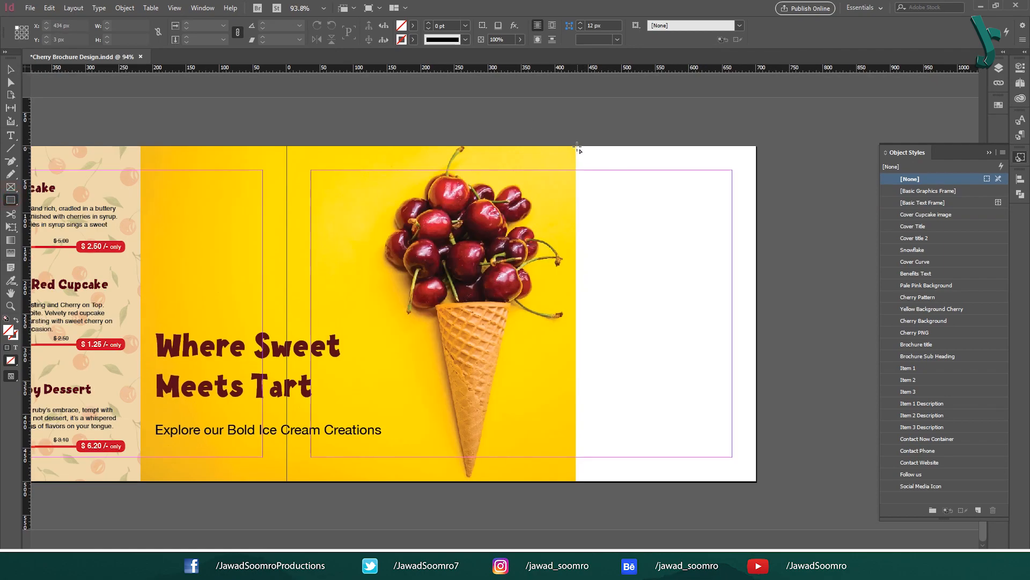
{"action": "left_click_drag", "start_coordinate": [578, 147], "coordinate": [761, 480]}
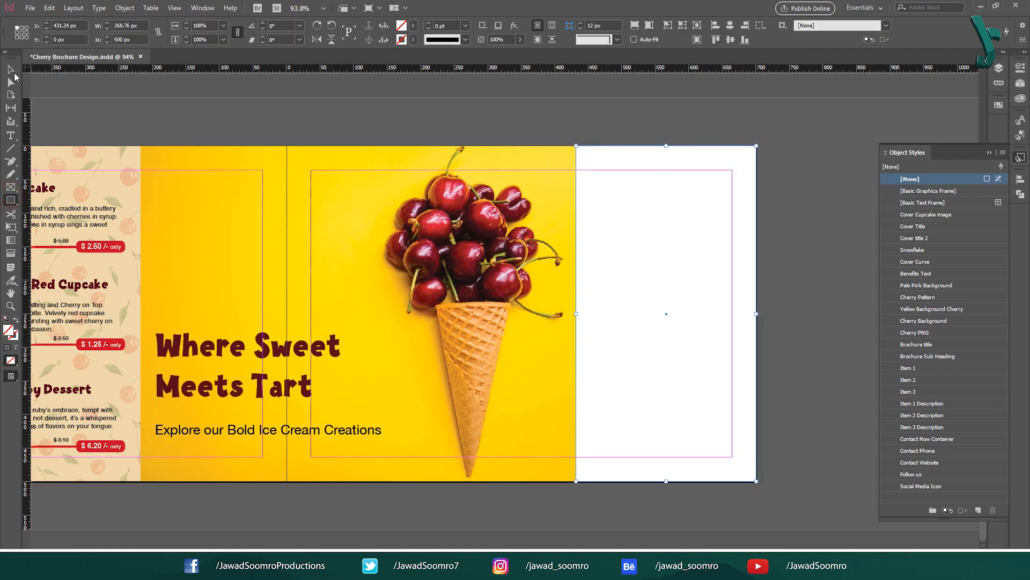
Step: Make the right-panel rectangle Cherry Background and place a cherry image styled Cherry PNG at its top
{"action": "left_click", "coordinate": [10, 70]}
{"action": "left_click", "coordinate": [933, 324]}
{"action": "left_click", "coordinate": [510, 117]}
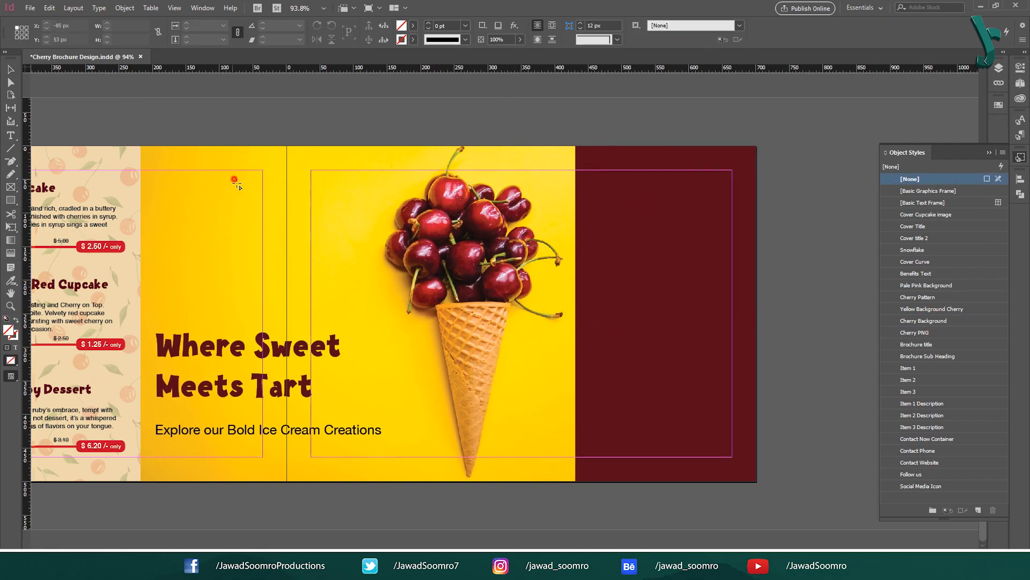
{"action": "left_click_drag", "start_coordinate": [234, 180], "coordinate": [369, 279]}
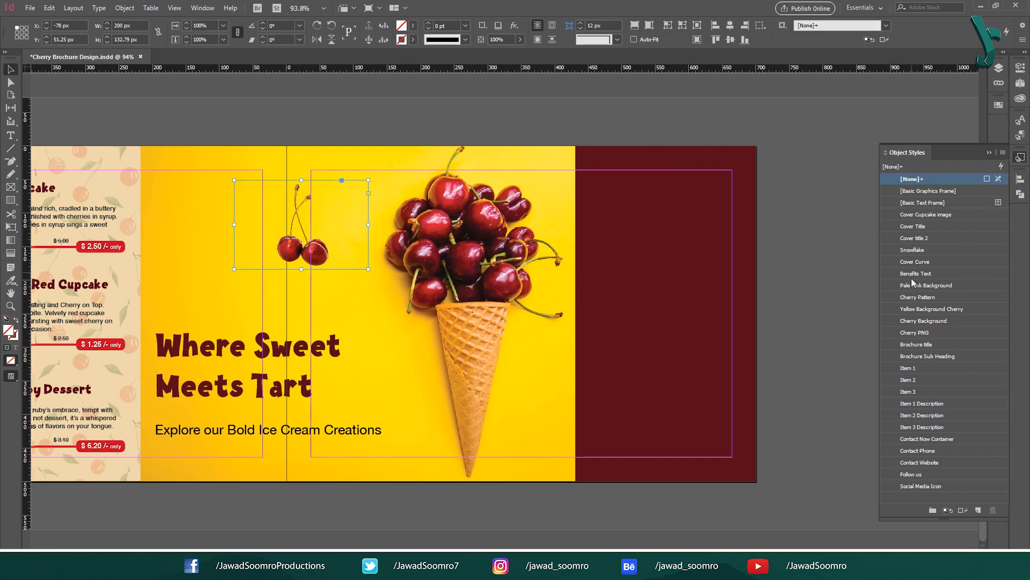
{"action": "left_click", "coordinate": [929, 333]}
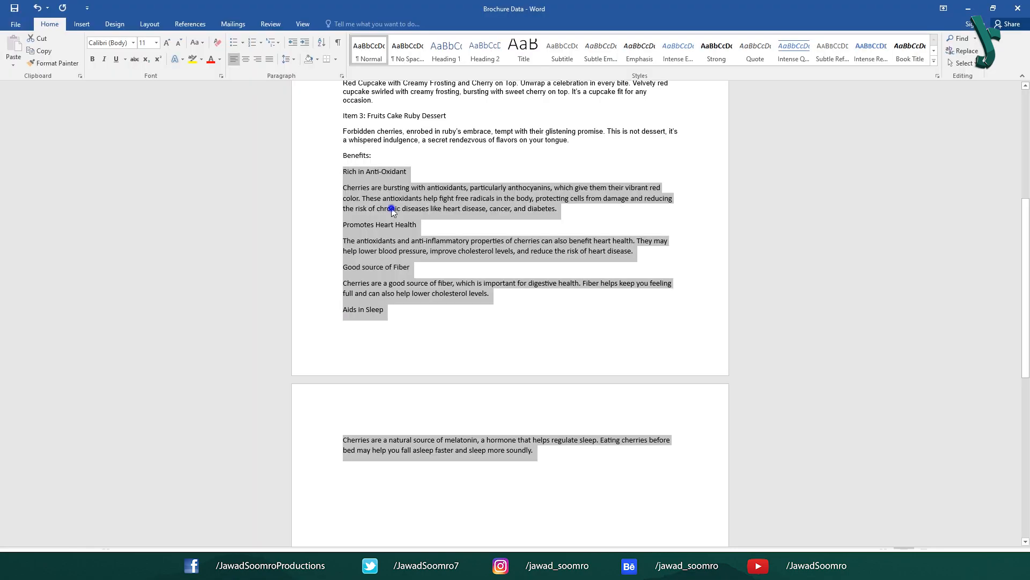
Step: Paste the benefits text into a new Benefits-styled text frame on the dark red panel
{"action": "right_click", "coordinate": [393, 208]}
{"action": "left_click", "coordinate": [411, 232]}
{"action": "left_click_drag", "start_coordinate": [587, 243], "coordinate": [733, 457]}
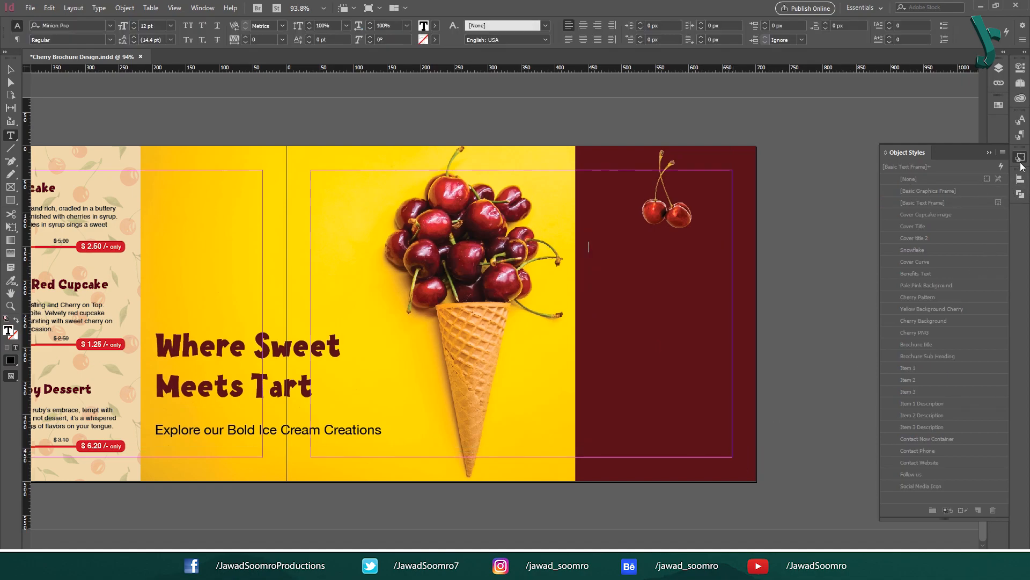
{"action": "left_click", "coordinate": [1021, 134]}
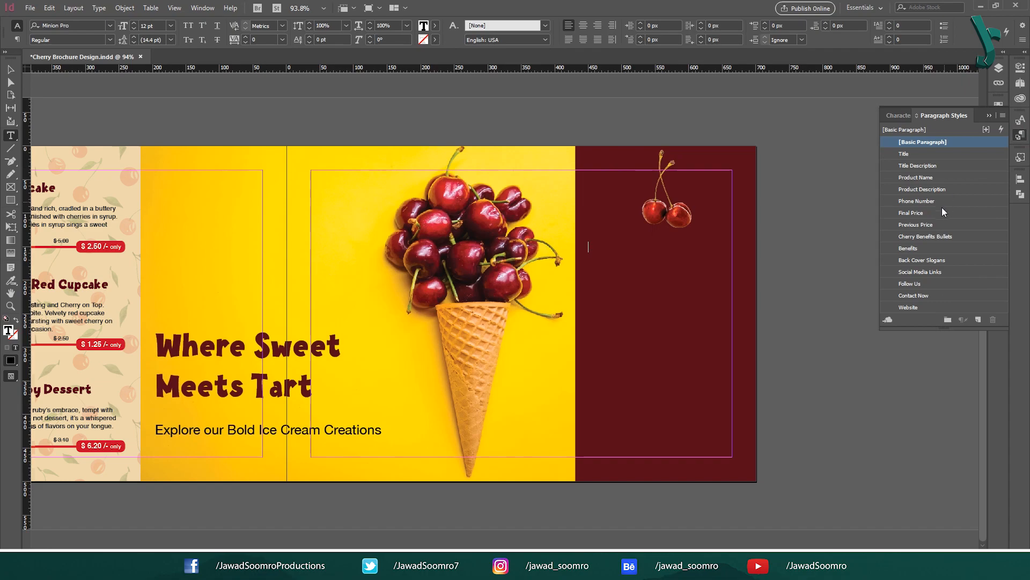
{"action": "left_click", "coordinate": [923, 250]}
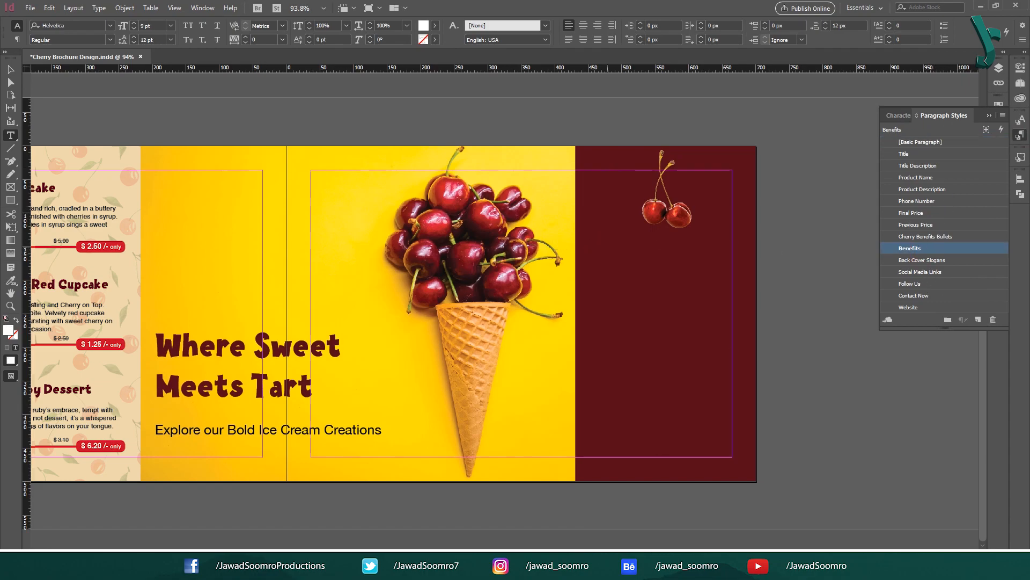
{"action": "key", "text": "ctrl+v"}
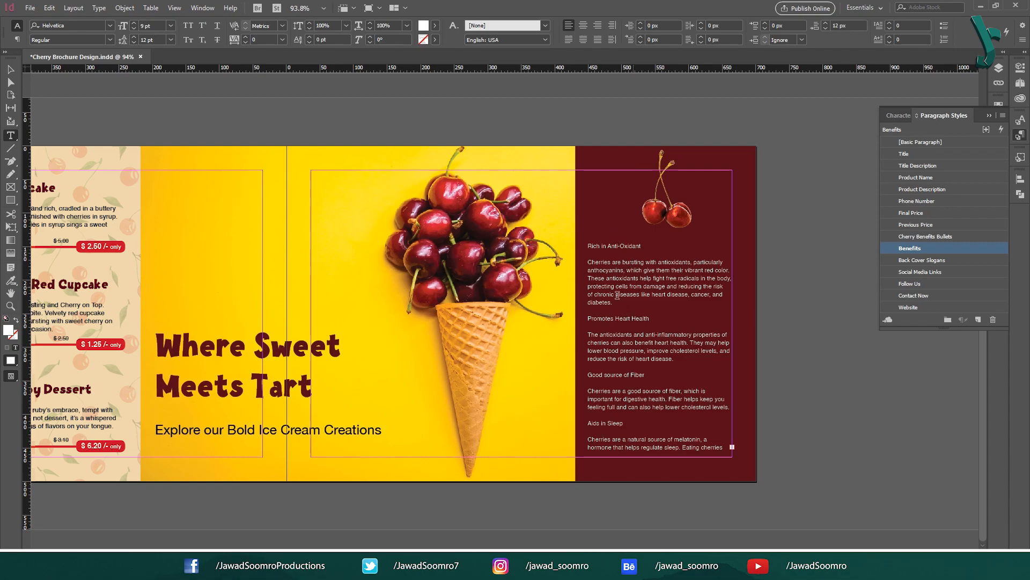
Step: Try '1.' and '2.' numbers on the Rich in Anti-Oxidant and Promotes Heart Health headings, then undo them
{"action": "key", "text": "ctrl+Home"}
{"action": "type", "text": "1."}
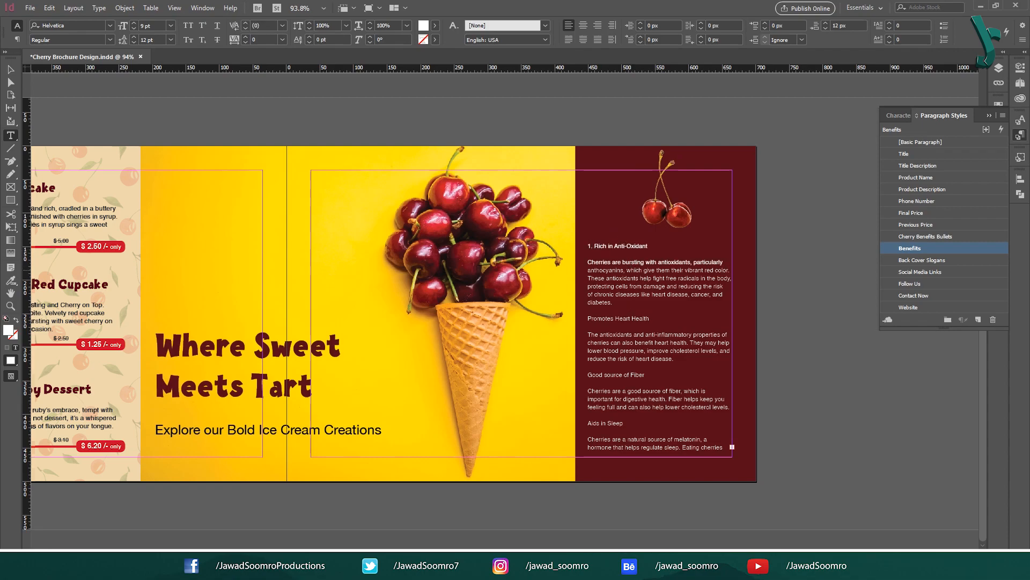
{"action": "key", "text": "ctrl+z"}
{"action": "left_click", "coordinate": [588, 319]}
{"action": "type", "text": "2."}
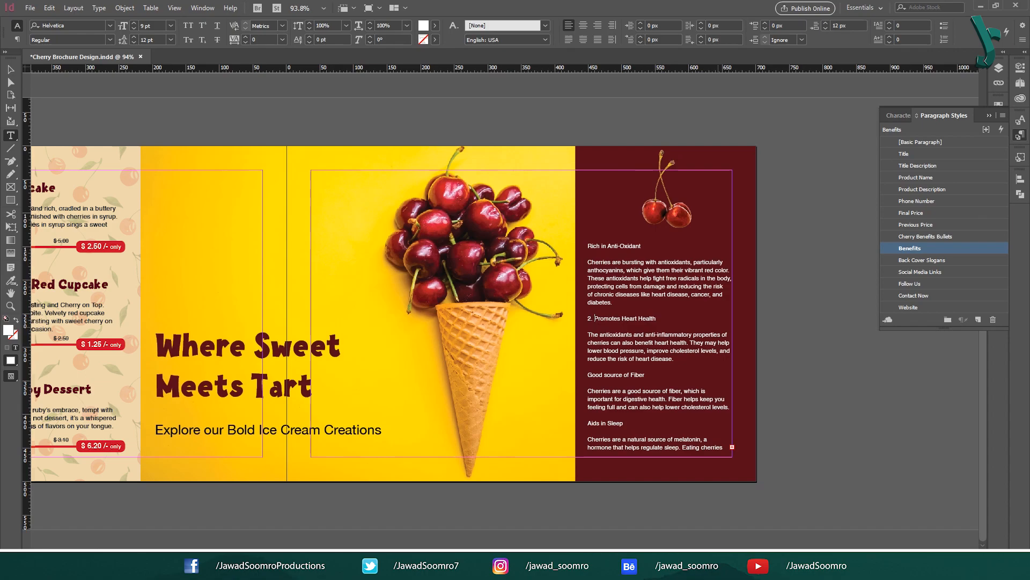
{"action": "left_click_drag", "start_coordinate": [718, 326], "coordinate": [641, 405]}
{"action": "key", "text": "ctrl+z"}
{"action": "left_click", "coordinate": [510, 325]}
{"action": "type", "text": "1."}
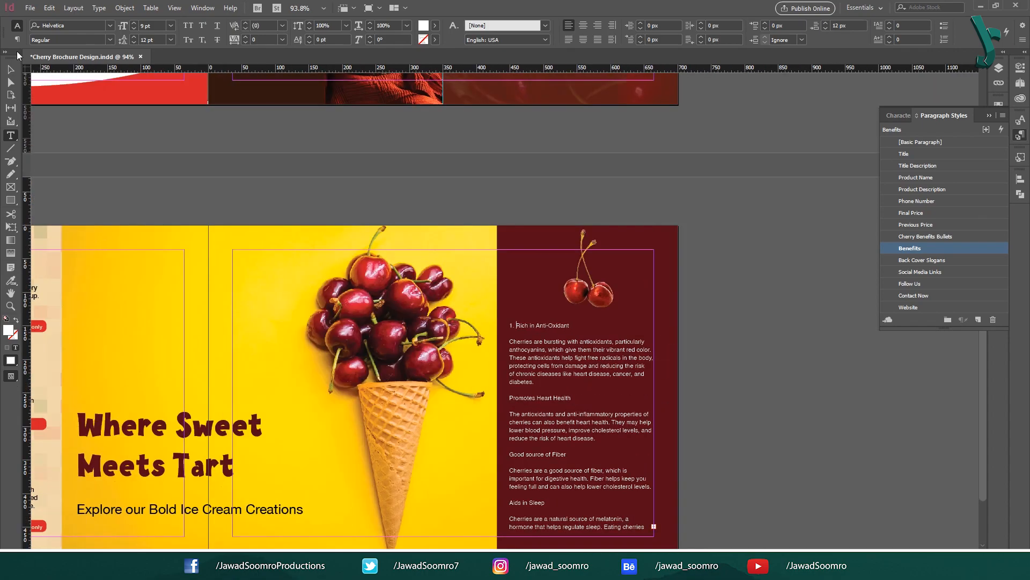
{"action": "key", "text": "ctrl+z"}
{"action": "left_click", "coordinate": [10, 70]}
{"action": "left_click_drag", "start_coordinate": [682, 218], "coordinate": [759, 139]}
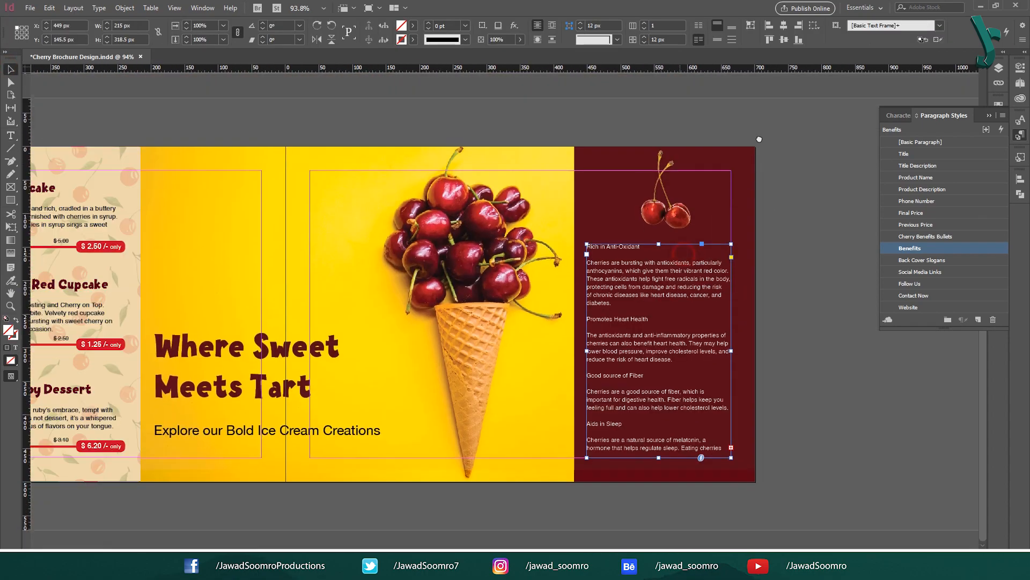
{"action": "left_click", "coordinate": [835, 249]}
Step: Apply Cherry Benefits Bullets to the four headings, Rich in Anti-Oxidant through Aids in Sleep
{"action": "double_click", "coordinate": [646, 247]}
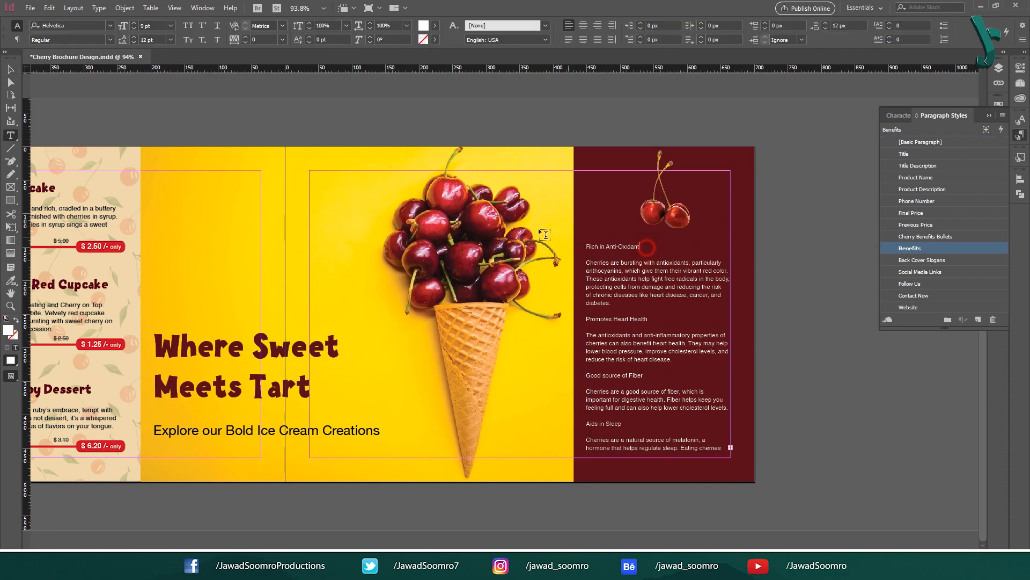
{"action": "left_click_drag", "start_coordinate": [585, 246], "coordinate": [641, 247]}
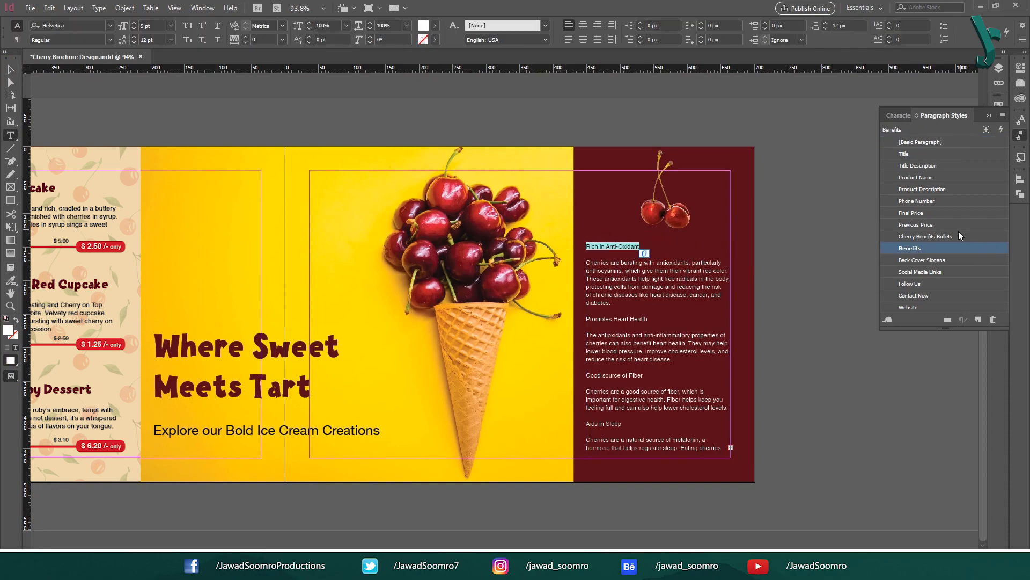
{"action": "left_click", "coordinate": [943, 237]}
{"action": "left_click", "coordinate": [671, 316]}
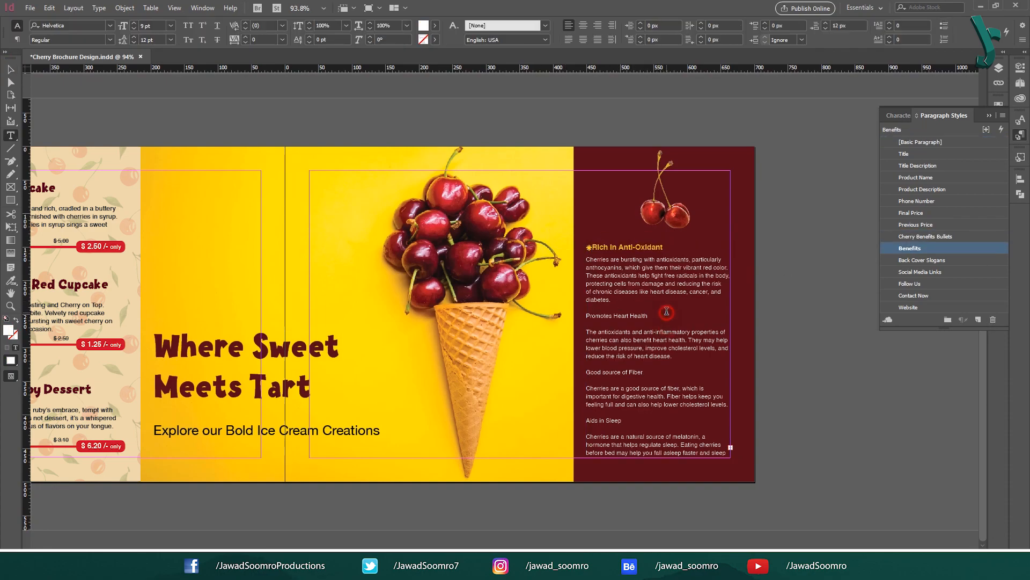
{"action": "left_click", "coordinate": [961, 239]}
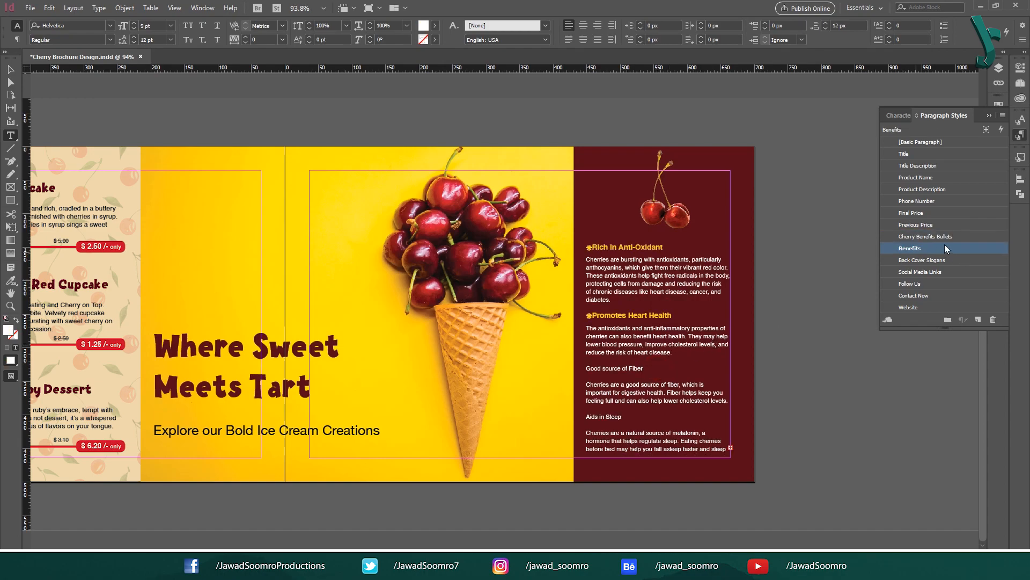
{"action": "left_click", "coordinate": [948, 238]}
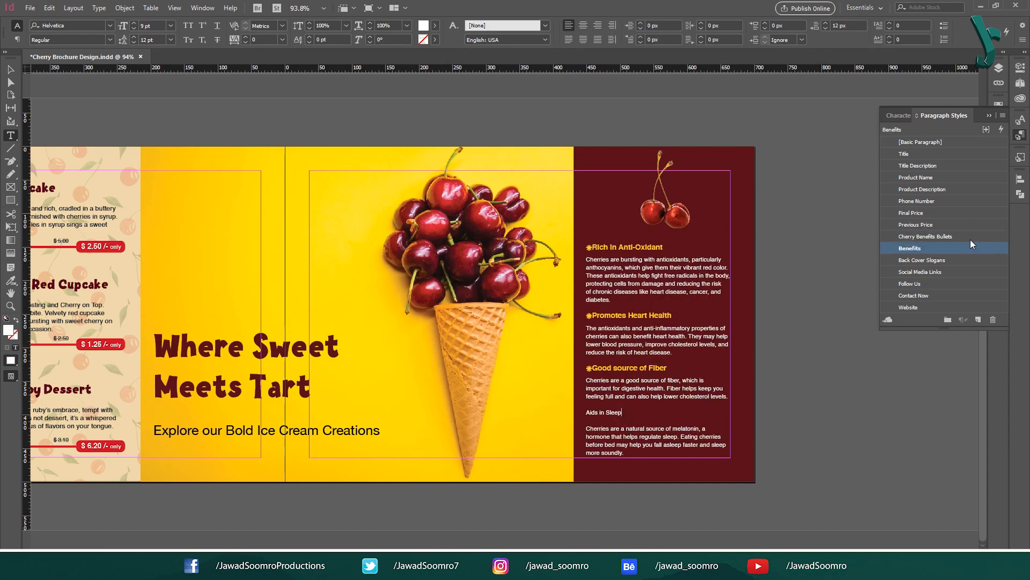
{"action": "left_click", "coordinate": [961, 237]}
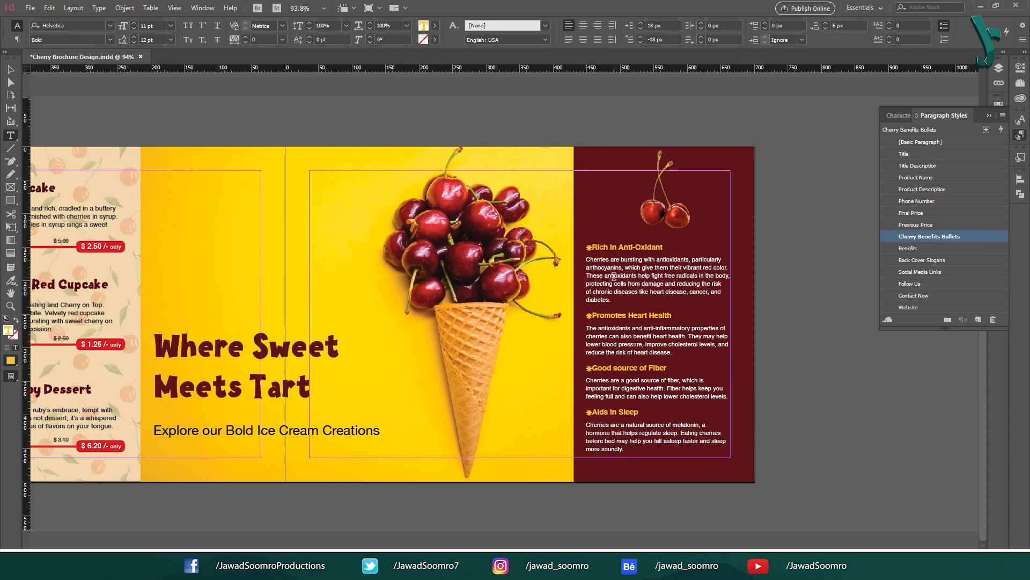
Step: Insert a tab after the bullet in each of the four benefit headings
{"action": "key", "text": "Tab"}
{"action": "left_click", "coordinate": [592, 315]}
{"action": "key", "text": "Tab"}
{"action": "left_click", "coordinate": [593, 367]}
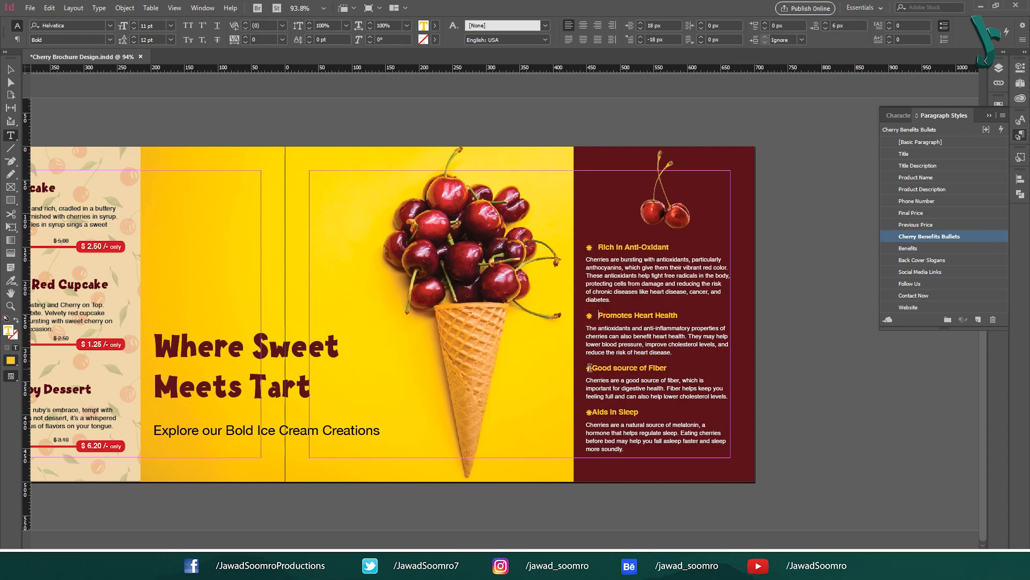
{"action": "key", "text": "Tab"}
{"action": "left_click", "coordinate": [593, 412]}
{"action": "key", "text": "Tab"}
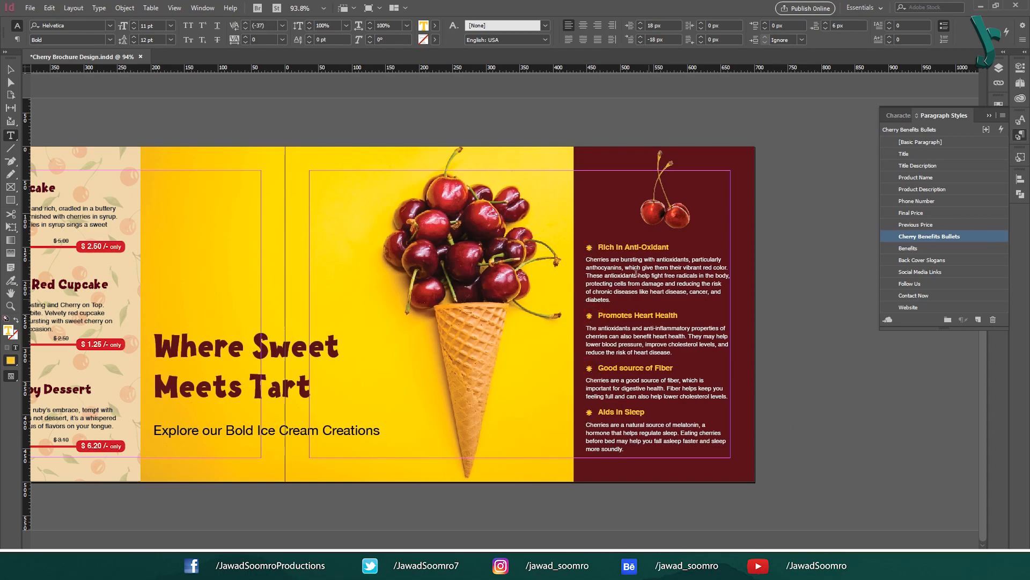
Step: Select the first two benefit body paragraphs and reset them to the basic paragraph style
{"action": "left_click_drag", "start_coordinate": [634, 270], "coordinate": [598, 263]}
{"action": "left_click", "coordinate": [635, 298]}
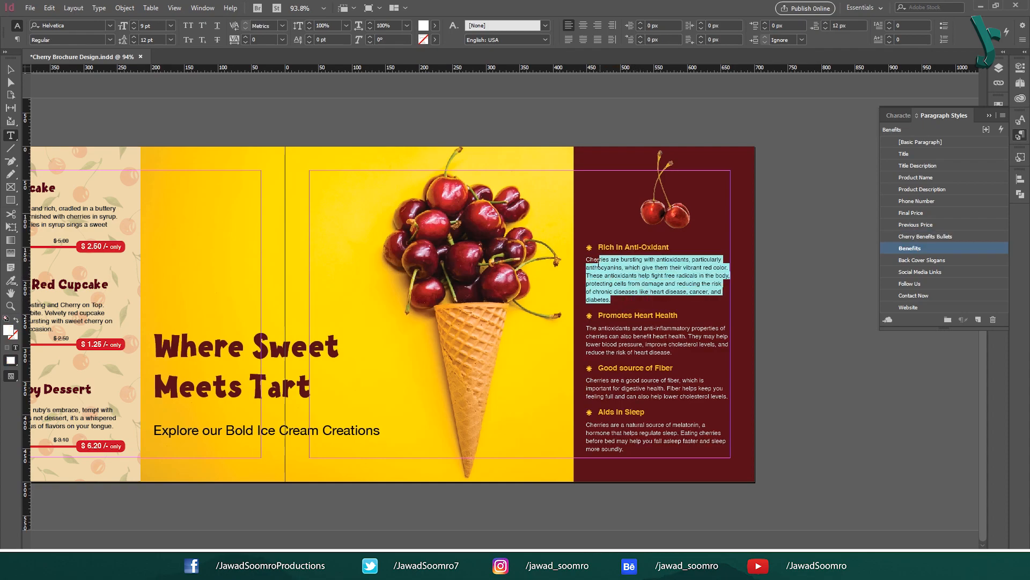
{"action": "left_click", "coordinate": [672, 352]}
{"action": "left_click_drag", "start_coordinate": [672, 352], "coordinate": [598, 328]}
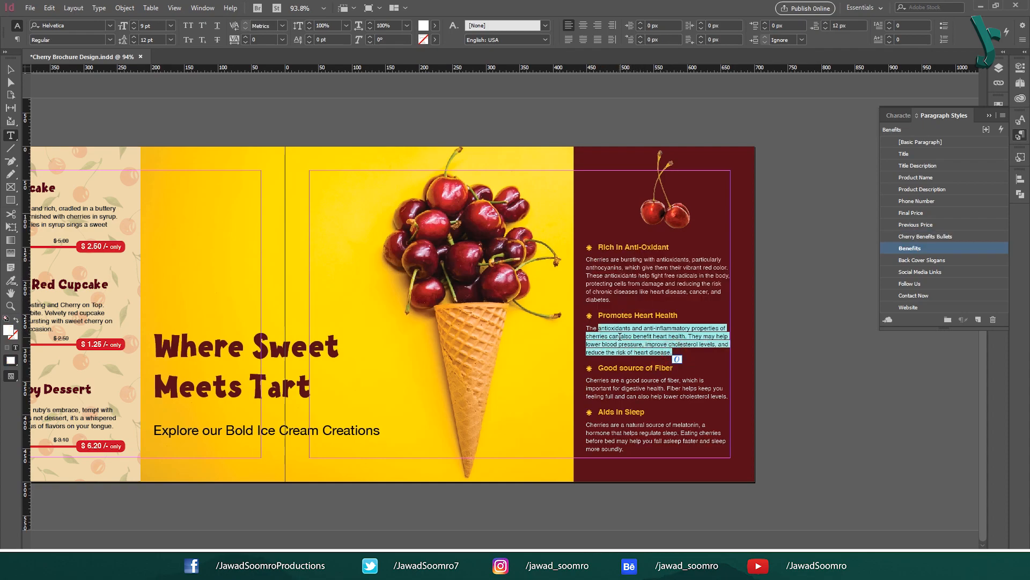
{"action": "left_click", "coordinate": [71, 26]}
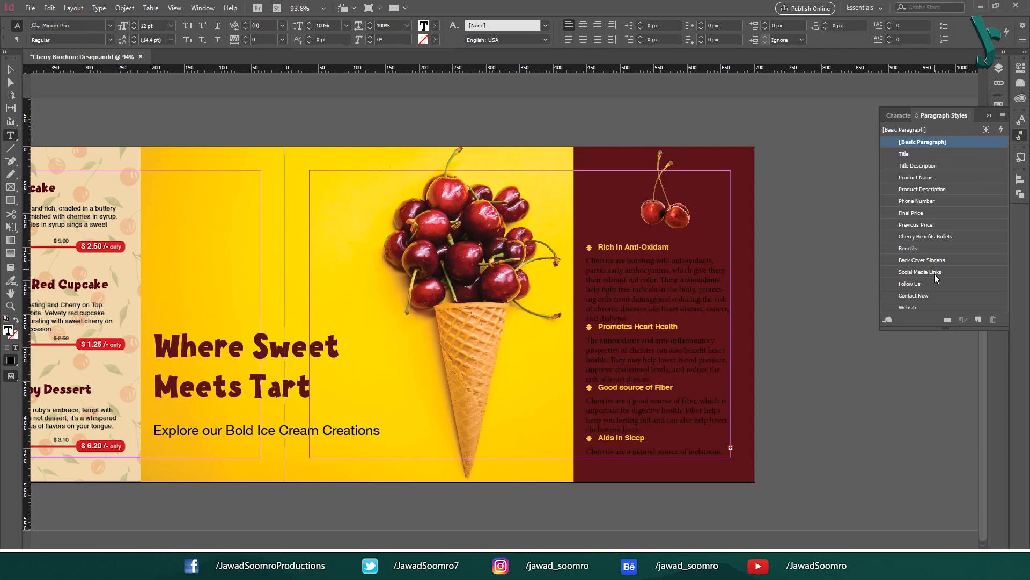
Step: Apply the Benefits style to all four body paragraphs, including the fiber and sleep ones
{"action": "left_click", "coordinate": [925, 250]}
{"action": "left_click", "coordinate": [633, 338]}
{"action": "left_click", "coordinate": [925, 250]}
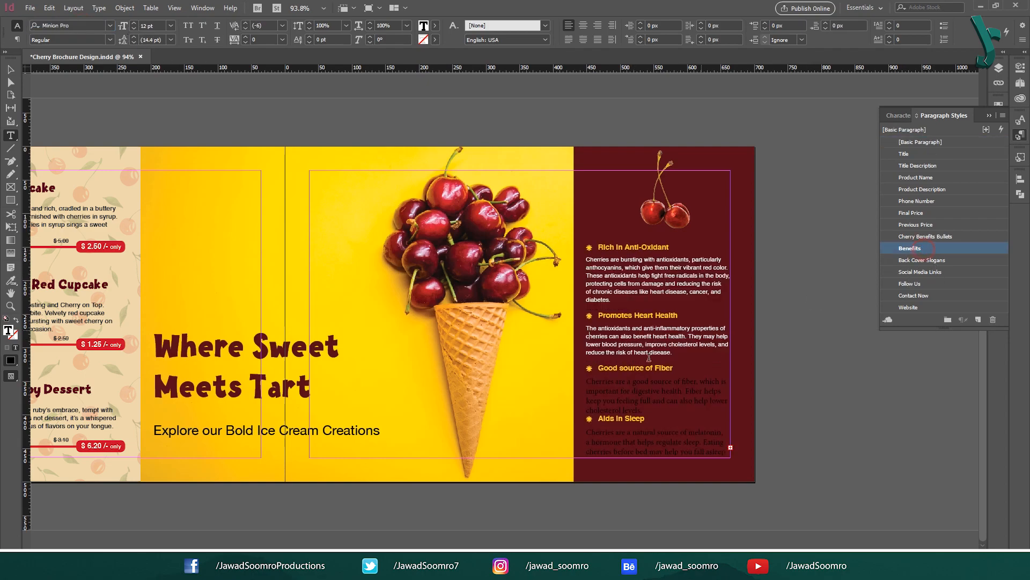
{"action": "left_click", "coordinate": [676, 401]}
{"action": "left_click", "coordinate": [909, 248]}
{"action": "left_click", "coordinate": [678, 432]}
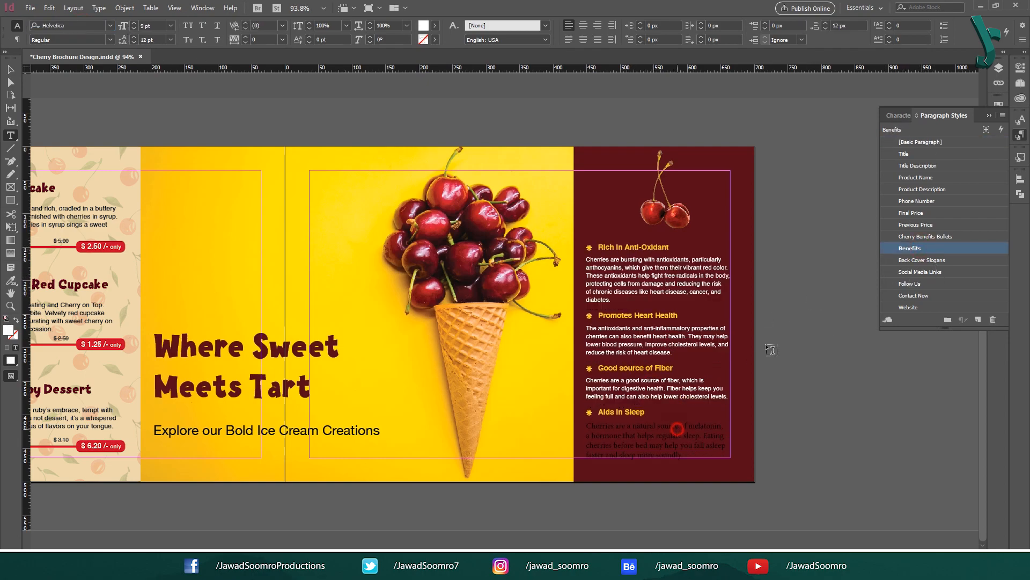
{"action": "left_click", "coordinate": [909, 248]}
{"action": "key", "text": "Escape"}
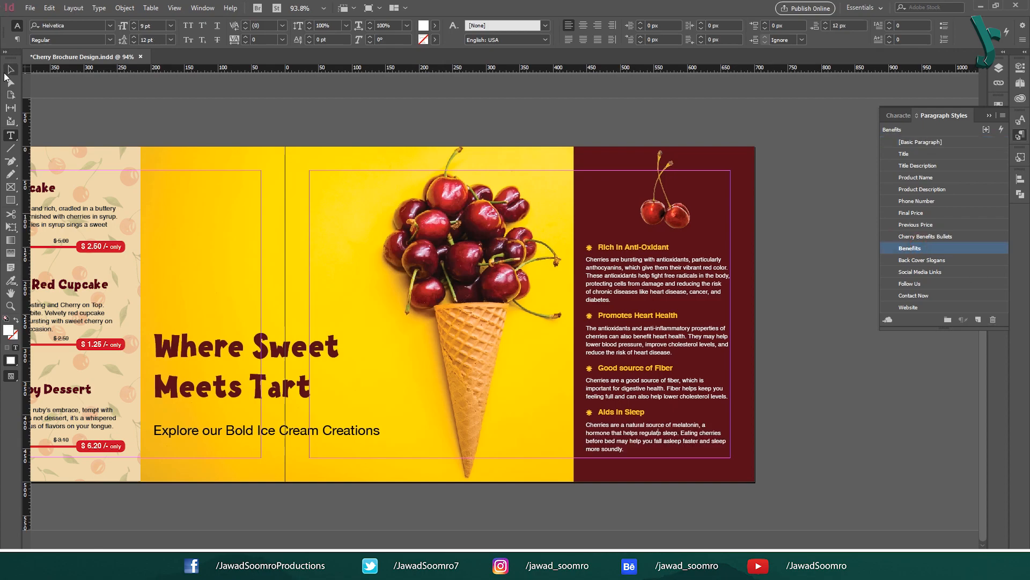
{"action": "left_click", "coordinate": [439, 115]}
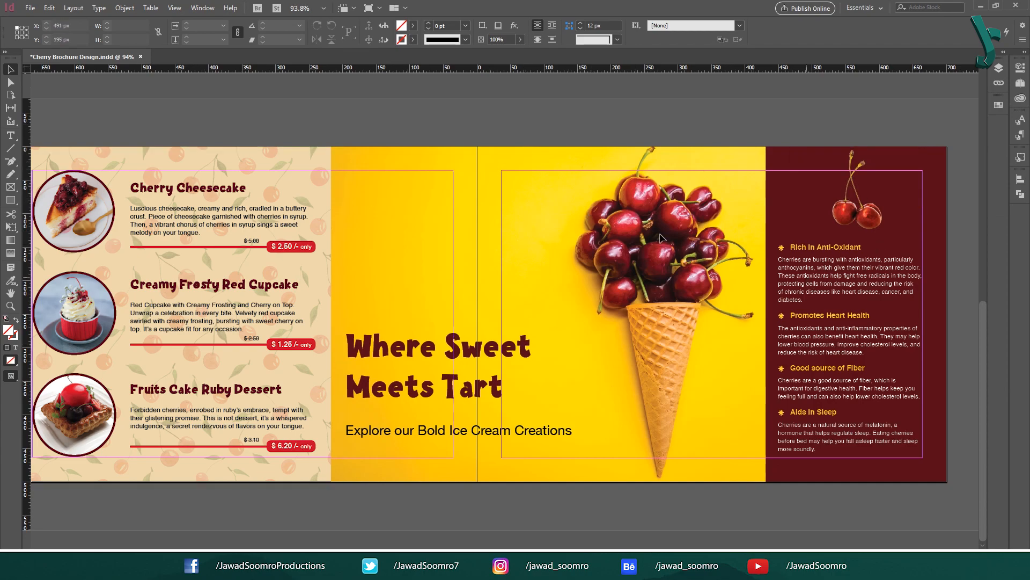
{"action": "left_click", "coordinate": [16, 202]}
{"action": "left_click_drag", "start_coordinate": [342, 187], "coordinate": [388, 234]}
{"action": "key", "text": "v"}
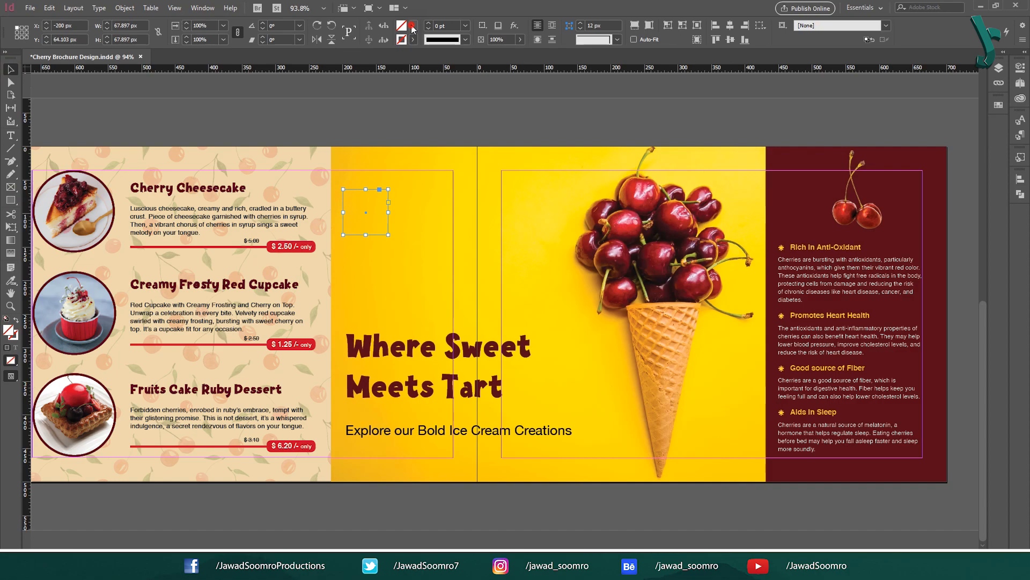
{"action": "left_click", "coordinate": [414, 30]}
{"action": "left_click", "coordinate": [332, 104]}
{"action": "left_click_drag", "start_coordinate": [384, 205], "coordinate": [432, 204]}
{"action": "left_click_drag", "start_coordinate": [432, 205], "coordinate": [480, 205]}
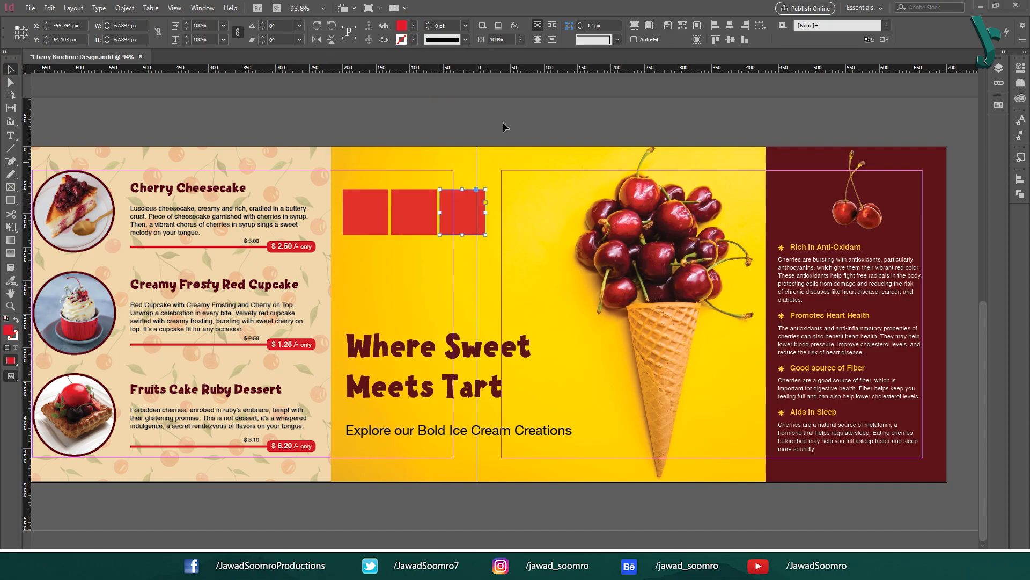
{"action": "left_click_drag", "start_coordinate": [504, 126], "coordinate": [358, 224]}
{"action": "left_click_drag", "start_coordinate": [438, 215], "coordinate": [438, 263]}
{"action": "left_click", "coordinate": [569, 204]}
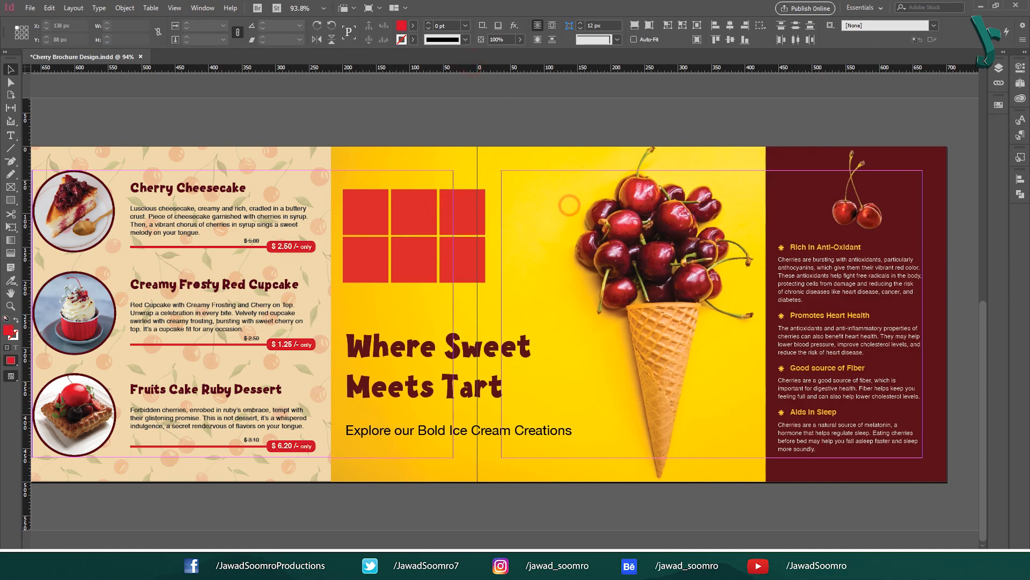
{"action": "left_click_drag", "start_coordinate": [577, 137], "coordinate": [345, 294]}
{"action": "key", "text": "Delete"}
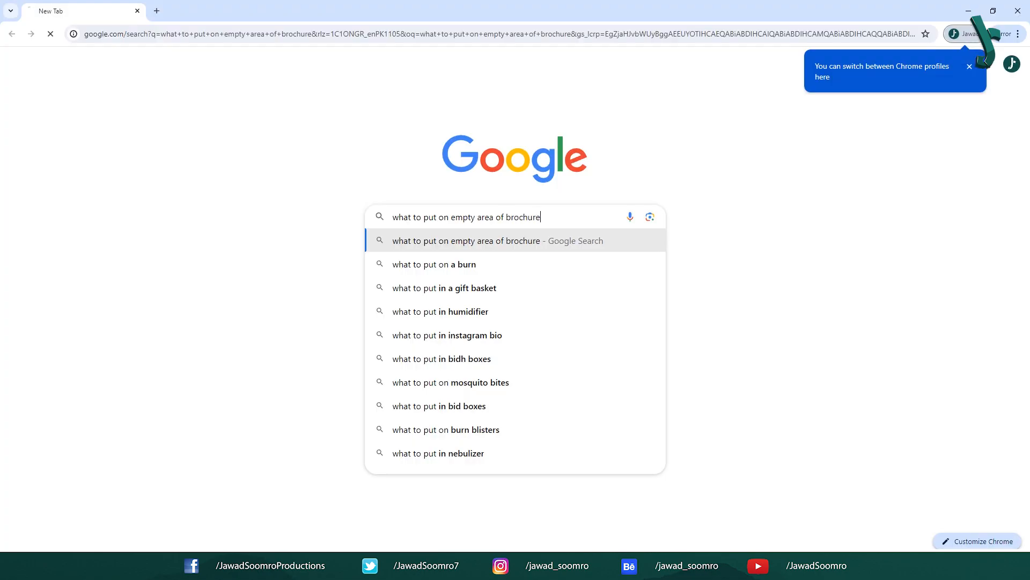
Step: Browse Google Images results for 'ribbon graphics for brochure', then open Season Sale 2024.ai
{"action": "key", "text": "Return"}
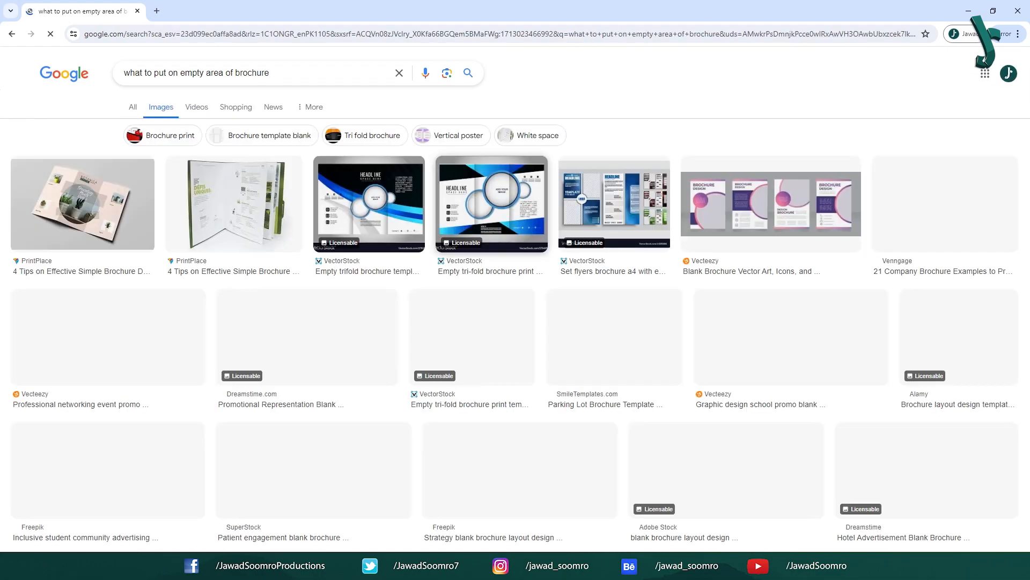
{"action": "scroll", "coordinate": [986, 61], "scroll_direction": "down", "scroll_amount": 10}
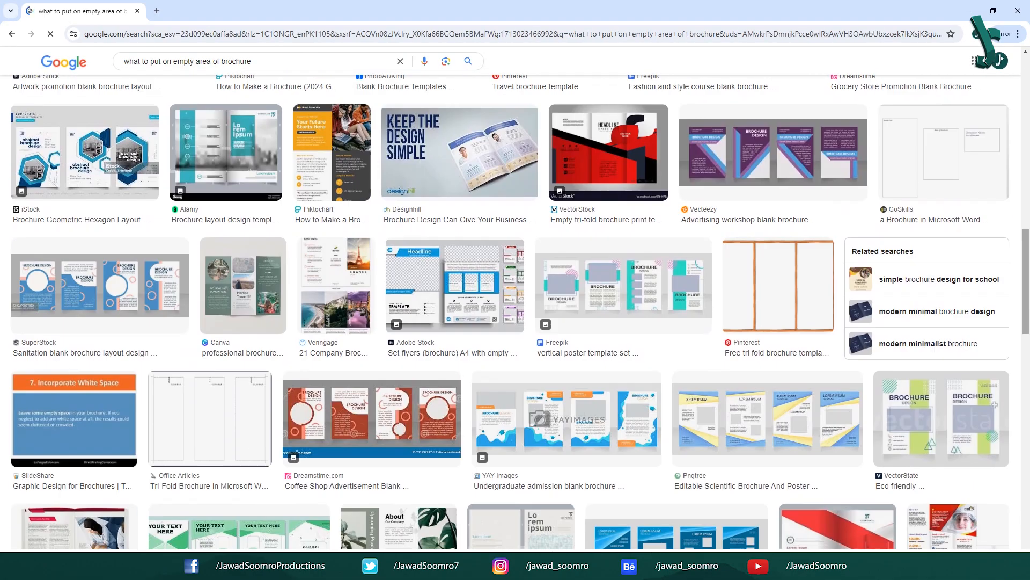
{"action": "scroll", "coordinate": [515, 311], "scroll_direction": "down", "scroll_amount": 10}
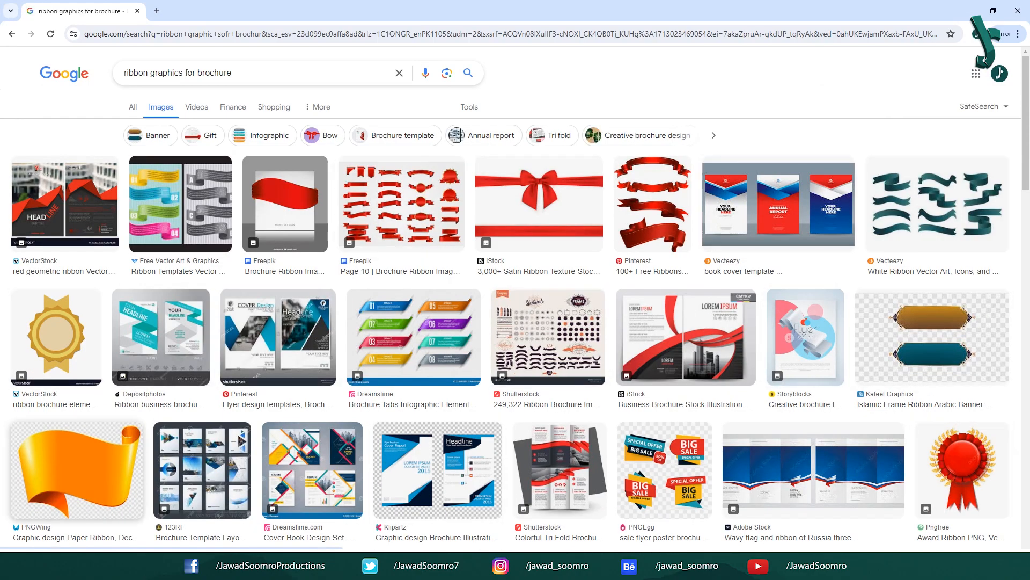
{"action": "left_click", "coordinate": [76, 469]}
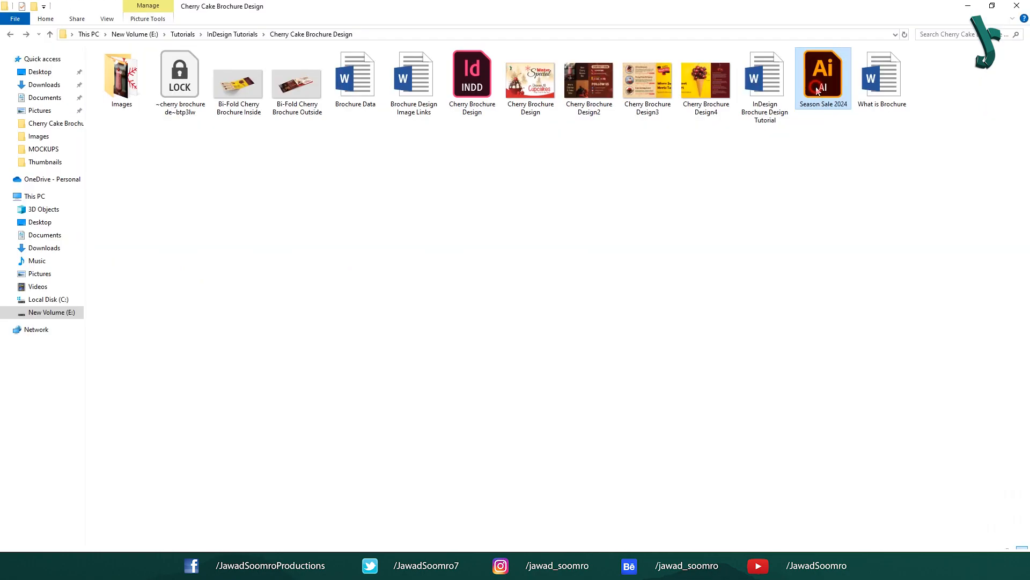
{"action": "double_click", "coordinate": [831, 86]}
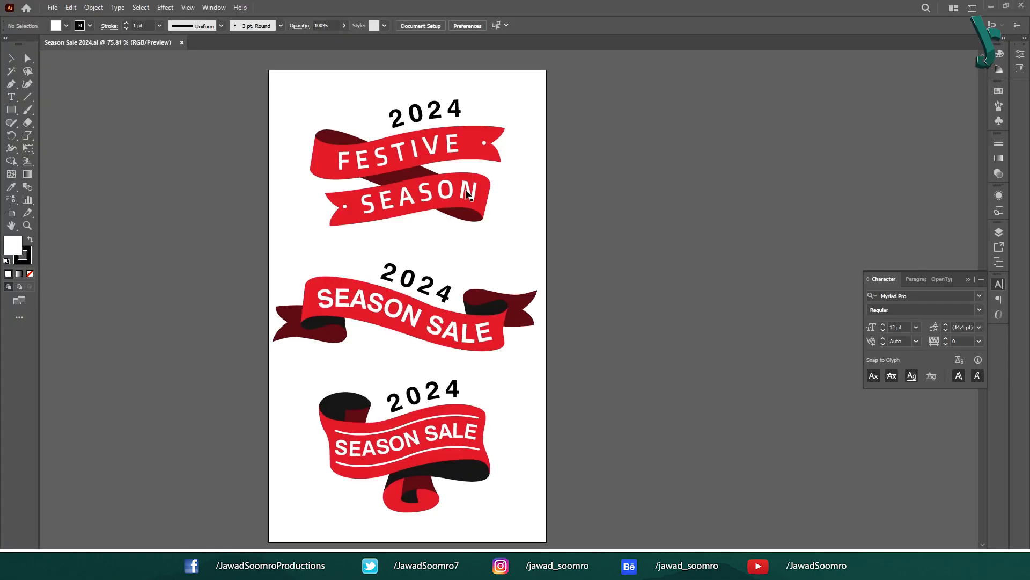
Step: Copy the bottom 2024 SEASON SALE ribbon from the Illustrator artwork
{"action": "left_click", "coordinate": [412, 212]}
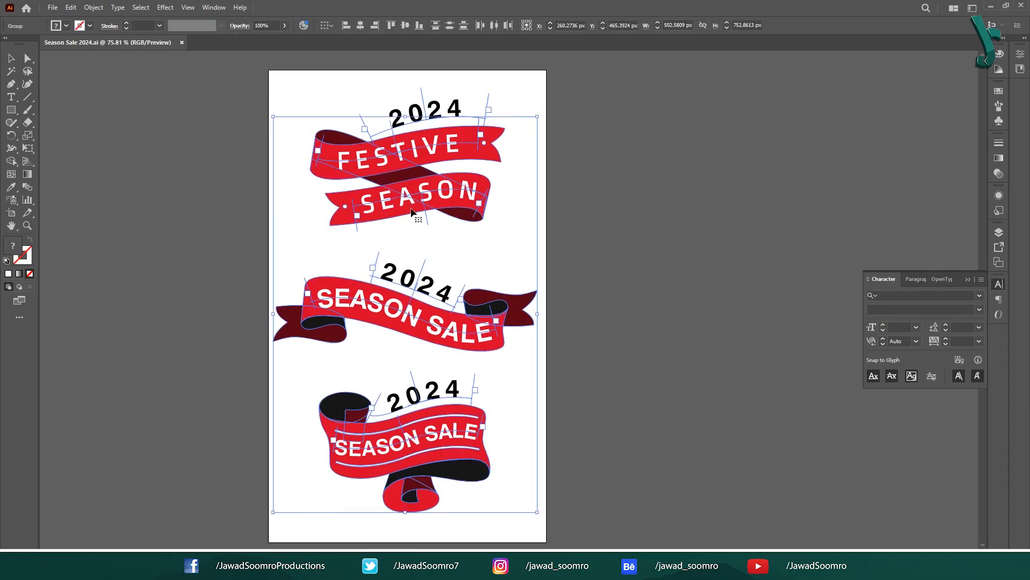
{"action": "left_click", "coordinate": [607, 253]}
{"action": "left_click_drag", "start_coordinate": [263, 371], "coordinate": [503, 510]}
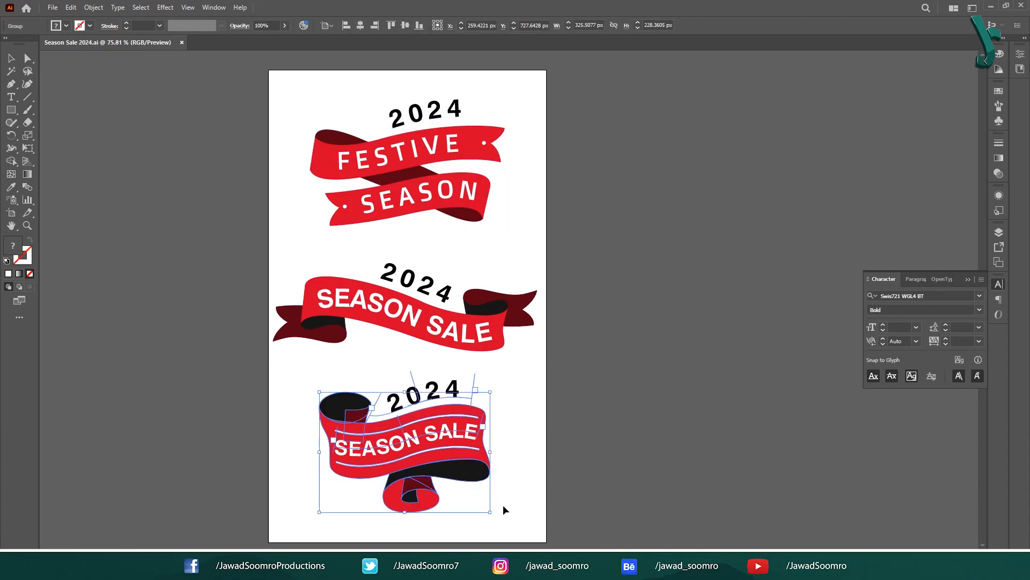
{"action": "right_click", "coordinate": [452, 448]}
{"action": "left_click", "coordinate": [507, 212]}
{"action": "key", "text": "alt+Tab"}
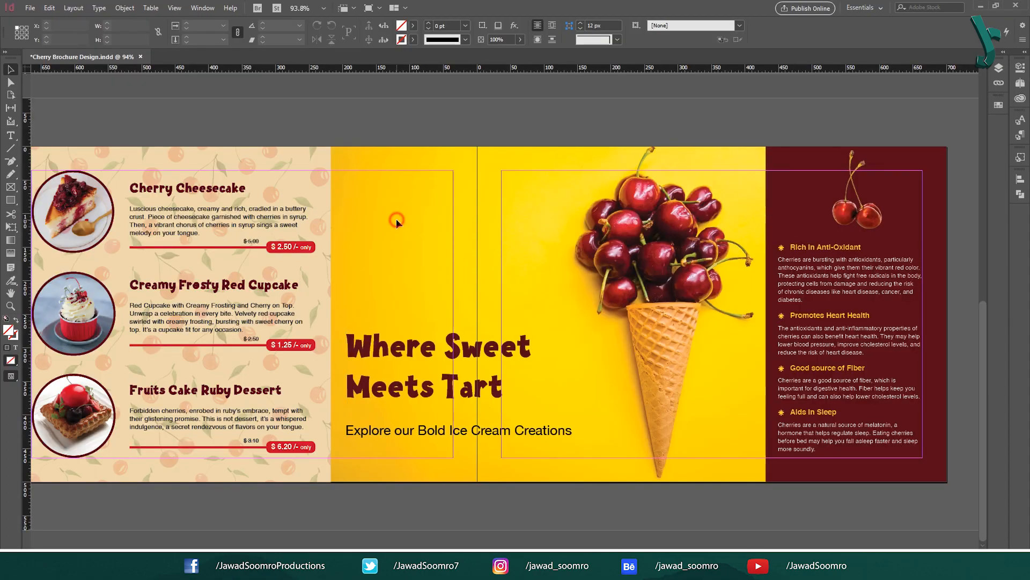
Step: Paste the Season Sale ribbon and scale it into the yellow area above 'Where Sweet Meets Tart'
{"action": "key", "text": "ctrl+v"}
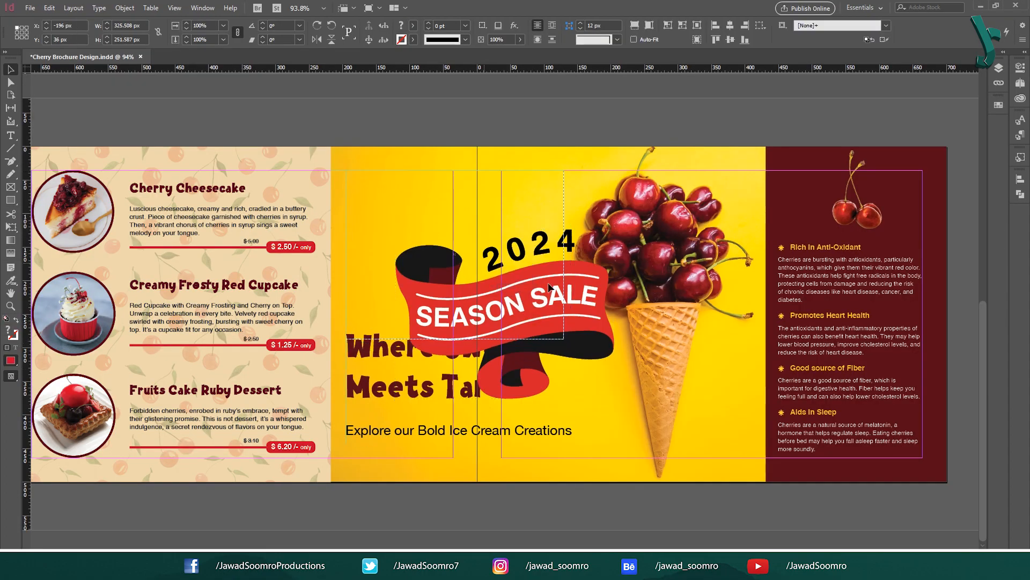
{"action": "left_click_drag", "start_coordinate": [534, 325], "coordinate": [485, 266]}
{"action": "left_click_drag", "start_coordinate": [564, 339], "coordinate": [473, 301]}
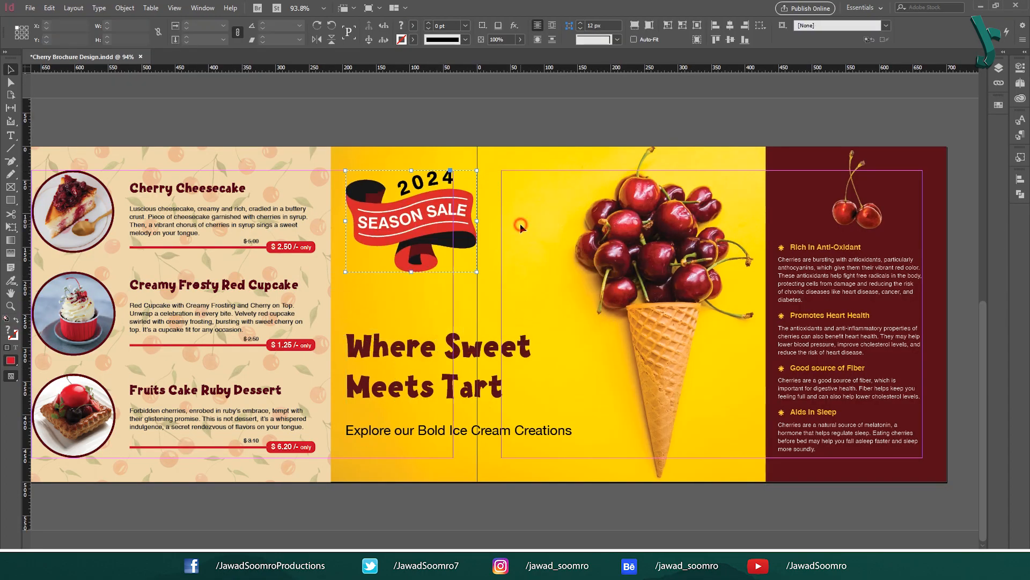
{"action": "left_click", "coordinate": [648, 134]}
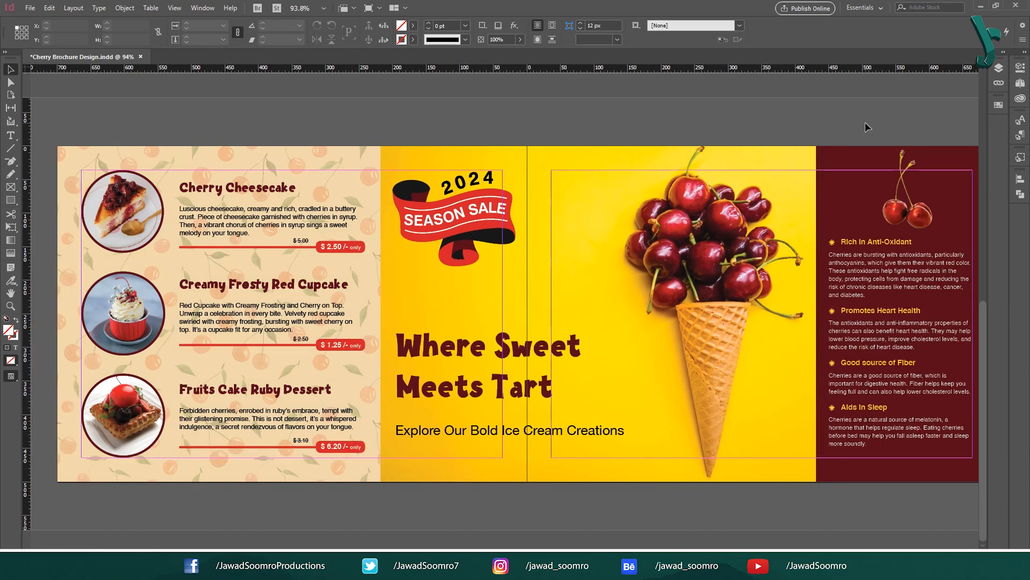
Step: Zoom out and check the objects on the lower spread
{"action": "key", "text": "ctrl+minus"}
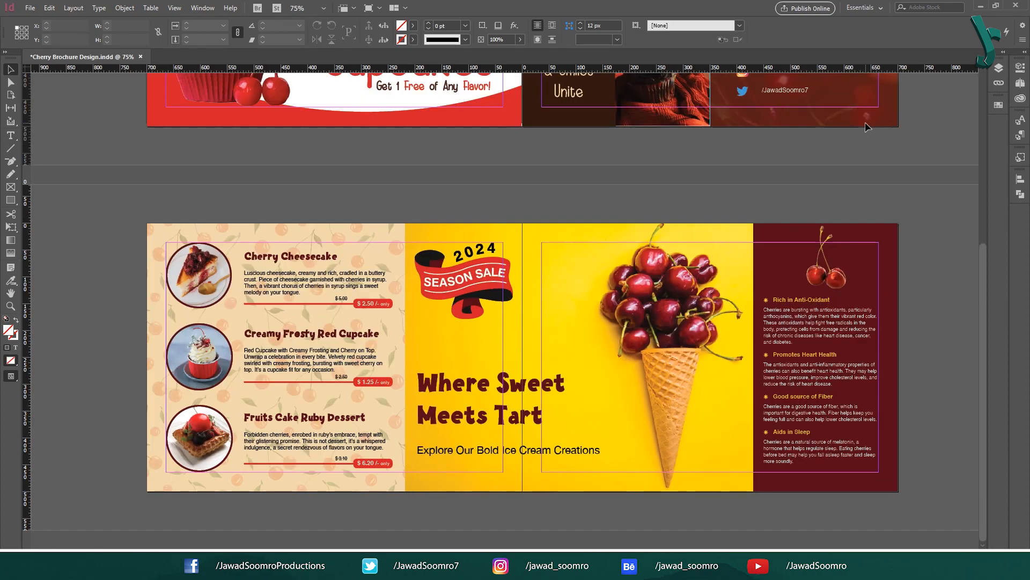
{"action": "left_click_drag", "start_coordinate": [847, 199], "coordinate": [842, 235]}
{"action": "left_click_drag", "start_coordinate": [820, 382], "coordinate": [519, 486]}
{"action": "left_click", "coordinate": [793, 439]}
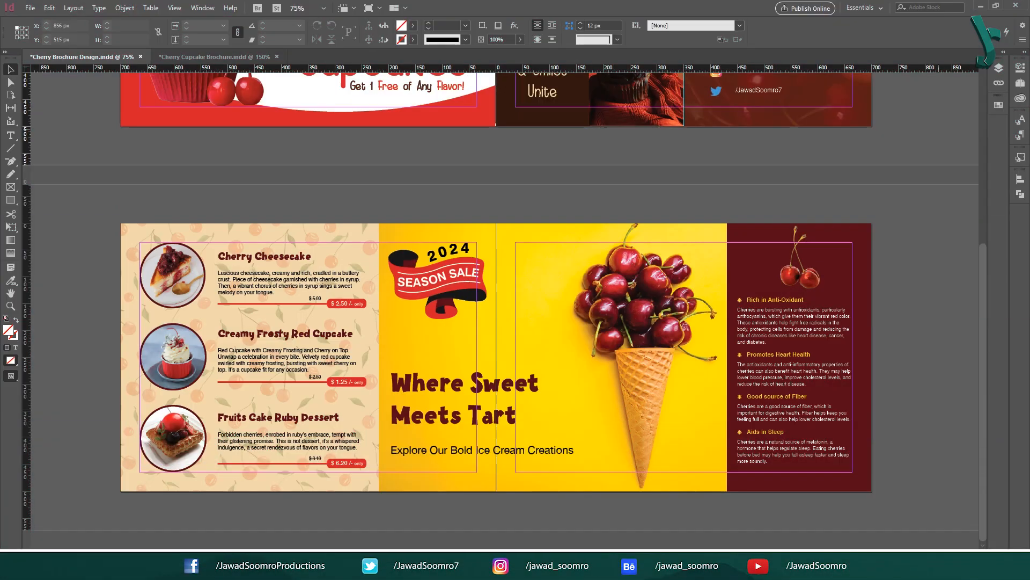
{"action": "scroll", "coordinate": [505, 305], "scroll_direction": "up", "scroll_amount": 5}
{"action": "scroll", "coordinate": [504, 306], "scroll_direction": "up", "scroll_amount": 2}
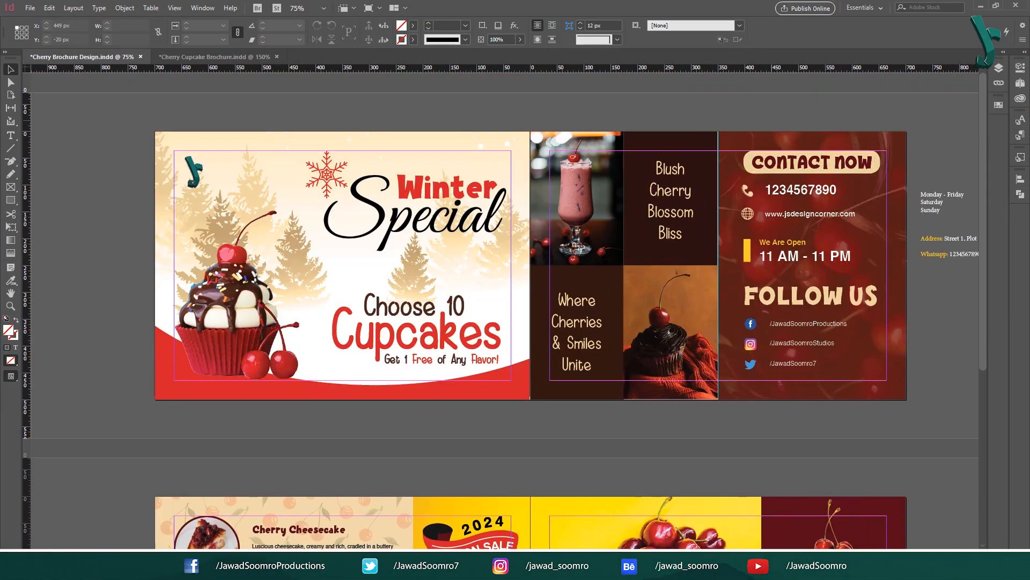
{"action": "scroll", "coordinate": [504, 306], "scroll_direction": "down", "scroll_amount": 2}
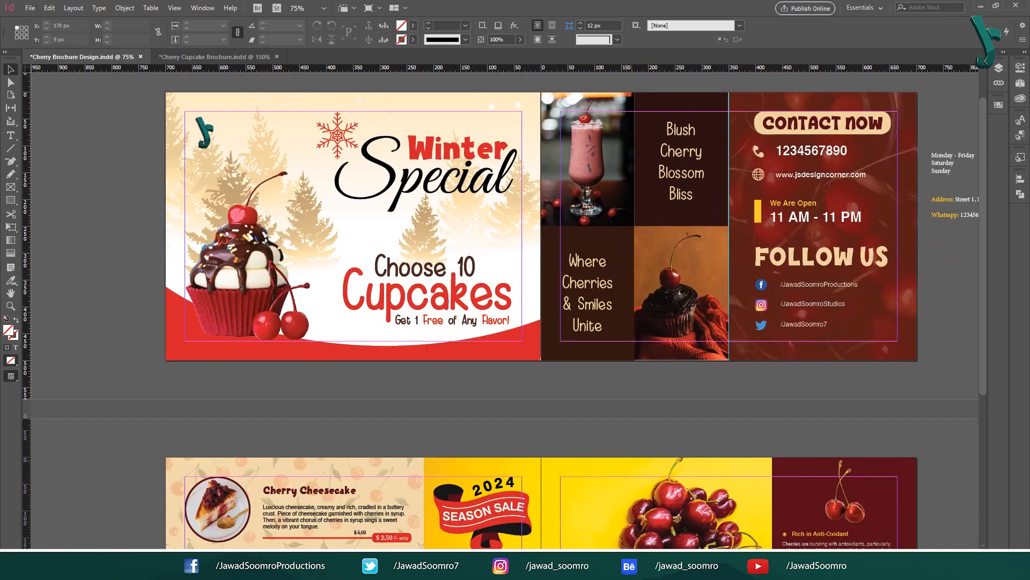
{"action": "scroll", "coordinate": [505, 306], "scroll_direction": "down", "scroll_amount": 6}
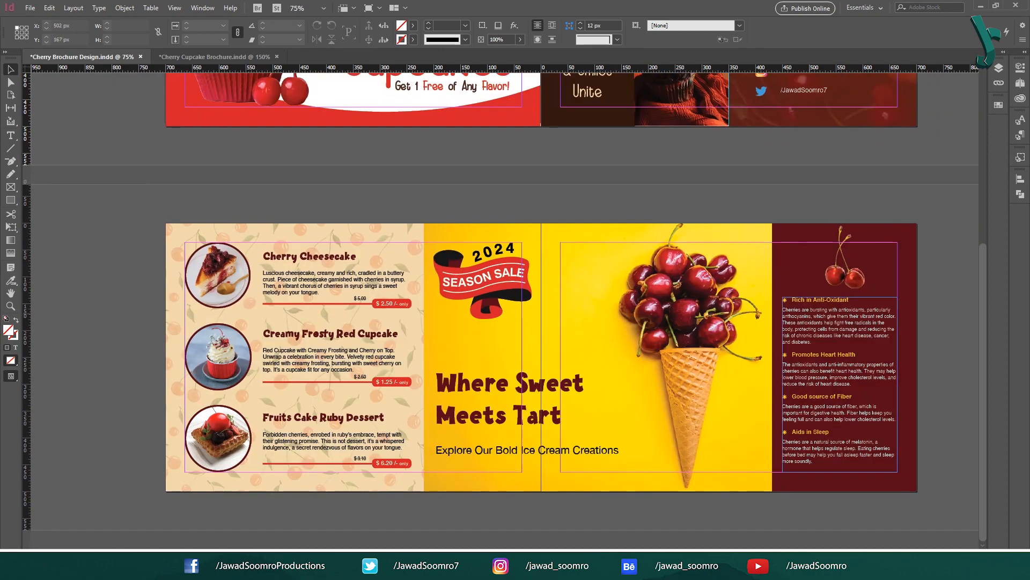
{"action": "left_click", "coordinate": [838, 333]}
{"action": "left_click", "coordinate": [504, 400]}
{"action": "left_click", "coordinate": [312, 339]}
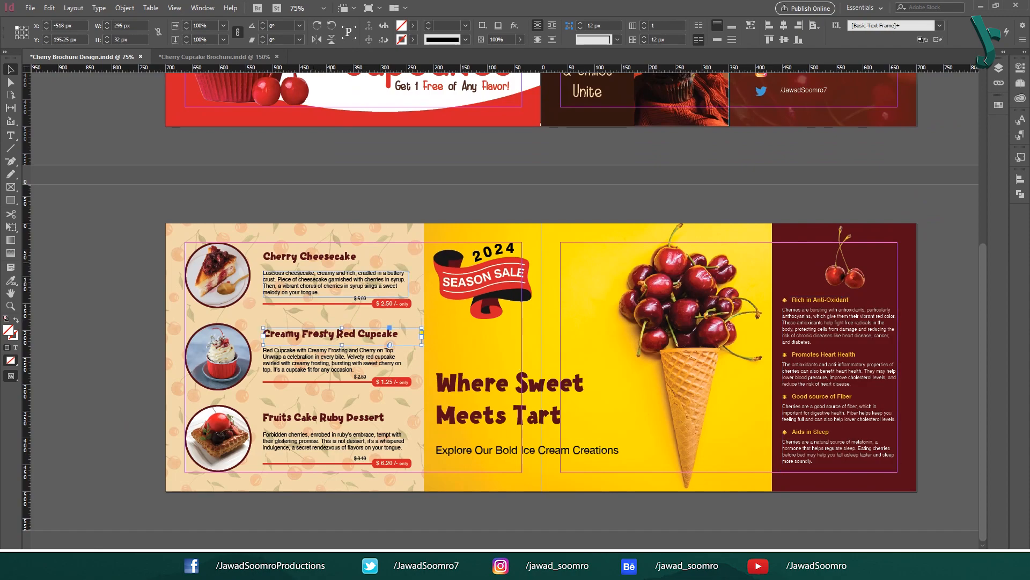
{"action": "left_click", "coordinate": [310, 258]}
{"action": "left_click", "coordinate": [89, 261]}
{"action": "left_click_drag", "start_coordinate": [93, 265], "coordinate": [104, 539]}
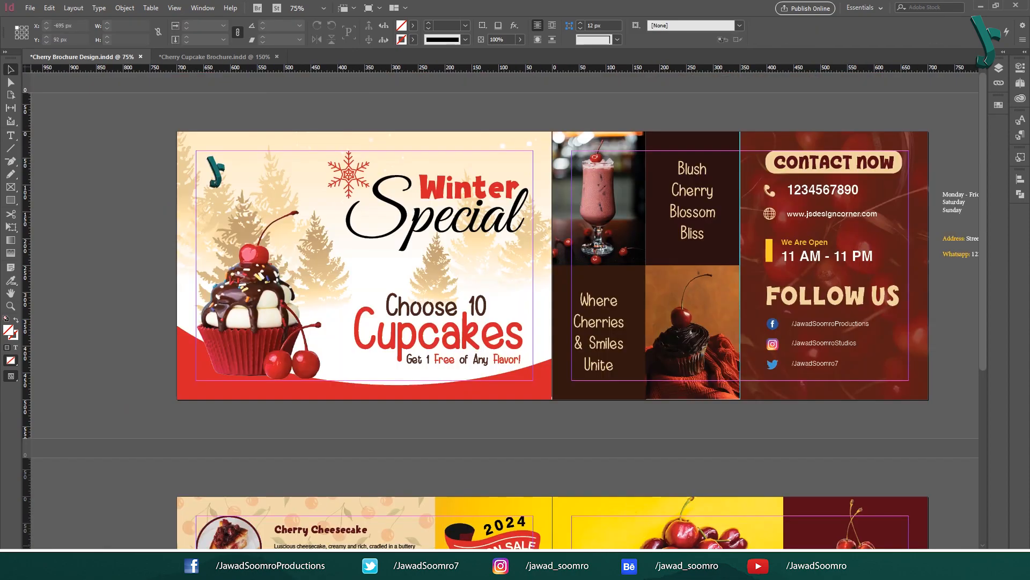
{"action": "key", "text": "ctrl+alt+shift+f"}
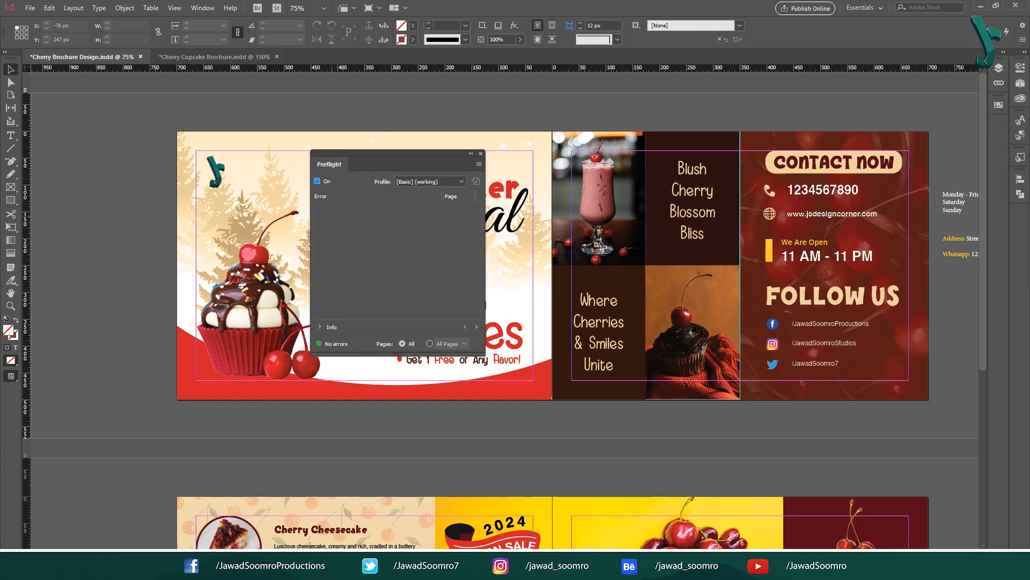
Step: Preflight the brochure with the [Basic] profile, briefly trying Digital Publishing, and confirm no errors
{"action": "left_click", "coordinate": [454, 182]}
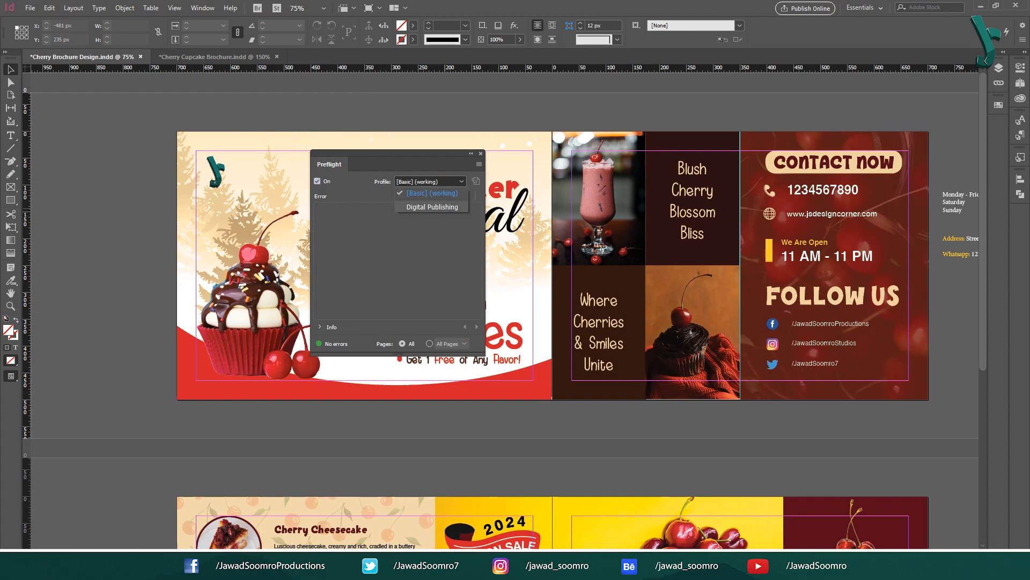
{"action": "left_click", "coordinate": [432, 207]}
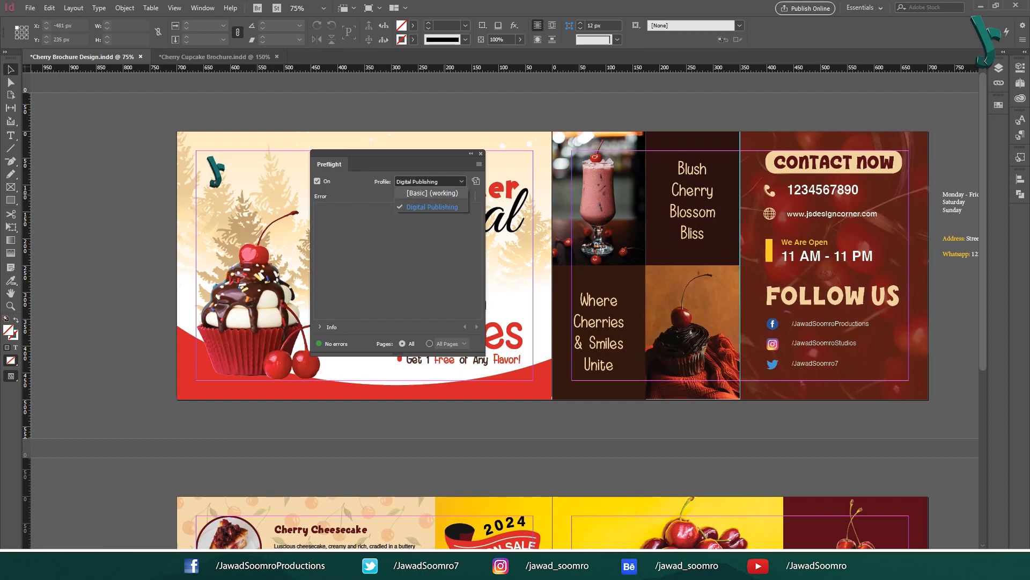
{"action": "left_click", "coordinate": [432, 193]}
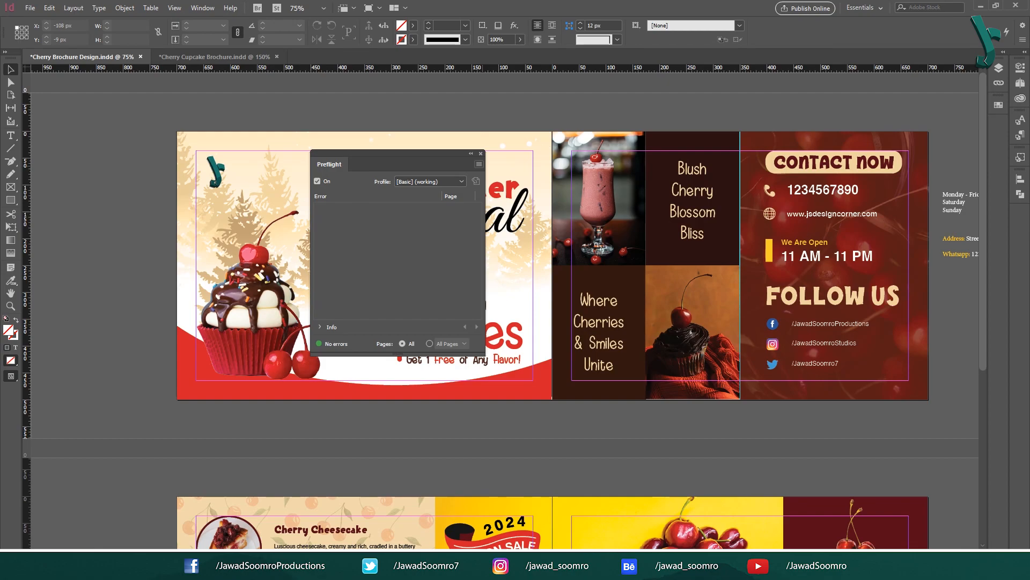
{"action": "left_click", "coordinate": [481, 153]}
{"action": "scroll", "coordinate": [262, 243], "scroll_direction": "down", "scroll_amount": 1}
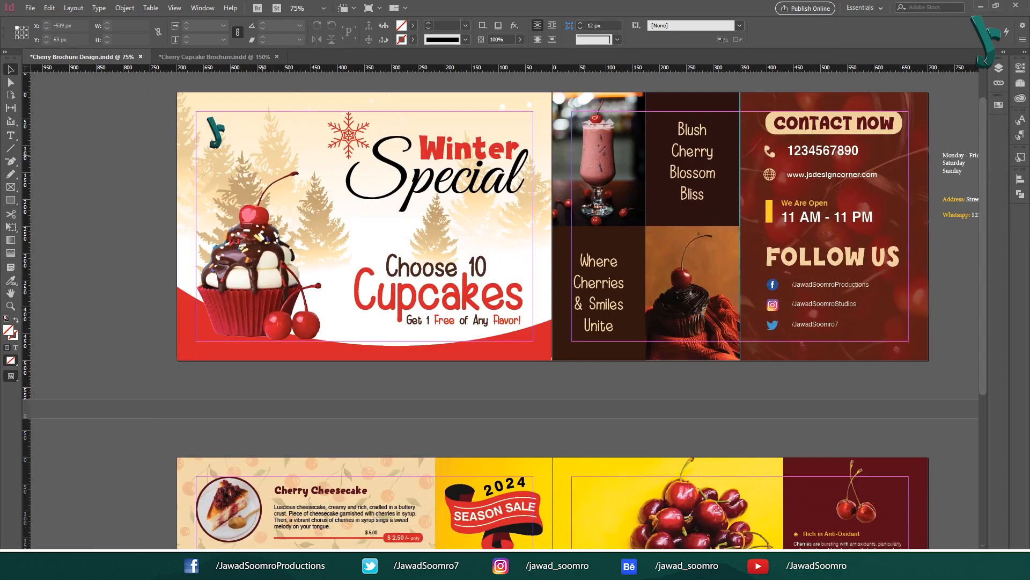
{"action": "scroll", "coordinate": [263, 243], "scroll_direction": "up", "scroll_amount": 1}
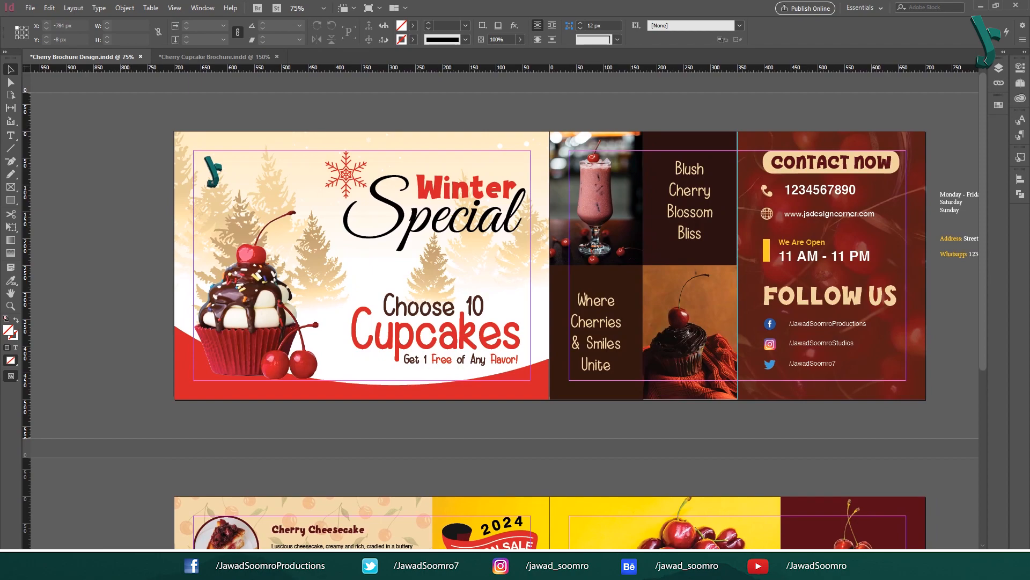
{"action": "left_click", "coordinate": [30, 8]}
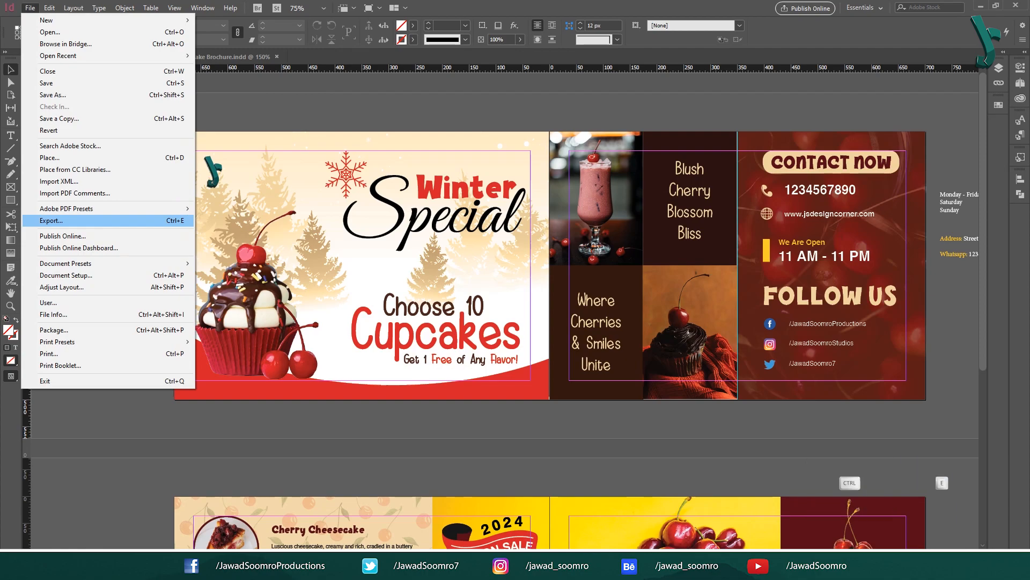
Step: Name the export file 'Cherry Bifold Brochure Design' and set the format to Adobe PDF (Print)
{"action": "left_click", "coordinate": [51, 220]}
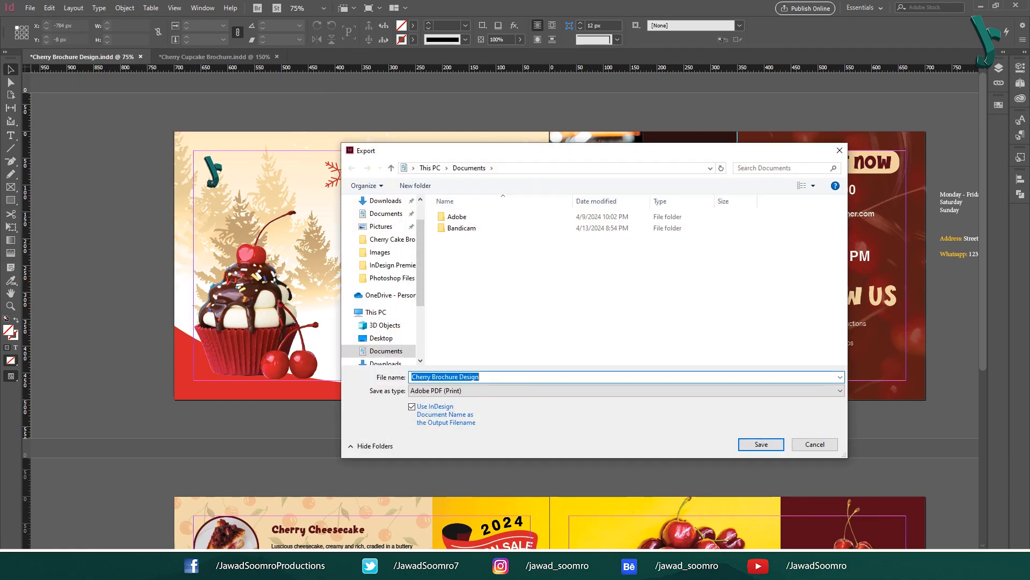
{"action": "left_click", "coordinate": [428, 376]}
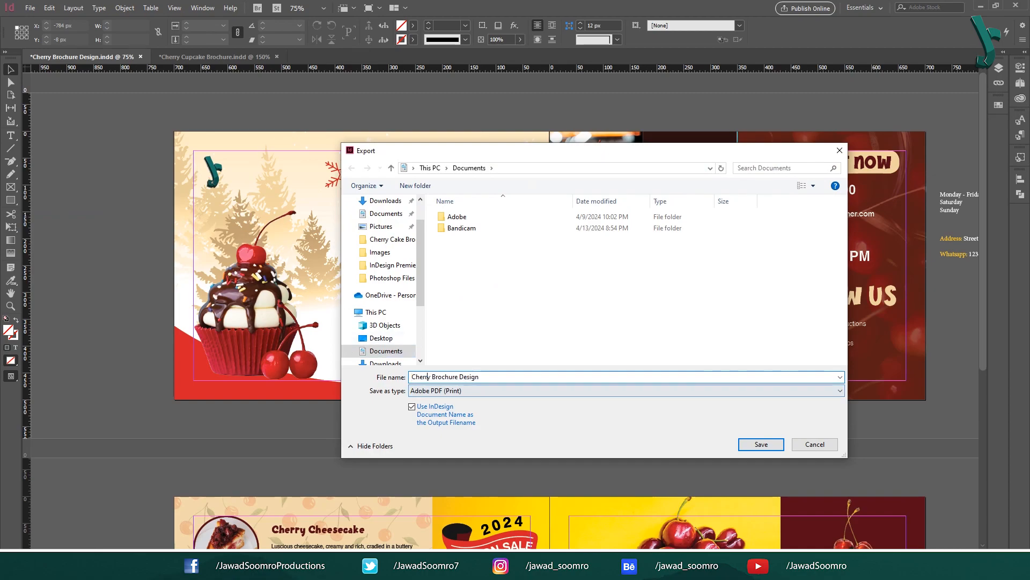
{"action": "type", "text": "Bifold"}
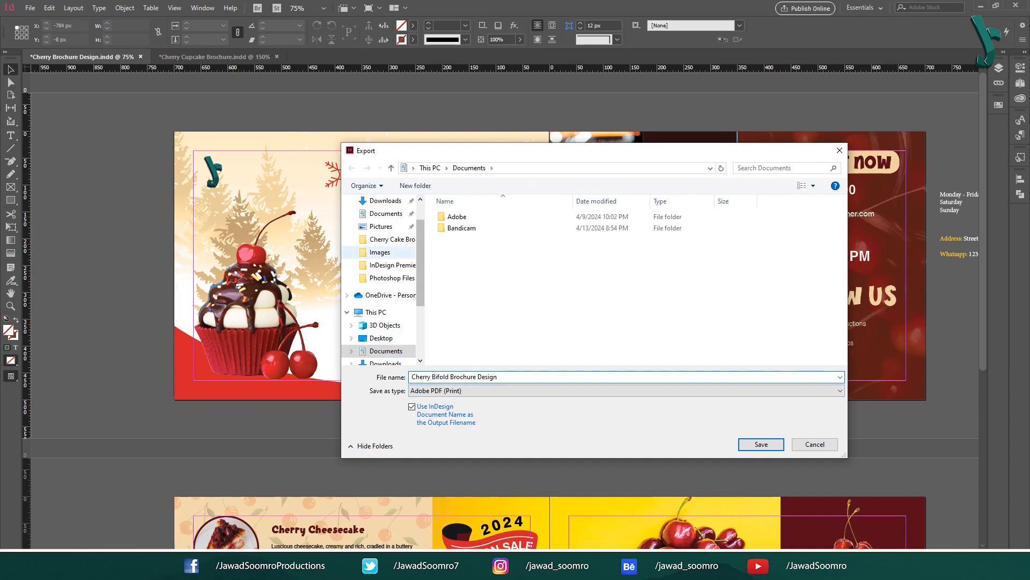
{"action": "left_click", "coordinate": [464, 391]}
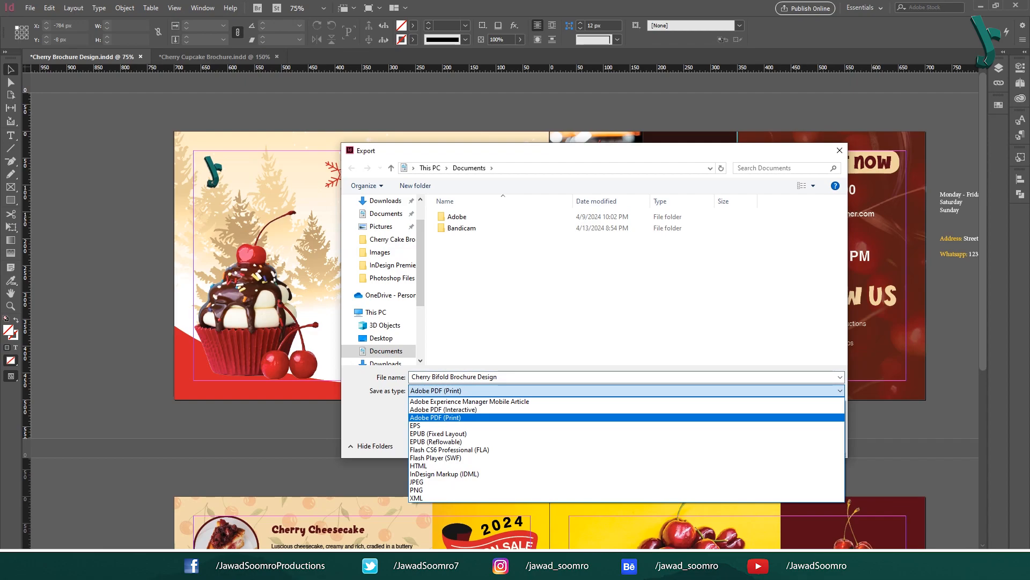
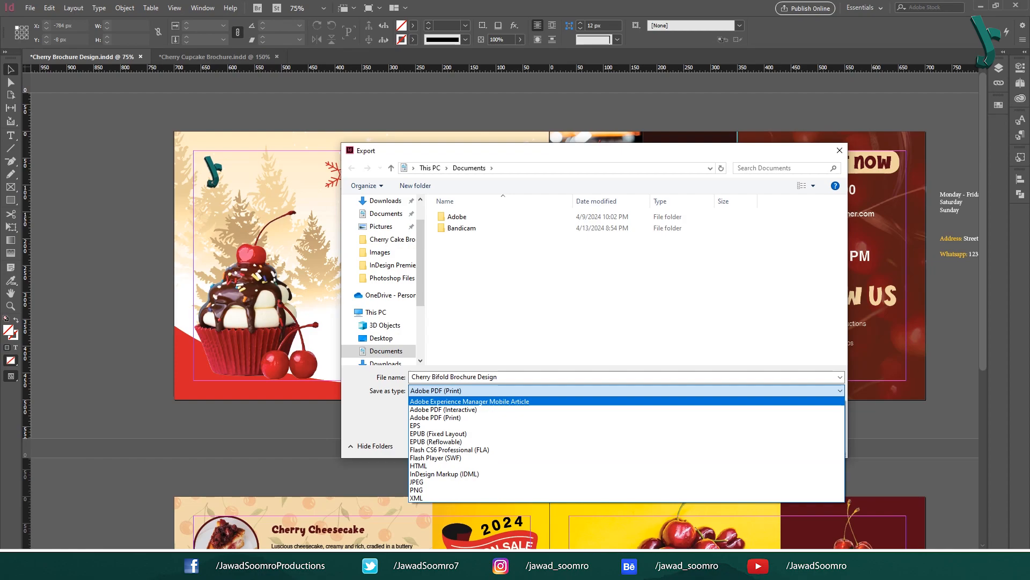
Step: Export all pages as an Adobe PDF (Interactive) file and review the result
{"action": "left_click", "coordinate": [443, 409]}
{"action": "key", "text": "Return"}
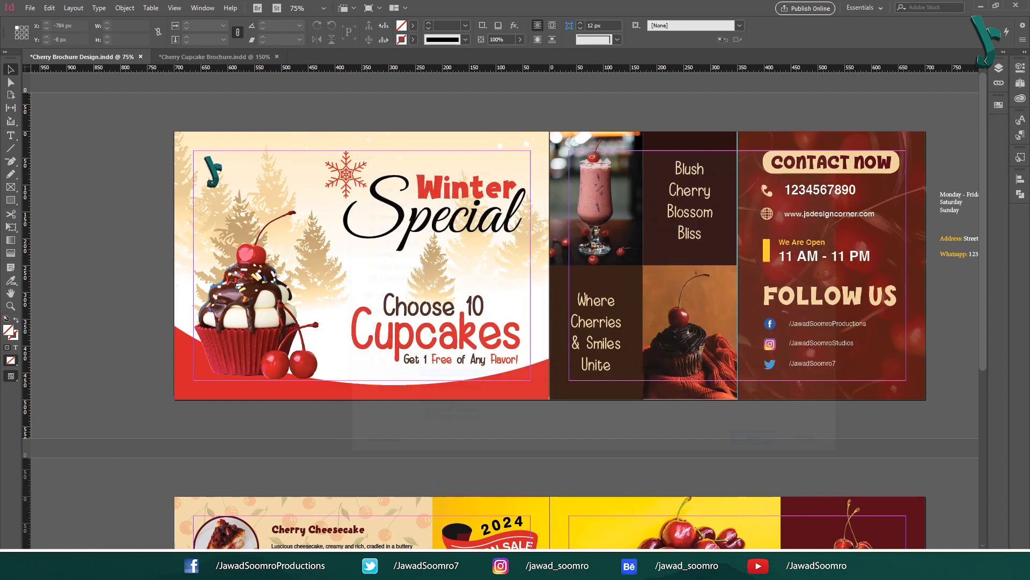
{"action": "left_click", "coordinate": [551, 177]}
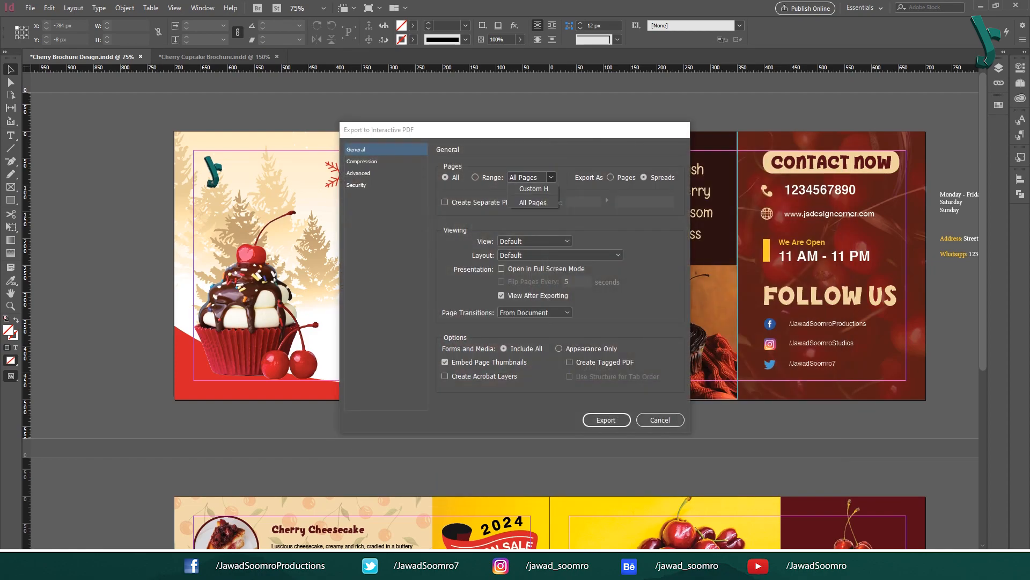
{"action": "left_click", "coordinate": [533, 202]}
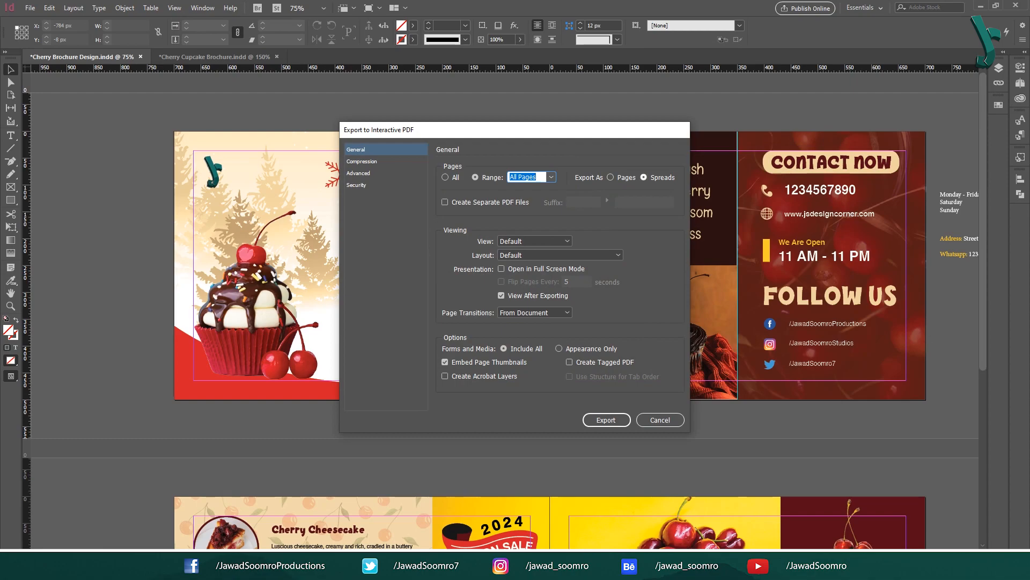
{"action": "left_click", "coordinate": [606, 419]}
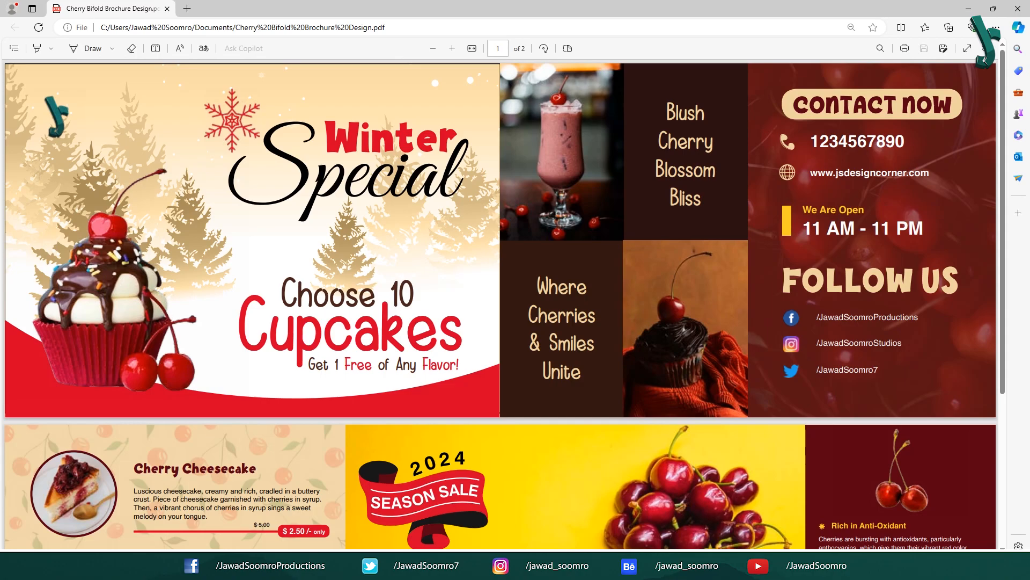
{"action": "scroll", "coordinate": [501, 304], "scroll_direction": "down", "scroll_amount": 5}
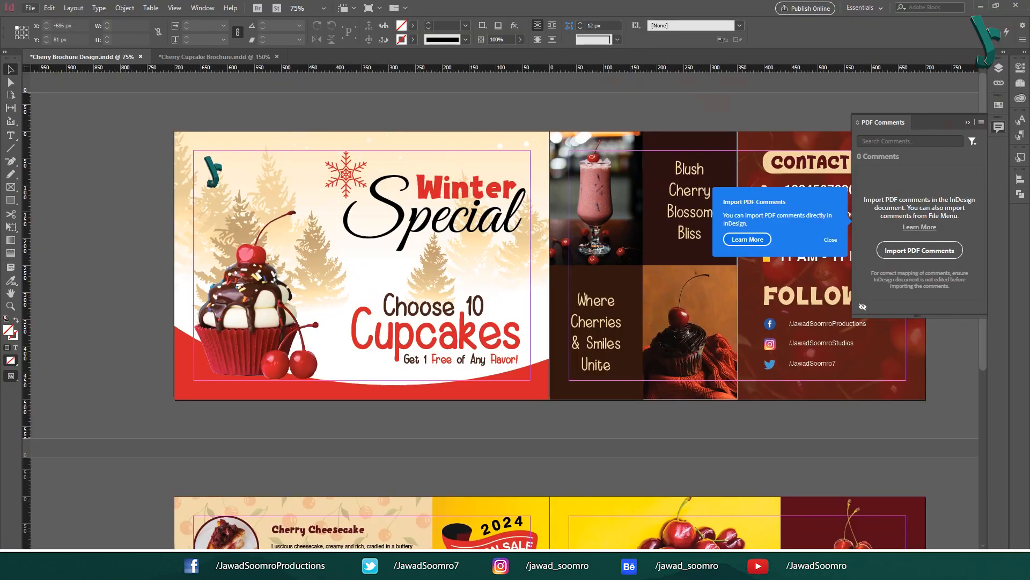
{"action": "left_click", "coordinate": [30, 7]}
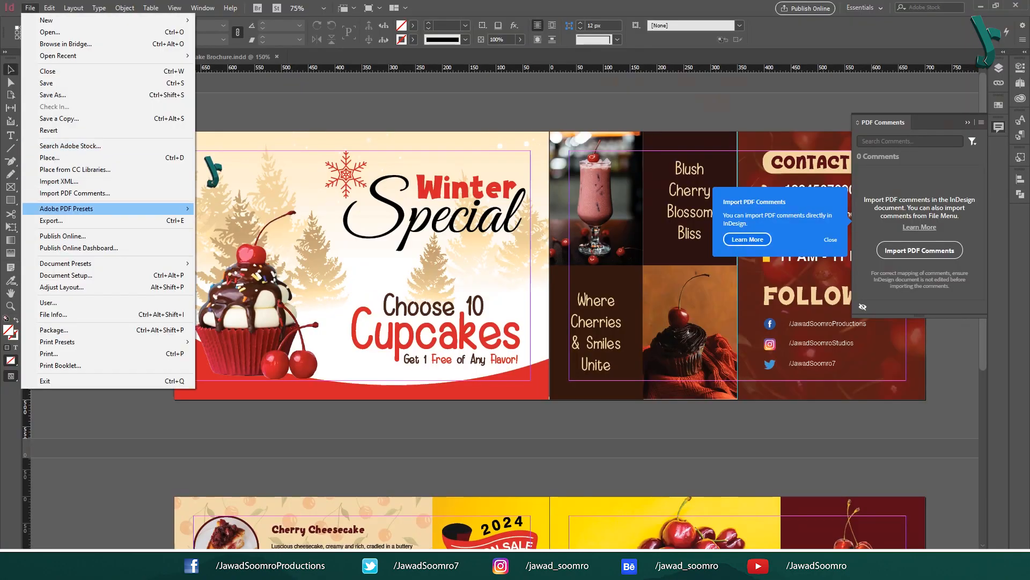
Step: Export the brochure pages as JPEG images at 300 ppi resolution
{"action": "key", "text": "Return"}
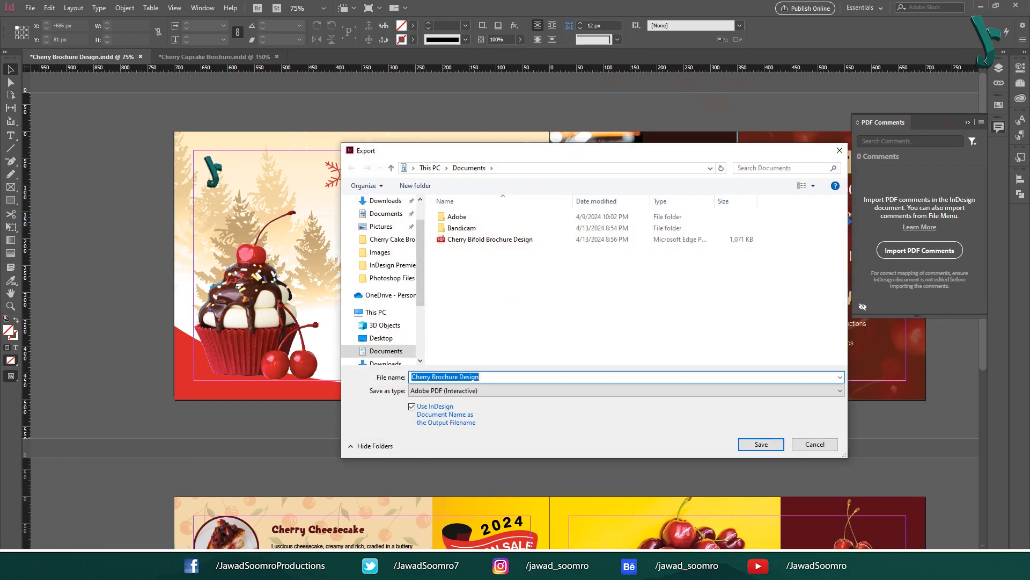
{"action": "left_click", "coordinate": [536, 391]}
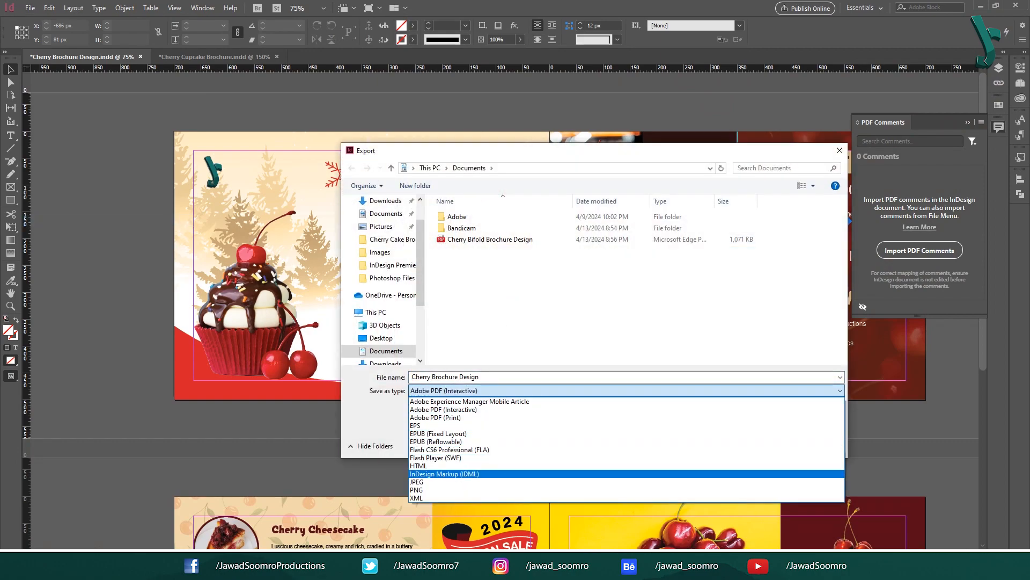
{"action": "left_click", "coordinate": [537, 482]}
{"action": "key", "text": "Return"}
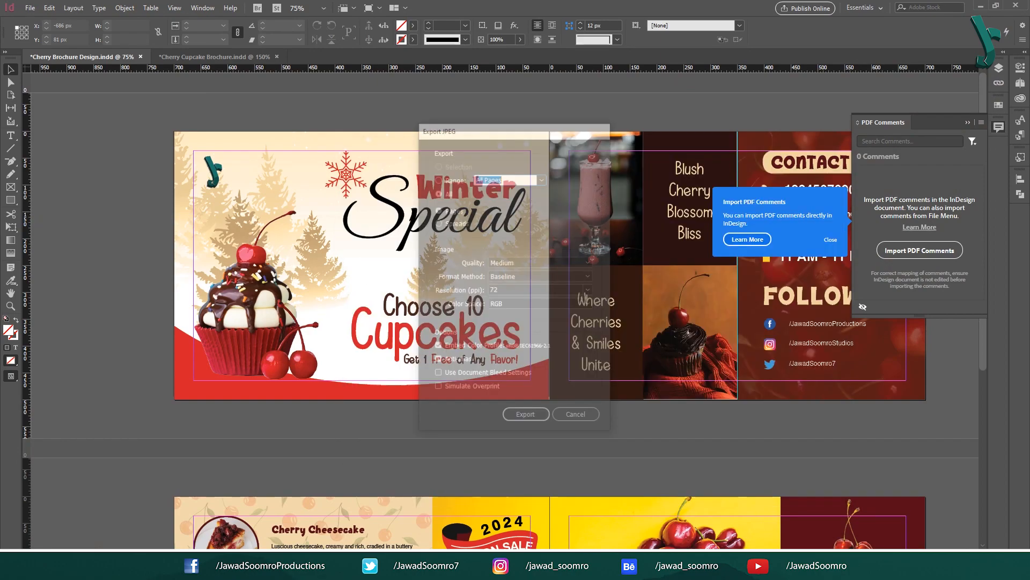
{"action": "left_click", "coordinate": [590, 290]}
{"action": "left_click", "coordinate": [536, 343]}
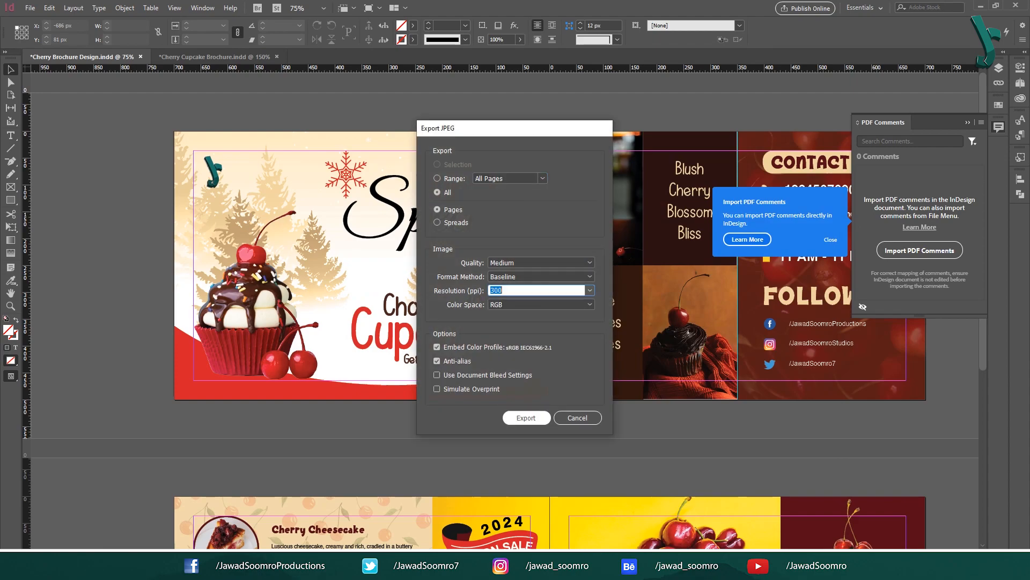
{"action": "left_click", "coordinate": [526, 417]}
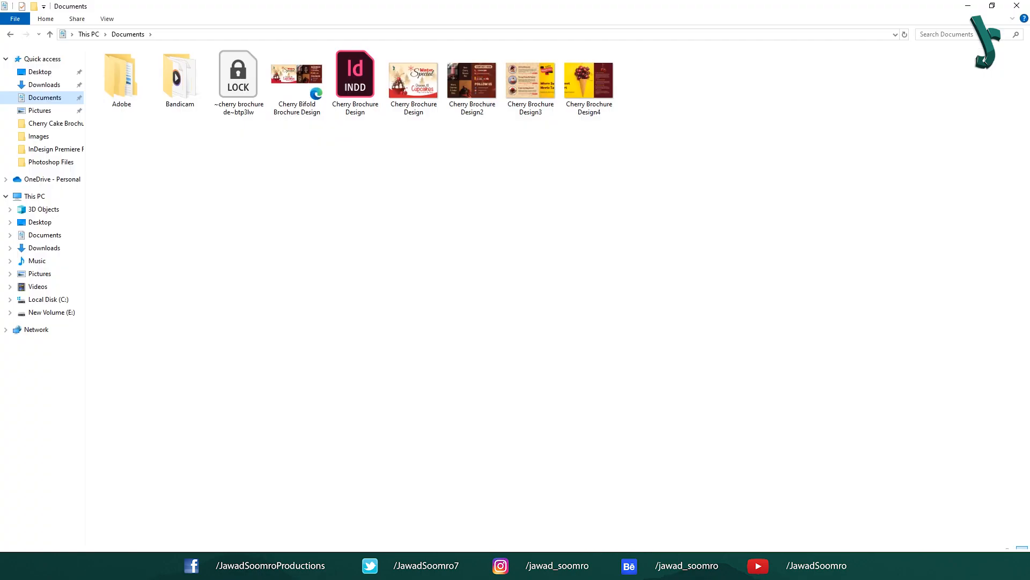
Step: Select the four exported Cherry Brochure Design JPEGs in File Explorer
{"action": "left_click_drag", "start_coordinate": [634, 162], "coordinate": [406, 94]}
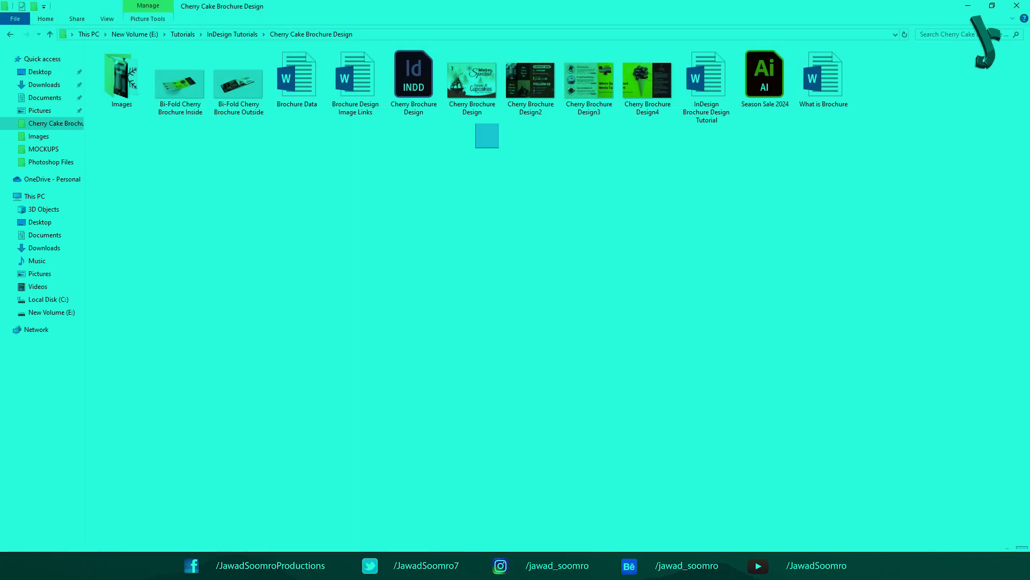
{"action": "left_click_drag", "start_coordinate": [499, 123], "coordinate": [653, 59]}
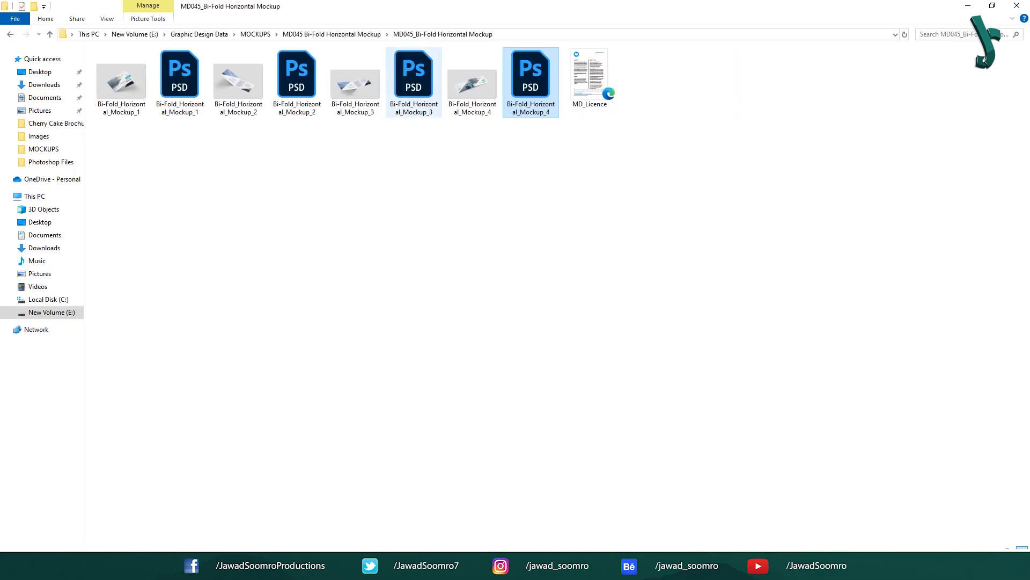
Step: Open the Mockup_4 bi-fold mockup and the contents of its Front_cover smart object
{"action": "left_click", "coordinate": [413, 76]}
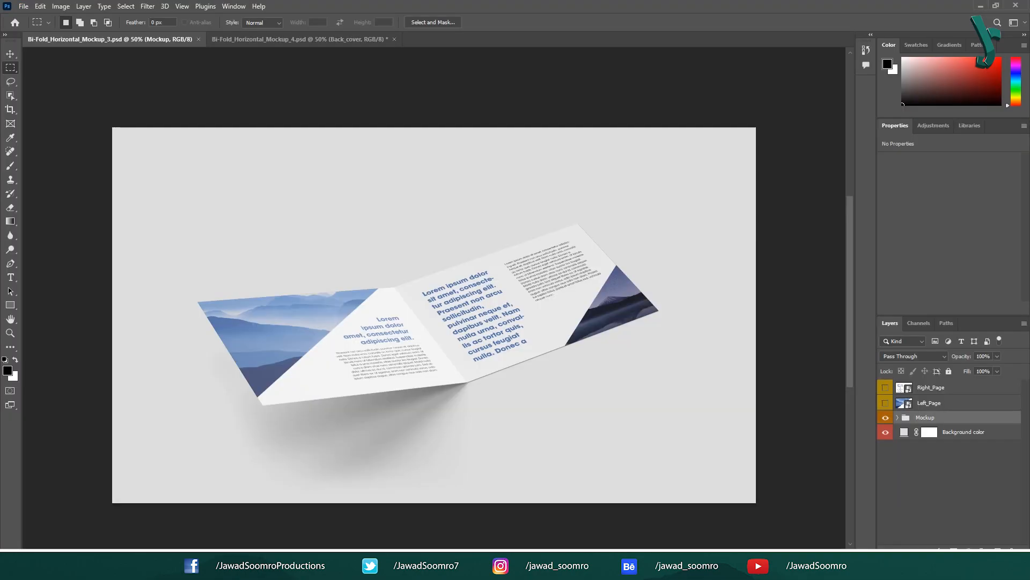
{"action": "mouse_move", "coordinate": [224, 565]}
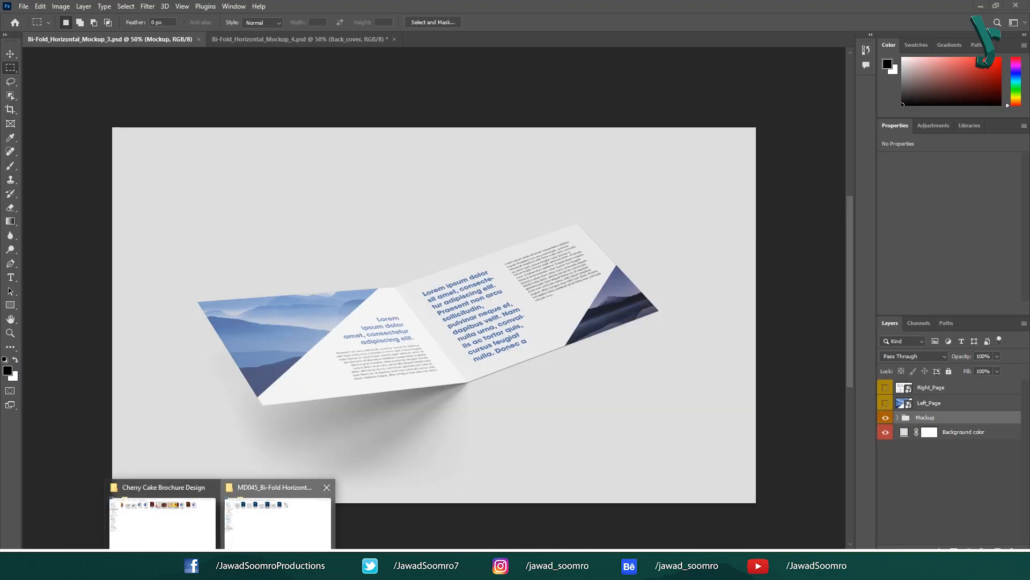
{"action": "left_click", "coordinate": [276, 519]}
{"action": "double_click", "coordinate": [532, 83]}
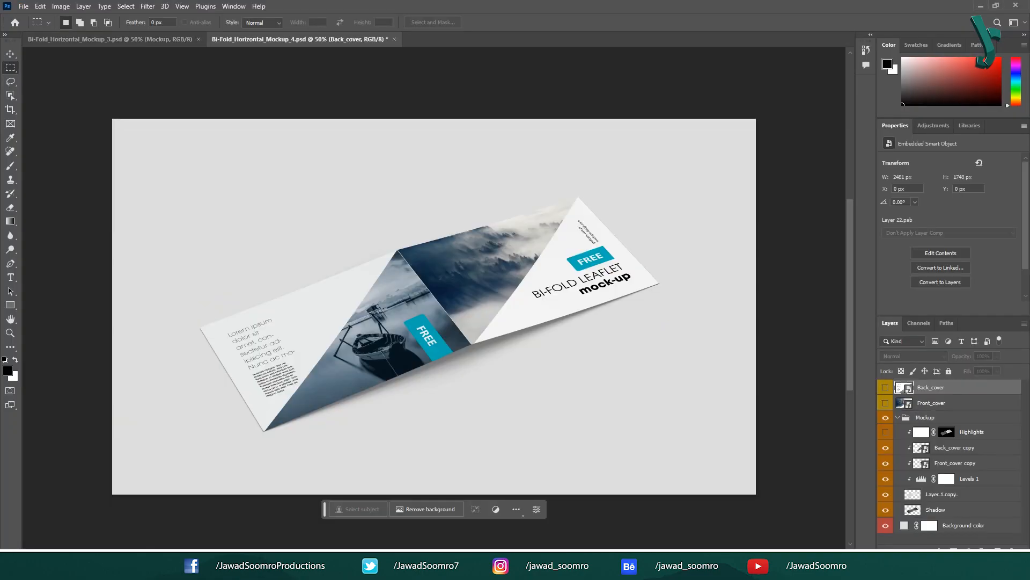
{"action": "left_click", "coordinate": [110, 40]}
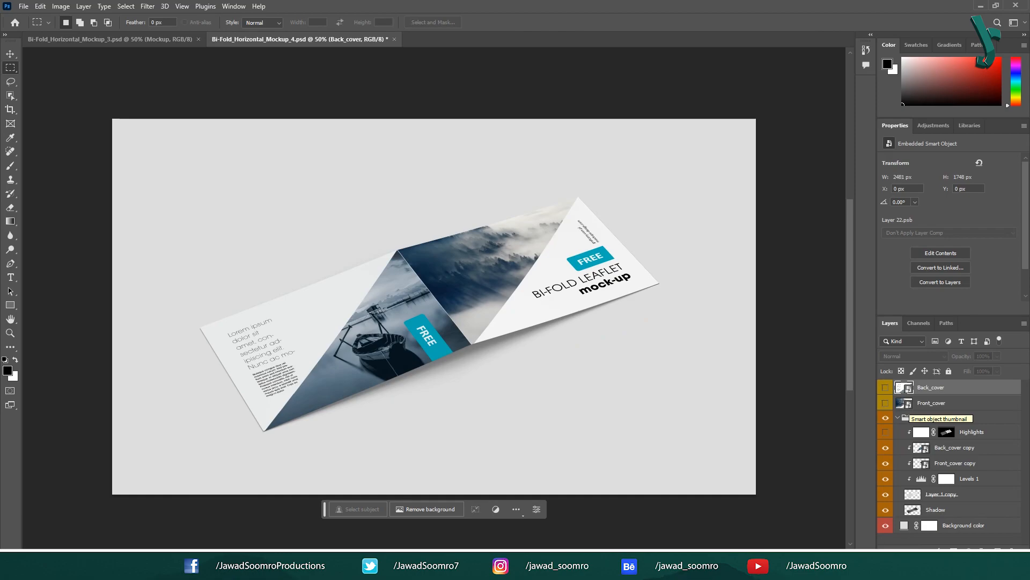
{"action": "left_click", "coordinate": [904, 404]}
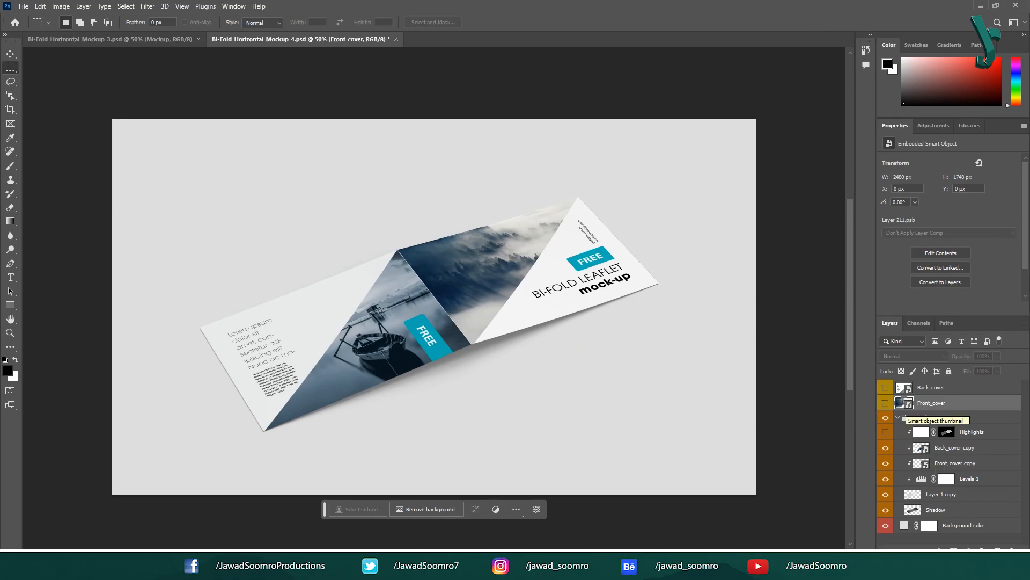
{"action": "double_click", "coordinate": [904, 402]}
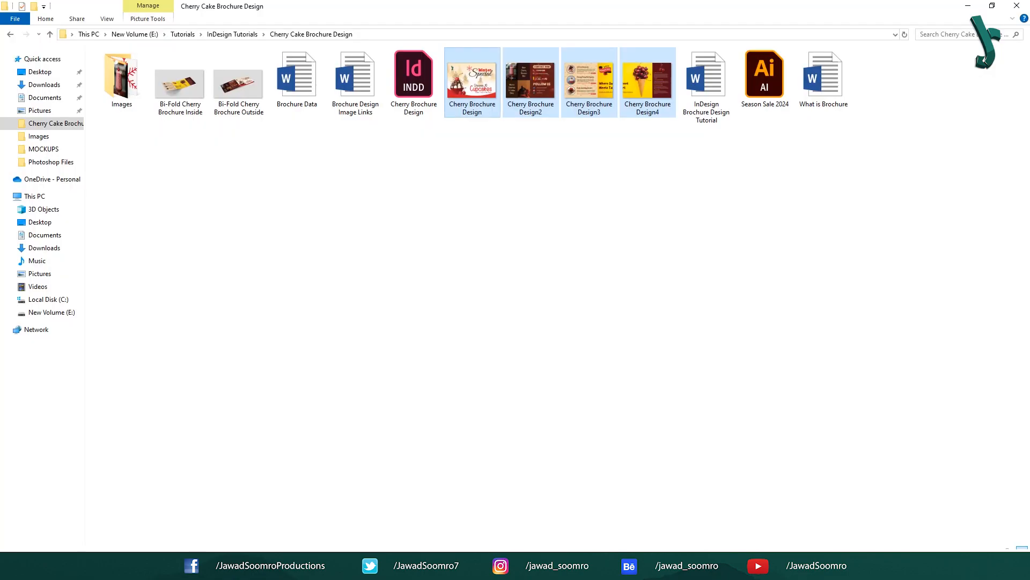
Step: Place the Cherry Brochure Design JPEG, scale it to fill the cover, and save
{"action": "left_click", "coordinate": [472, 81]}
{"action": "left_click_drag", "start_coordinate": [472, 81], "coordinate": [487, 266]}
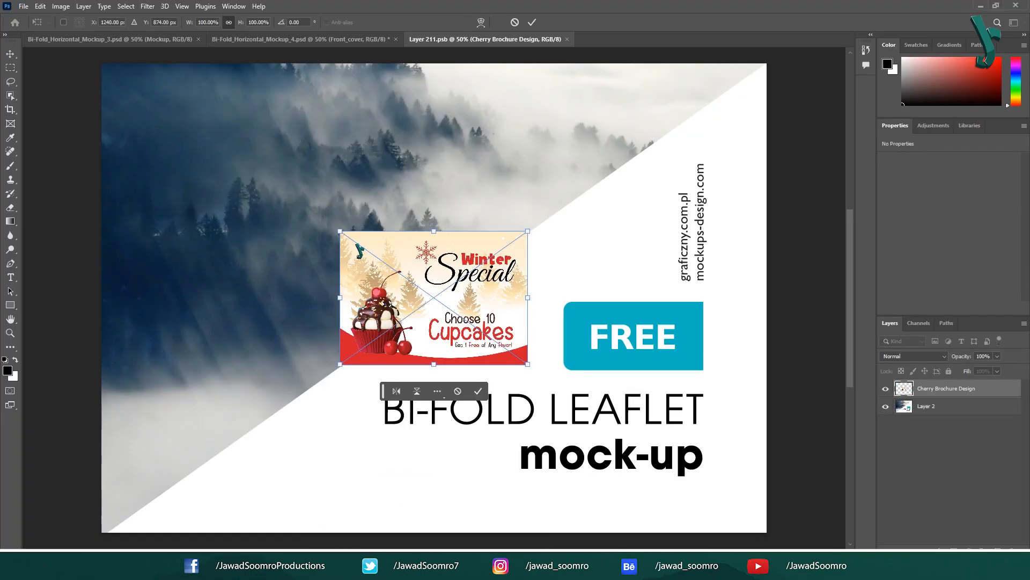
{"action": "left_click_drag", "start_coordinate": [359, 250], "coordinate": [120, 83]}
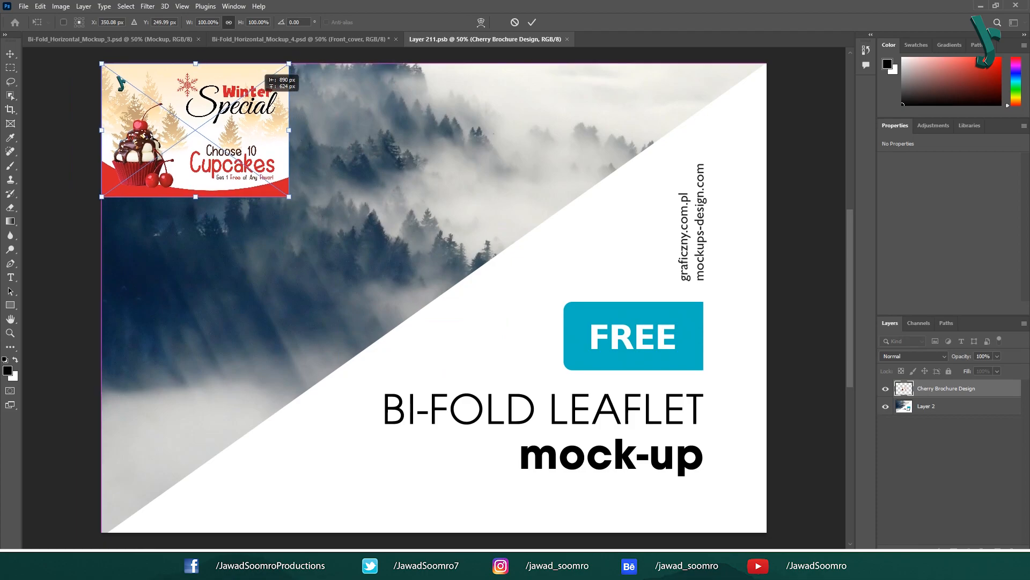
{"action": "left_click_drag", "start_coordinate": [253, 102], "coordinate": [253, 106]}
{"action": "left_click_drag", "start_coordinate": [254, 173], "coordinate": [677, 454]}
{"action": "key", "text": "Return"}
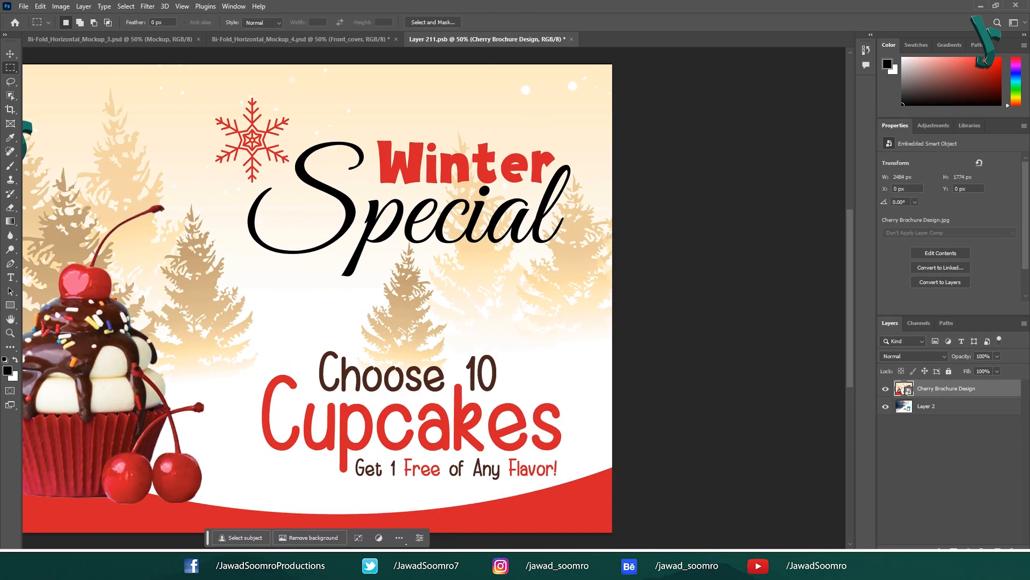
{"action": "key", "text": "ctrl+w"}
{"action": "key", "text": "Return"}
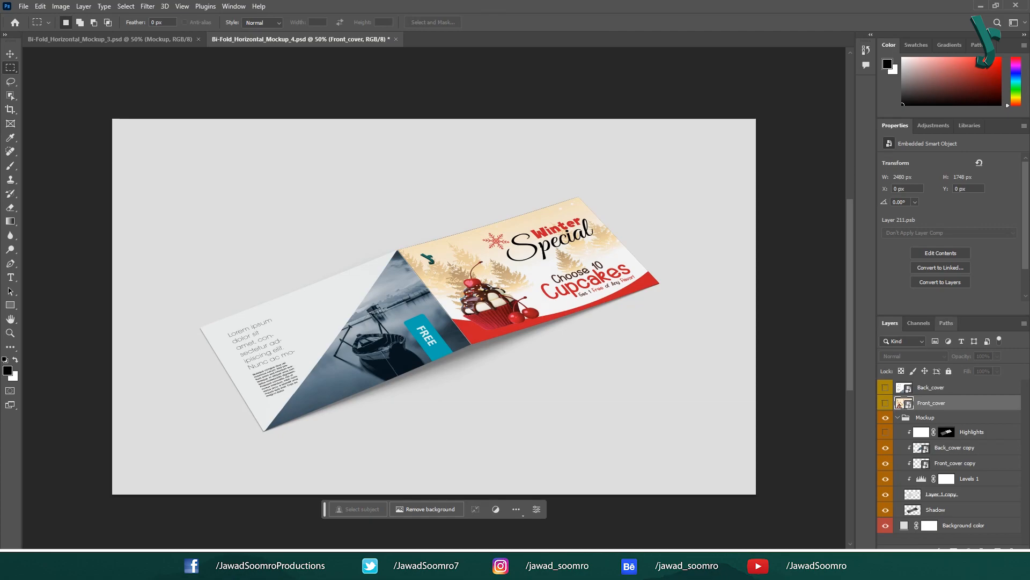
Step: Place Cherry Brochure Design2 into the Back_cover smart object, scaled to fill, and save
{"action": "double_click", "coordinate": [904, 387]}
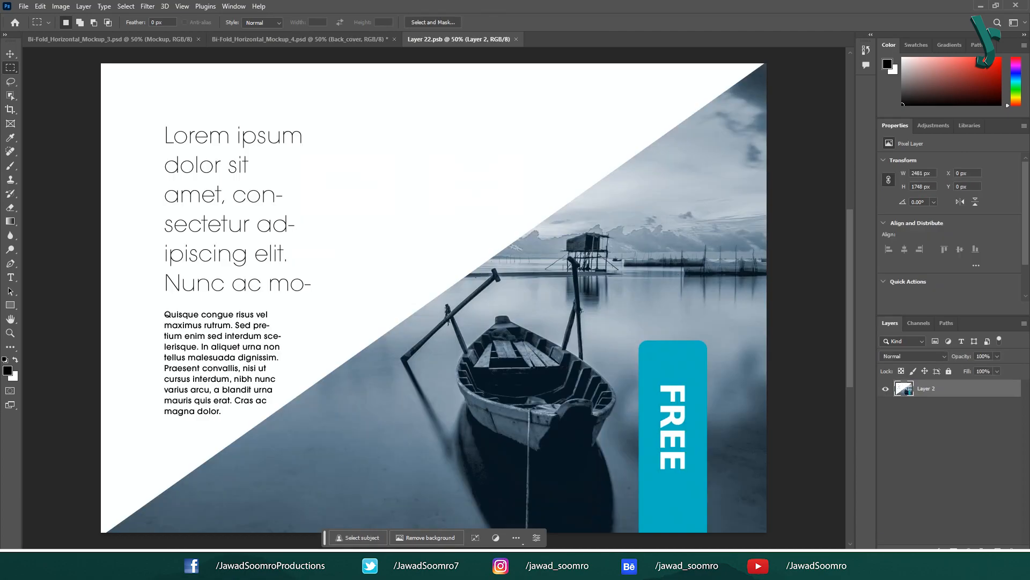
{"action": "left_click", "coordinate": [221, 568]}
{"action": "left_click", "coordinate": [162, 514]}
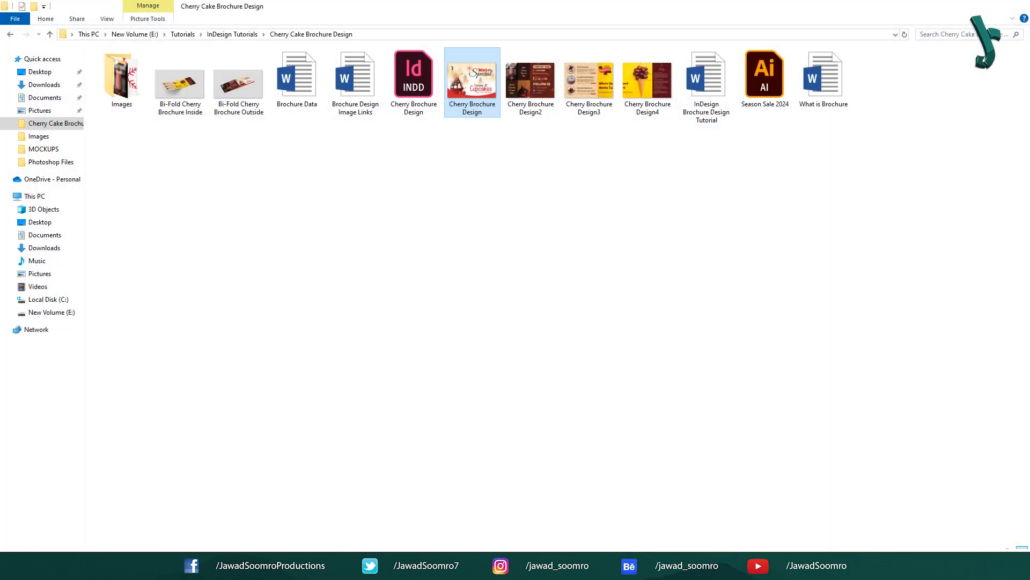
{"action": "left_click_drag", "start_coordinate": [531, 82], "coordinate": [374, 399]}
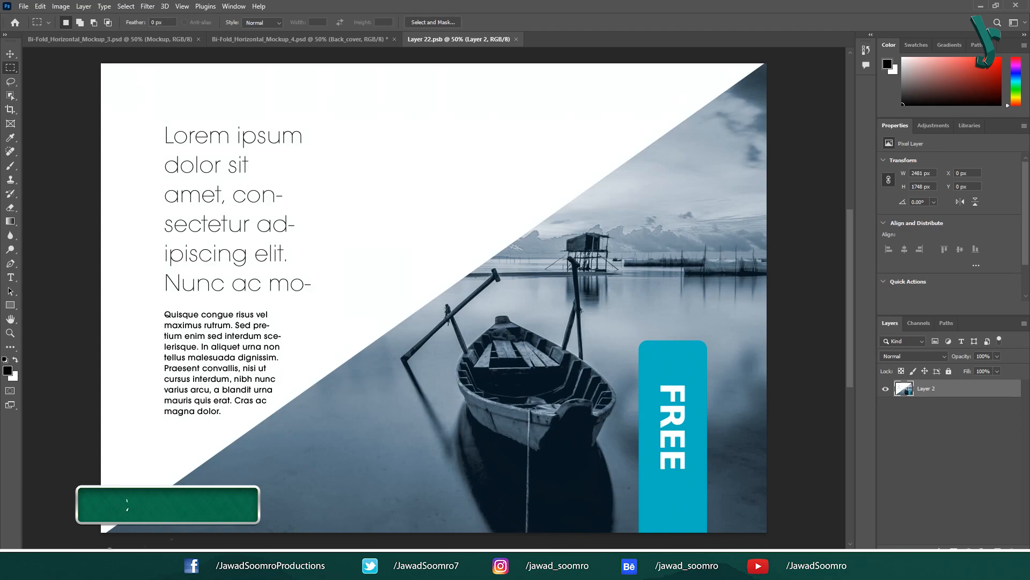
{"action": "left_click_drag", "start_coordinate": [460, 270], "coordinate": [221, 102]}
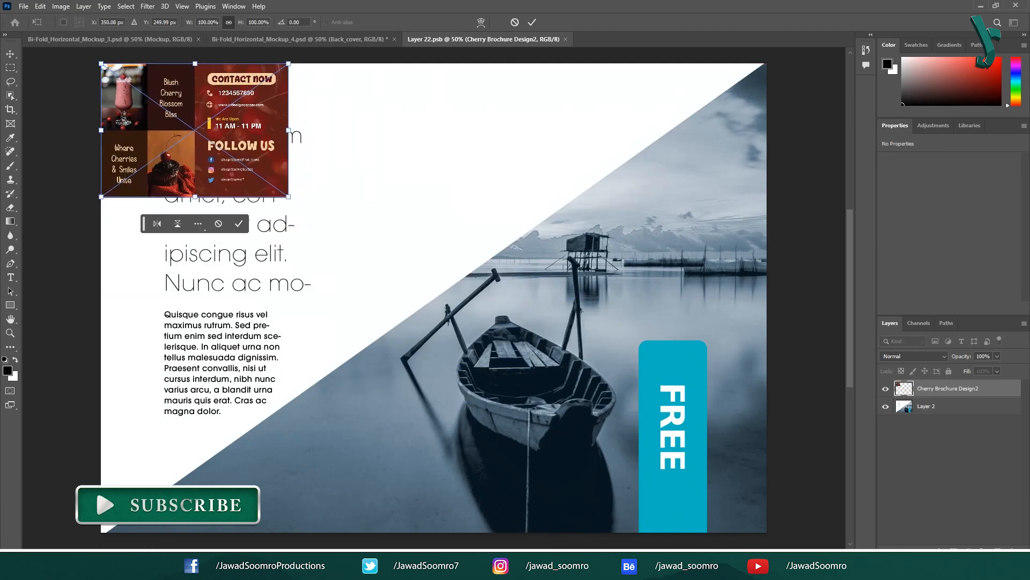
{"action": "left_click_drag", "start_coordinate": [288, 197], "coordinate": [682, 469]}
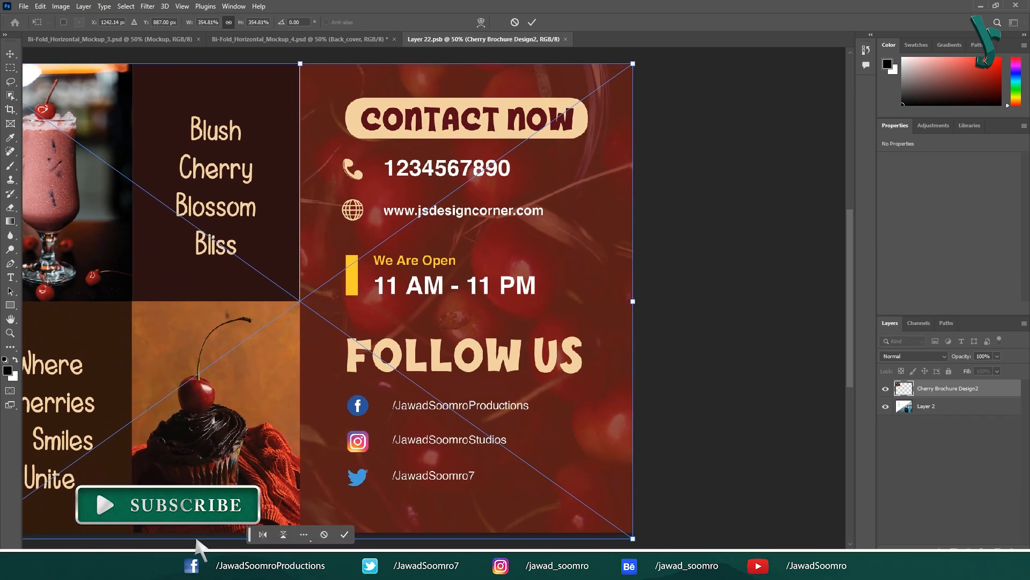
{"action": "key", "text": "Return"}
{"action": "key", "text": "m"}
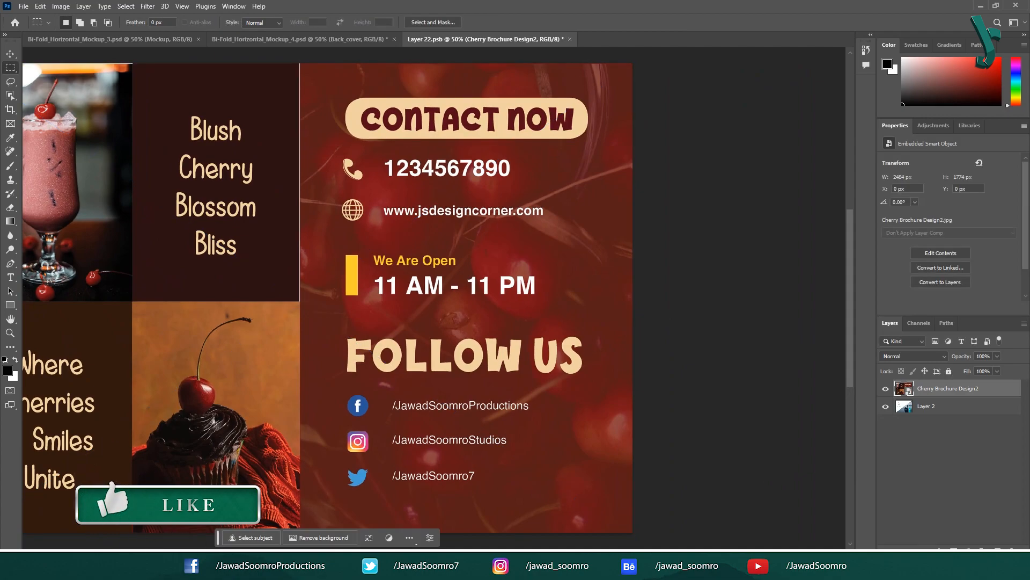
{"action": "key", "text": "ctrl+w"}
{"action": "key", "text": "Return"}
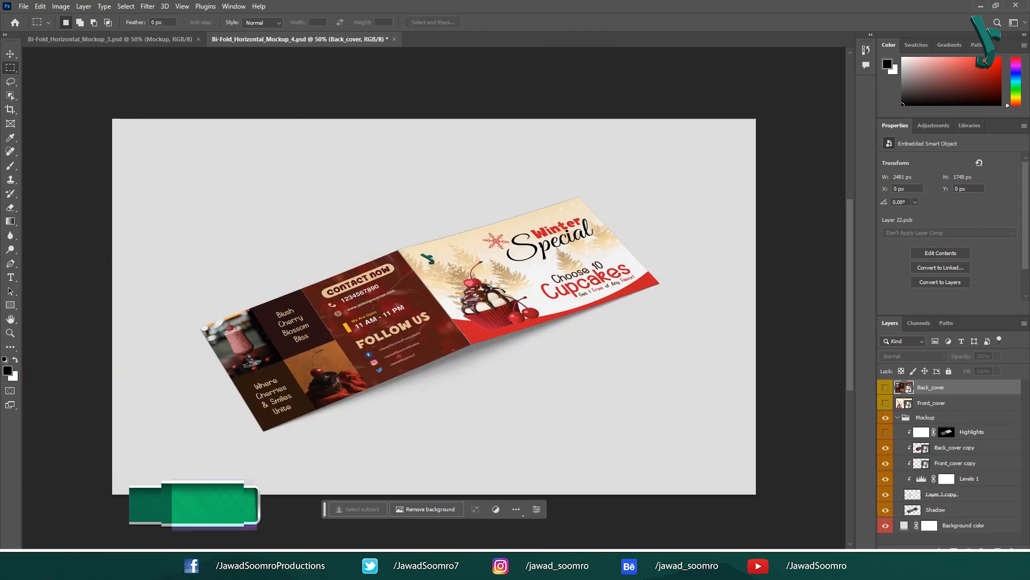
Step: Save a copy of the mockup to Downloads under a name starting 'Cov', then close it
{"action": "scroll", "coordinate": [433, 306], "scroll_direction": "up", "scroll_amount": 1}
{"action": "left_click", "coordinate": [23, 6]}
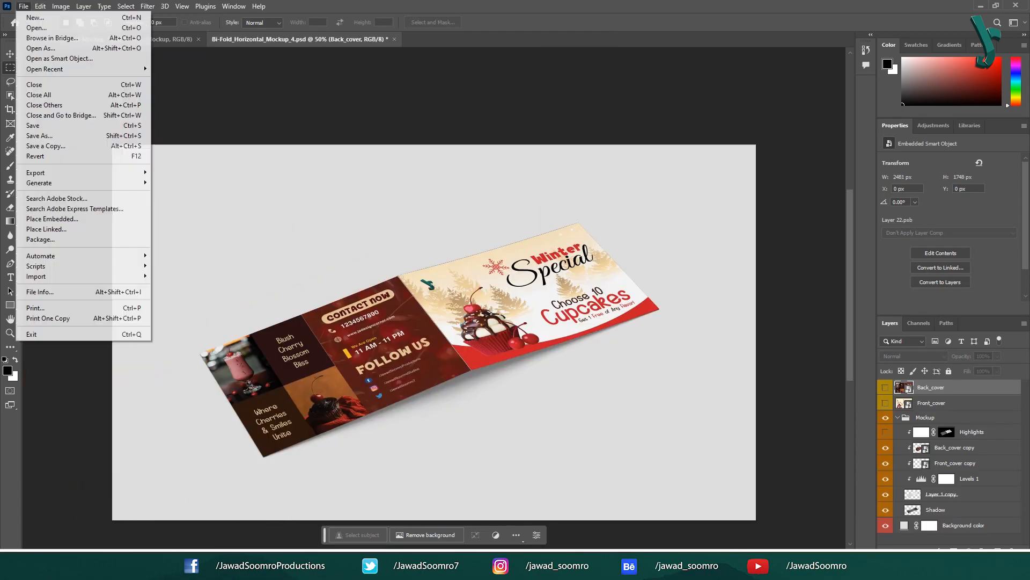
{"action": "left_click", "coordinate": [45, 146]}
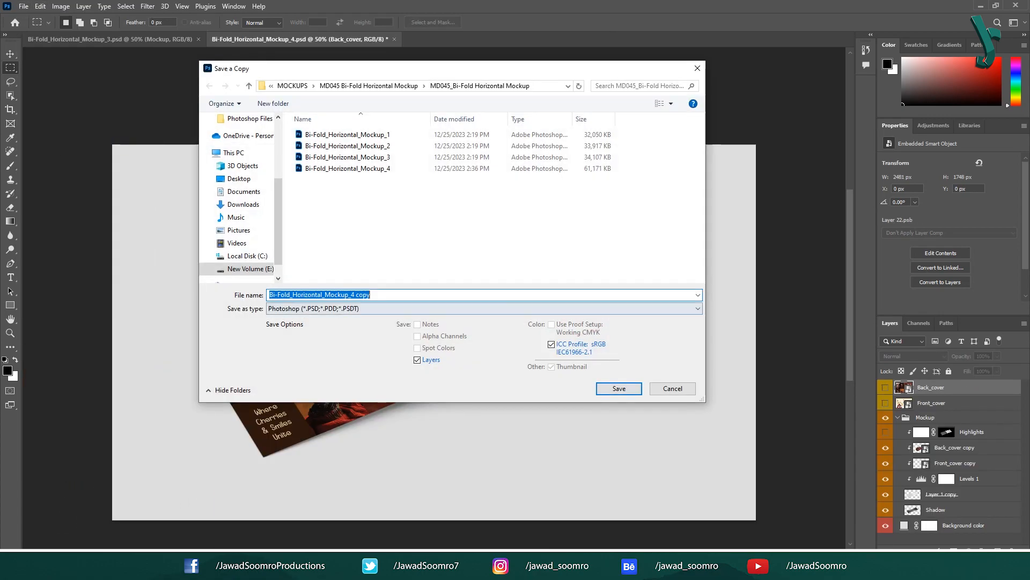
{"action": "left_click", "coordinate": [243, 205]}
{"action": "left_click", "coordinate": [343, 294]}
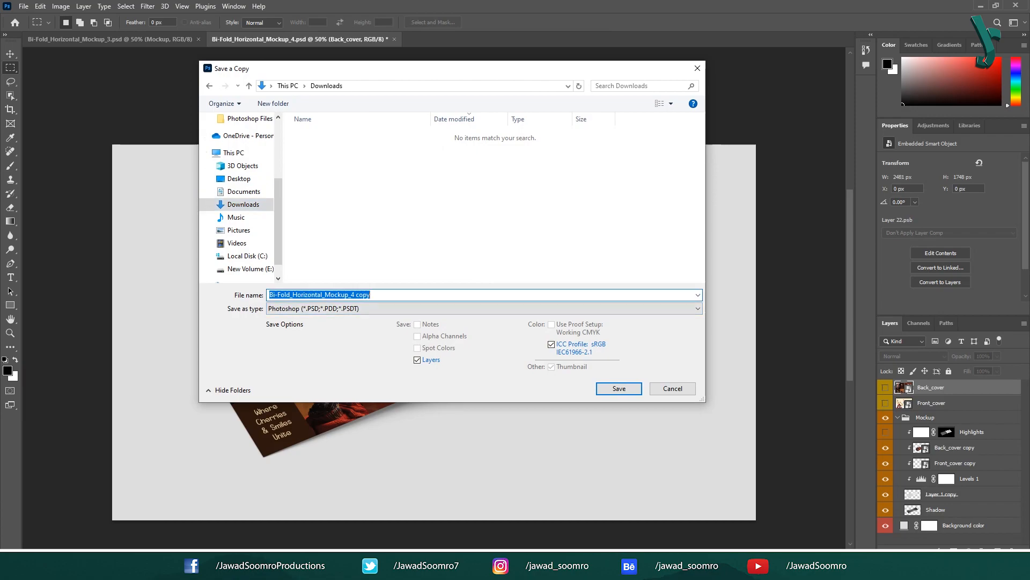
{"action": "type", "text": "Cover Page Mockup"}
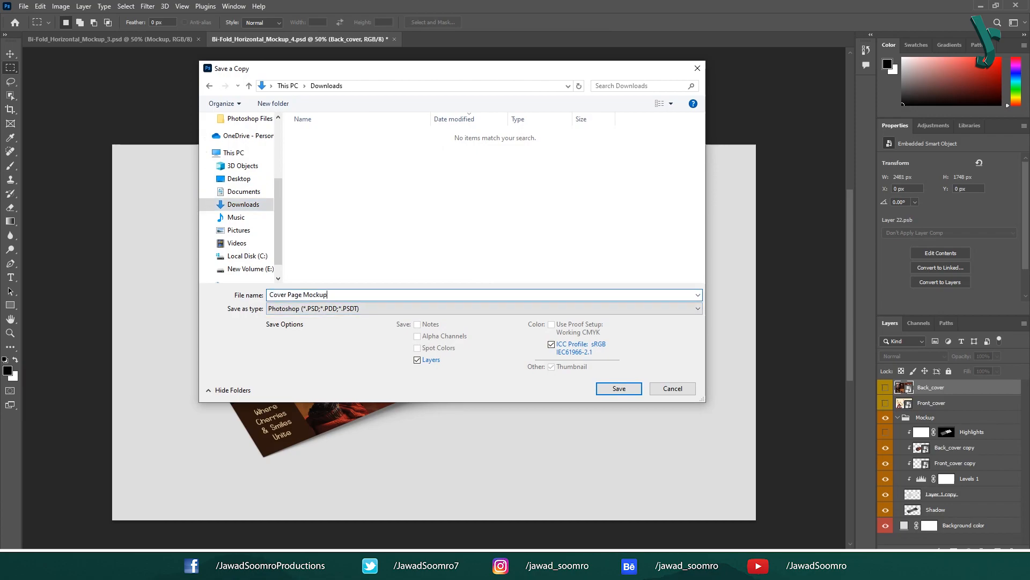
{"action": "key", "text": "Return"}
{"action": "key", "text": "Return"}
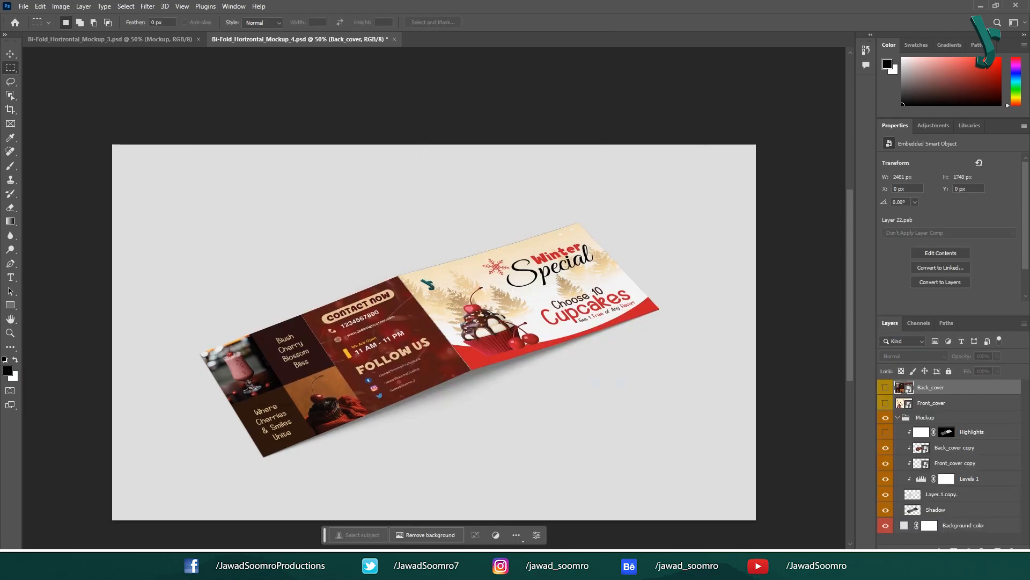
{"action": "key", "text": "ctrl+w"}
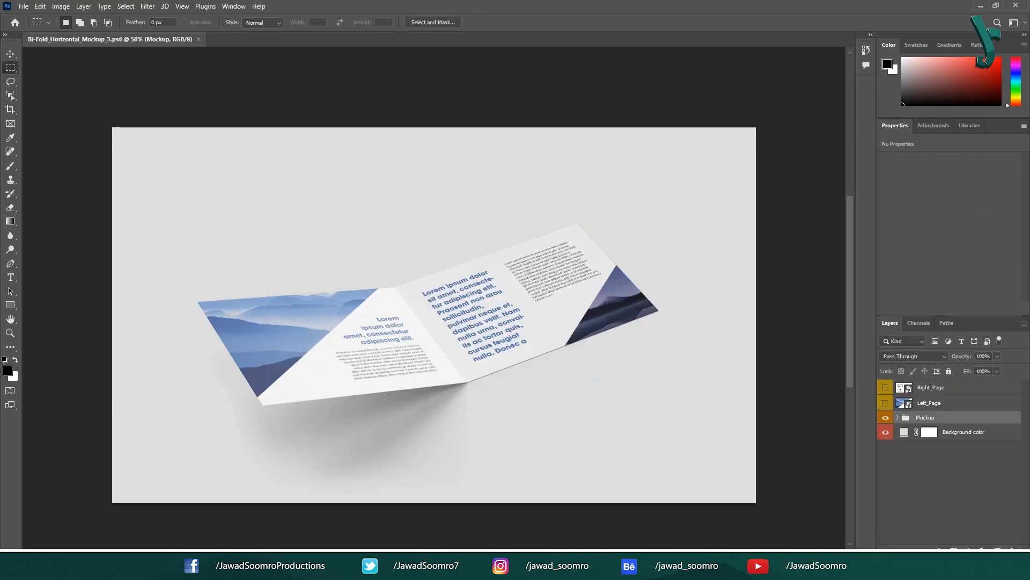
Step: Open the Left_Page smart object and place Cherry Brochure Design3, enlarged from the top-left corner
{"action": "left_click", "coordinate": [905, 403]}
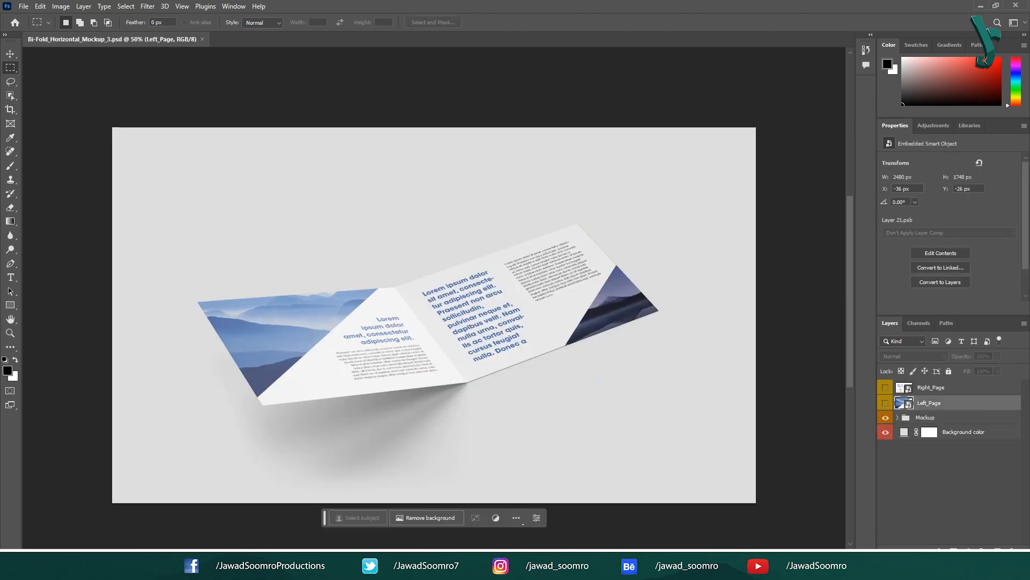
{"action": "double_click", "coordinate": [905, 403]}
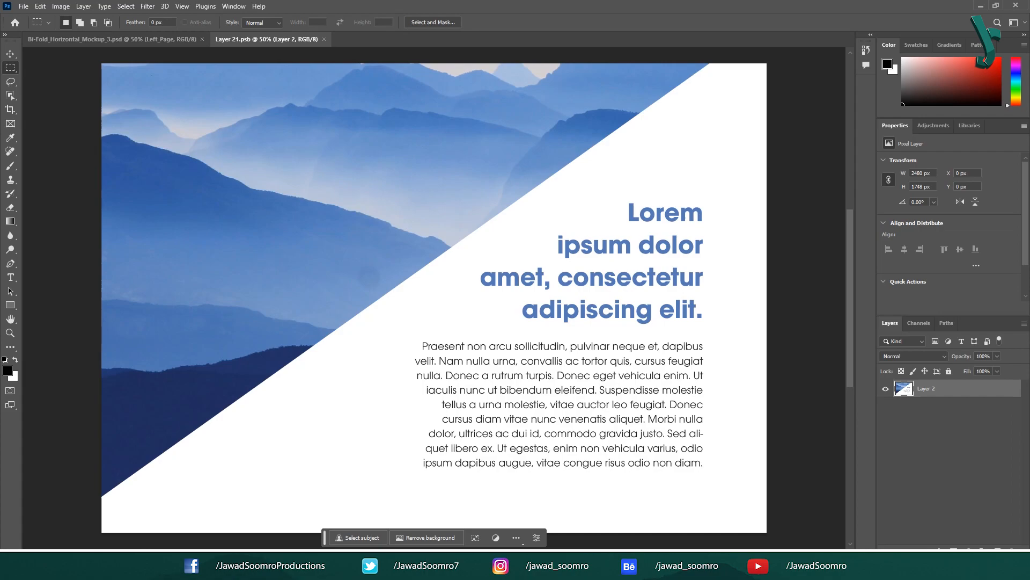
{"action": "left_click", "coordinate": [222, 569]}
{"action": "left_click", "coordinate": [162, 515]}
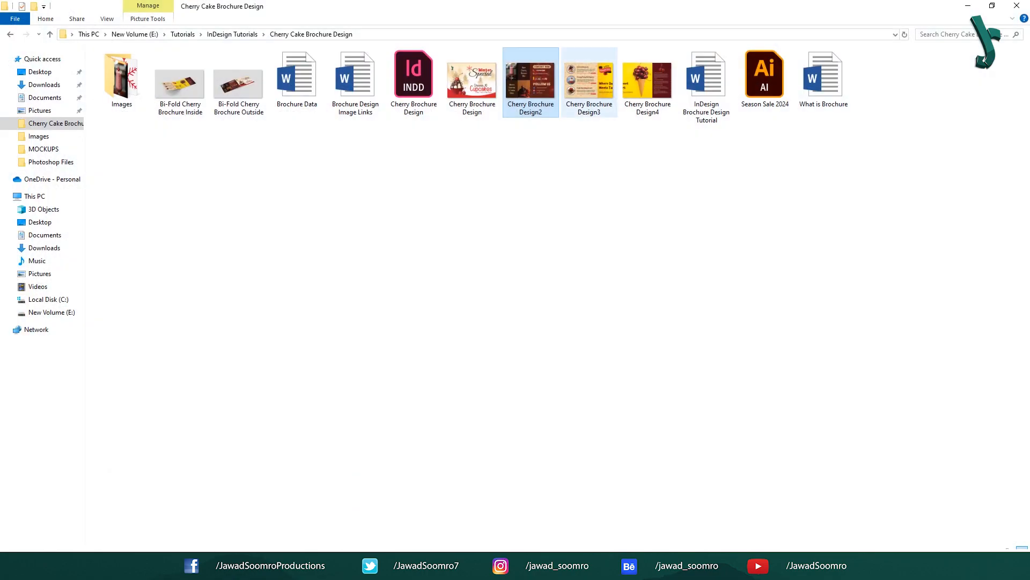
{"action": "left_click_drag", "start_coordinate": [589, 81], "coordinate": [179, 98]}
{"action": "left_click_drag", "start_coordinate": [281, 185], "coordinate": [767, 538]}
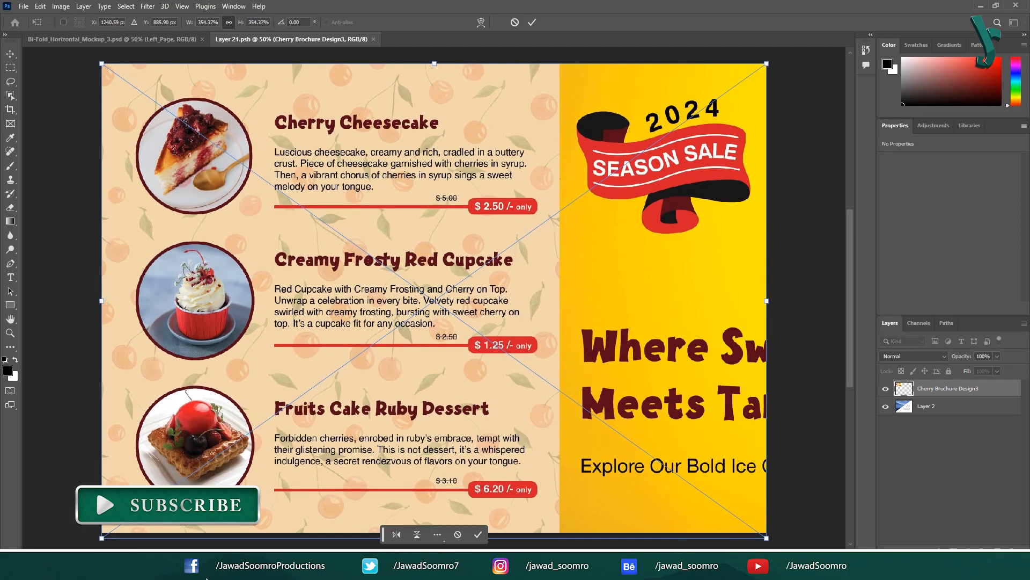